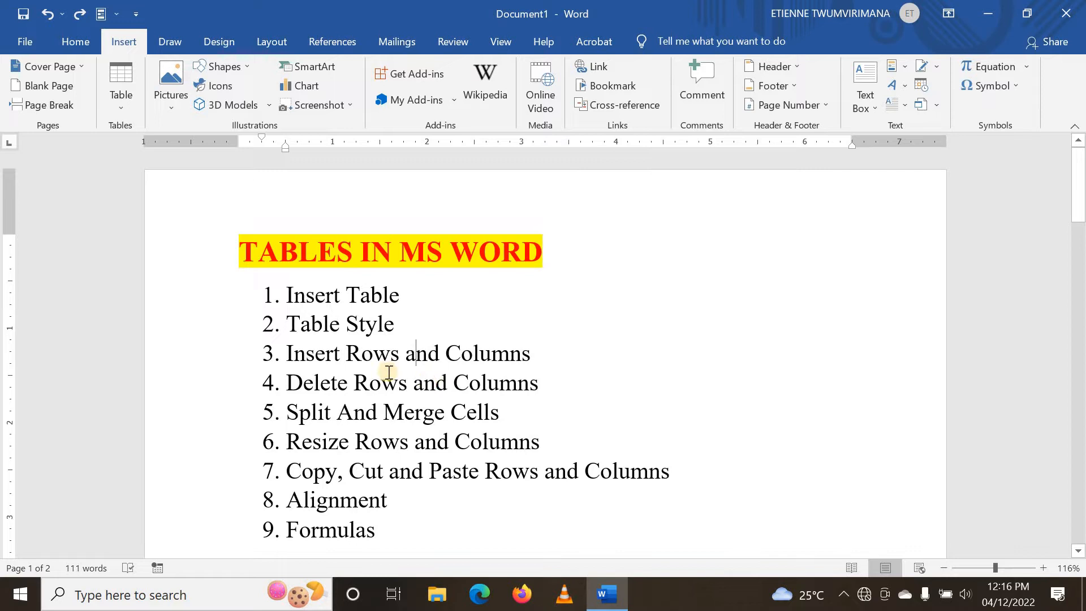
Colour the first numbered list item, "Insert Table", red.
scroll(389, 371, down, 1)
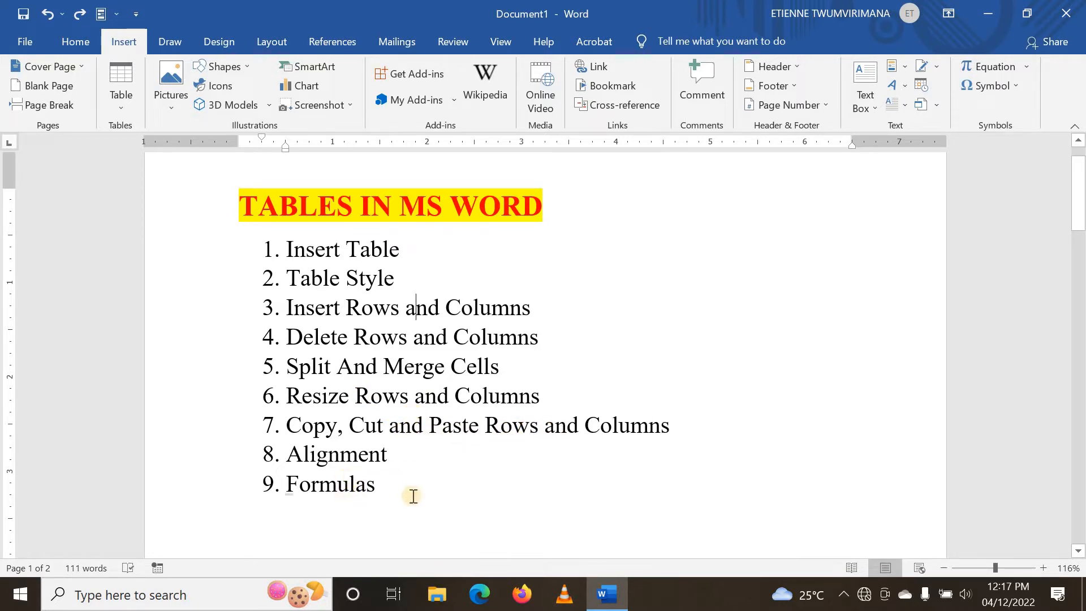
click(395, 493)
scroll(407, 365, up, 1)
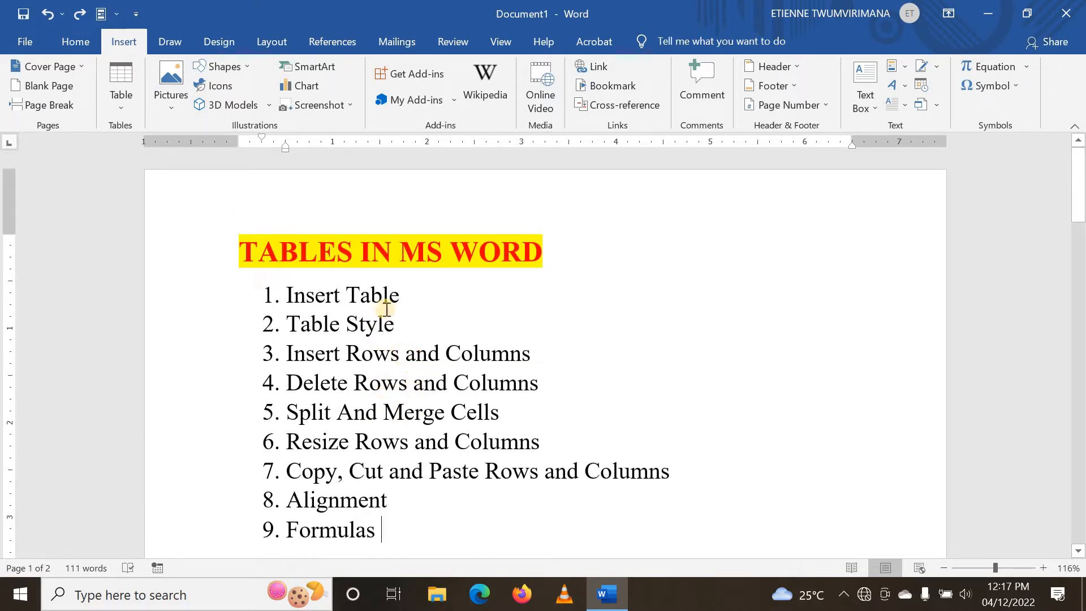
drag(404, 295, 286, 295)
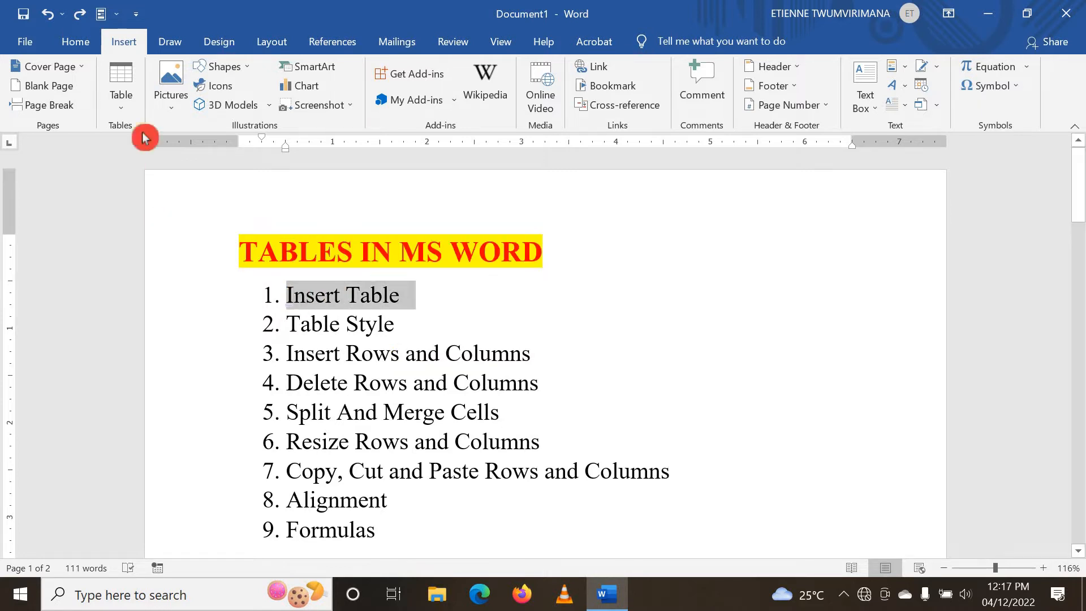
click(76, 40)
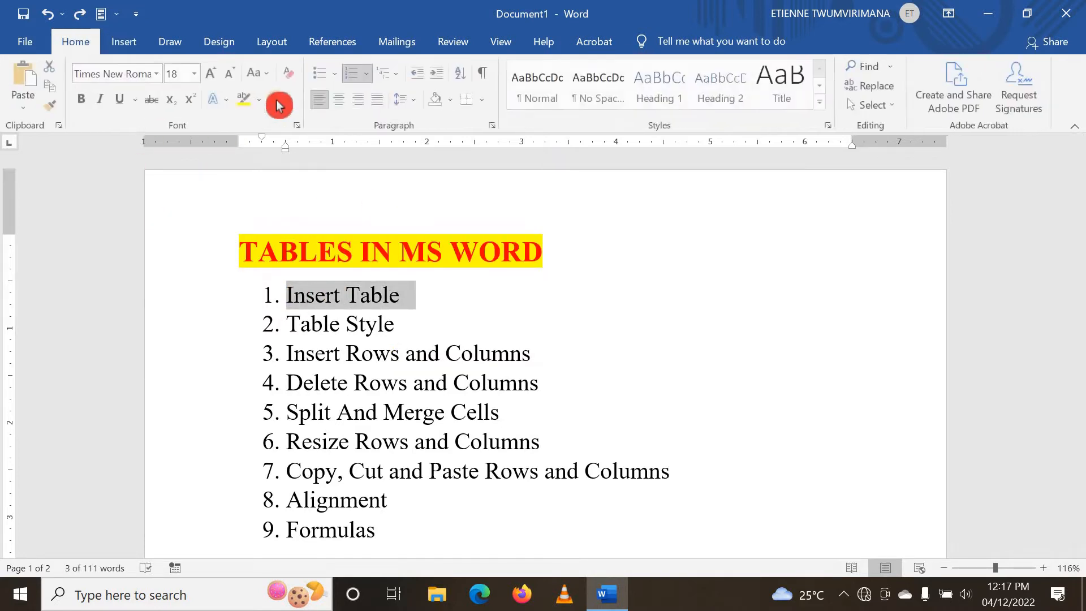
scroll(503, 385, down, 2)
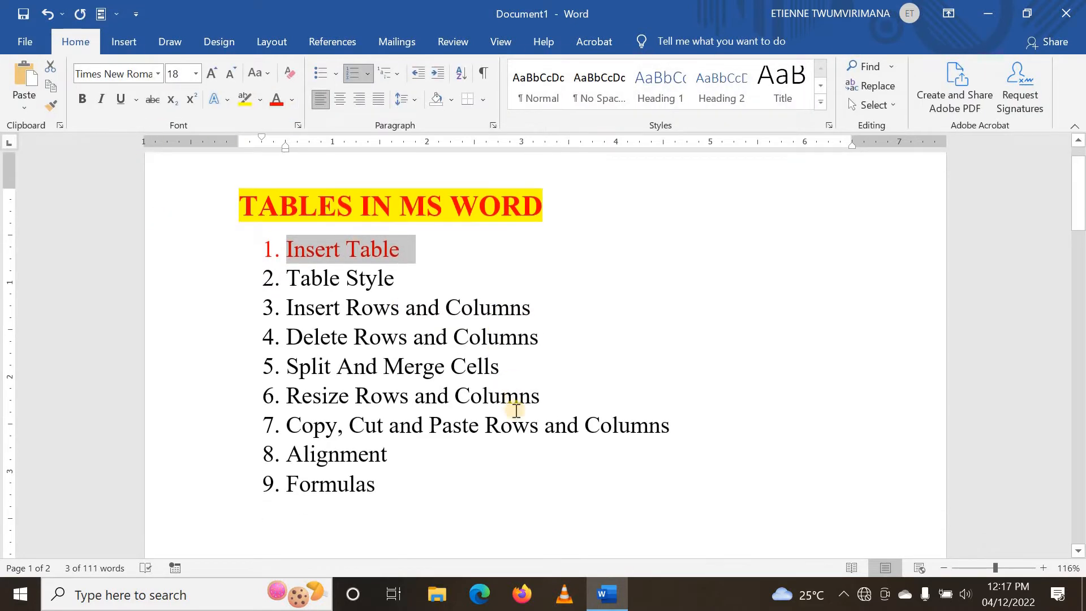
Open the Insert Table dialog for the blank line below the numbered list.
scroll(514, 407, down, 4)
scroll(501, 388, up, 1)
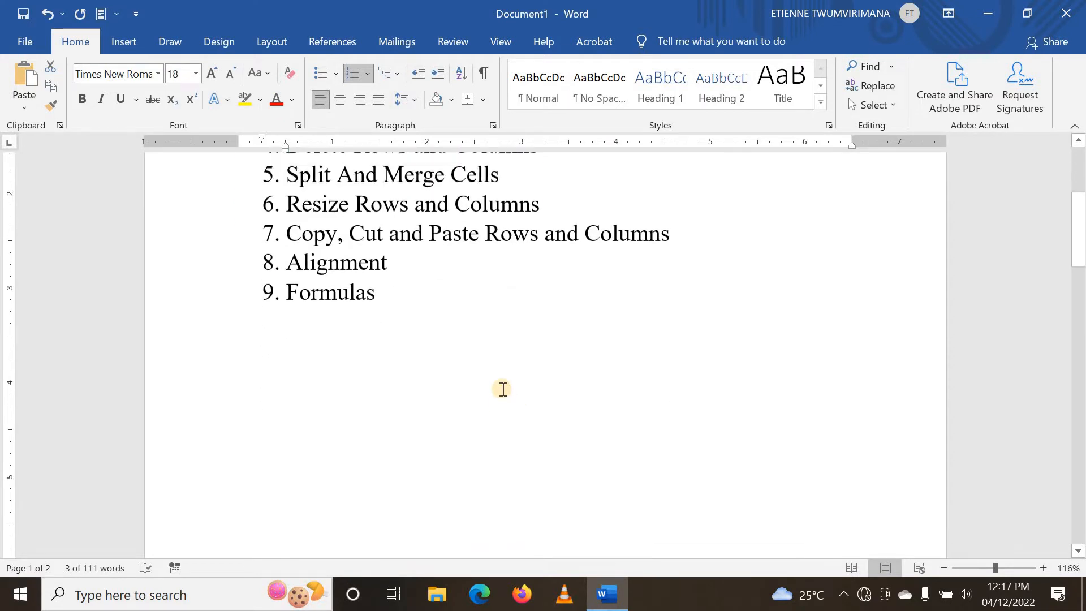
scroll(502, 388, down, 1)
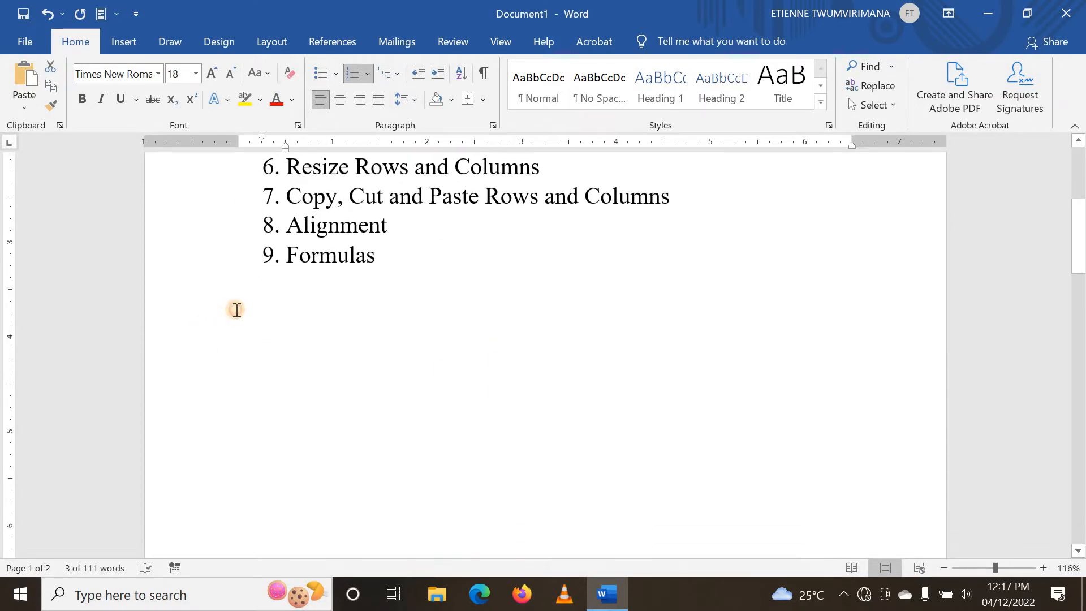
click(238, 314)
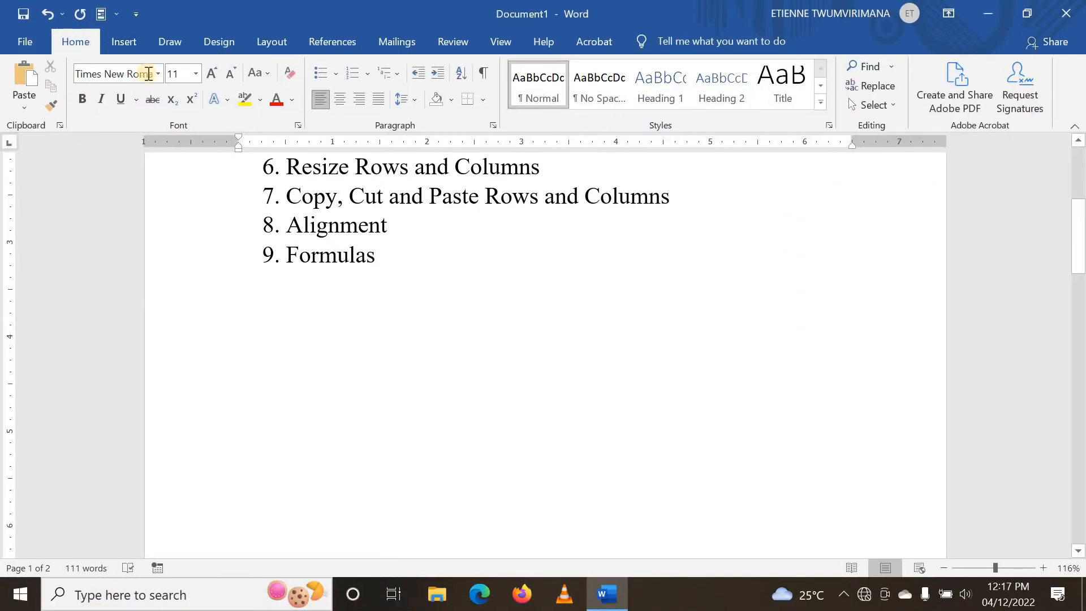
click(123, 43)
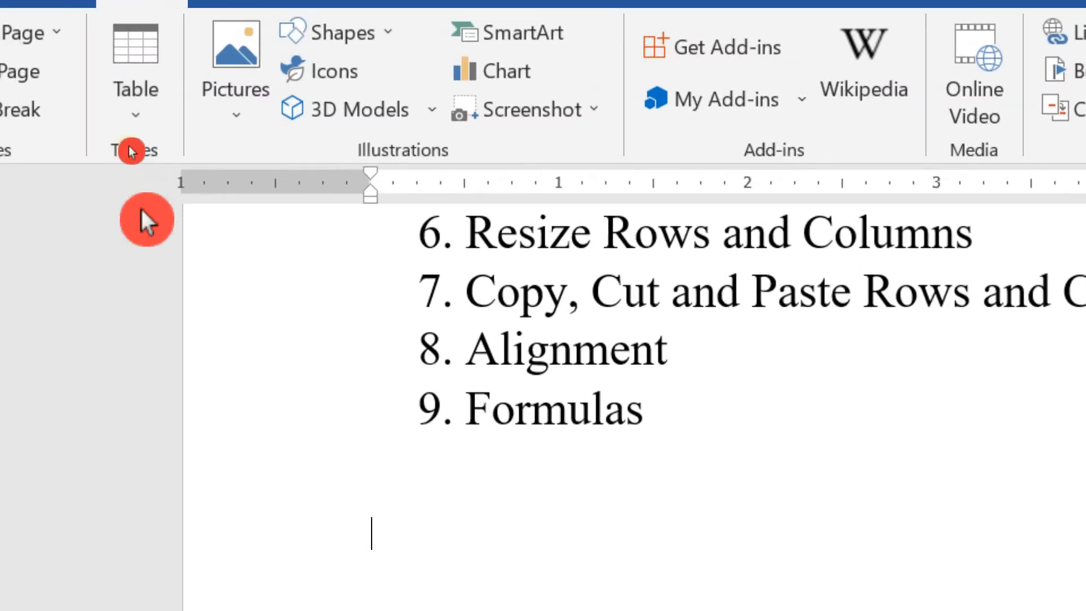
click(125, 113)
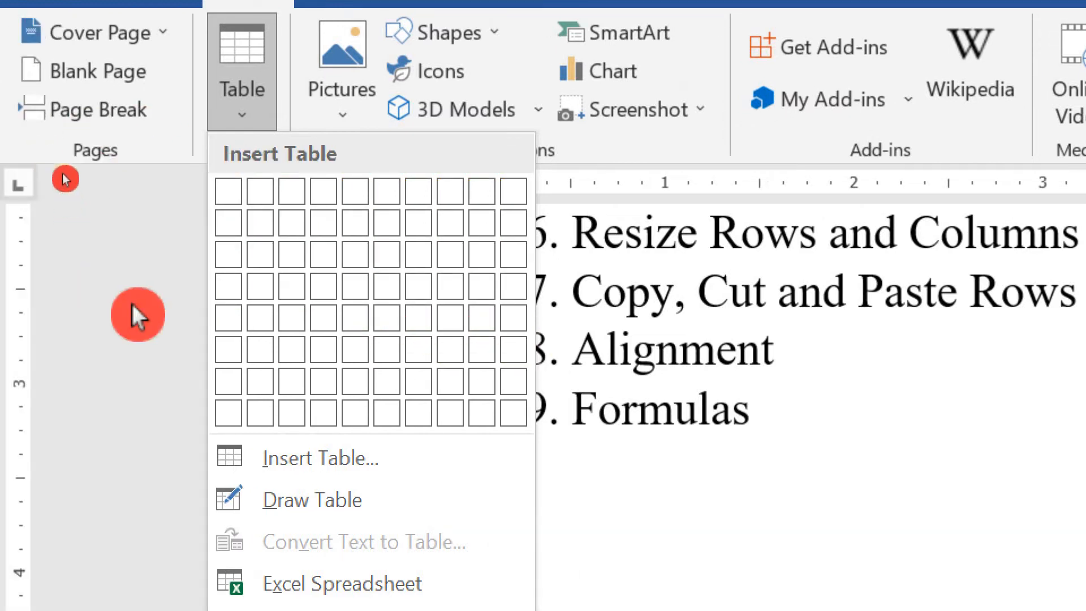
scroll(130, 260, down, 3)
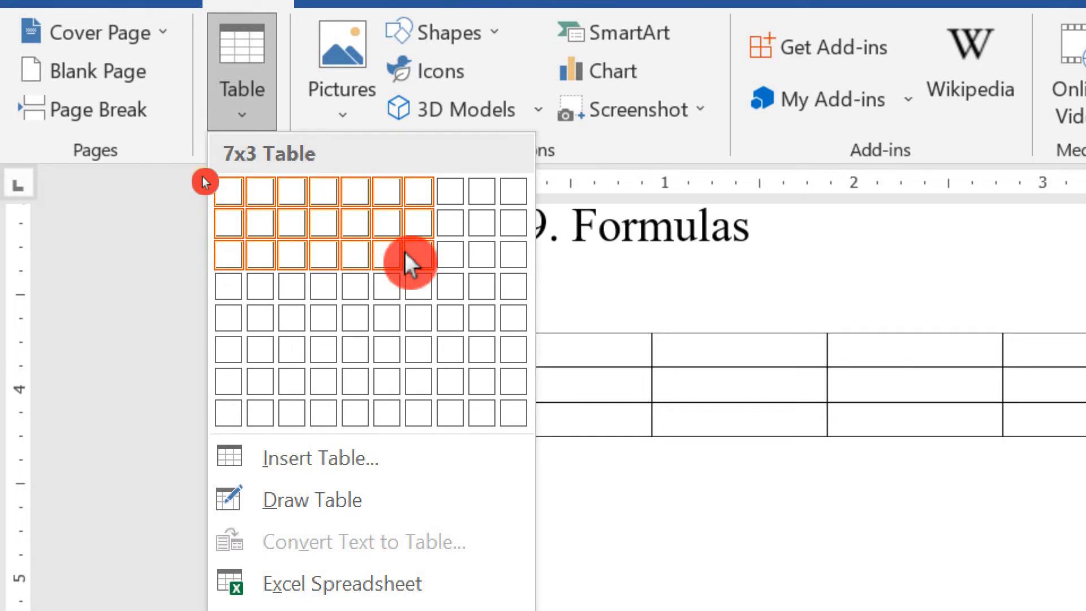
click(327, 455)
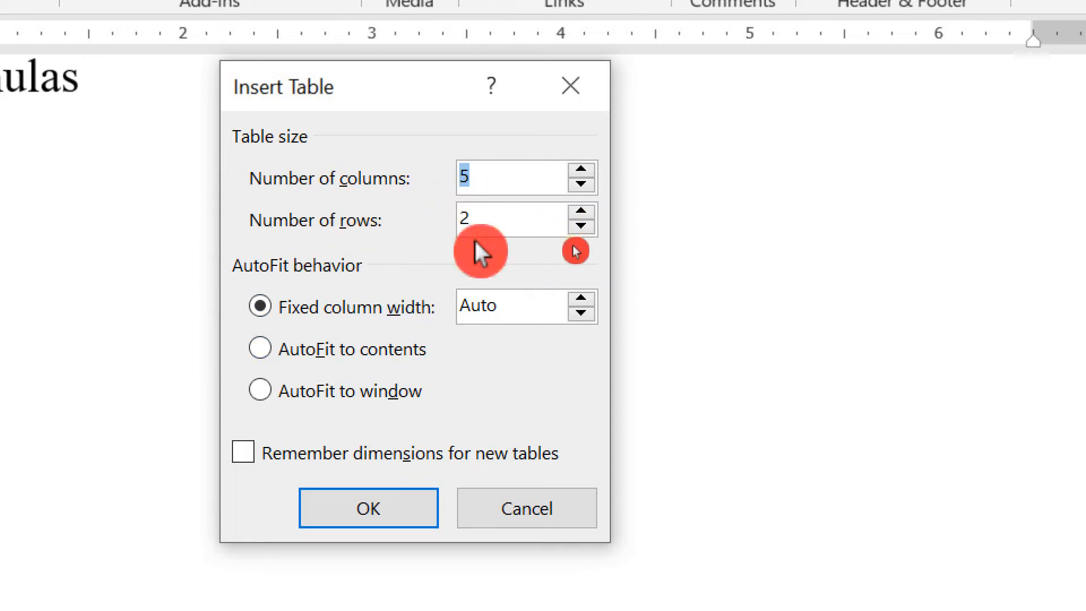
Insert a table with 4 columns and 6 rows and automatic fixed column width, and undo the insertion.
click(582, 183)
click(582, 183)
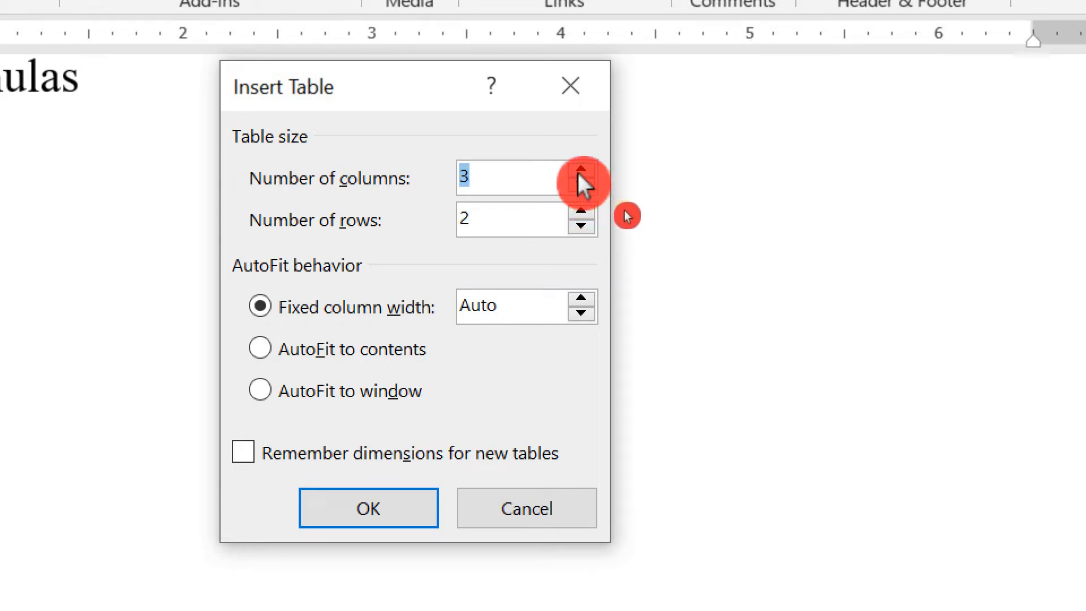
click(580, 172)
click(581, 171)
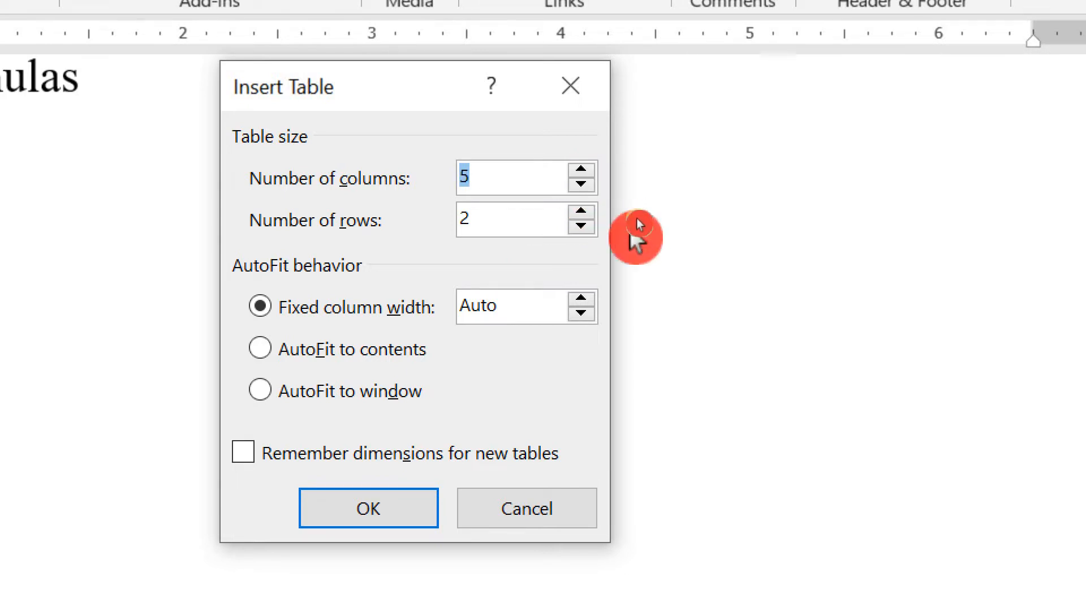
click(583, 183)
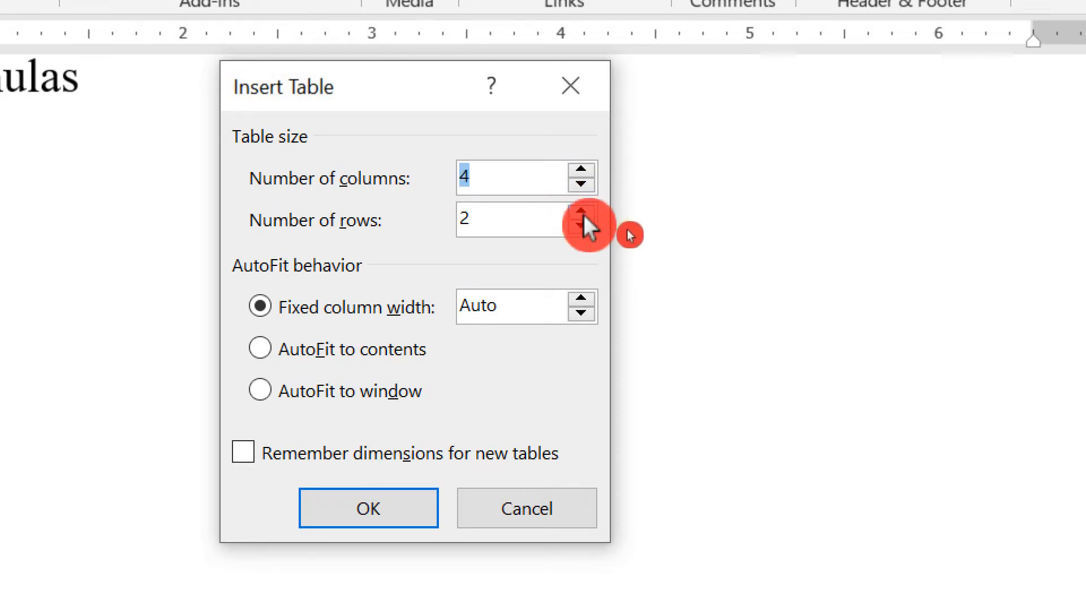
click(580, 211)
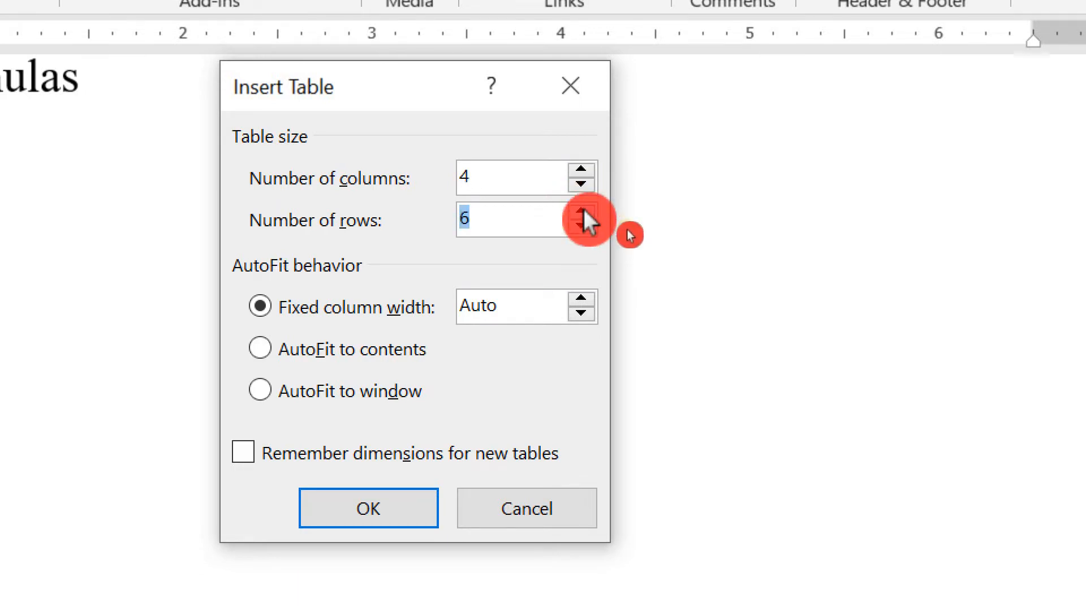
click(361, 504)
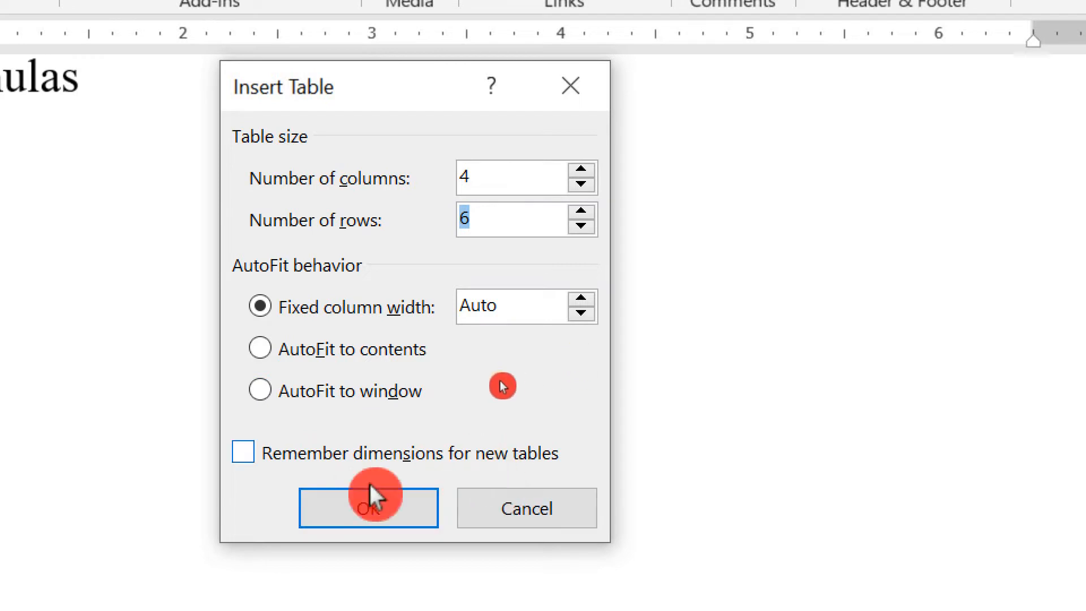
click(332, 511)
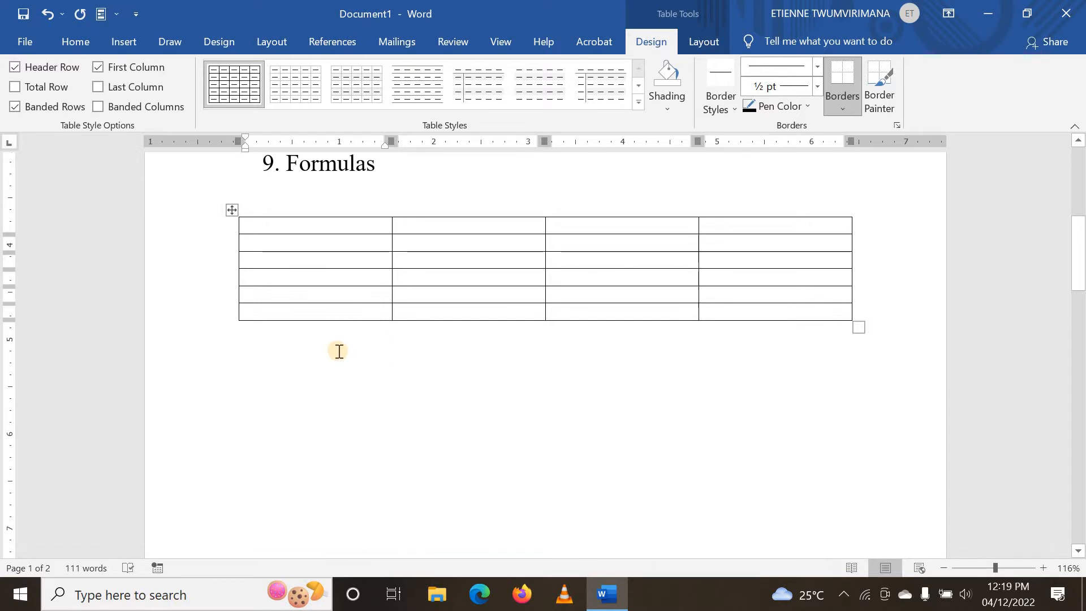
key(ctrl+z)
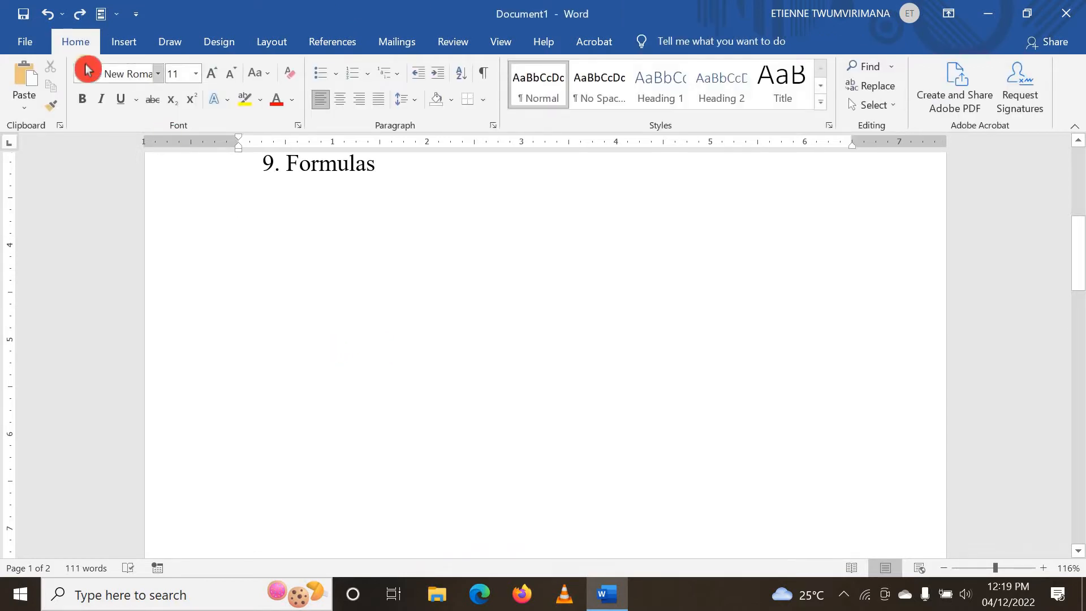
Draw a single-cell table about 0.39" wide and 0.38" high below the list, and undo it.
click(119, 43)
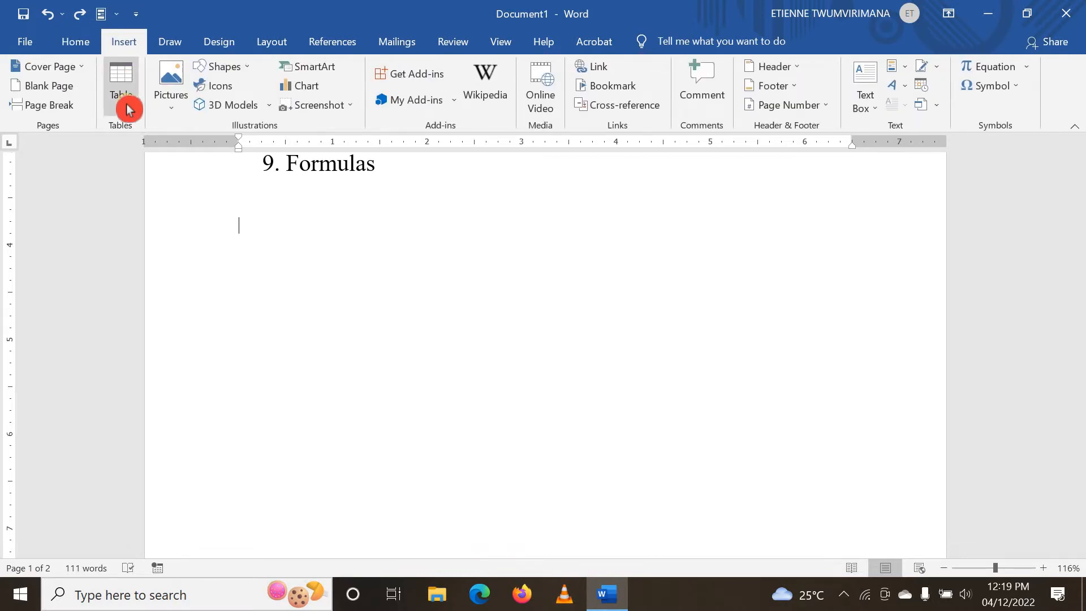
click(127, 107)
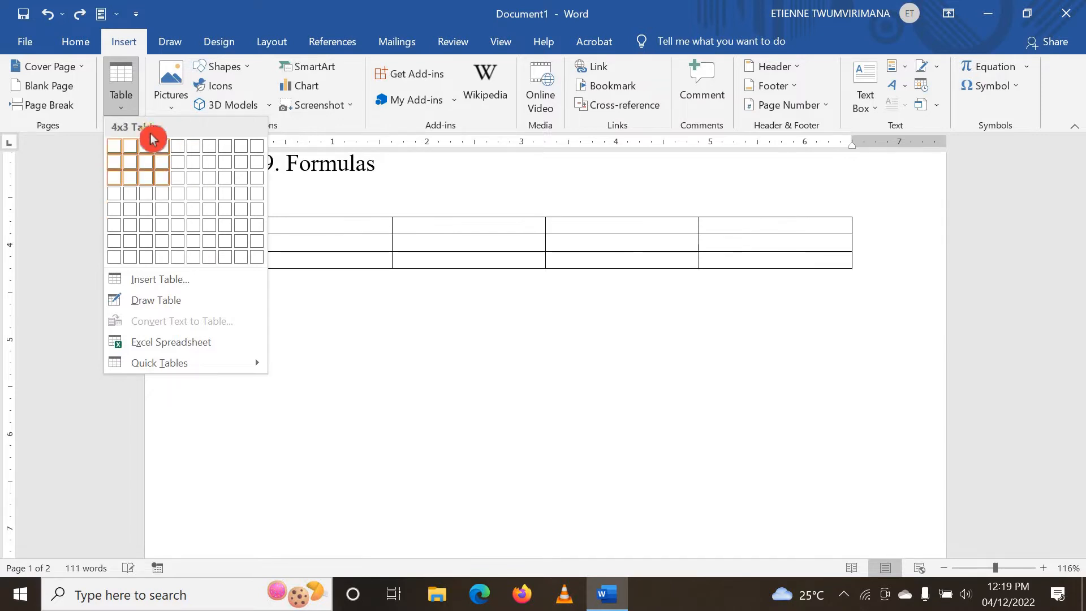
click(160, 305)
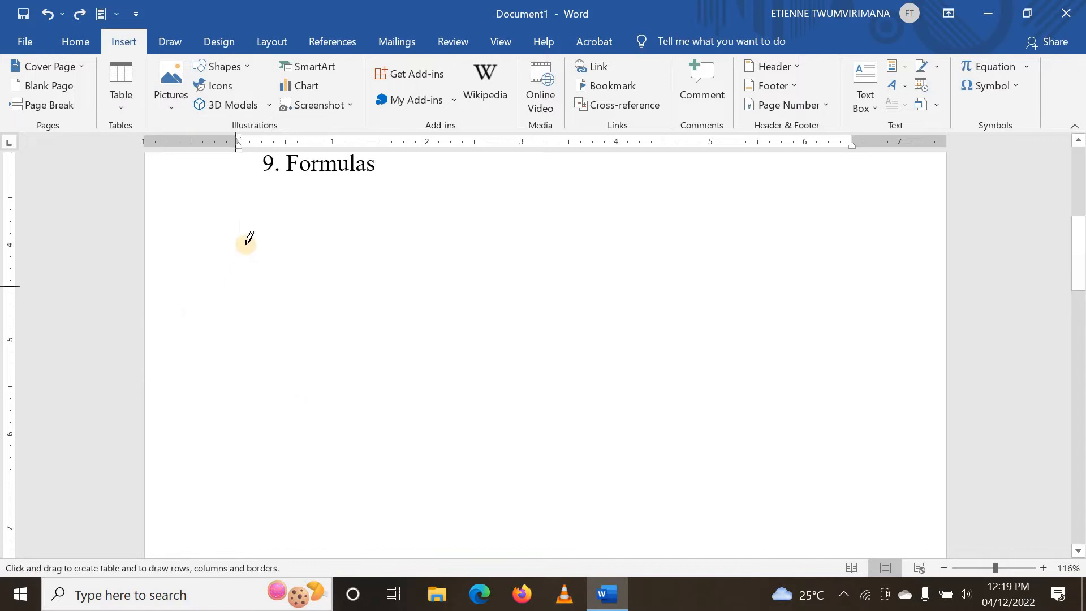
mouse_move(246, 239)
mouse_down()
mouse_move(312, 295)
mouse_move(378, 323)
mouse_move(282, 274)
mouse_up()
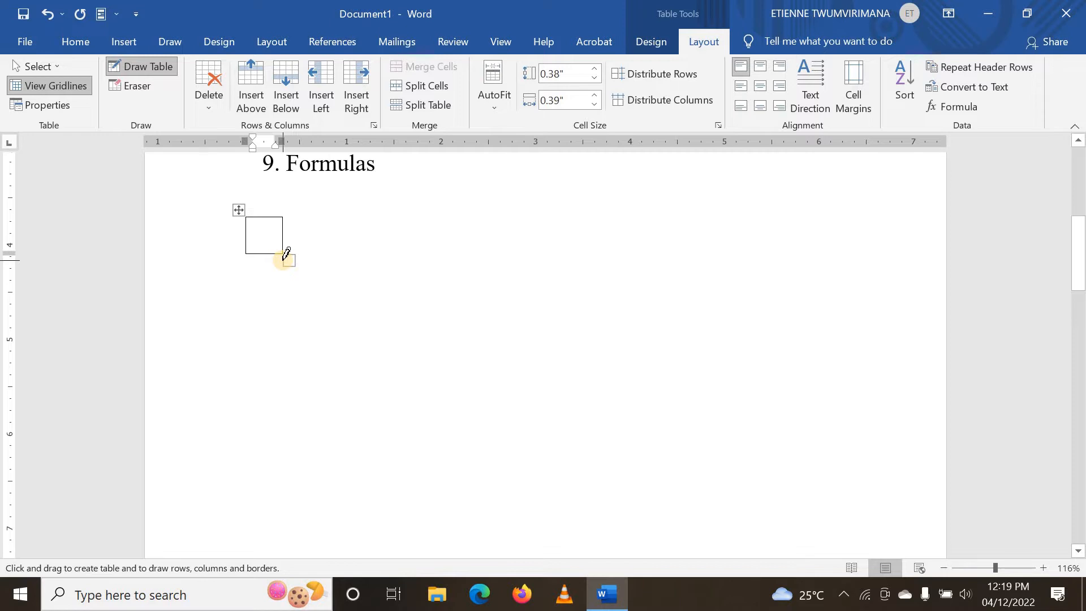
key(ctrl+z)
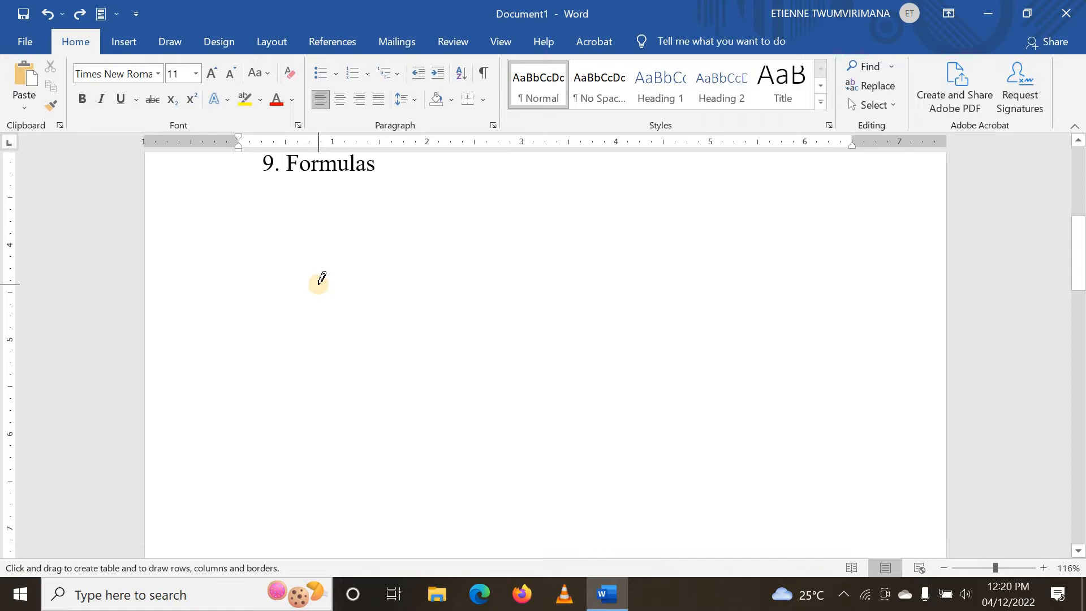
Enter the sample lines "Ggggg", "Fffff" and "sassass" below the list, with "hgyhhjkj" spaced out beside the first line.
text(gggg)
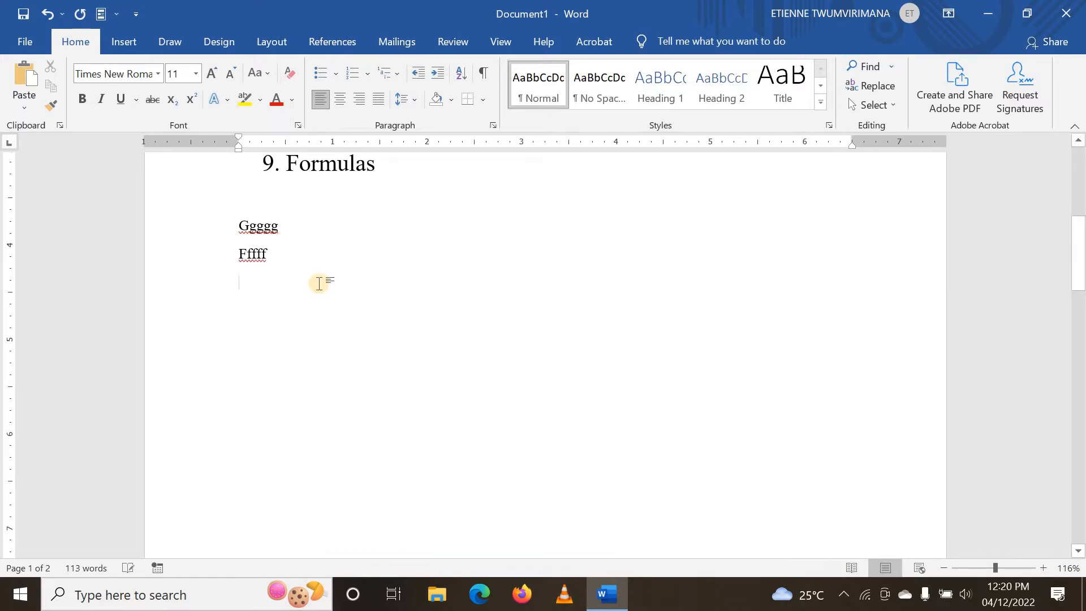
text(sassass)
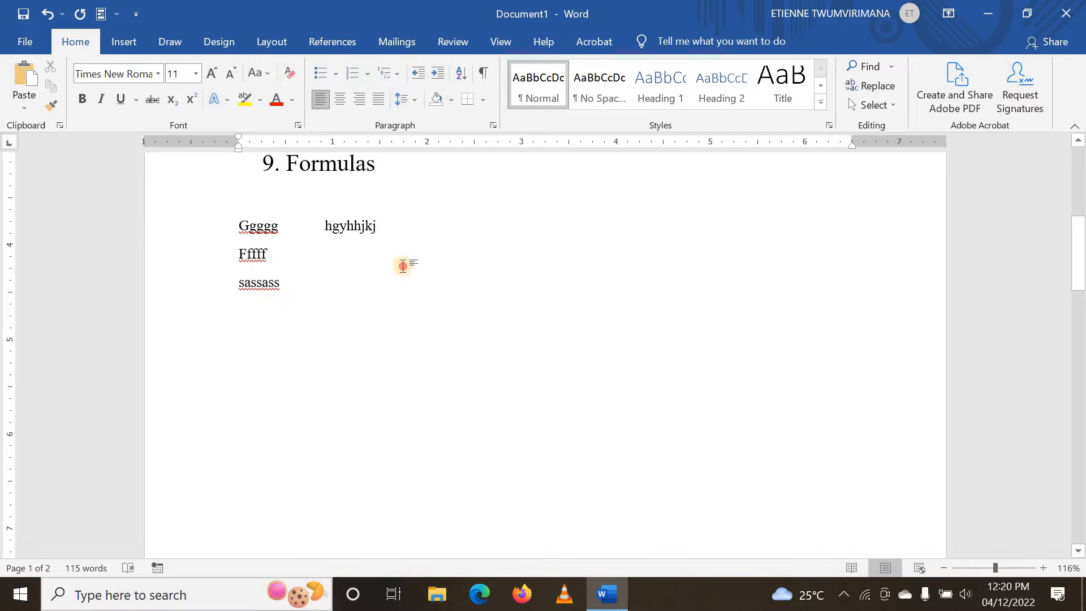
click(312, 247)
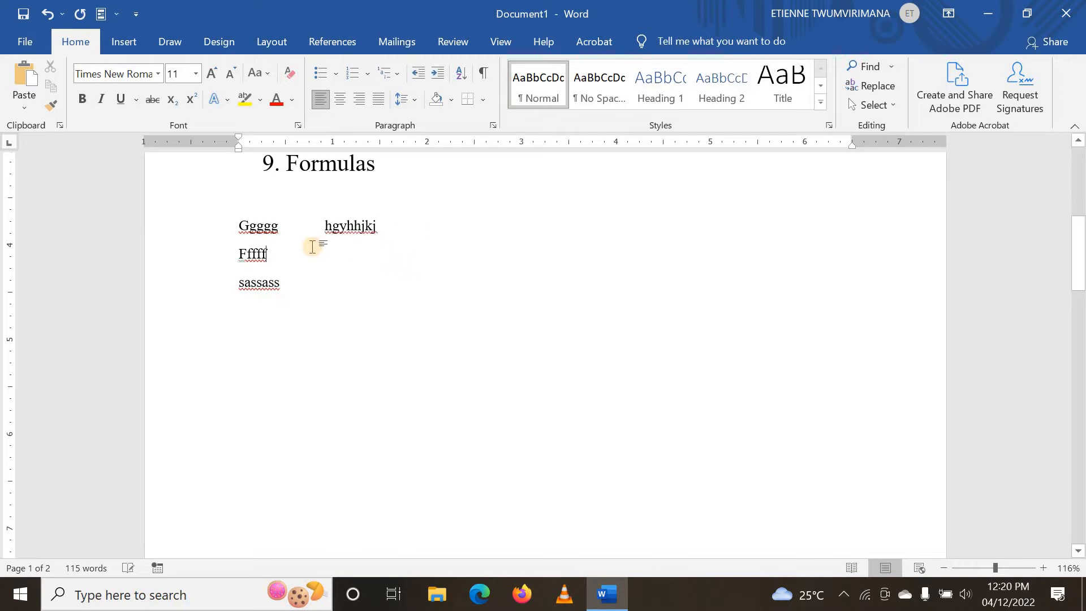
Draw a table about 0.49" high over the first sample lines and a cell about 0.47" by 0.31" at "sassass".
click(122, 42)
click(126, 99)
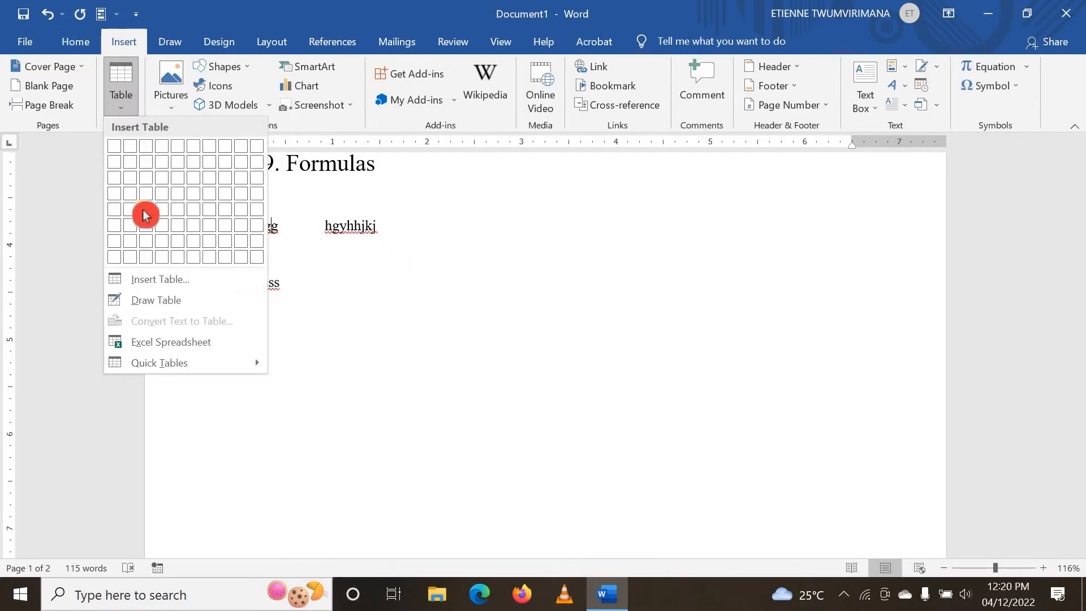
click(190, 296)
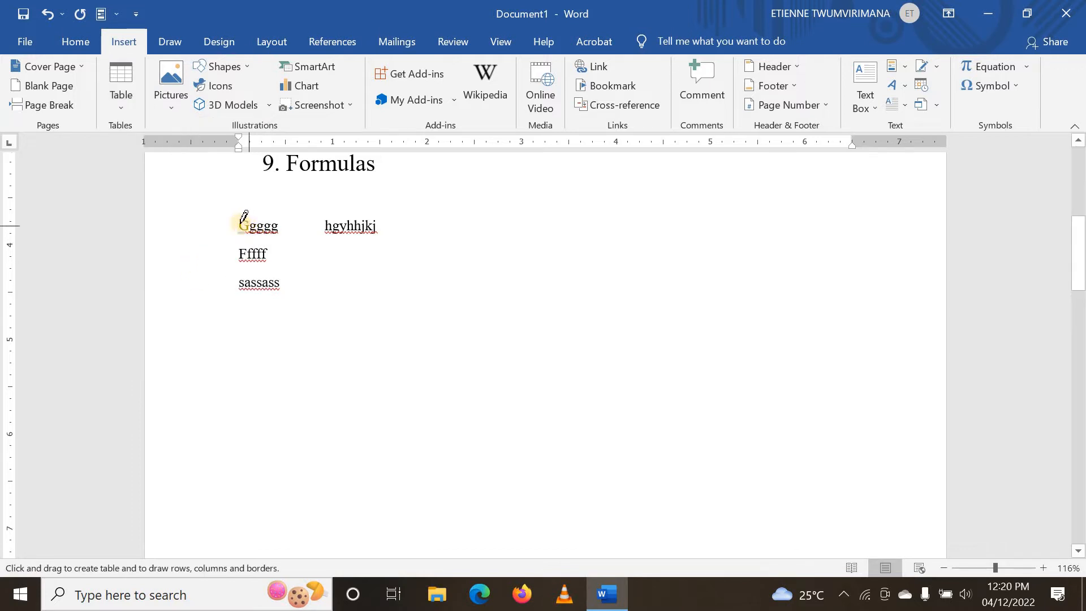
mouse_move(252, 235)
mouse_down()
mouse_move(296, 222)
mouse_move(309, 243)
mouse_move(400, 269)
mouse_move(406, 249)
mouse_up()
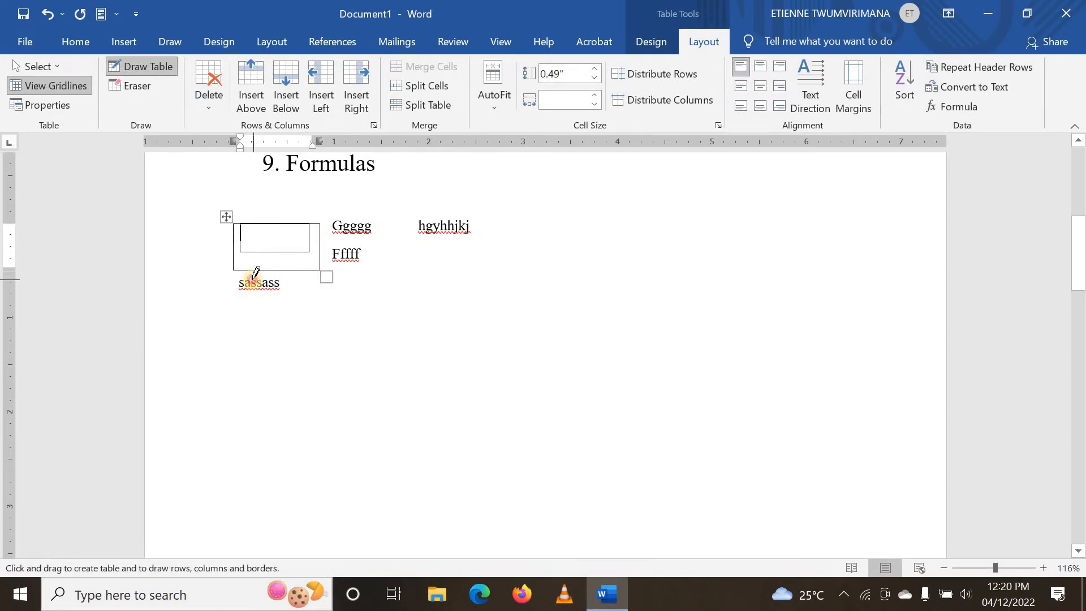
drag(254, 278, 296, 308)
key(Escape)
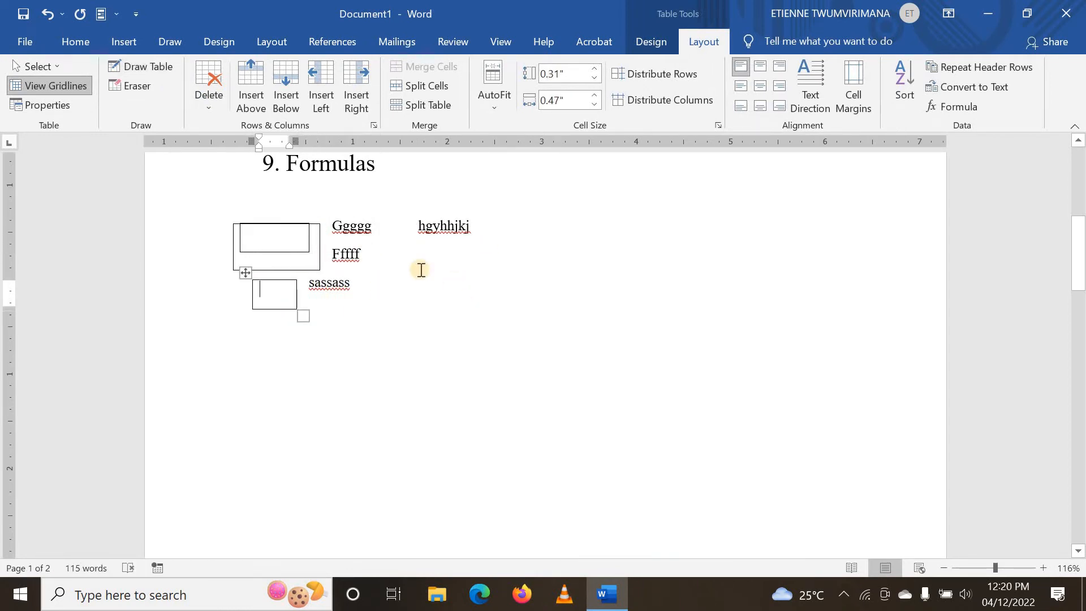
scroll(421, 269, down, 1)
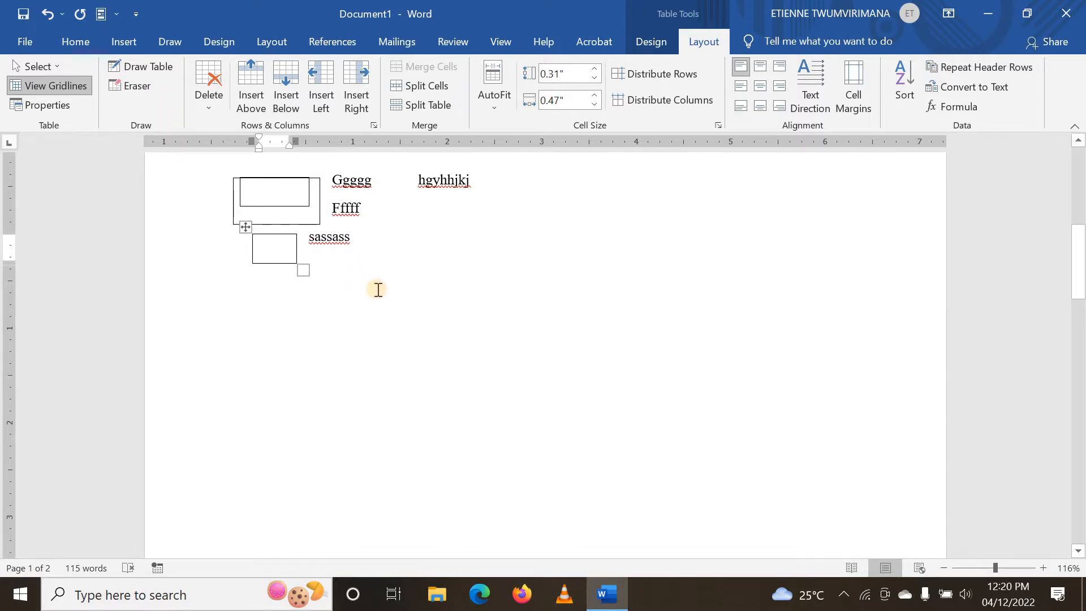
Undo the drawn tables and the sample text below the list.
key(ctrl+z)
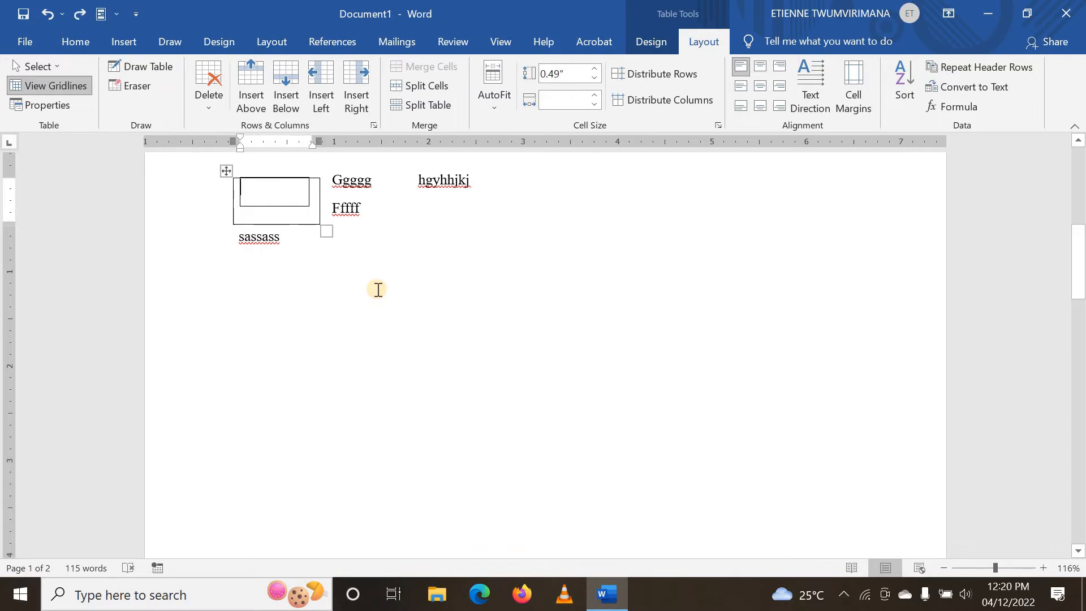
key(ctrl+z)
key(ctrl+z)
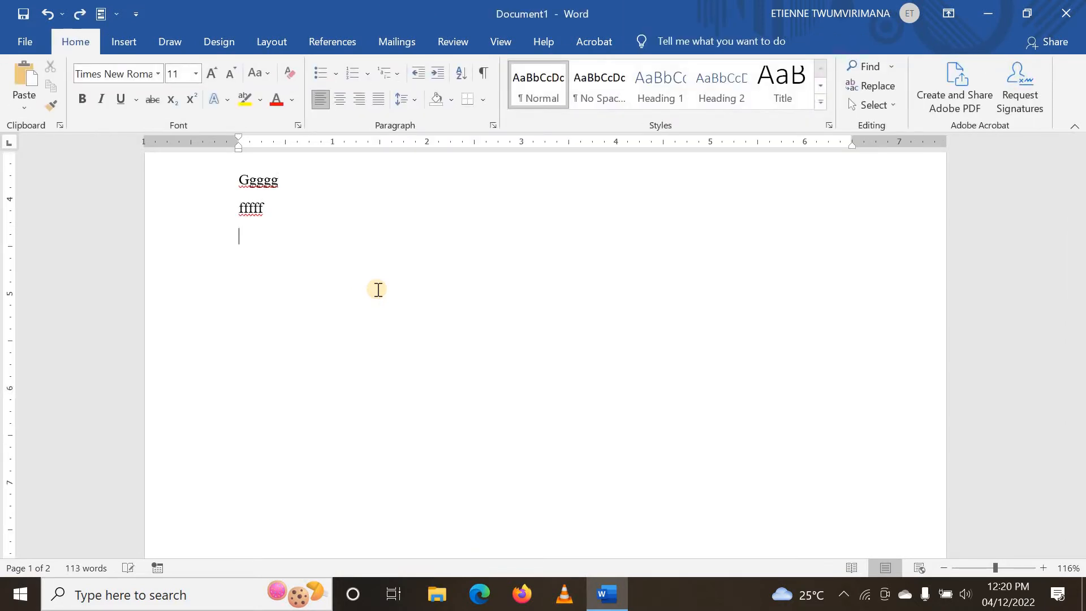
key(ctrl+z)
key(ctrl+z)
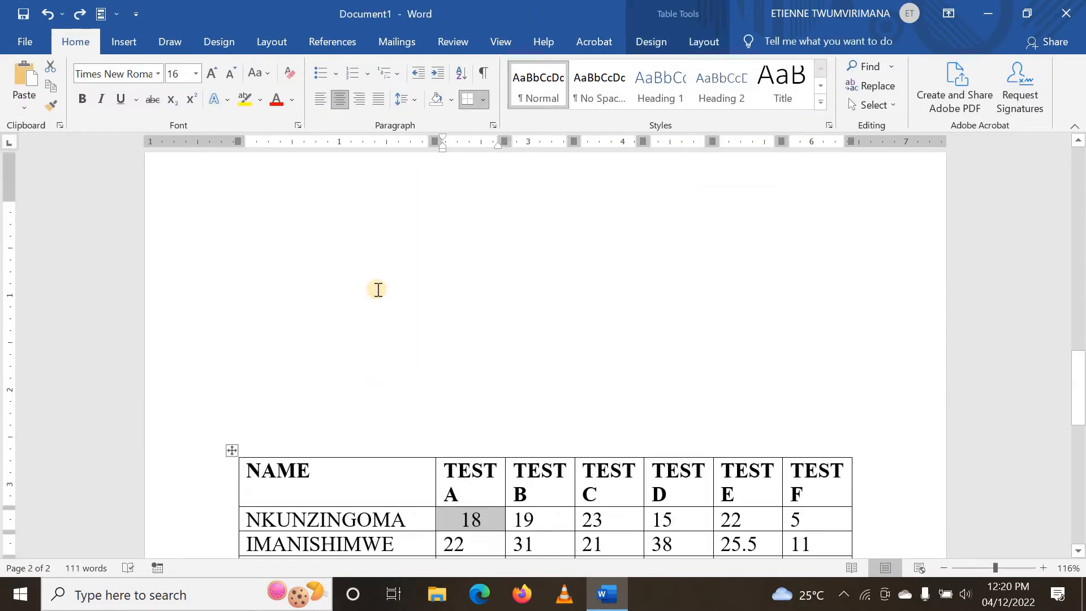
Undo the centre alignment of the 18 under TEST A and return to the "Alignment" item in the topic list.
key(ctrl+z)
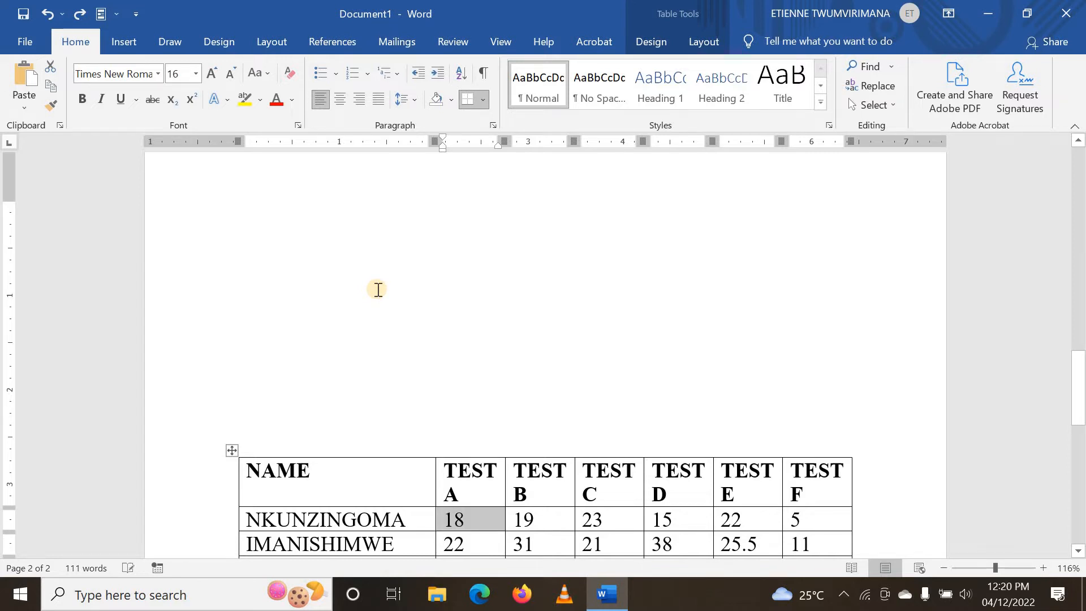
key(ctrl+z)
click(426, 391)
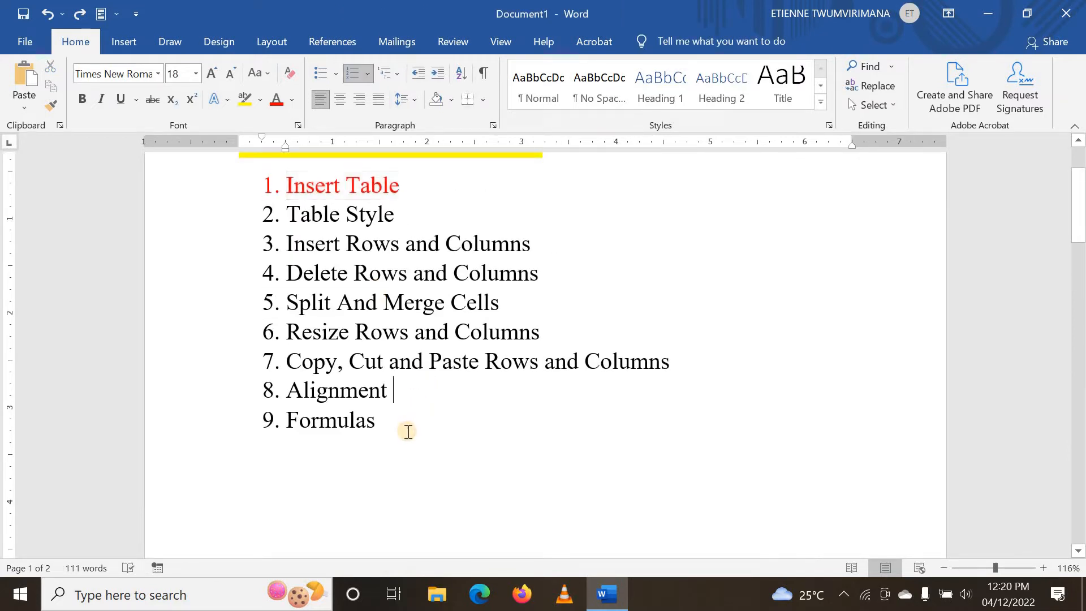
Examine the list of table topics and the test score table on the second page.
scroll(337, 423, down, 2)
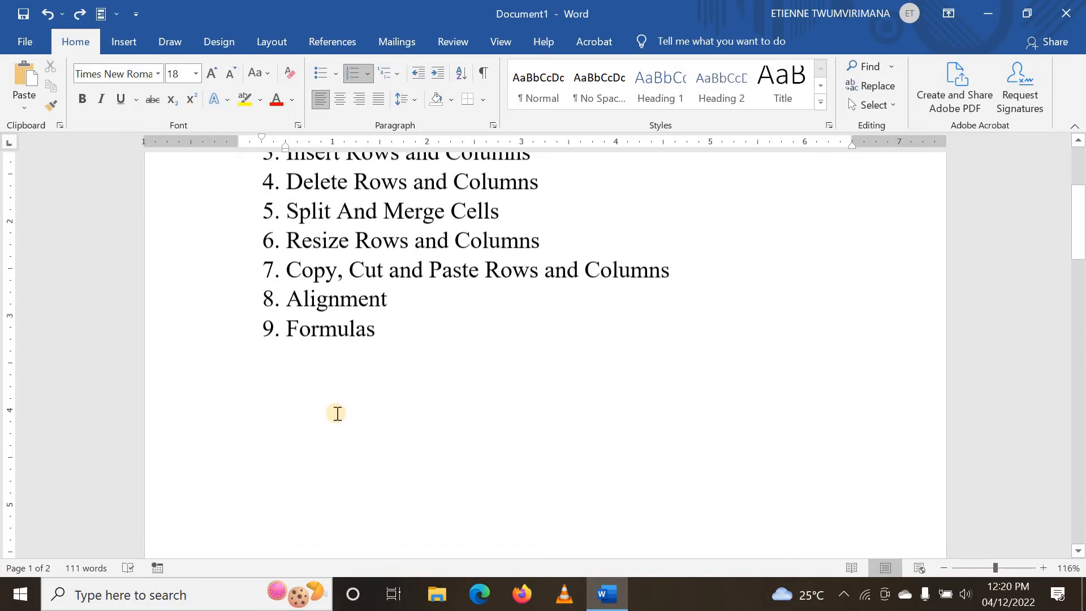
scroll(337, 420, up, 4)
scroll(345, 390, down, 1)
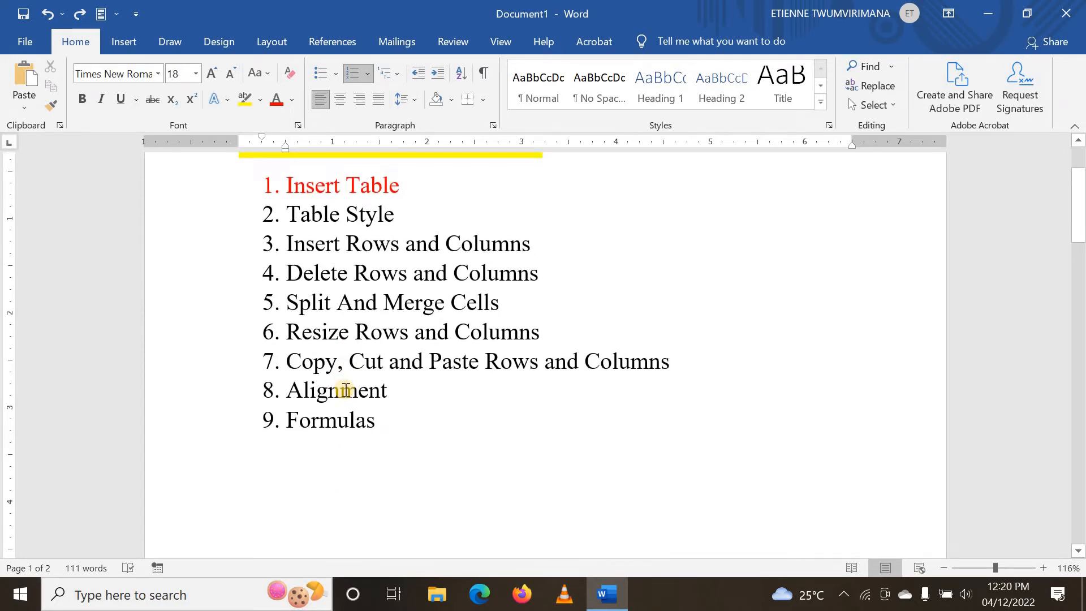
scroll(345, 390, down, 1)
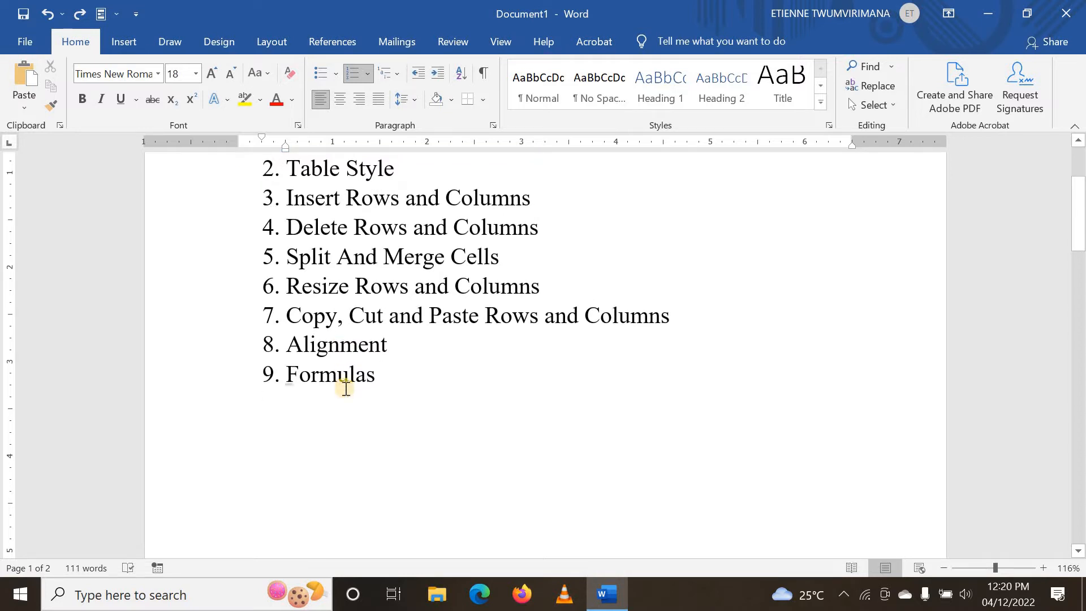
scroll(345, 388, up, 3)
scroll(345, 388, down, 15)
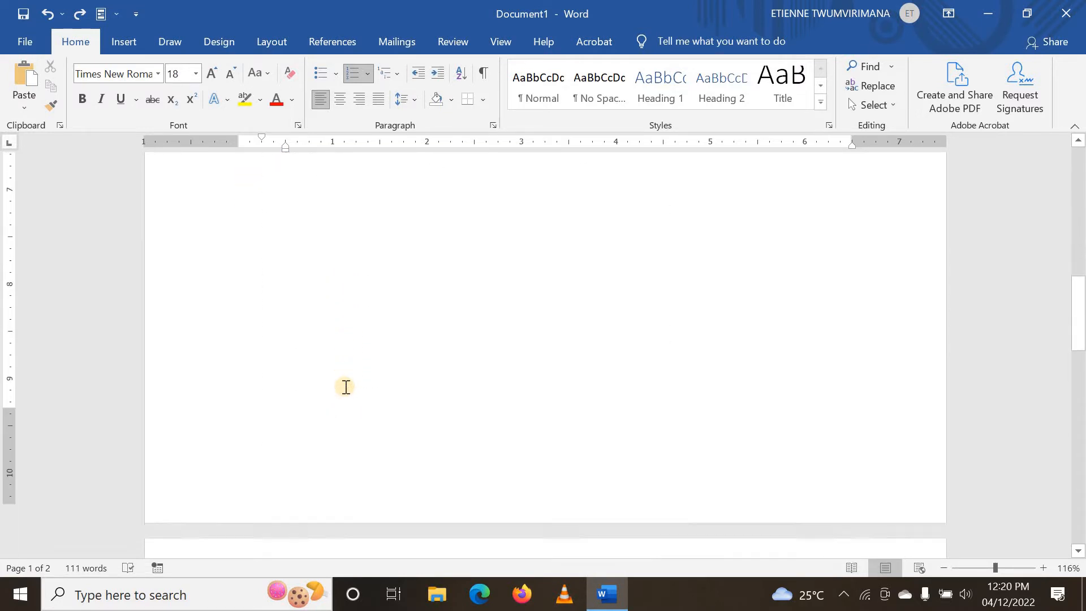
scroll(346, 386, down, 9)
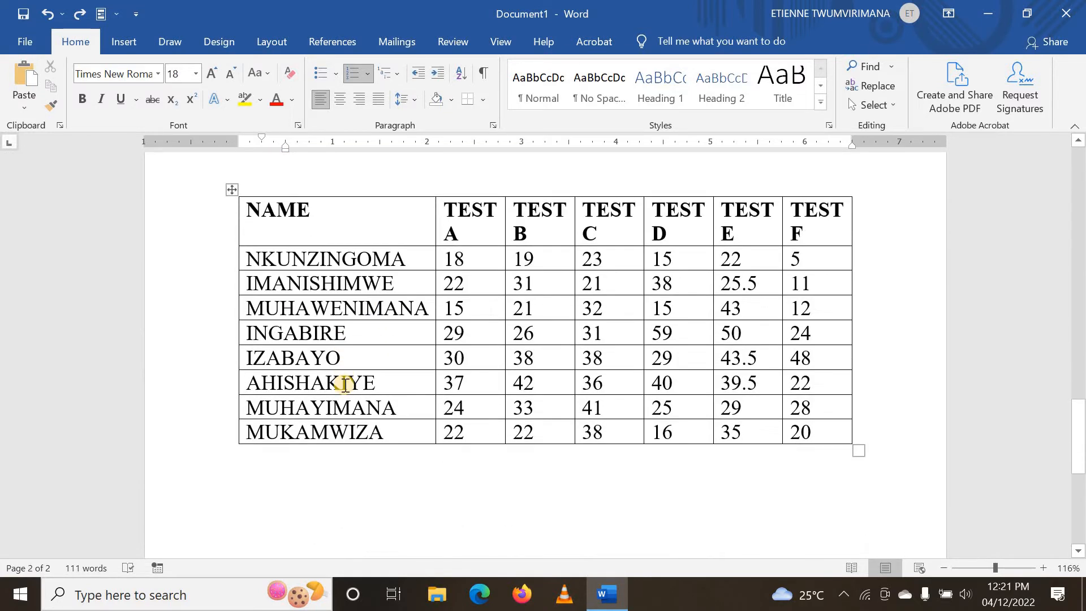
click(453, 341)
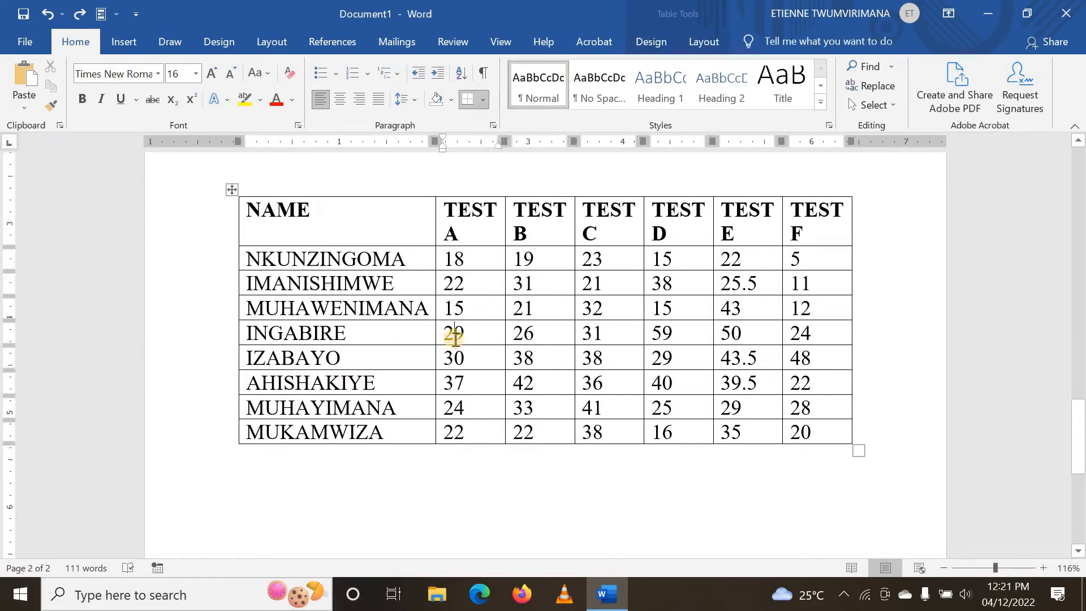
scroll(439, 296, up, 10)
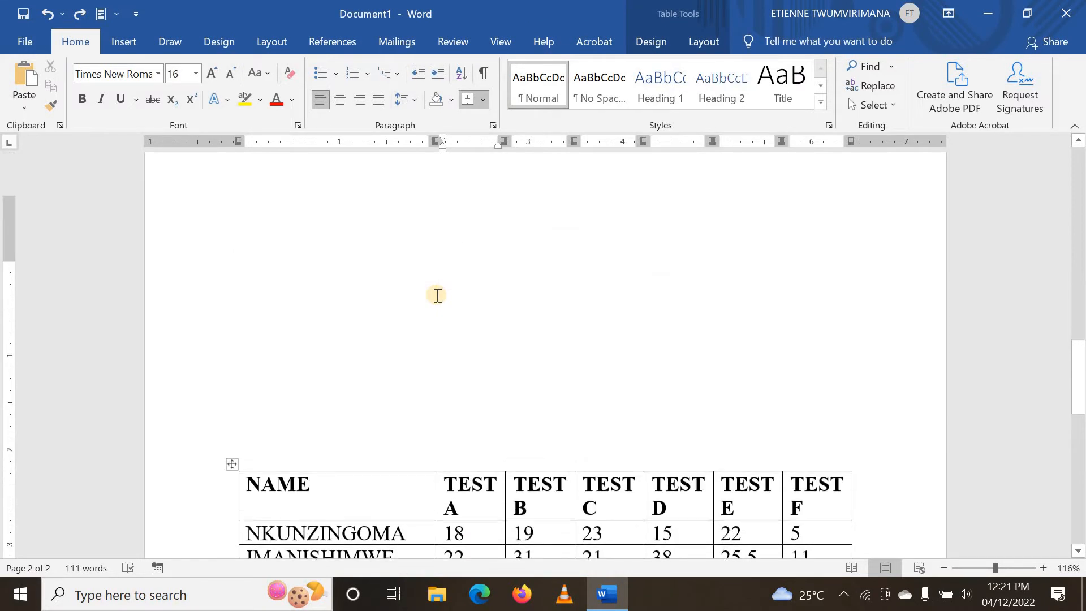
scroll(436, 293, up, 5)
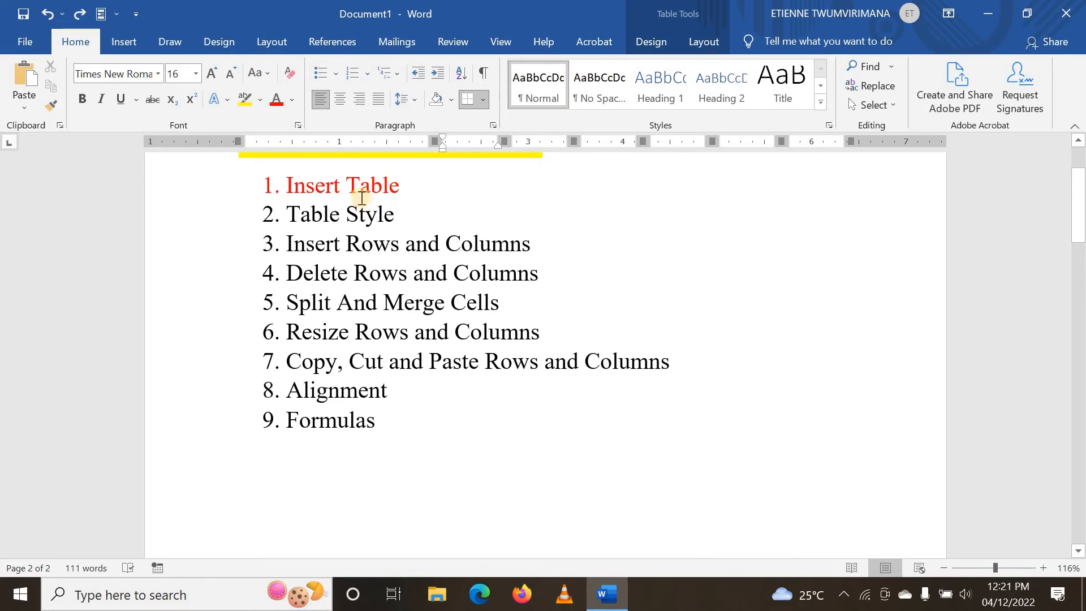
Colour the "Table Style" list item red.
triple_click(337, 217)
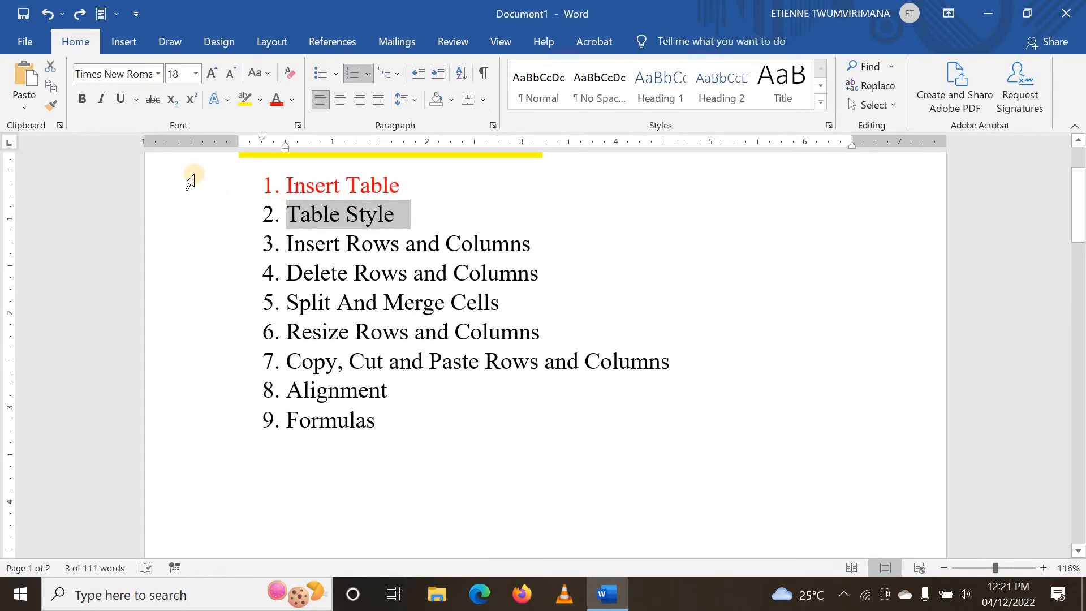
click(276, 101)
click(340, 277)
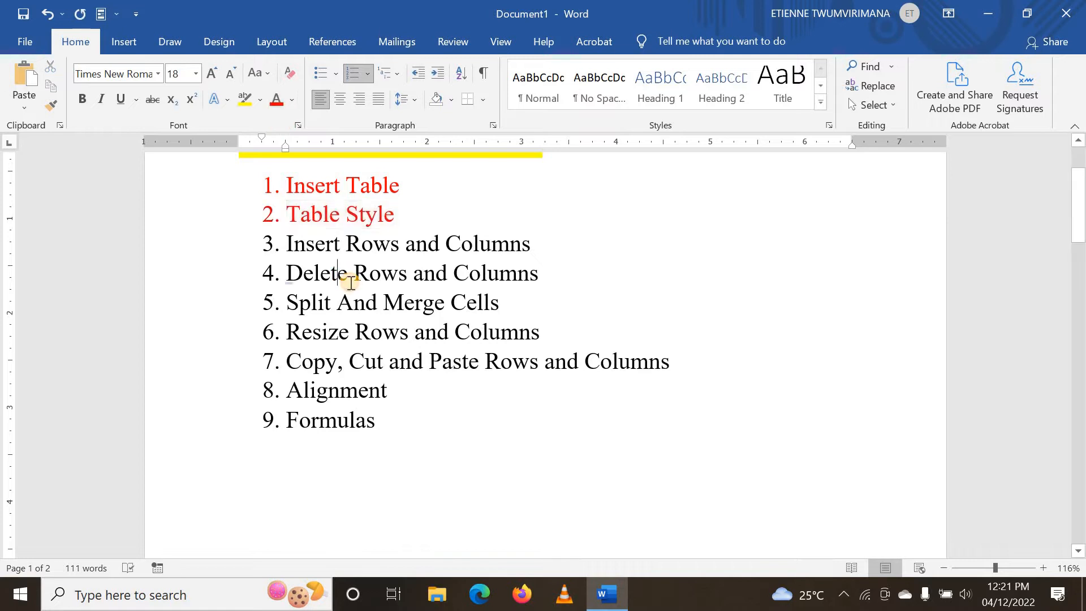
Compare placing the cursor inside and outside the score table, and view the table's layout and design tools.
scroll(350, 283, down, 10)
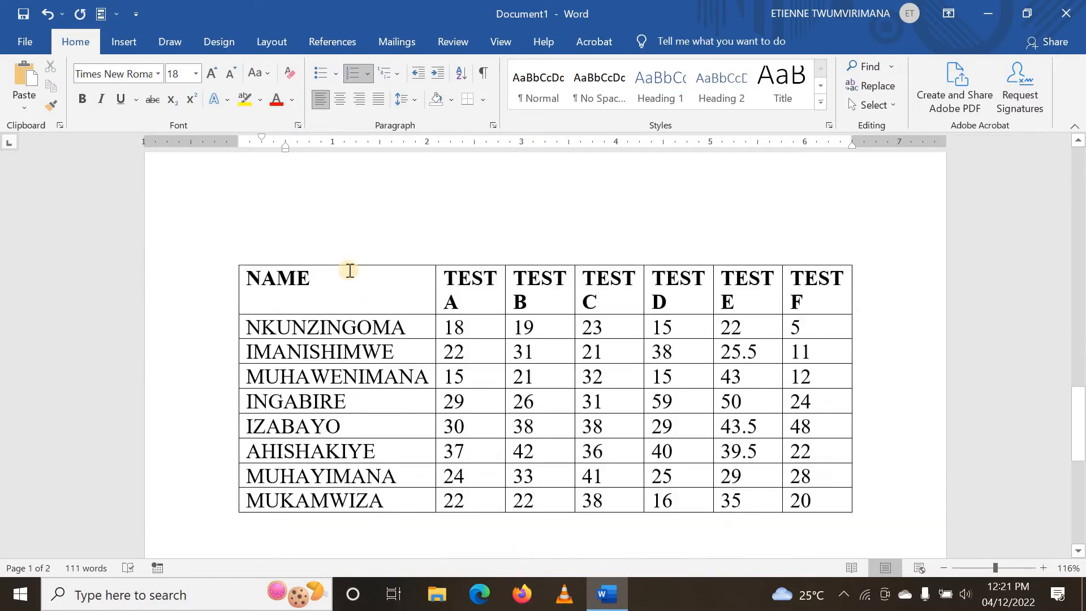
scroll(350, 270, down, 1)
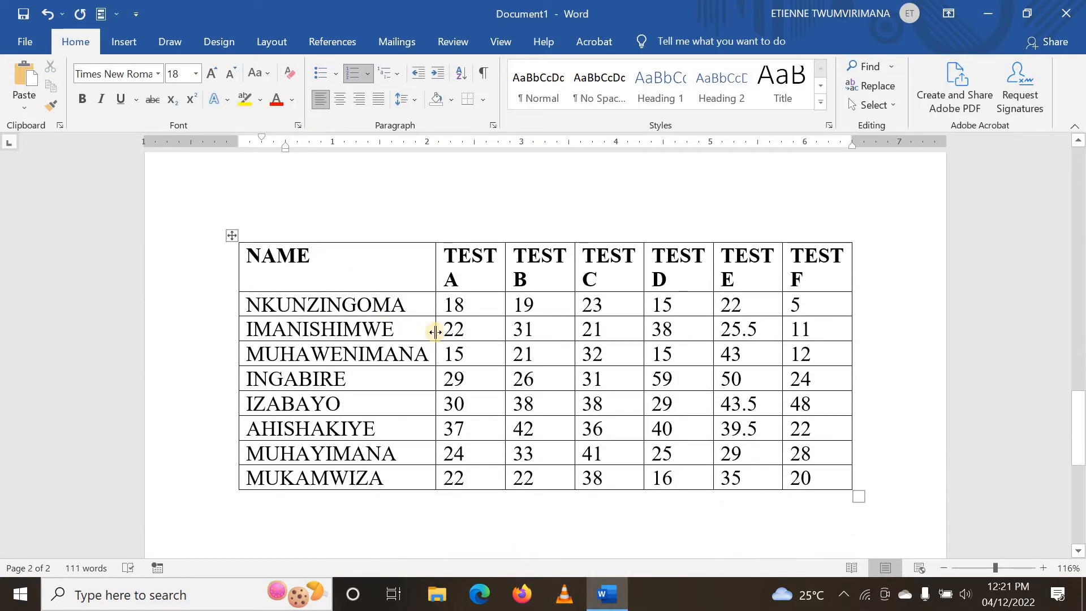
click(476, 307)
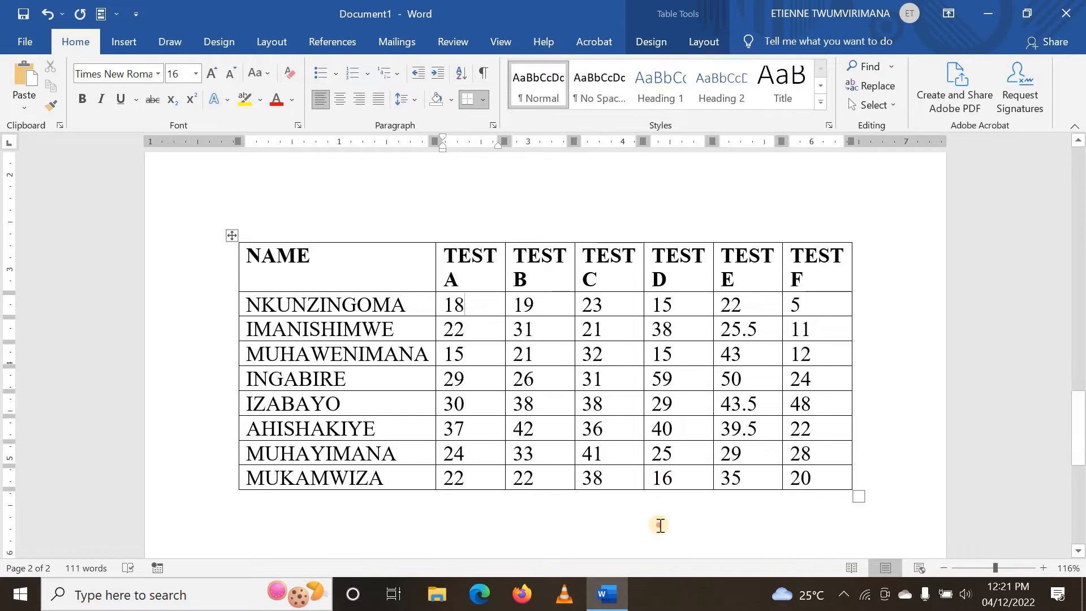
click(660, 525)
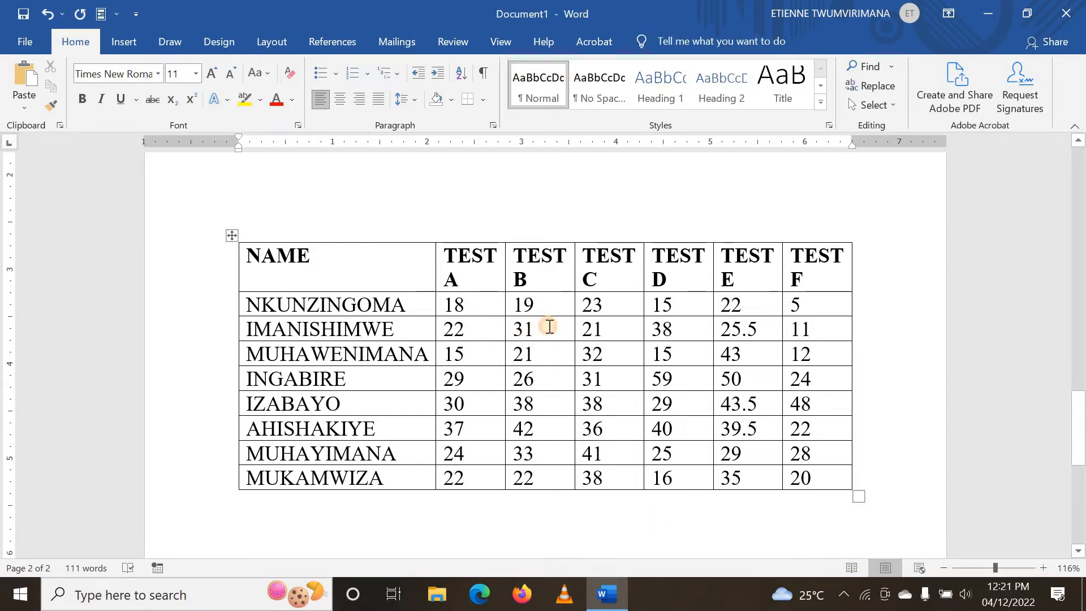
click(549, 326)
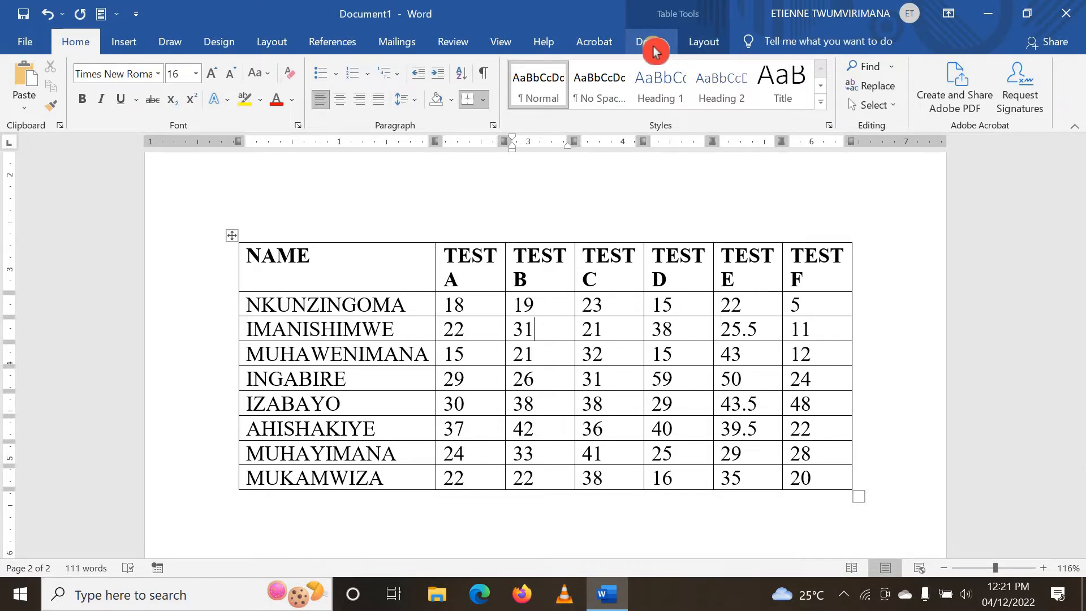
click(703, 41)
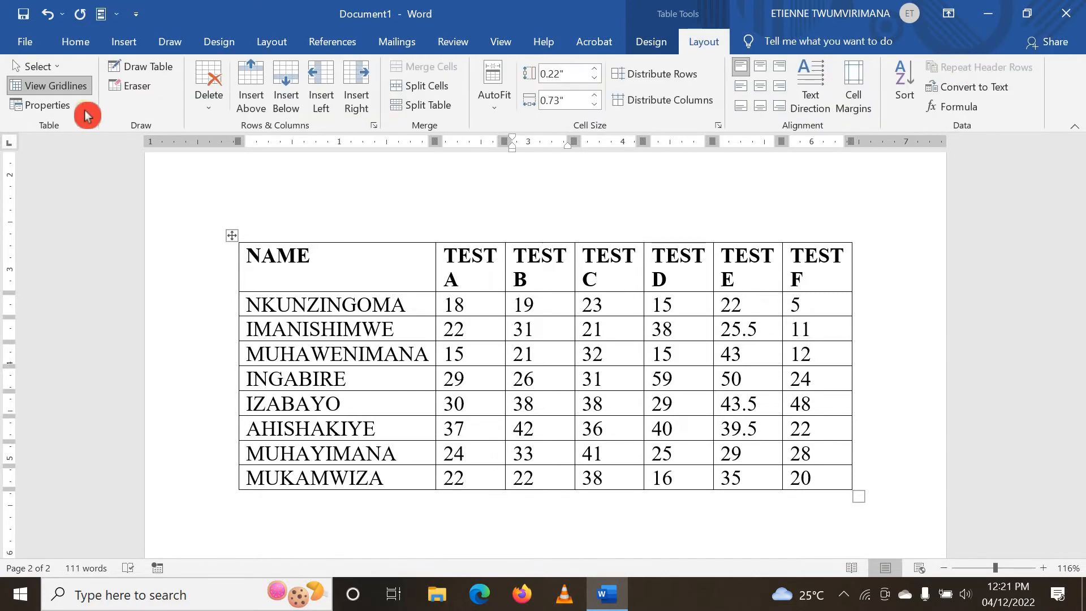
click(645, 43)
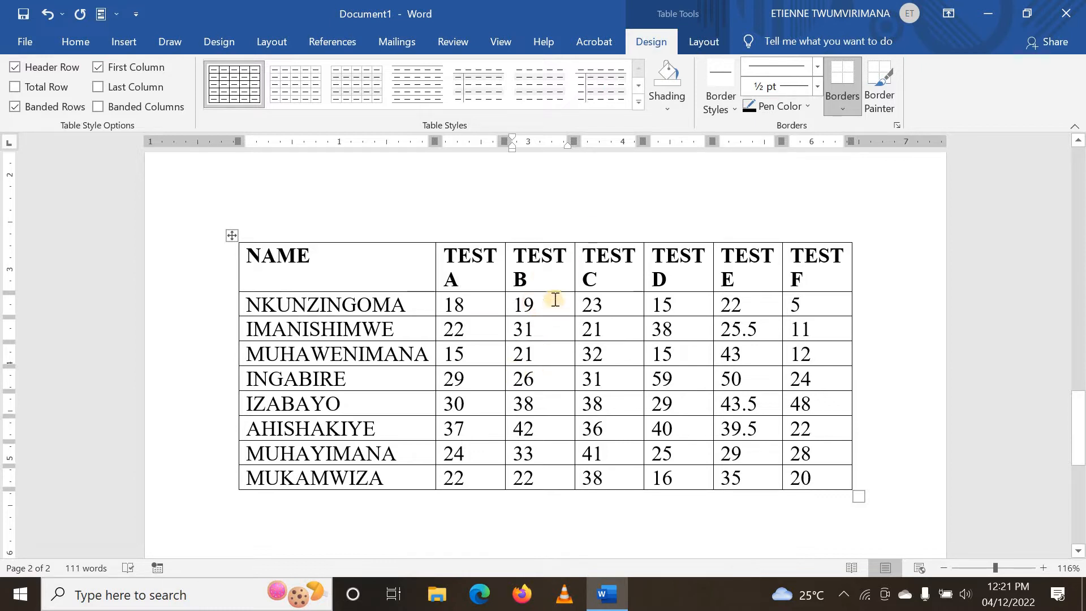
scroll(496, 288, up, 10)
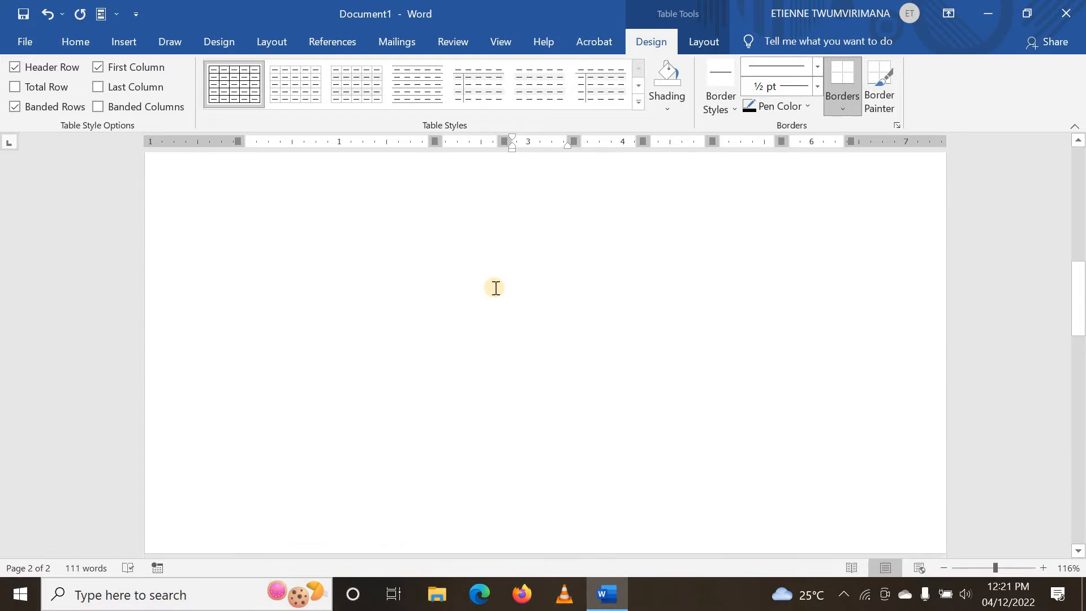
scroll(495, 288, up, 4)
scroll(419, 334, down, 8)
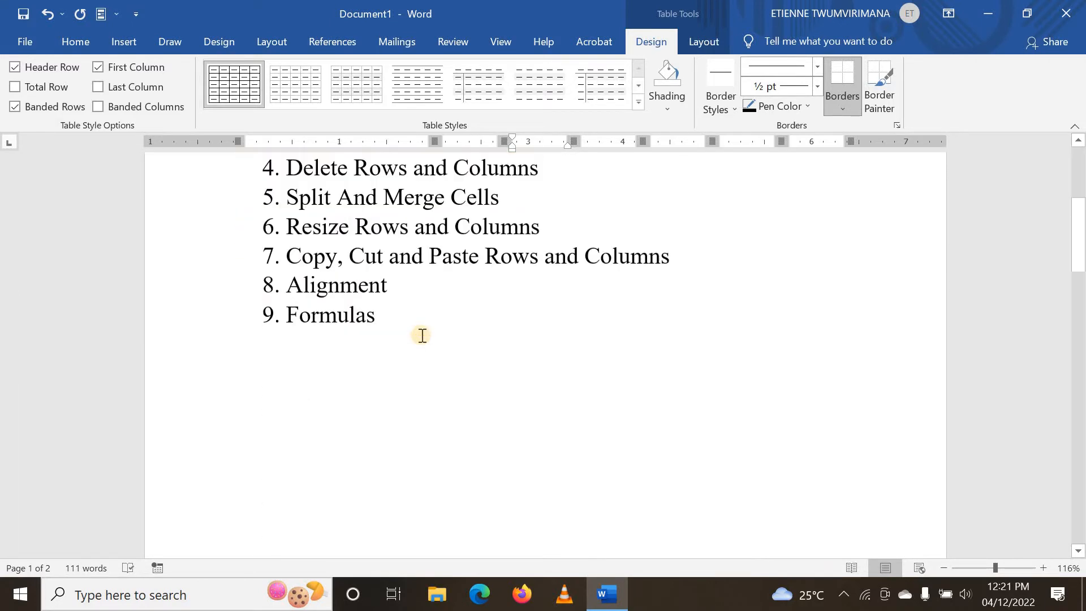
scroll(423, 311, down, 10)
scroll(477, 384, up, 5)
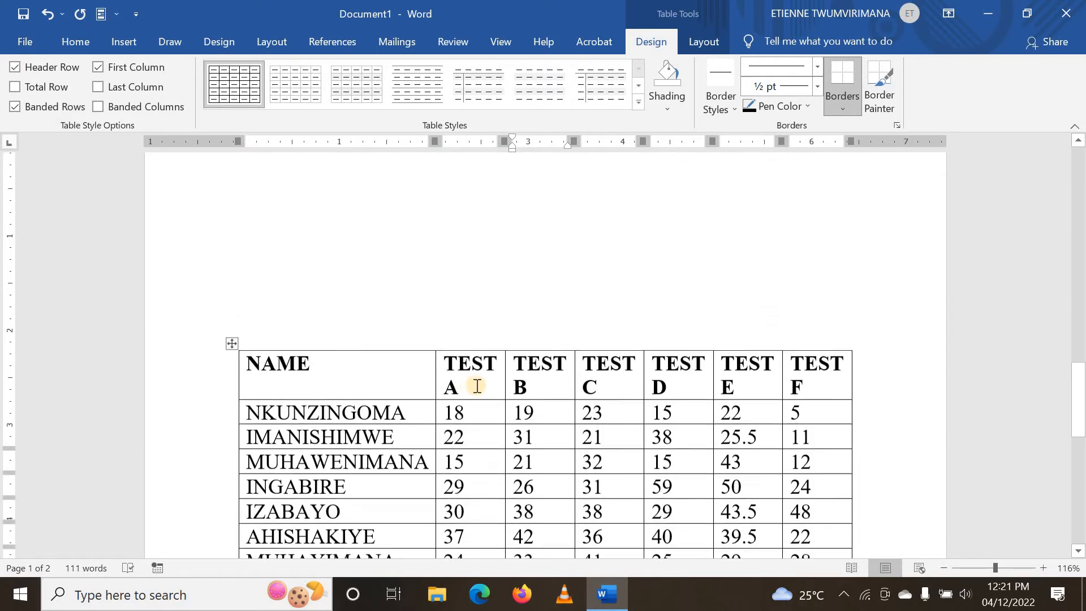
Apply the black grid table style with a solid black header row and first column to the score table.
click(521, 372)
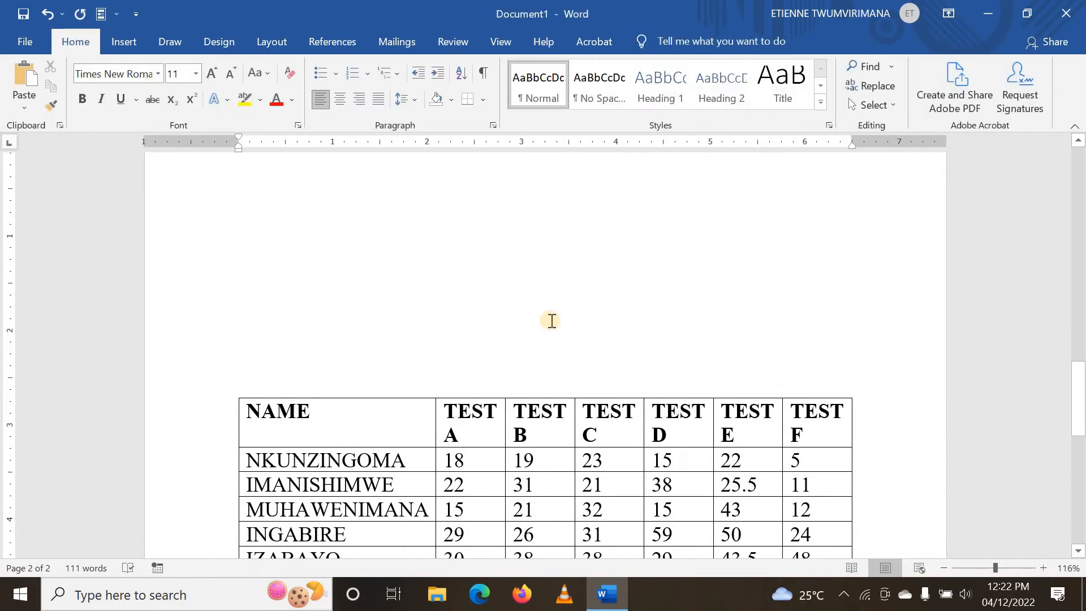
click(485, 455)
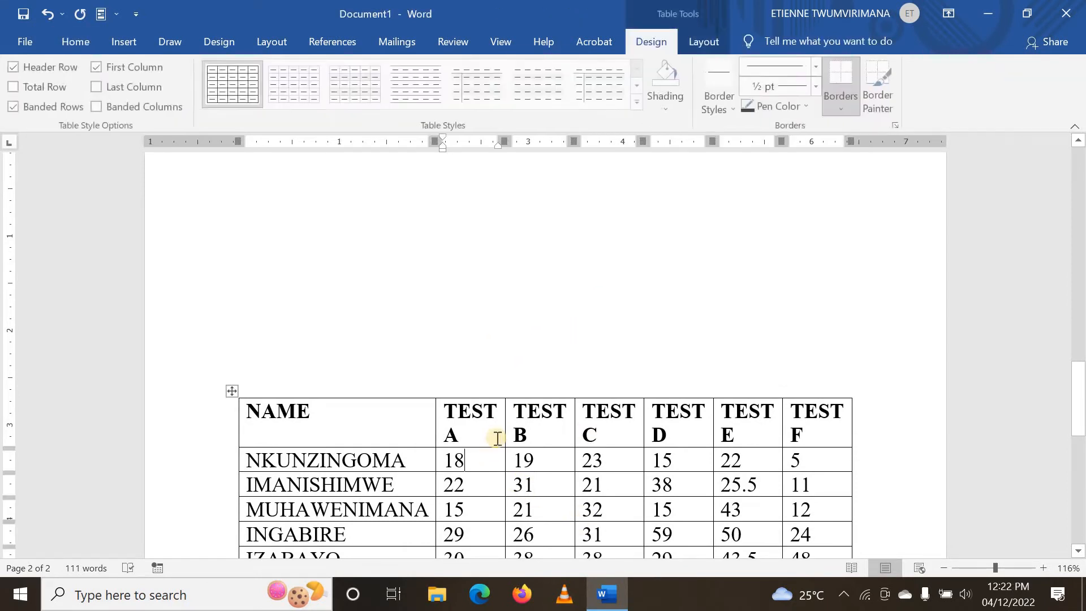
click(647, 45)
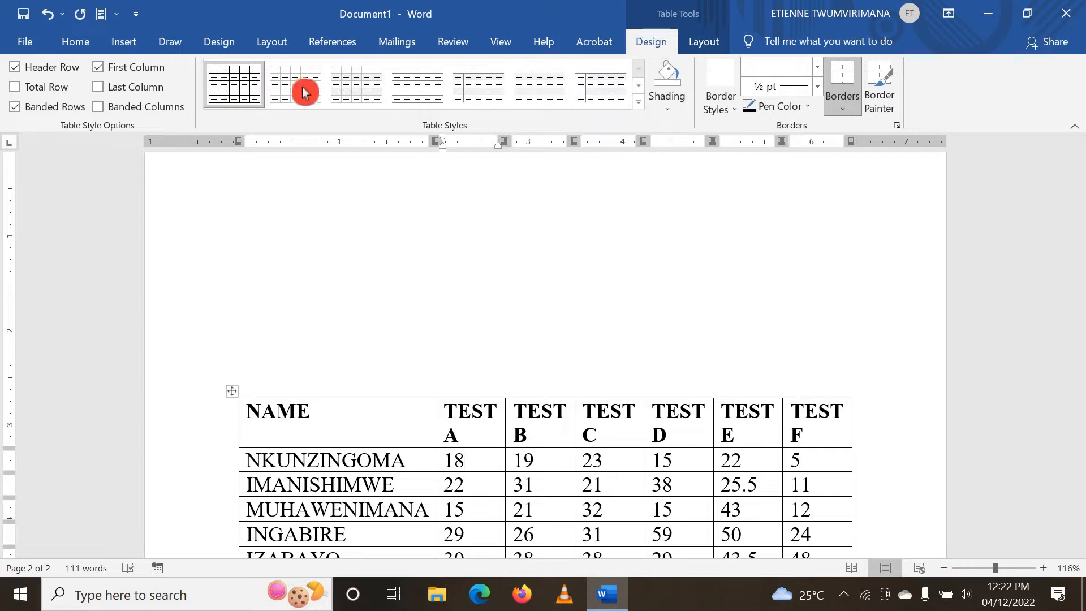
click(639, 105)
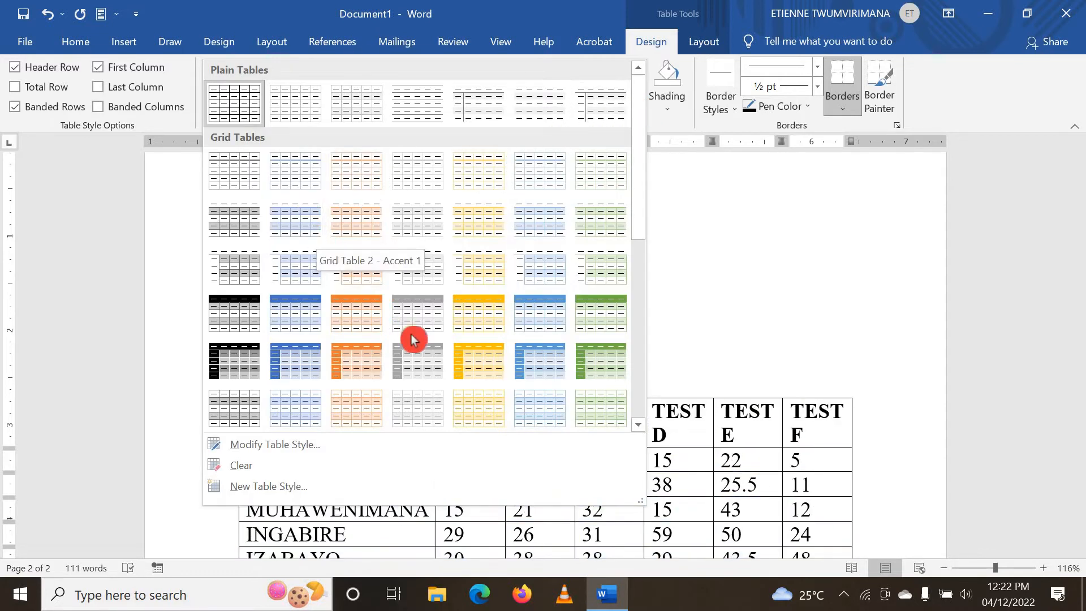
scroll(527, 521, down, 3)
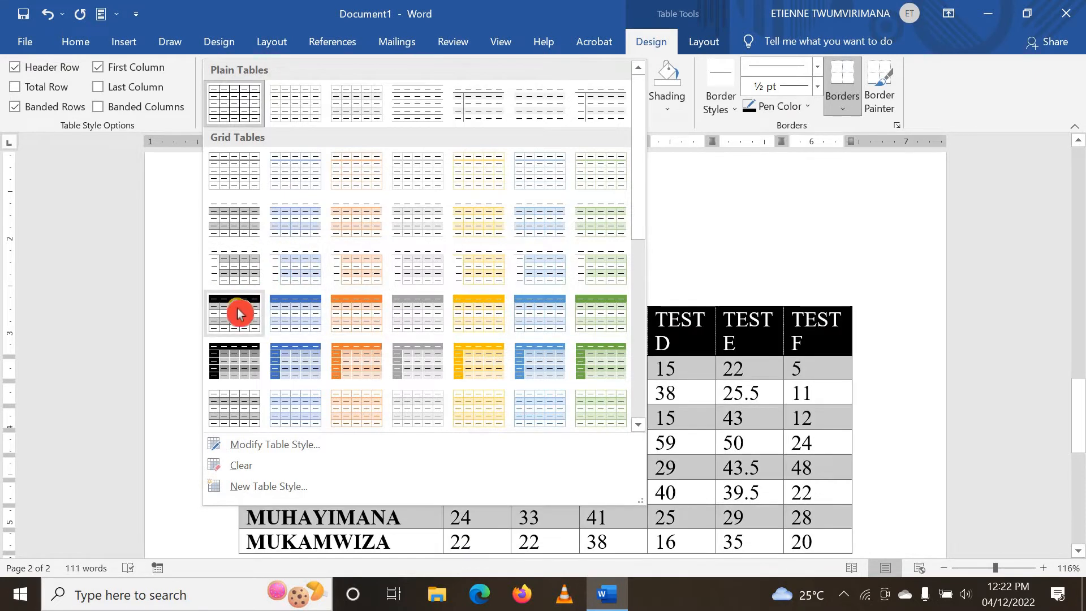
click(224, 373)
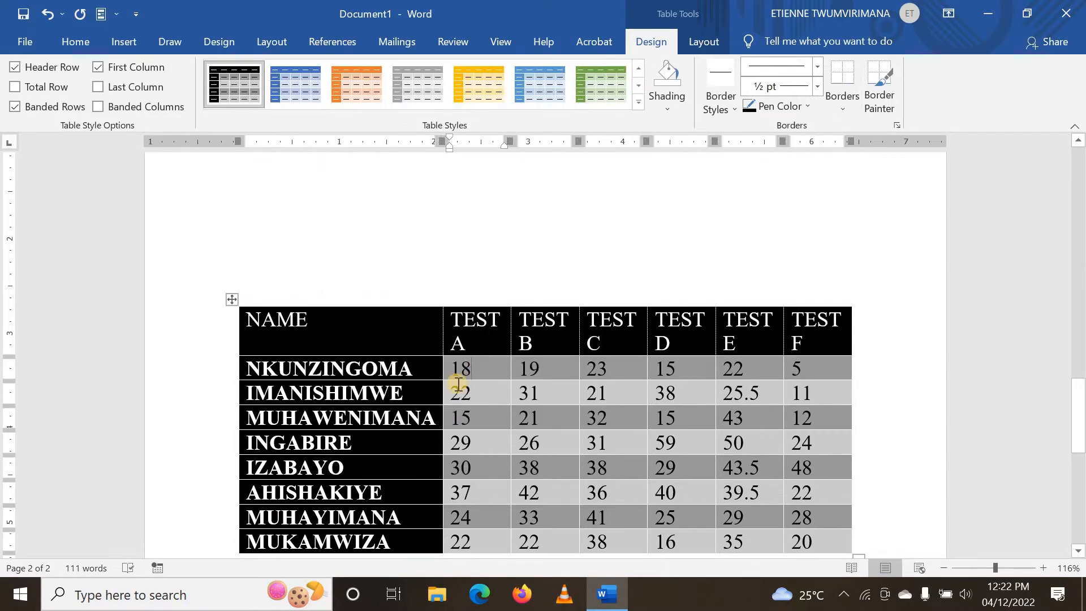
Try the light blue, green and orange variants of the style on the score table, and reapply the black one.
scroll(472, 373, down, 4)
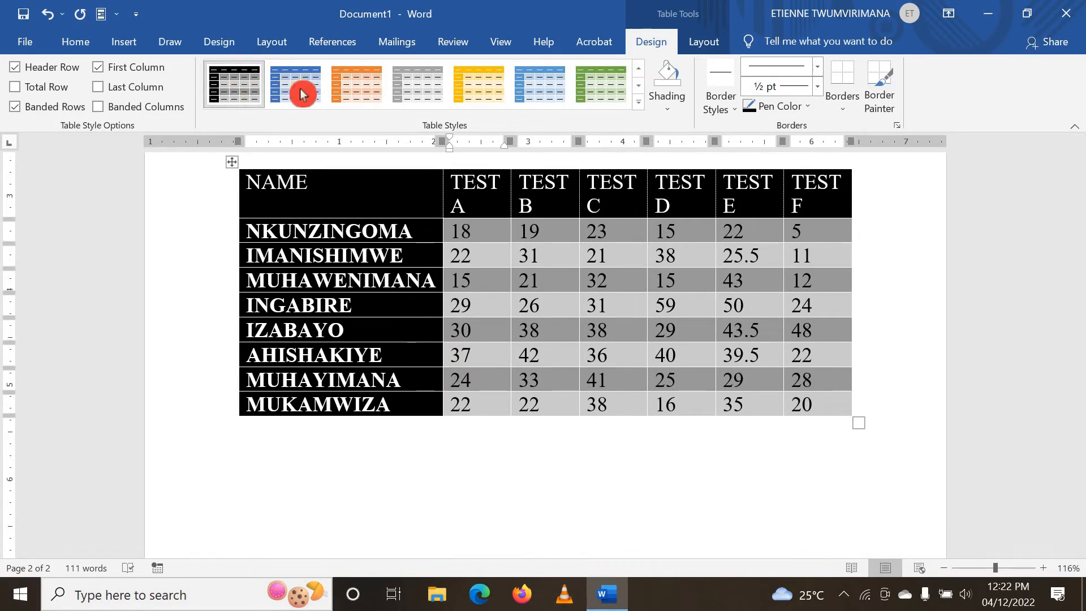
click(327, 85)
click(296, 80)
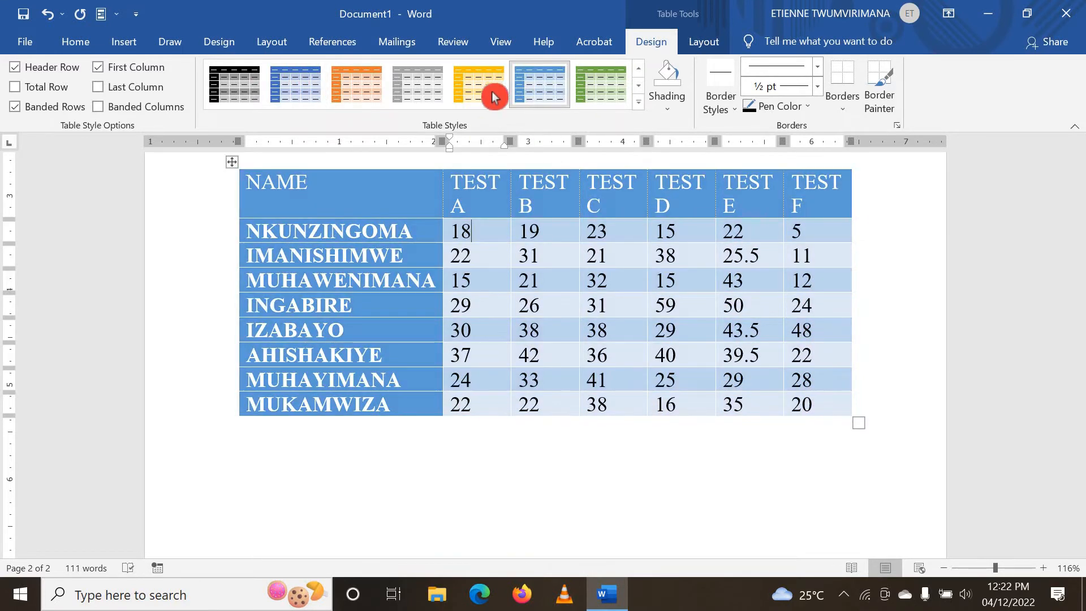
click(585, 85)
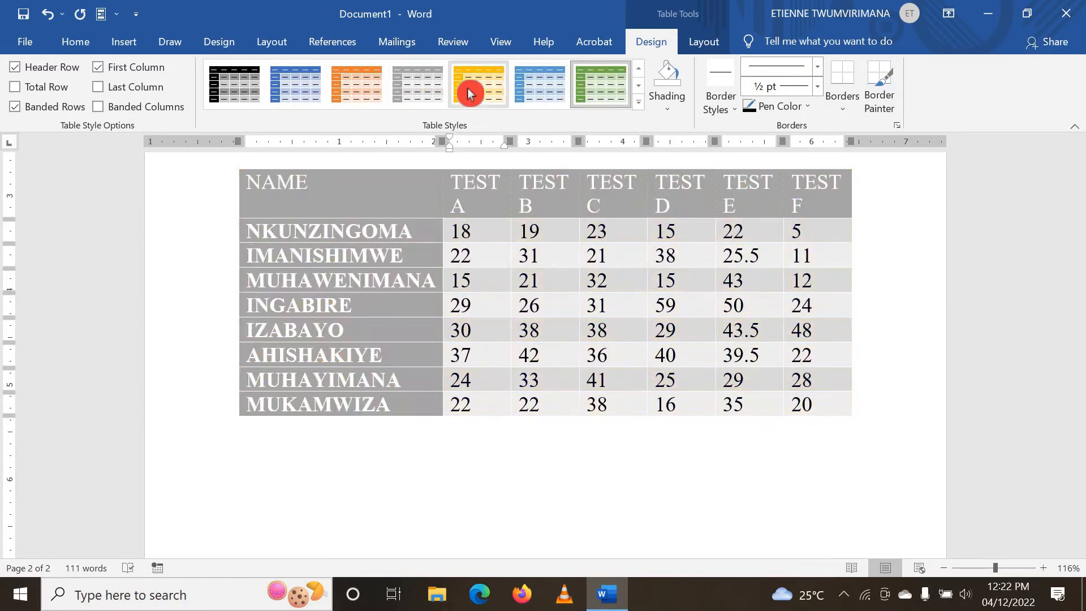
click(468, 93)
click(381, 93)
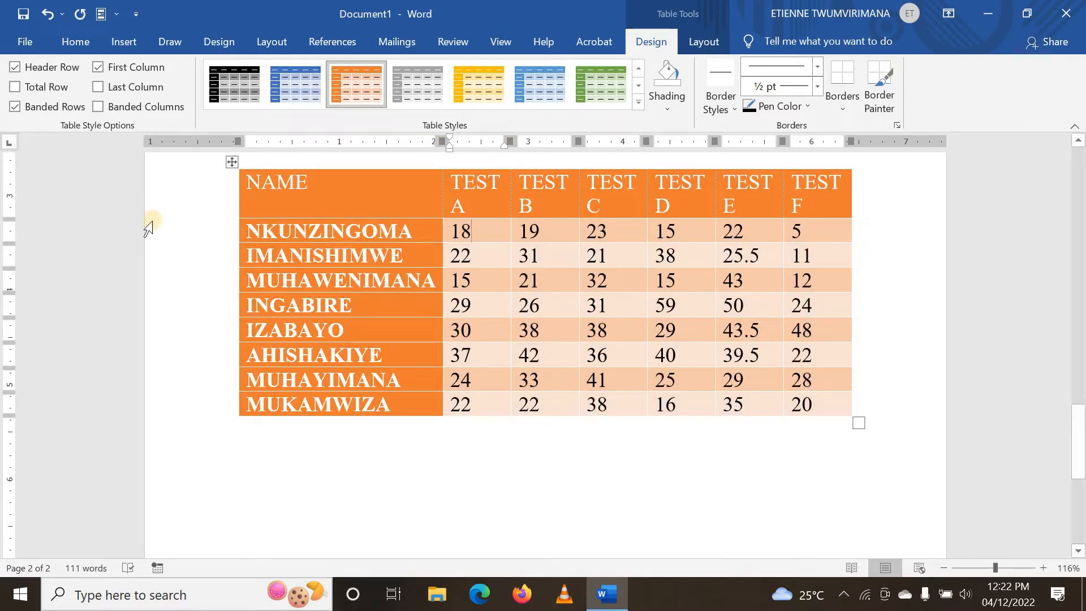
click(255, 100)
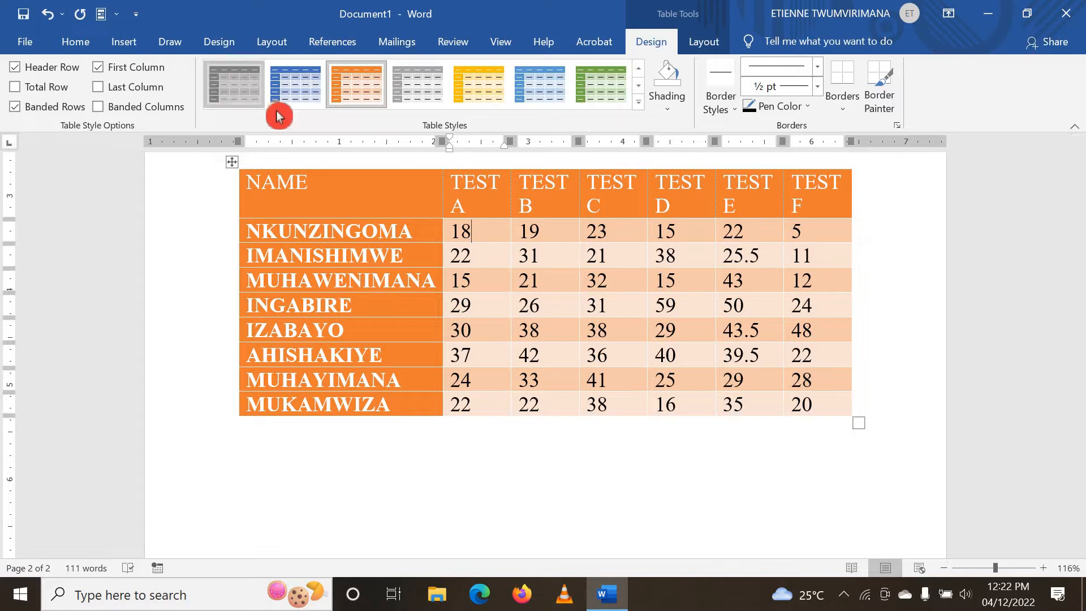
Turn the Banded Rows style option off and on again for the score table.
click(15, 108)
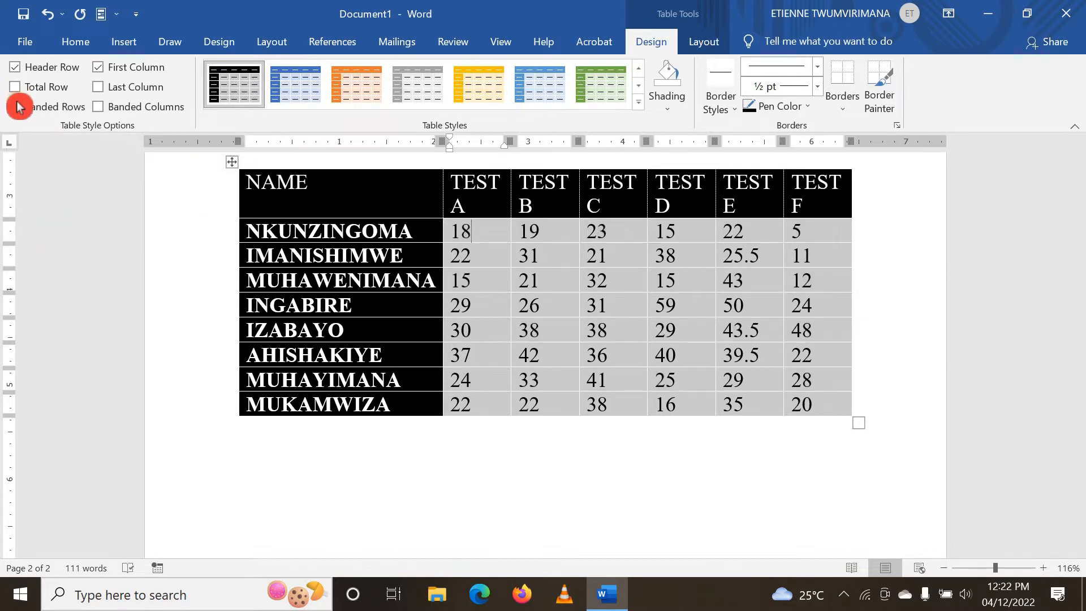
click(16, 106)
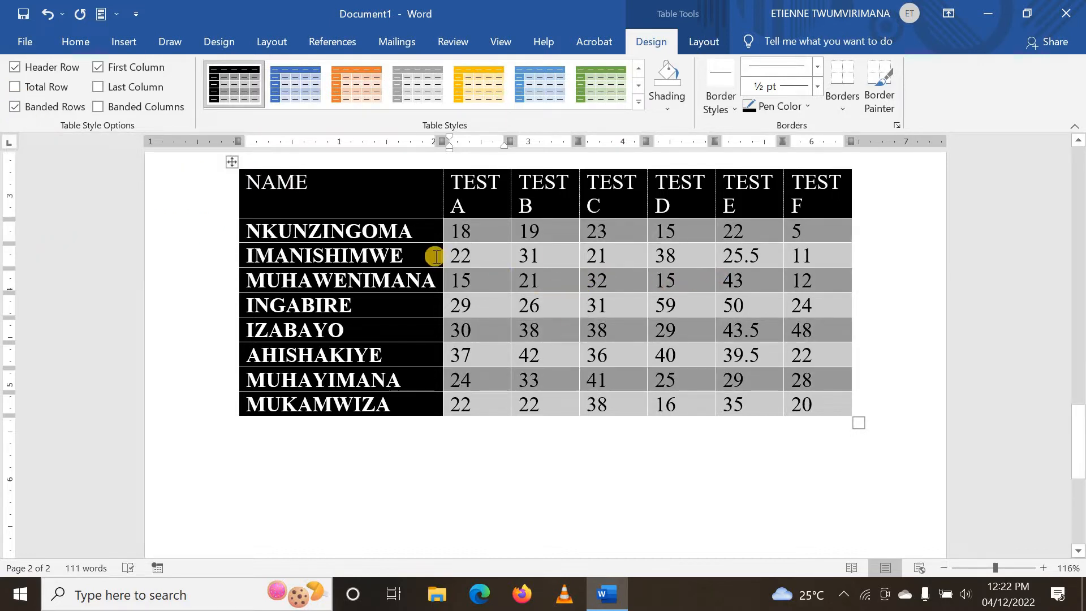
Turn on the Last Column, Banded Columns and Total Row style options for the score table, and turn Total Row off again.
click(97, 89)
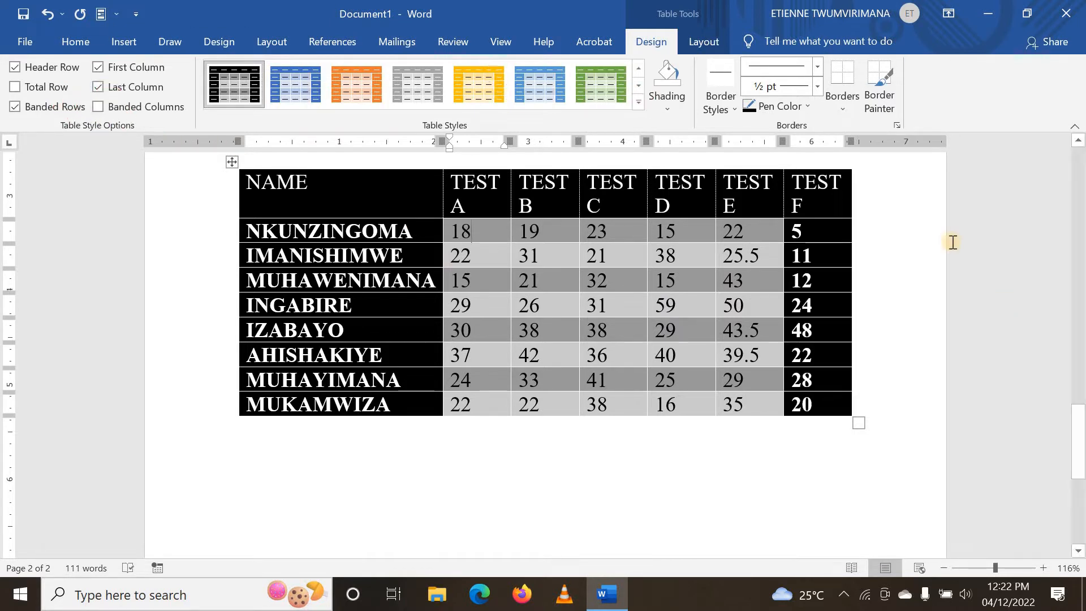
click(97, 107)
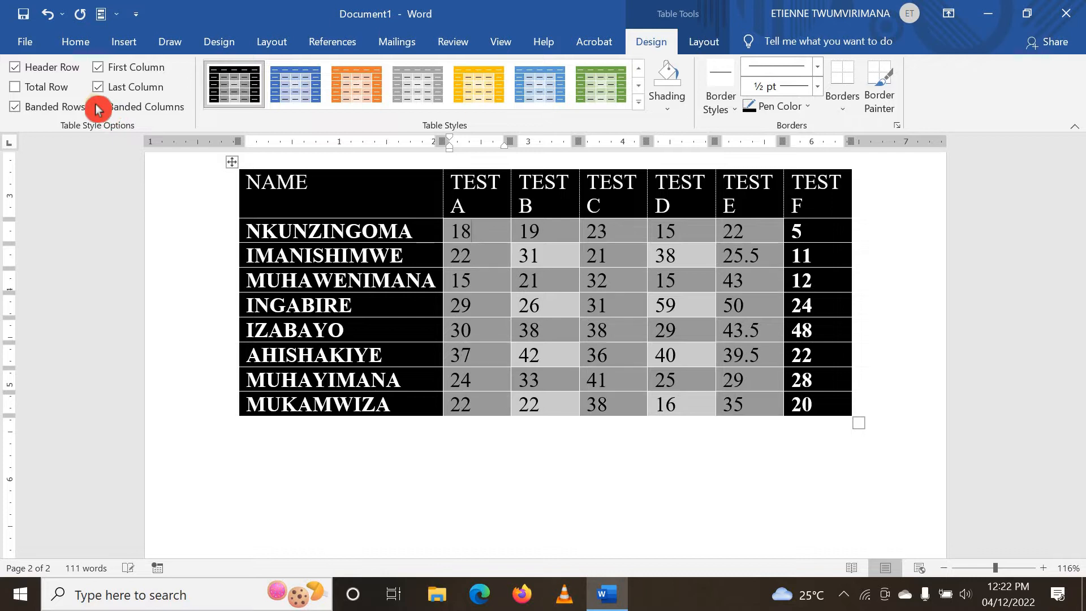
click(15, 87)
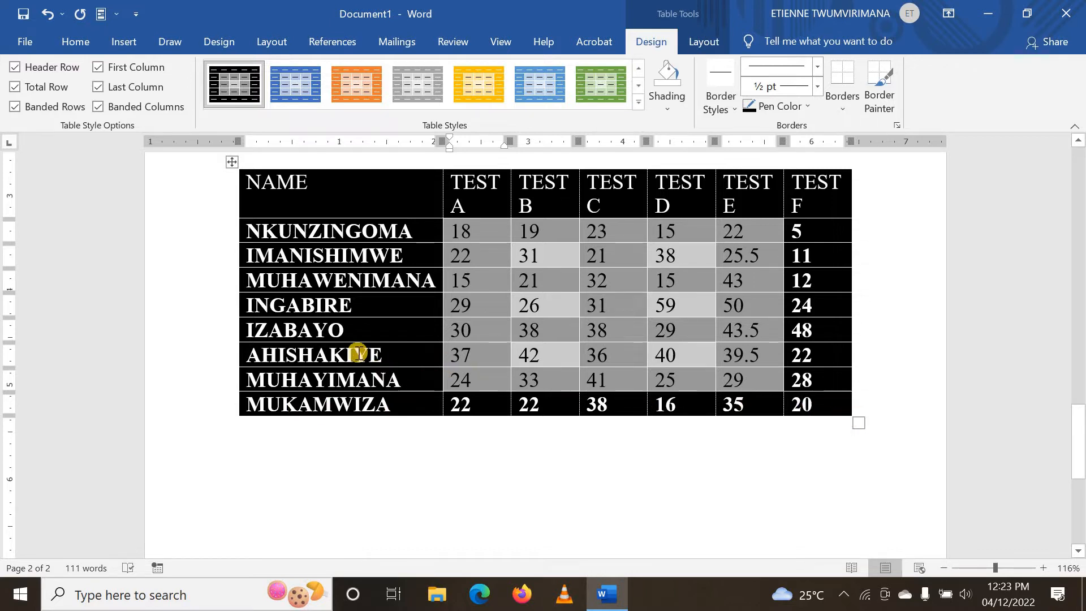
click(14, 88)
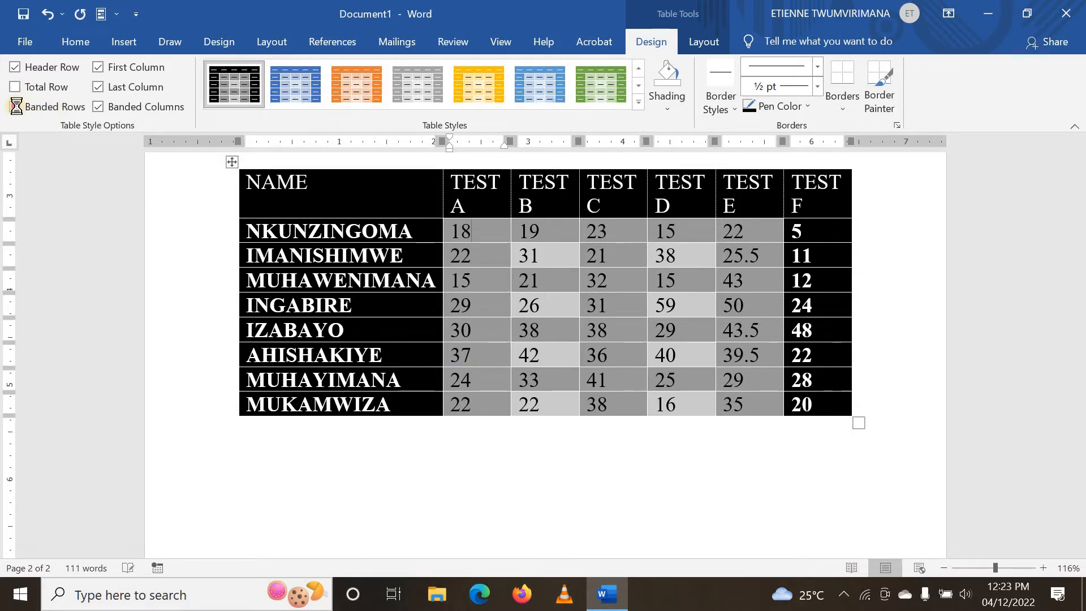
Turn off the Banded Rows, Banded Columns and Last Column style options for the score table.
click(15, 107)
click(98, 106)
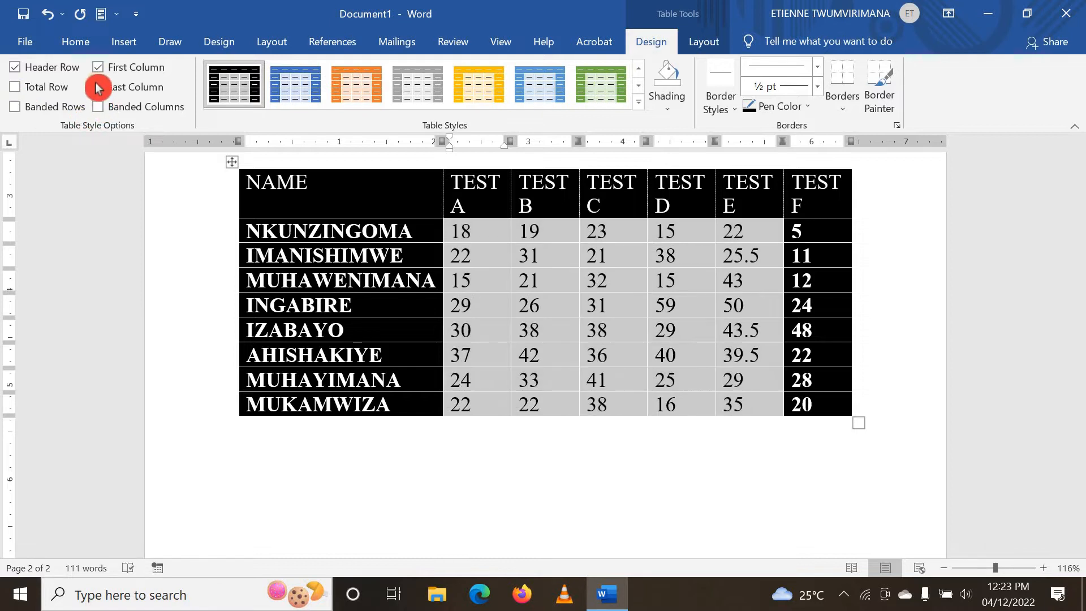
click(99, 88)
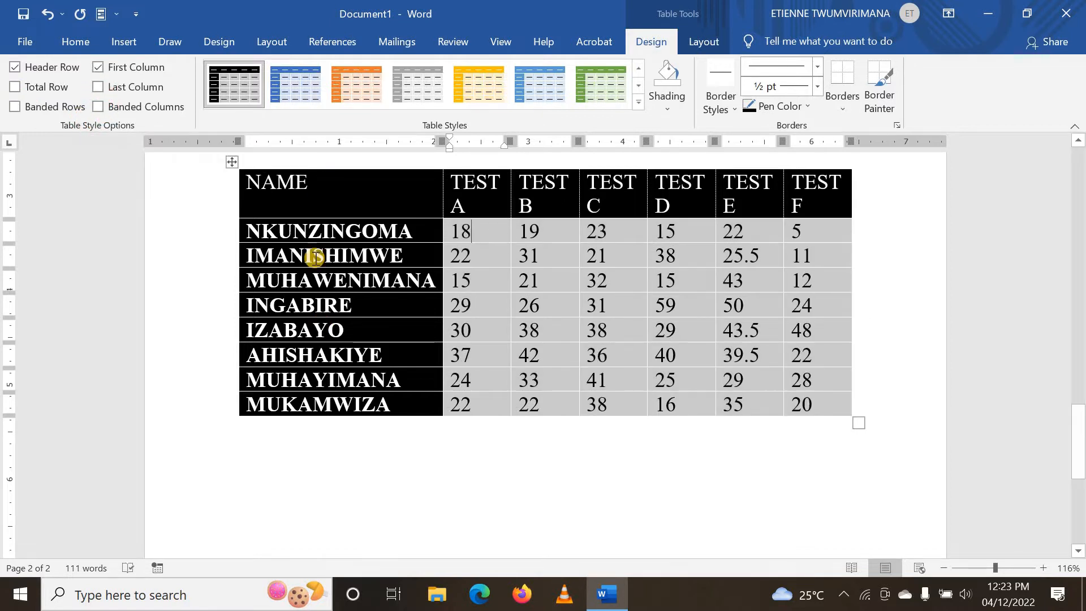
Turn off the First Column and Header Row style options for the score table, and turn both back on.
click(97, 67)
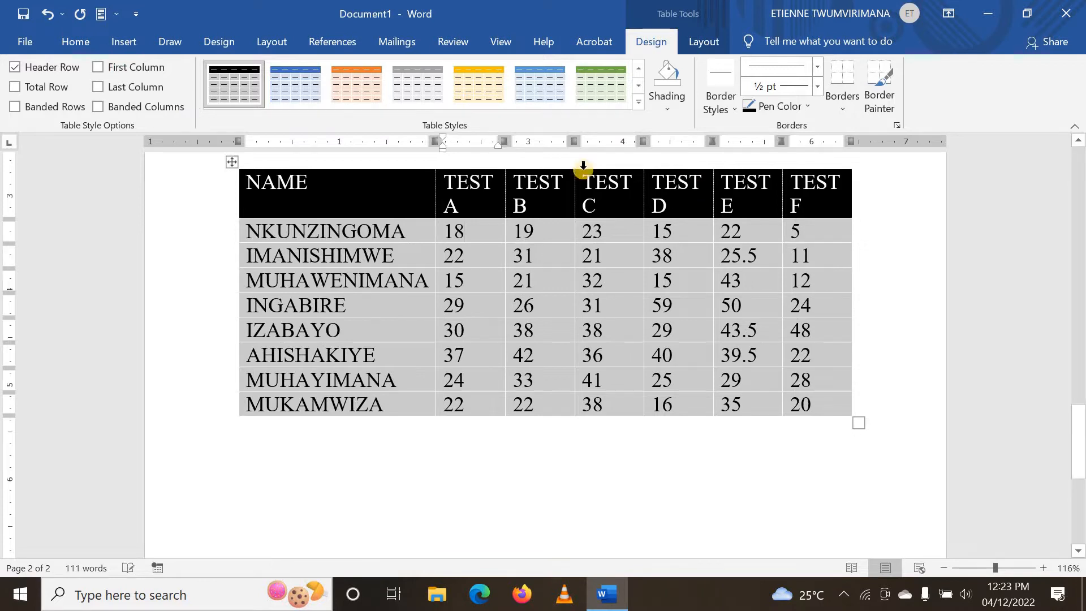
click(15, 68)
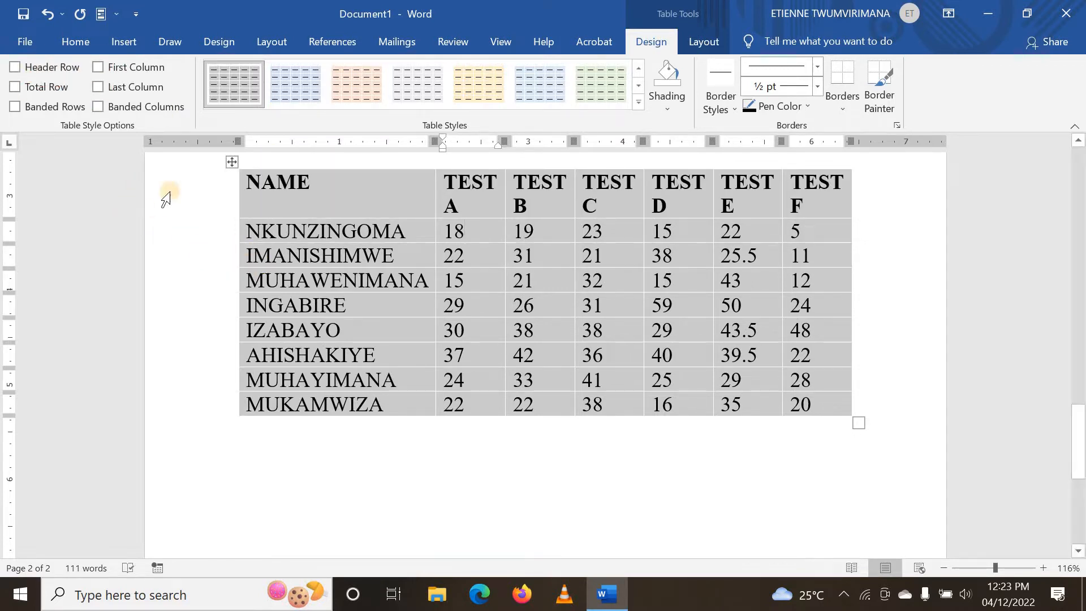
click(17, 68)
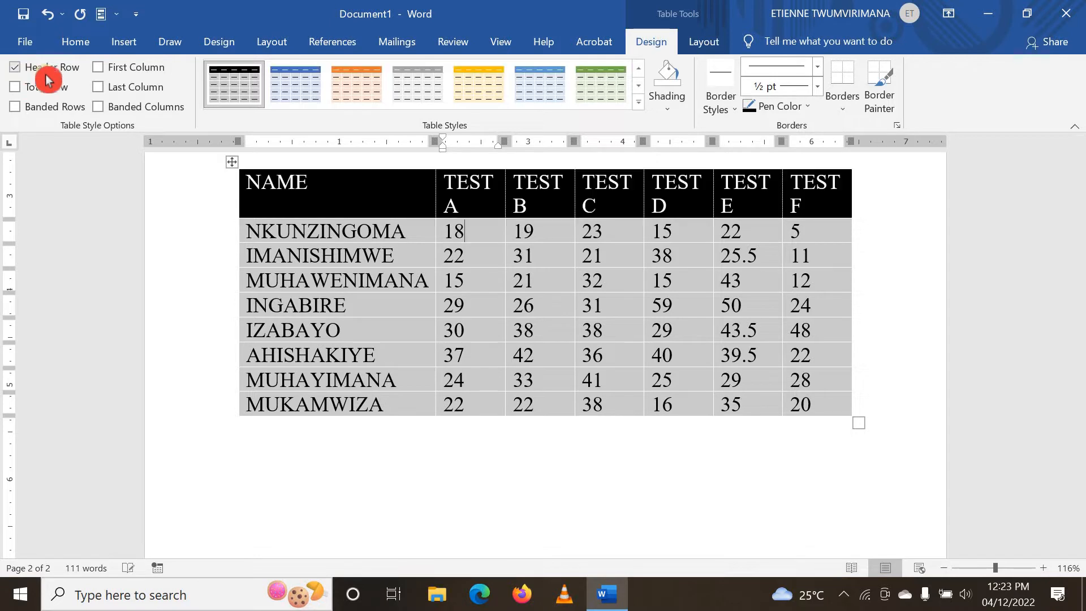
click(99, 68)
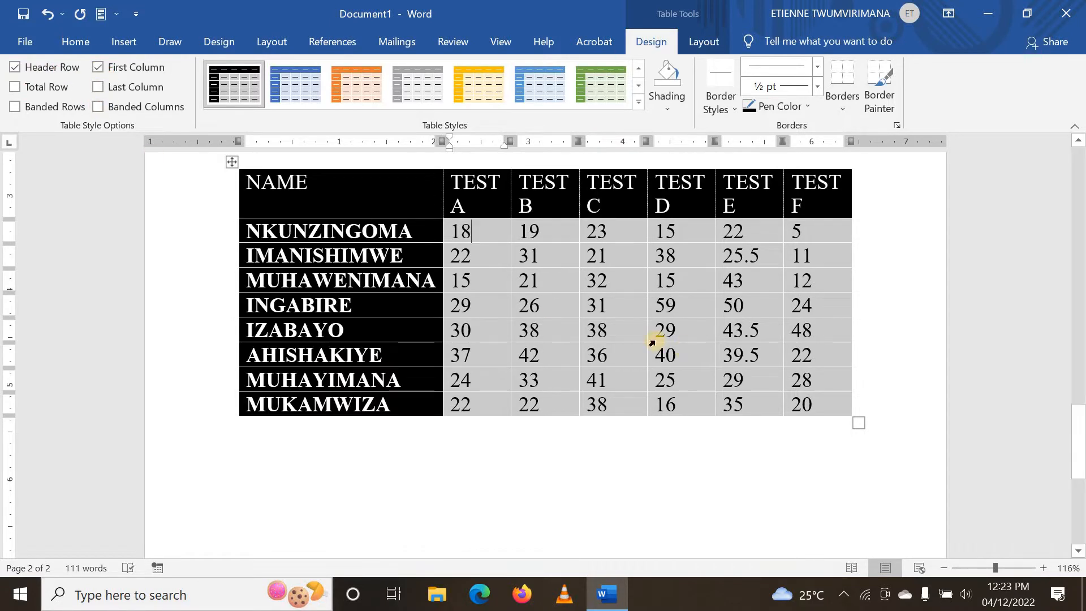
Apply the orange grid style with a solid header row and first column to the score table, and view the full table style gallery.
click(361, 91)
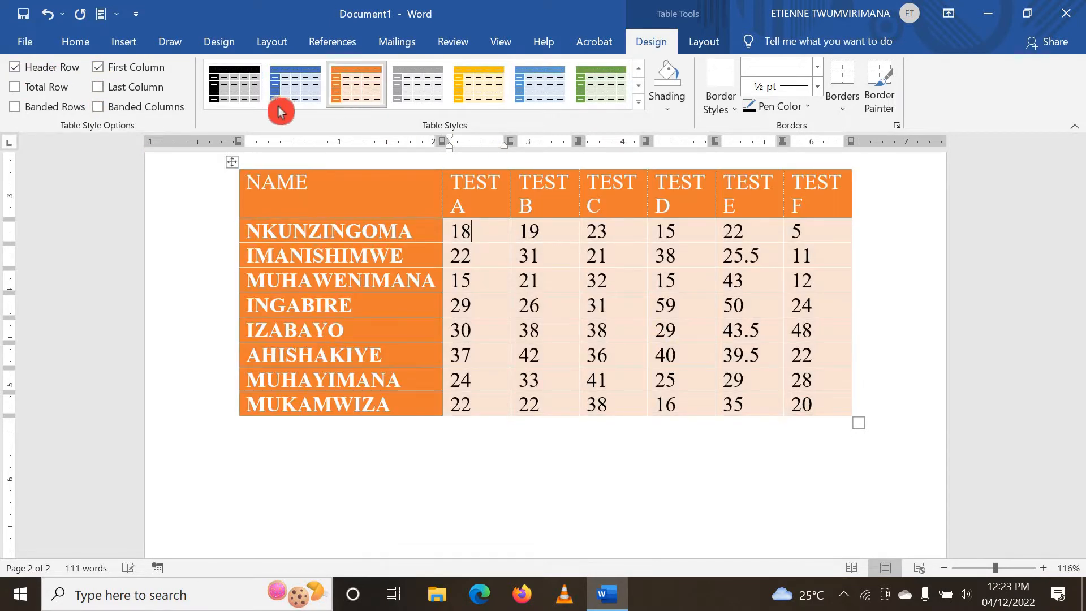
scroll(703, 507, up, 2)
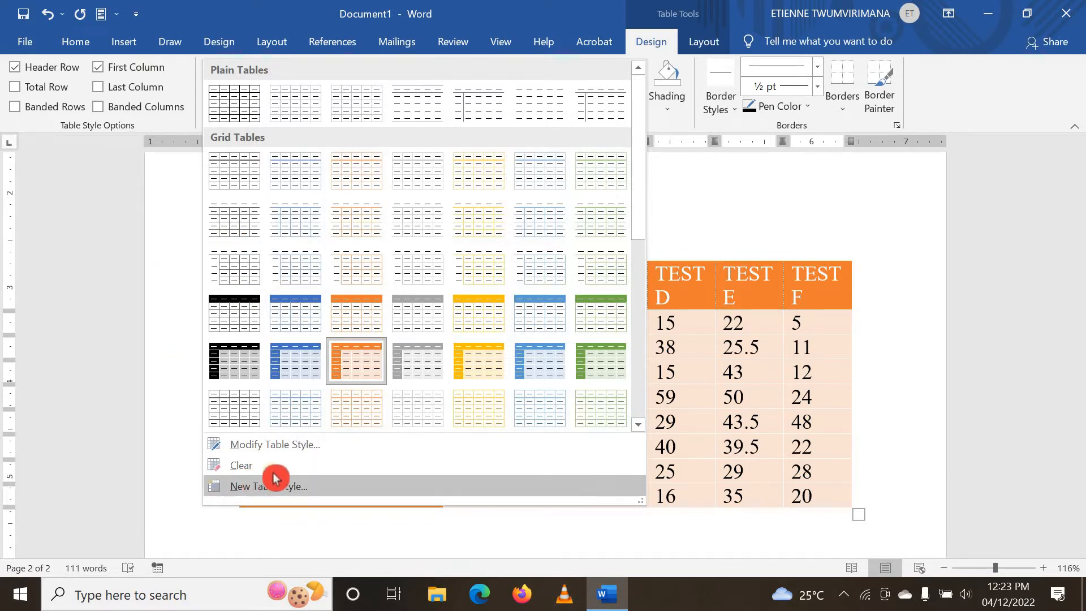
click(153, 281)
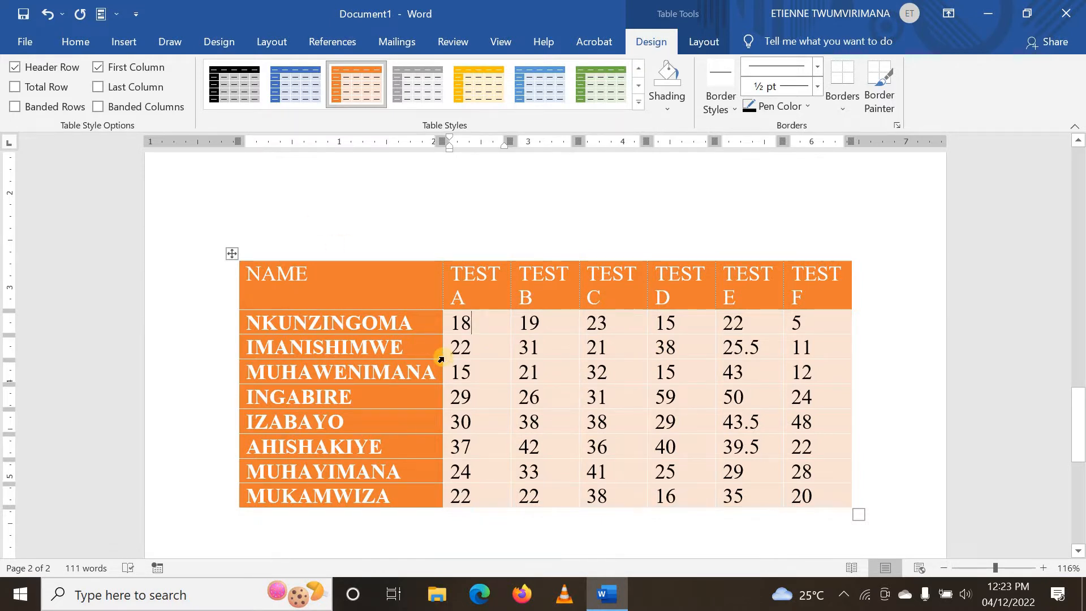
Turn the score table's Header Row option off and on again, and turn off its First Column option.
scroll(442, 358, up, 3)
scroll(377, 302, down, 2)
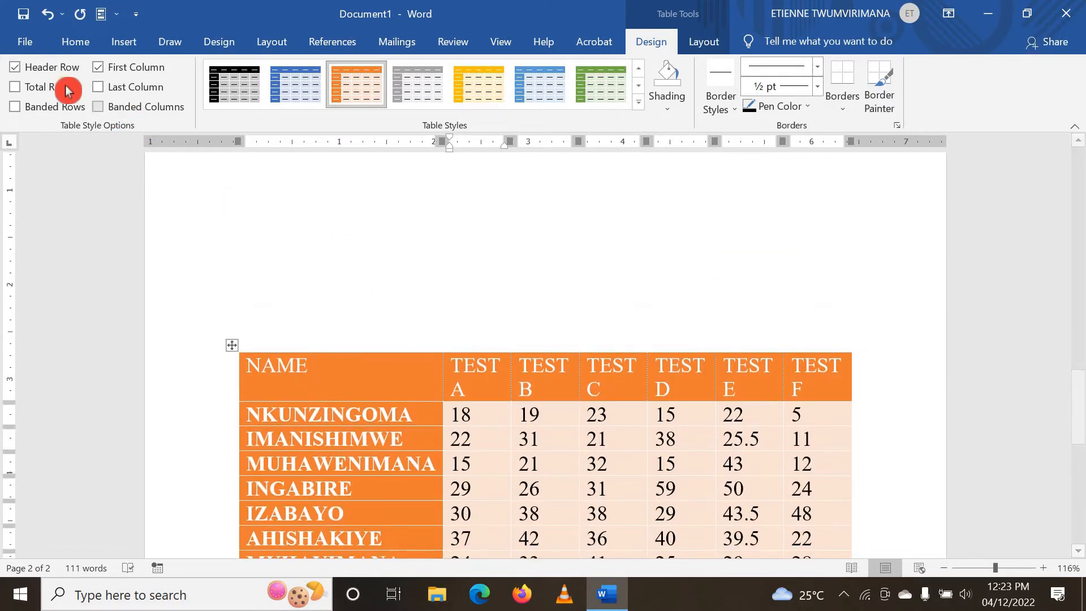
click(16, 68)
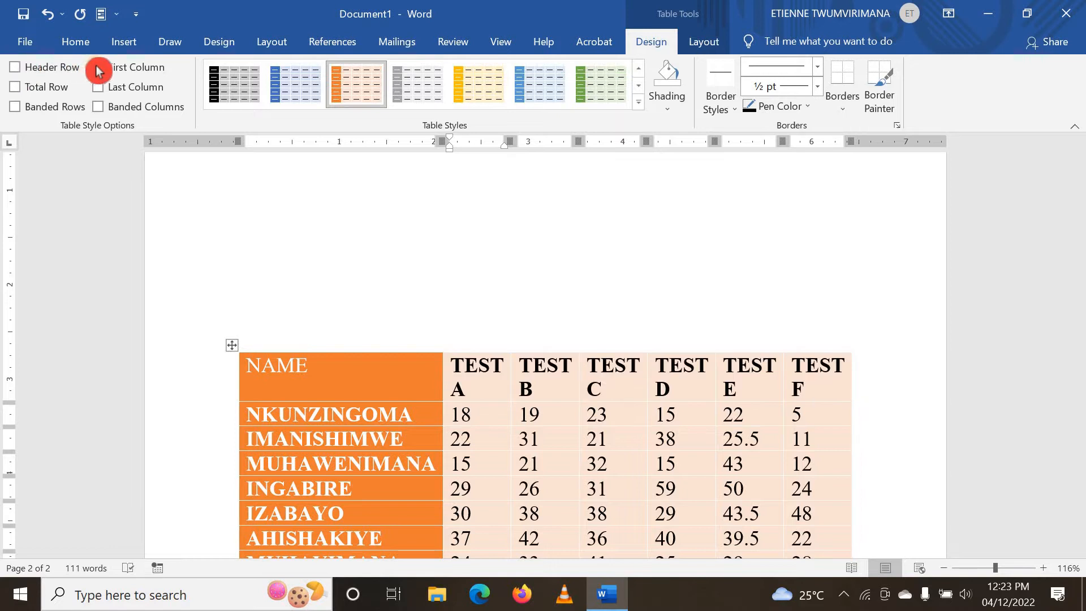
click(15, 67)
click(98, 68)
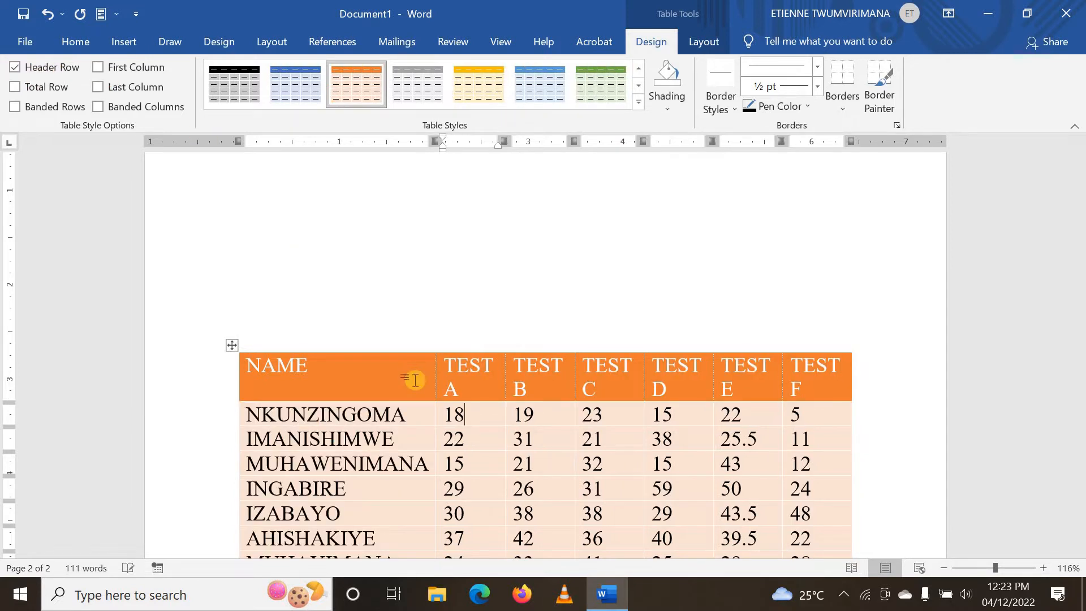
Colour the third topic in the opening list, "Insert Rows and Columns", red.
scroll(415, 380, down, 3)
scroll(559, 394, up, 10)
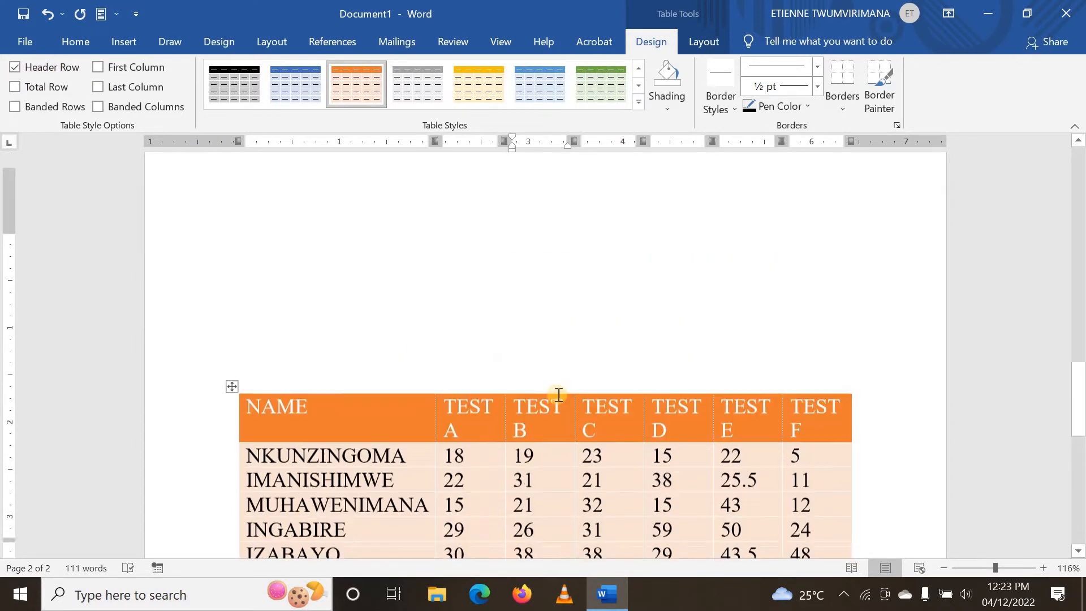
scroll(534, 380, up, 3)
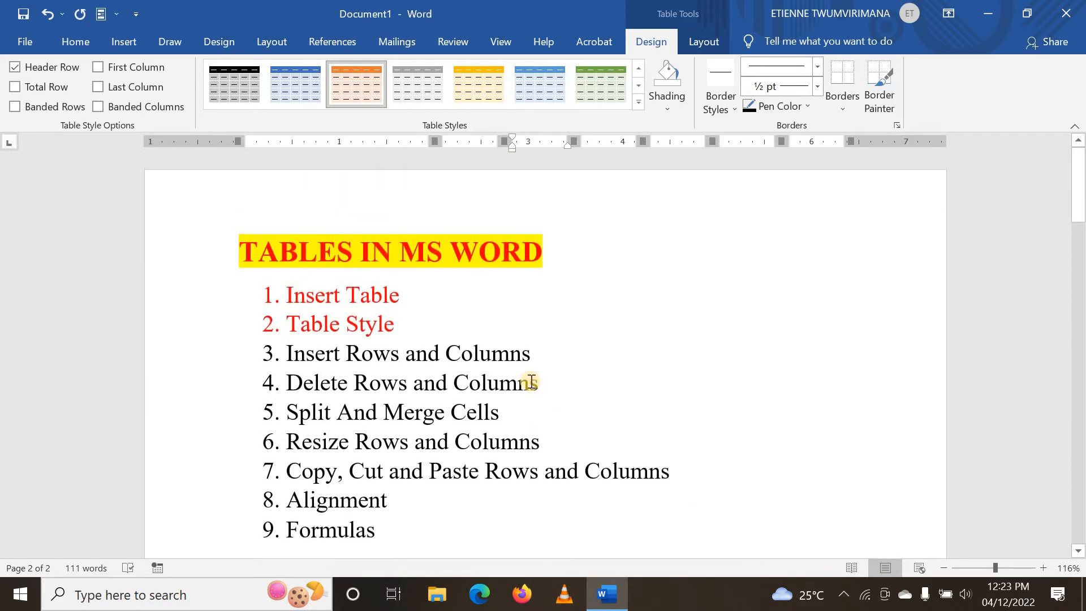
drag(393, 357, 299, 360)
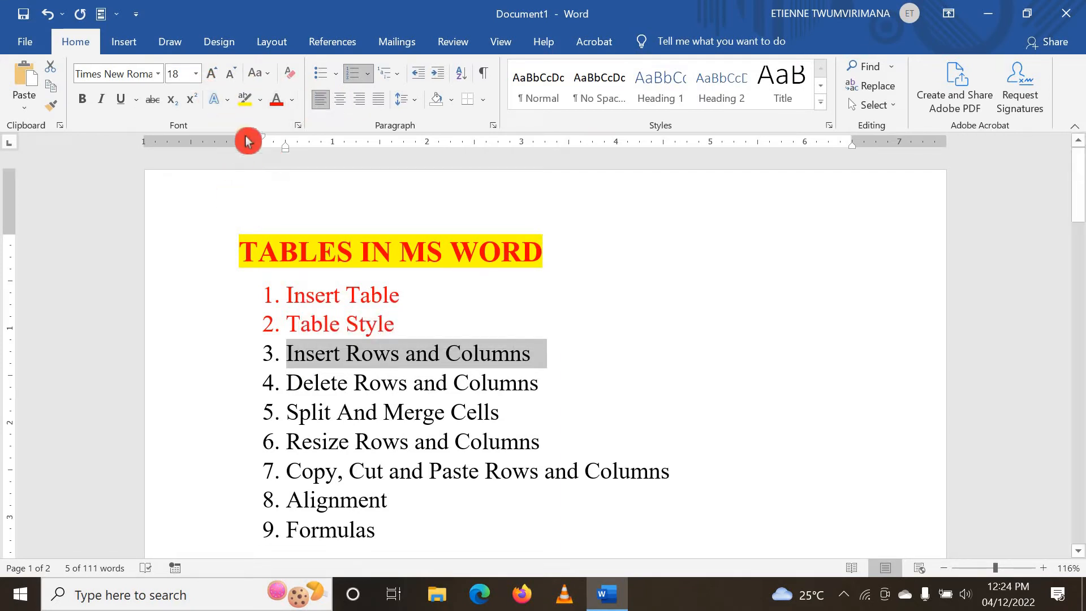
click(278, 101)
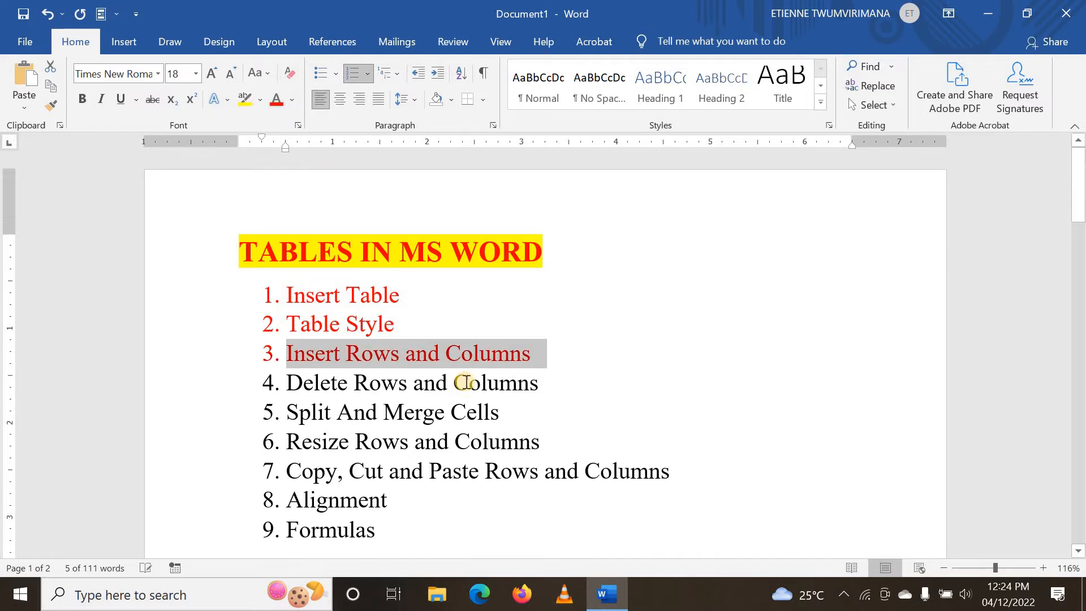
Return to the score table and bring up the insert-row marker between the third and fourth student rows.
scroll(458, 365, down, 3)
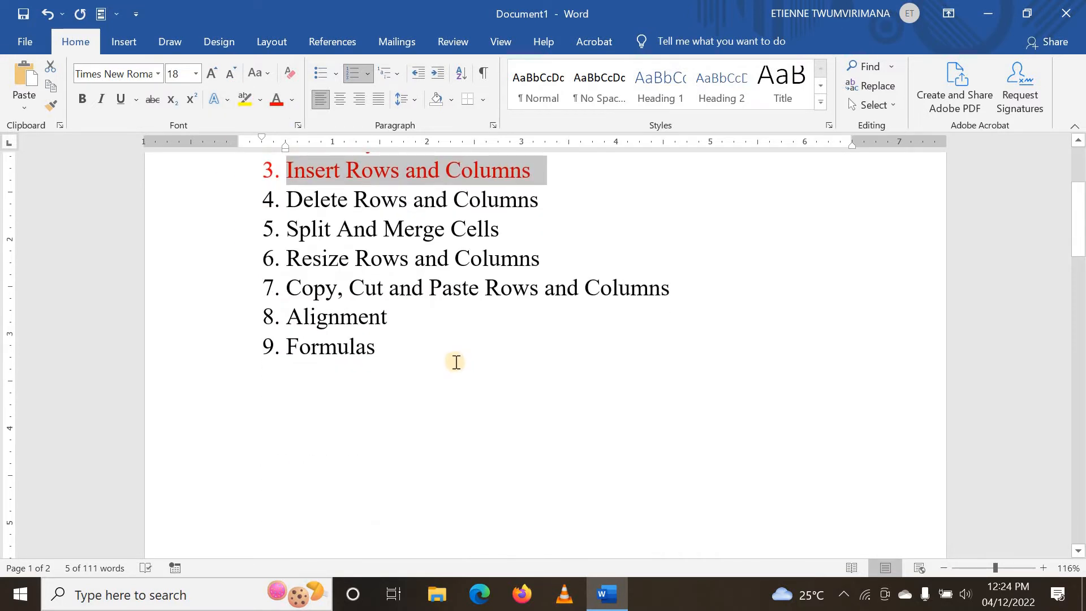
scroll(454, 360, down, 10)
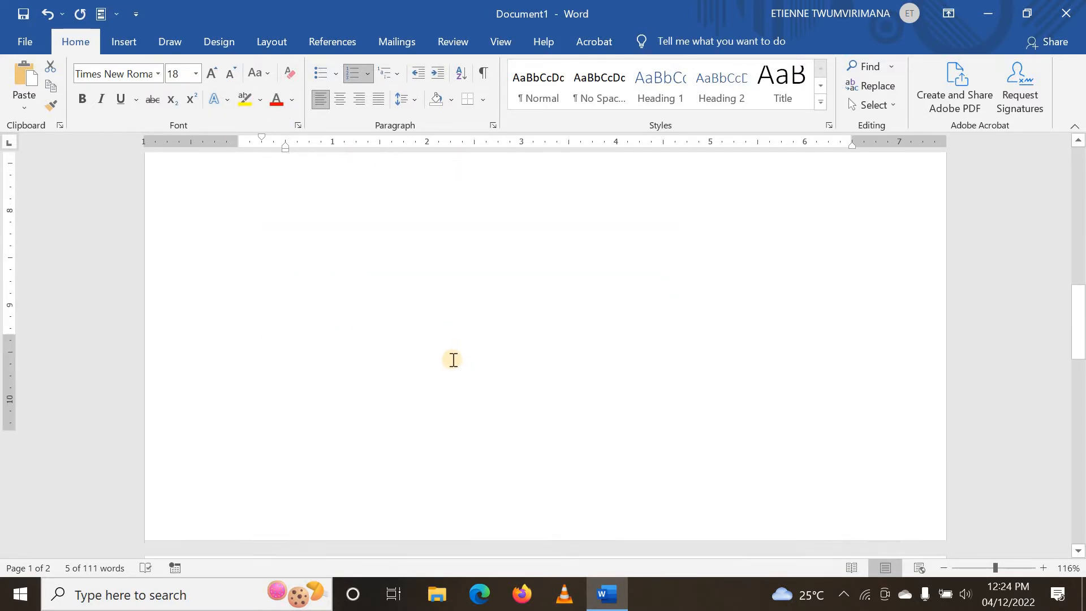
scroll(439, 353, down, 1)
click(379, 355)
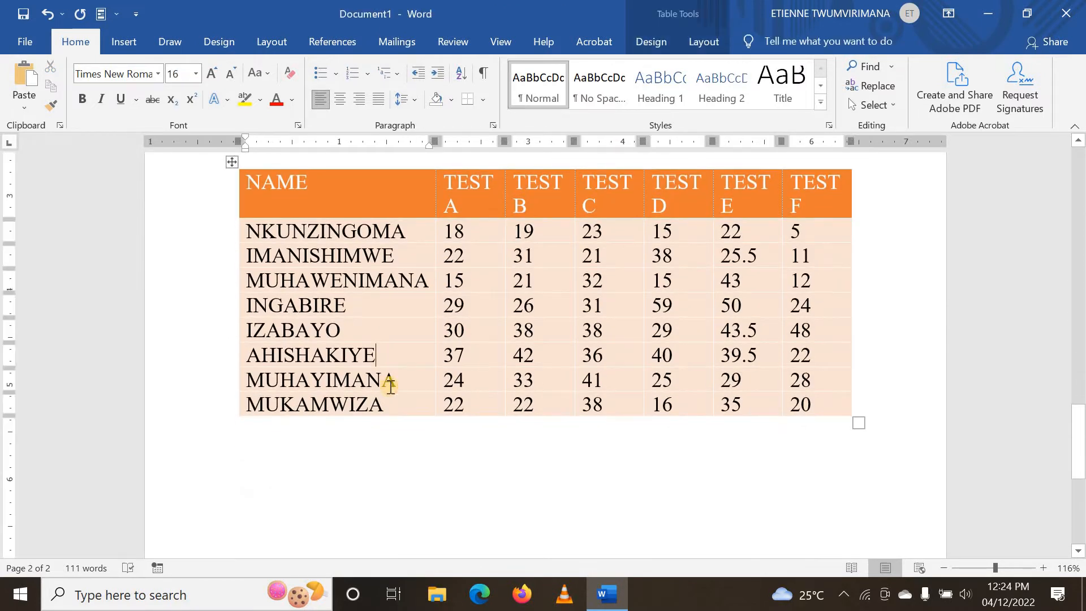
click(236, 301)
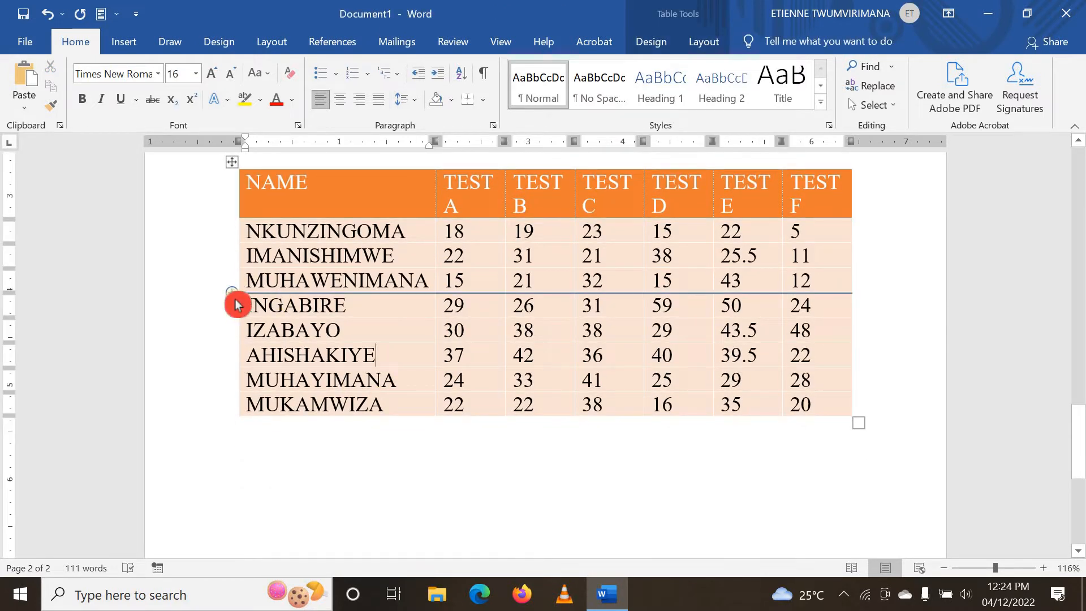
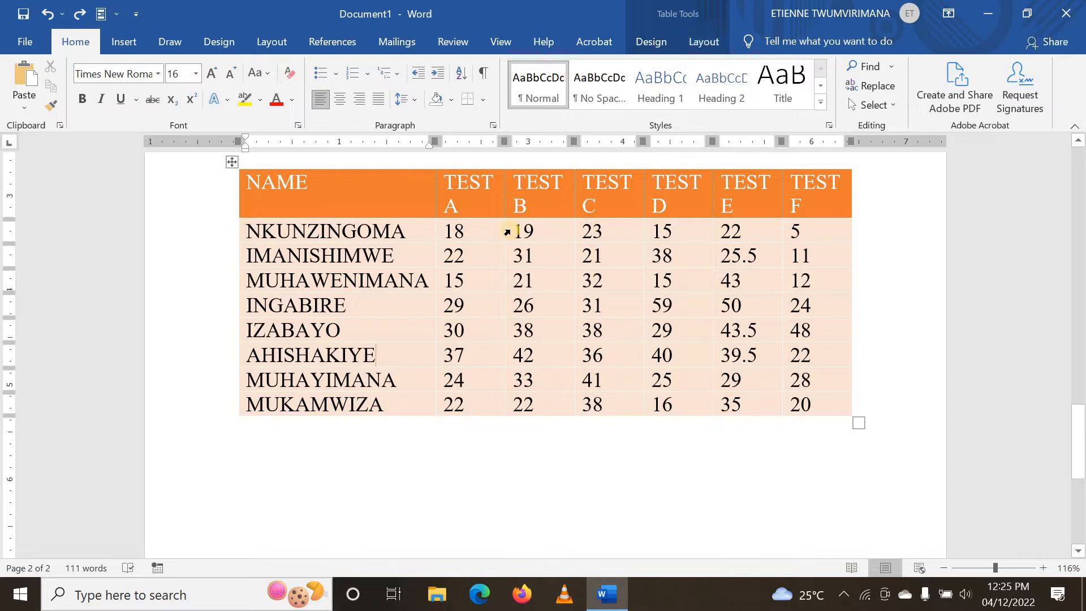
Insert a new row directly above the first student row of the score table, and undo the insertion.
click(424, 232)
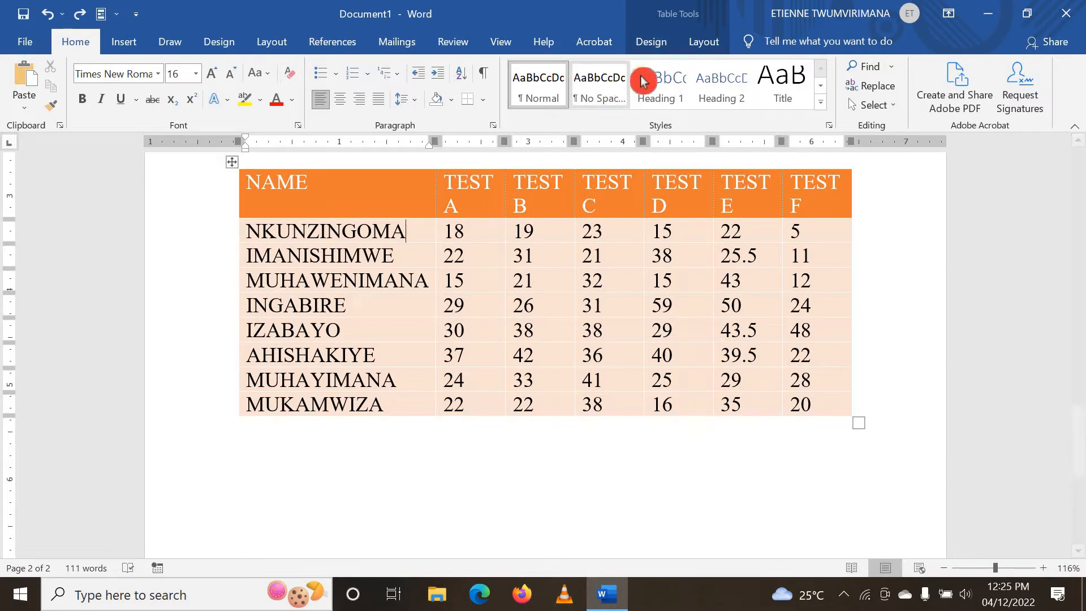
click(704, 44)
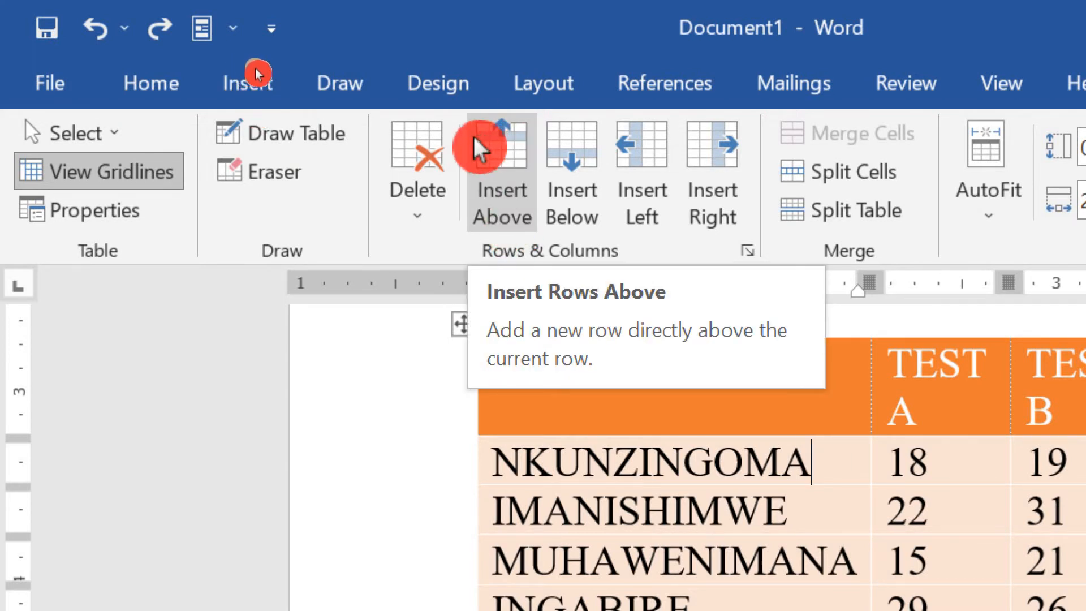
click(503, 158)
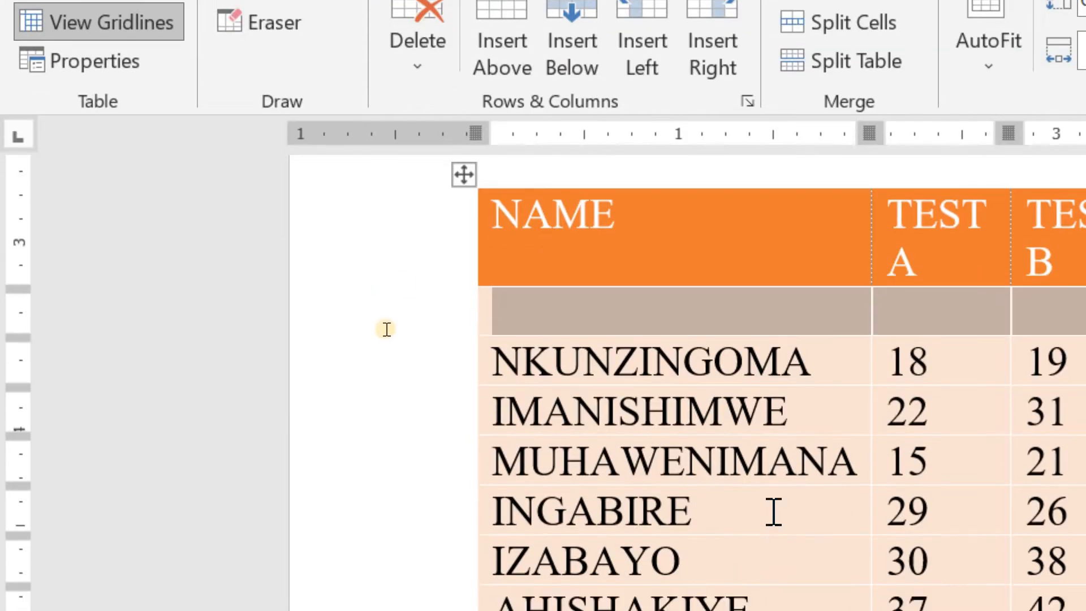
click(843, 355)
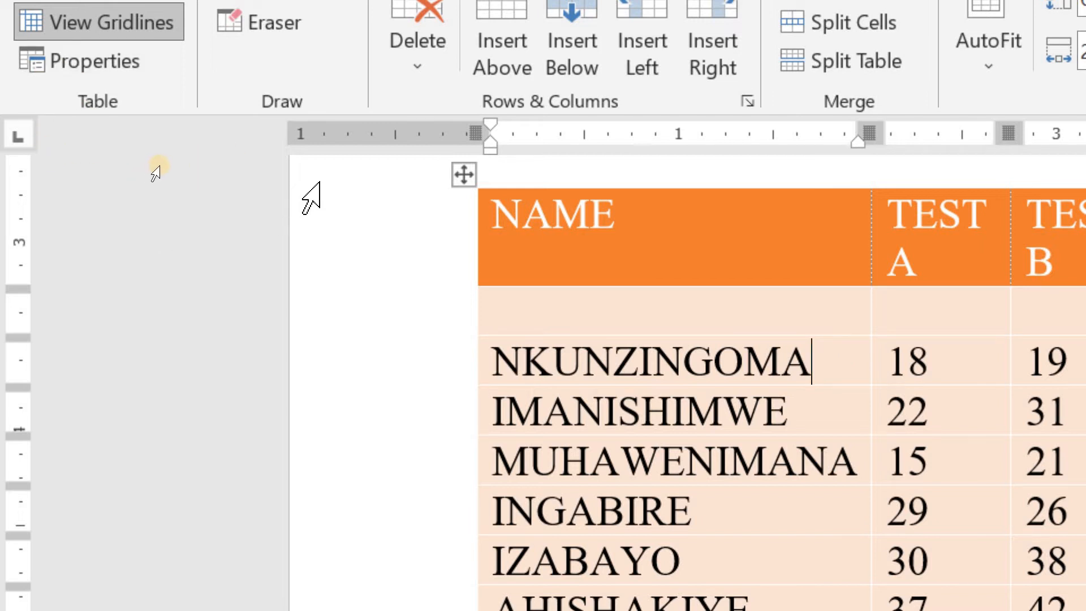
key(ctrl+z)
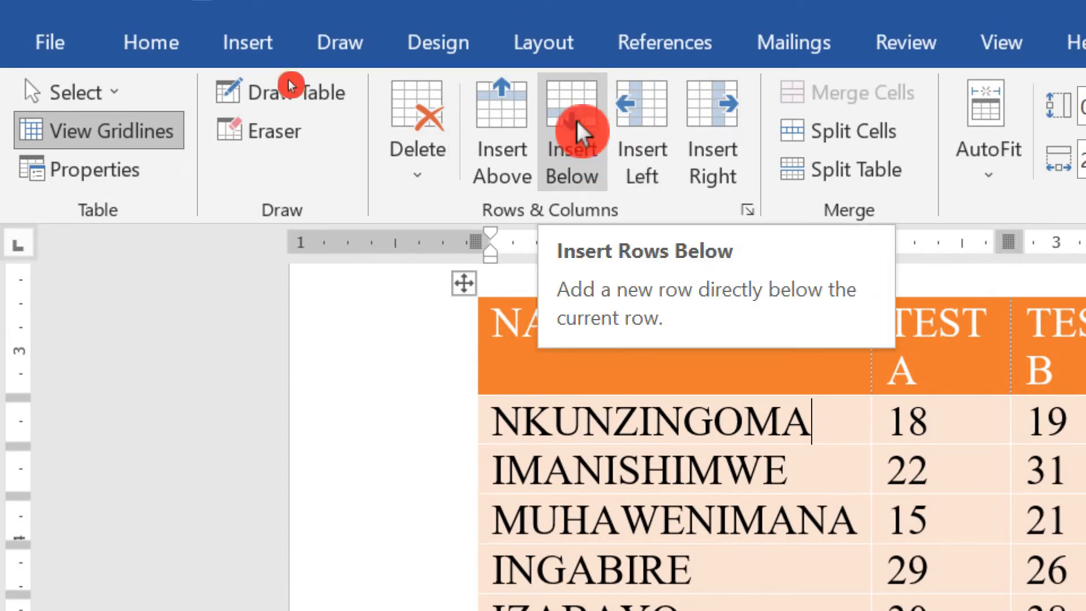
Insert a row below the first student row and a column to the left of the NAME column, undoing each insertion.
click(580, 129)
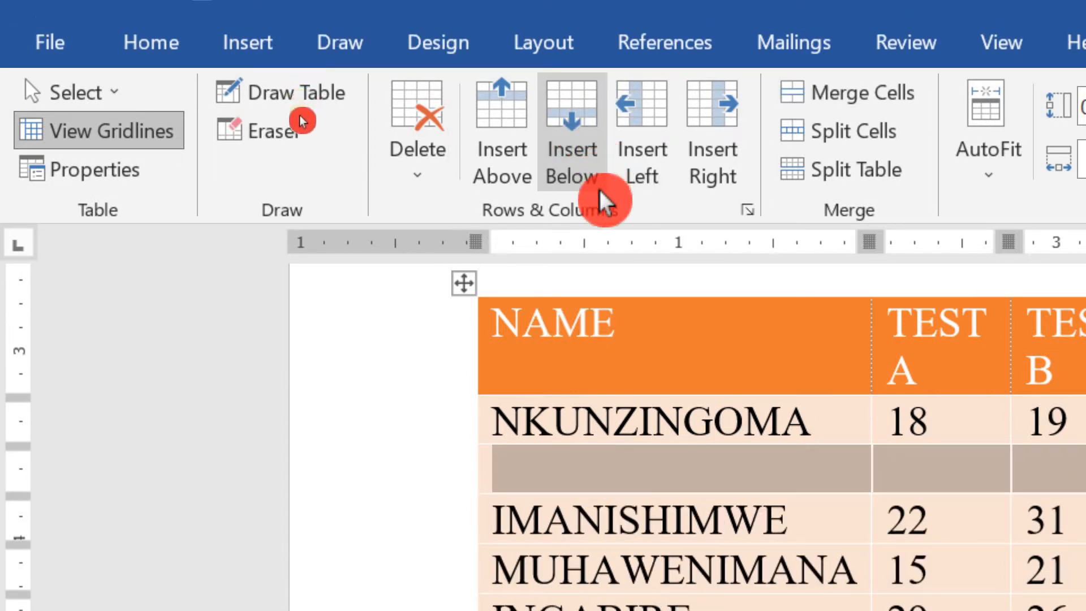
key(ctrl+z)
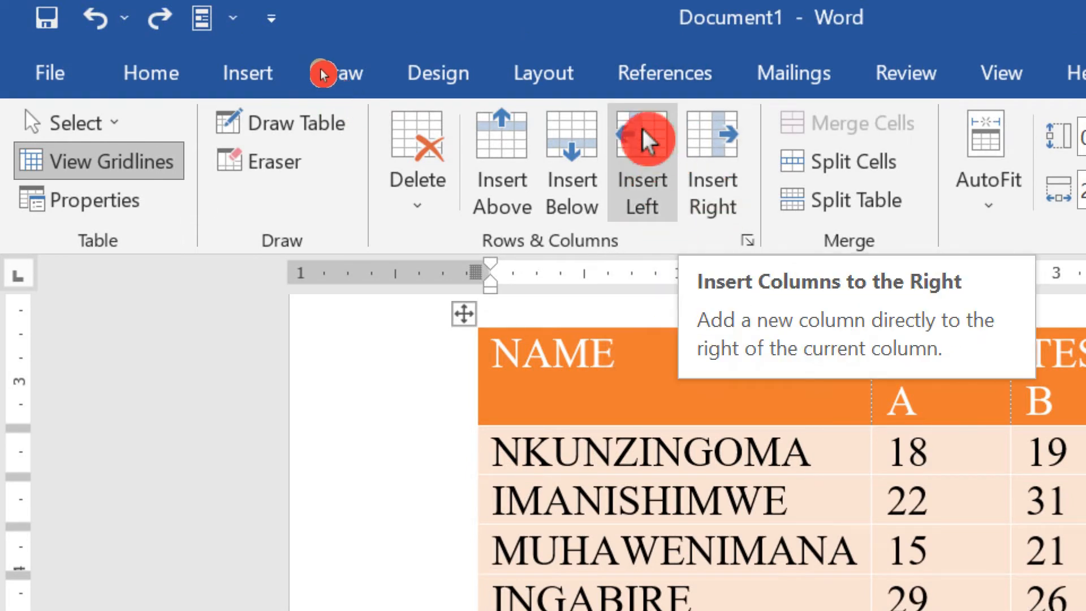
click(646, 139)
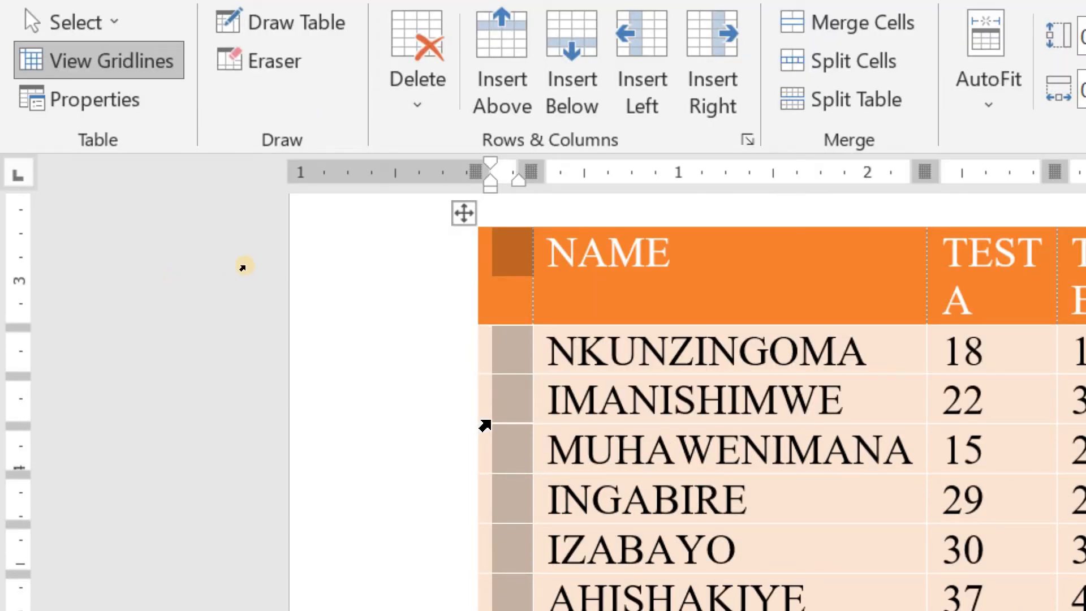
key(ctrl+z)
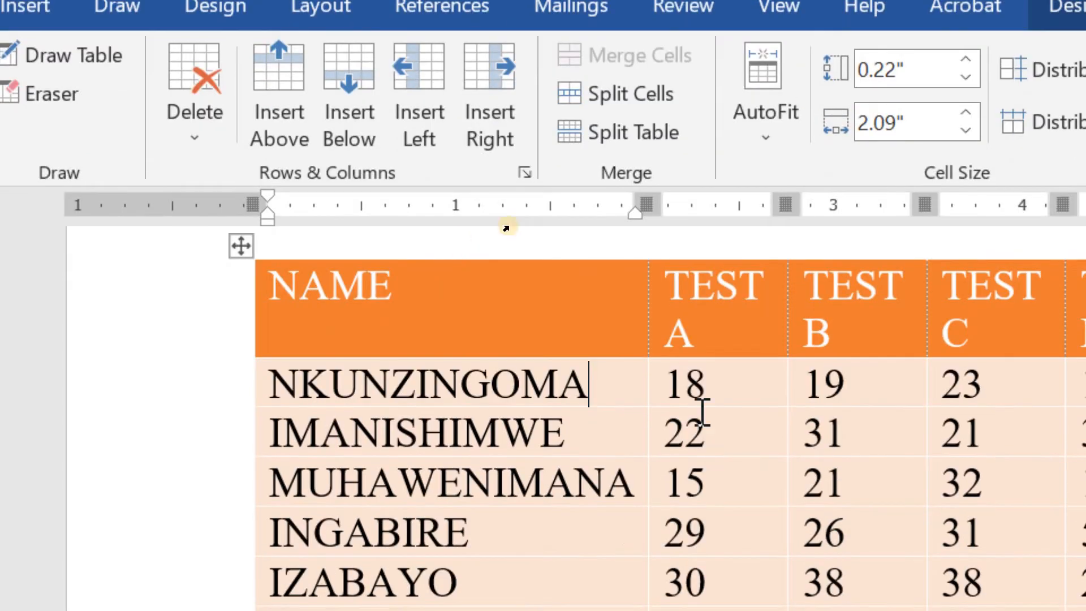
Insert a new column directly to the right of the TEST A column, and undo the insertion.
click(752, 376)
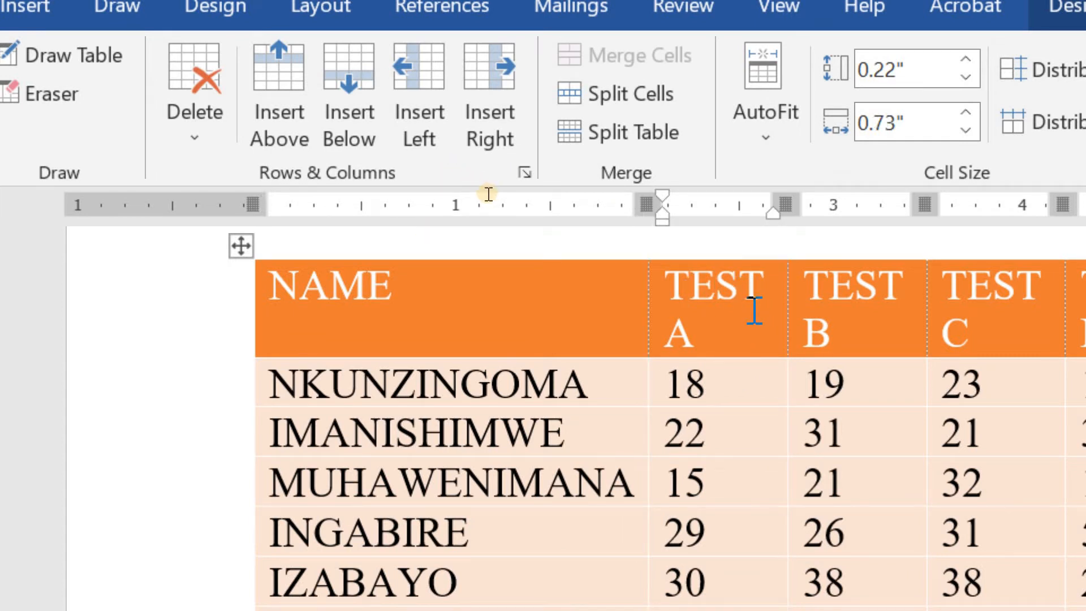
click(478, 150)
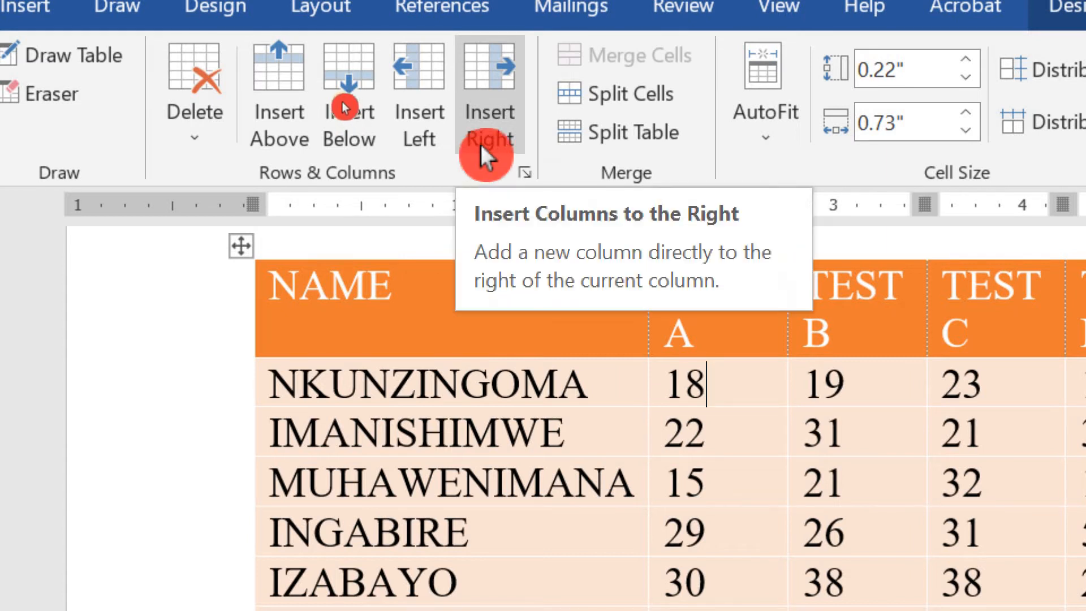
click(487, 113)
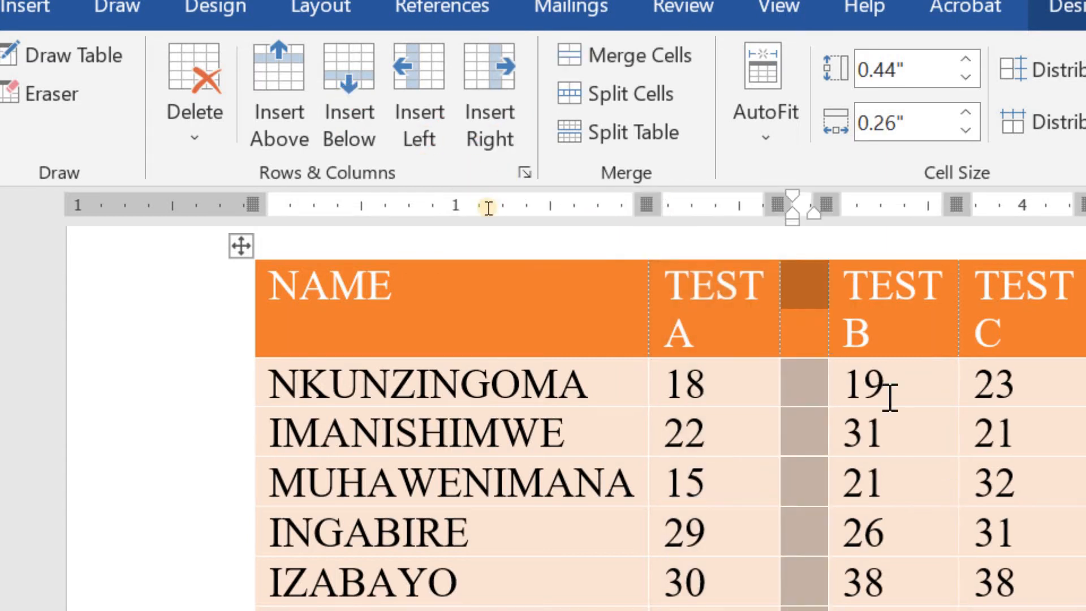
click(806, 385)
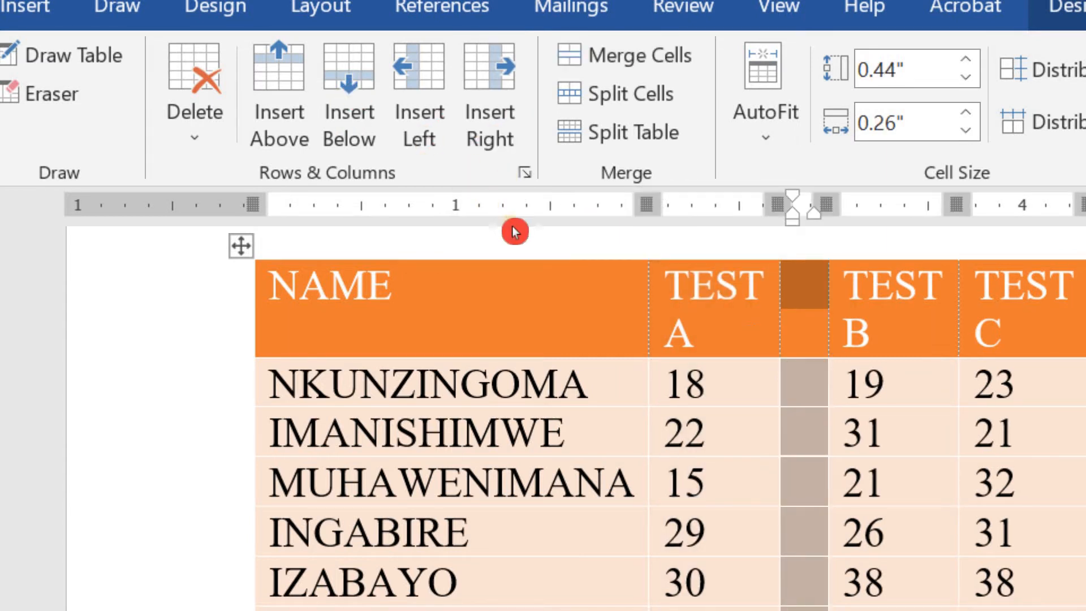
click(807, 384)
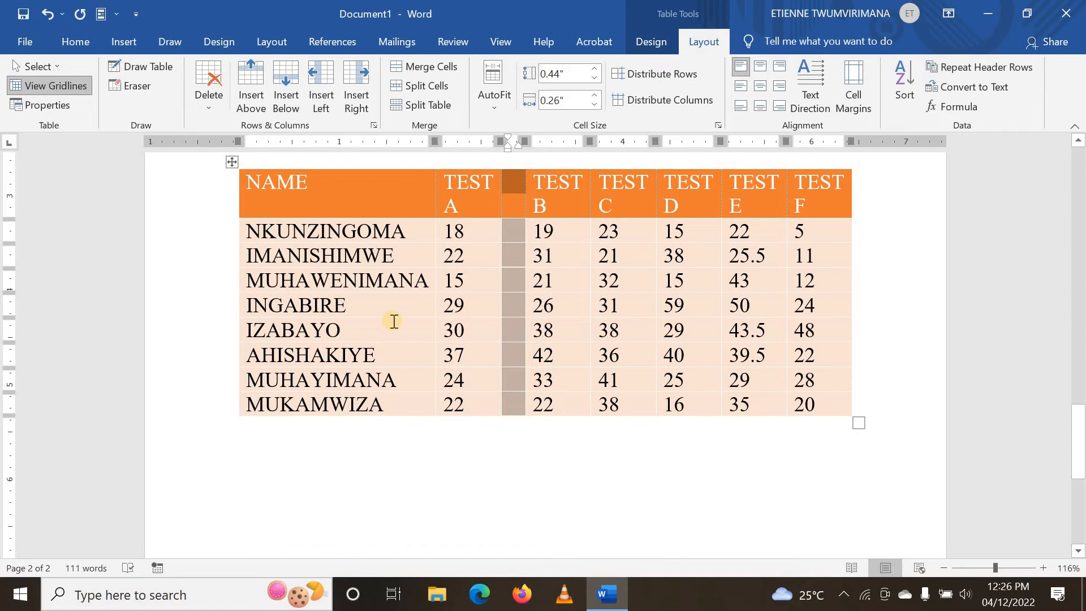
key(ctrl+z)
Colour the fourth topic in the opening list, "Delete Rows and Columns", red.
scroll(394, 320, up, 10)
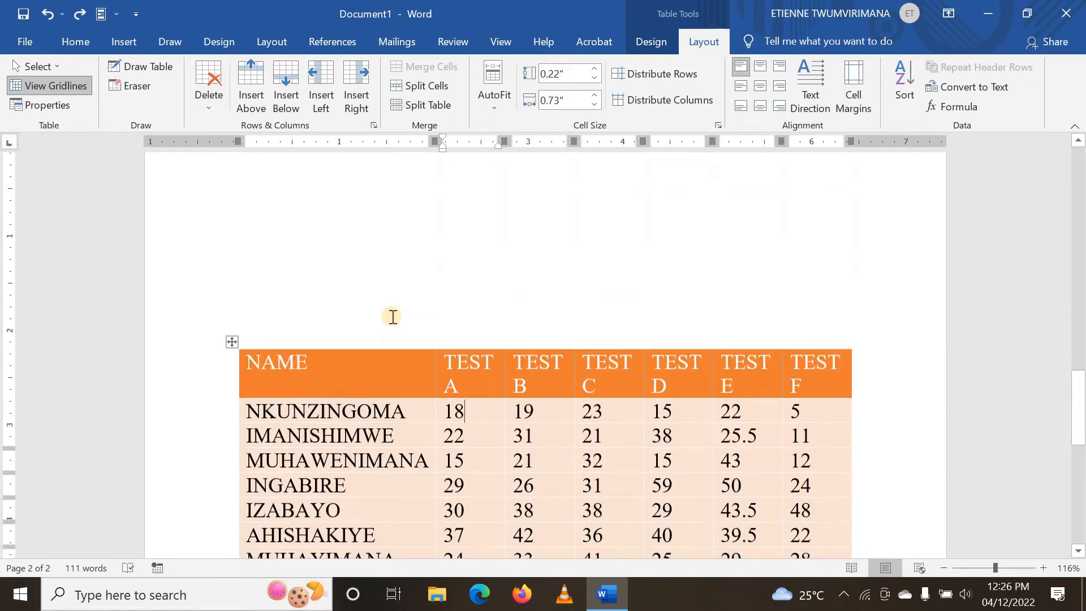
scroll(392, 313, up, 8)
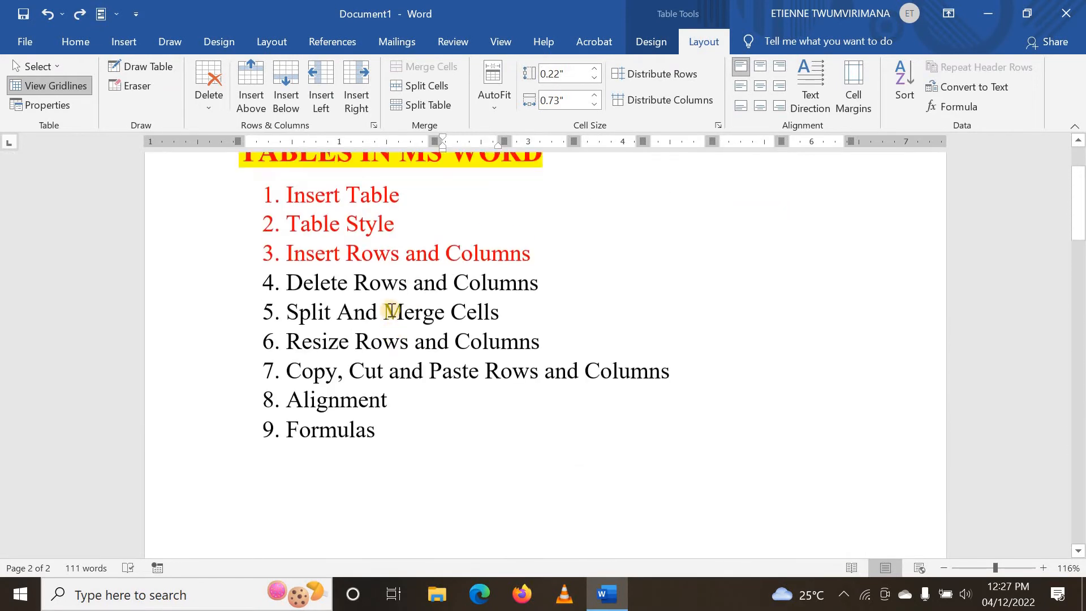
drag(546, 292, 310, 293)
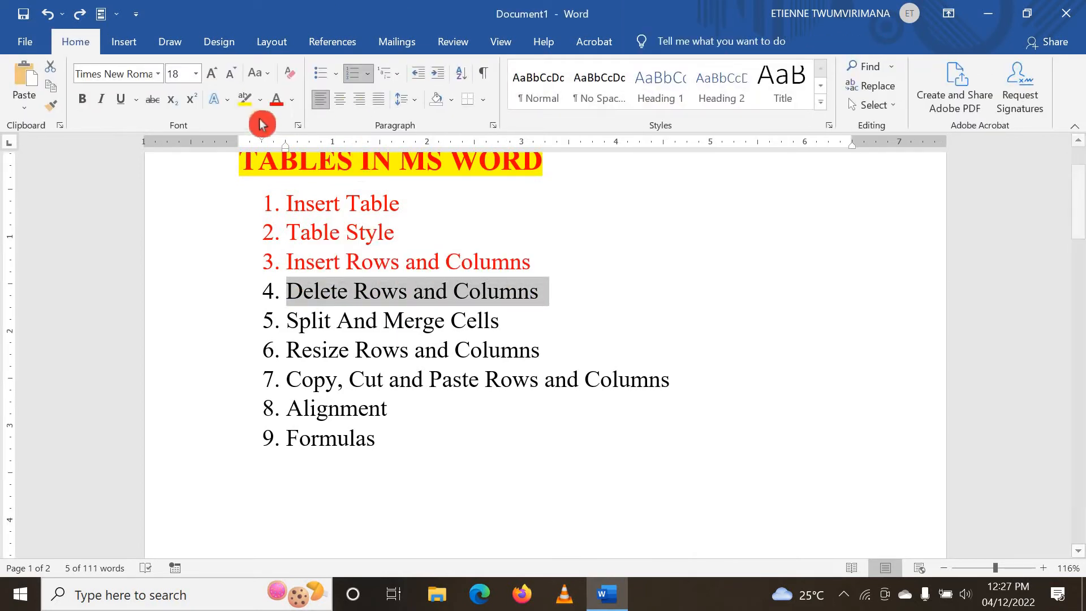
click(276, 100)
click(503, 320)
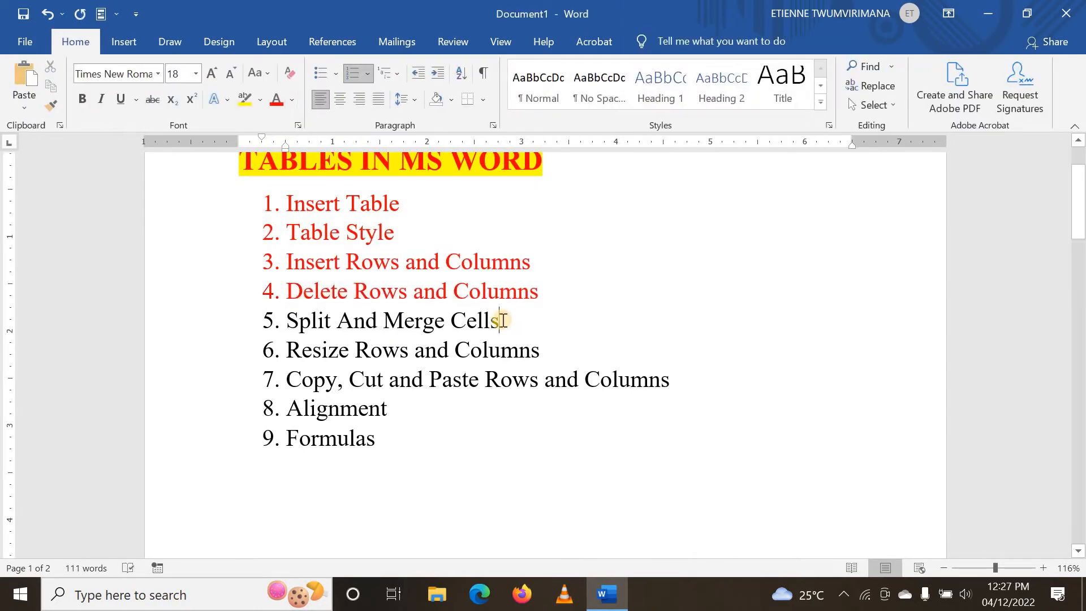
Return to the score table and select the entire third student row.
scroll(500, 320, down, 12)
scroll(500, 320, down, 2)
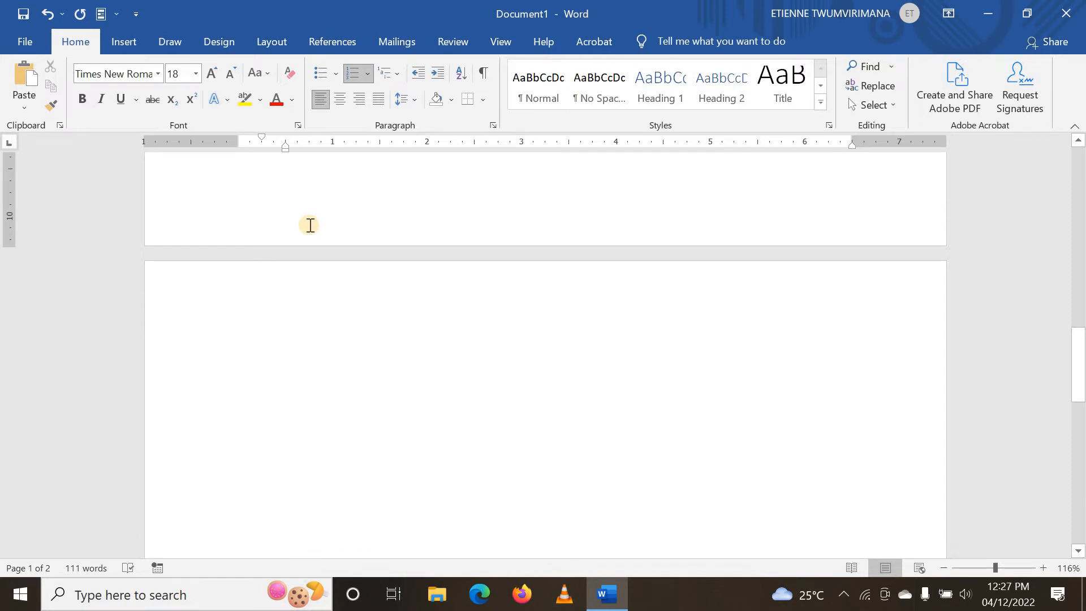
scroll(310, 224, up, 10)
scroll(305, 219, down, 15)
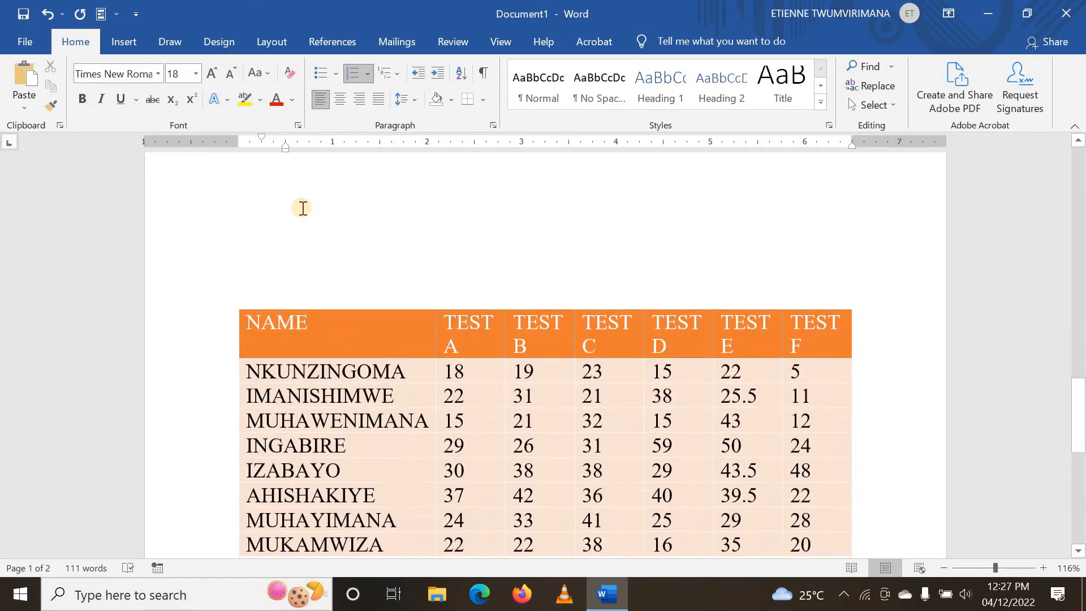
scroll(475, 288, down, 10)
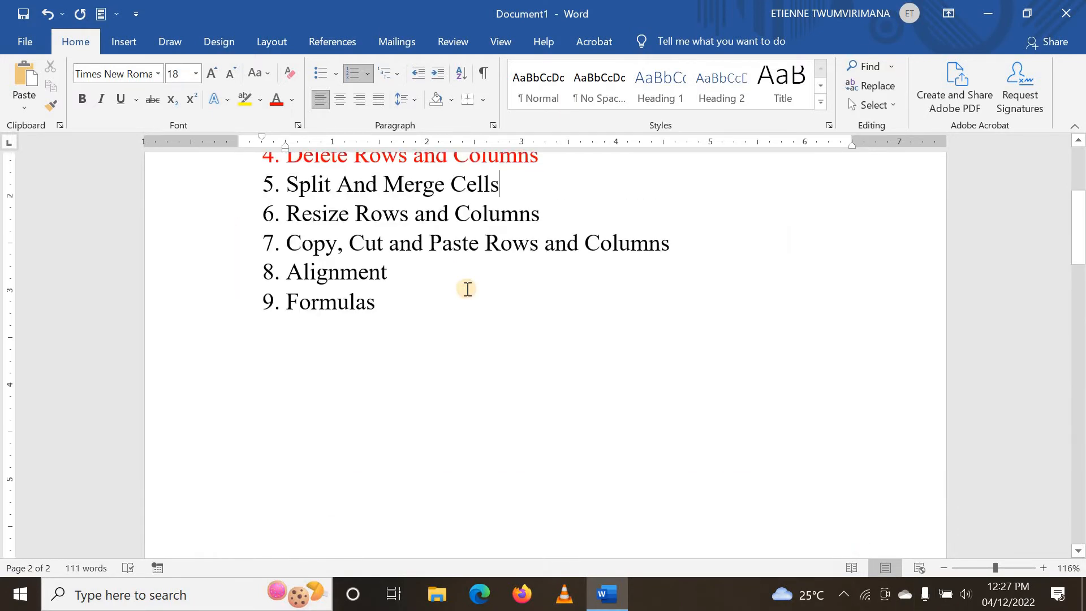
scroll(456, 273, up, 10)
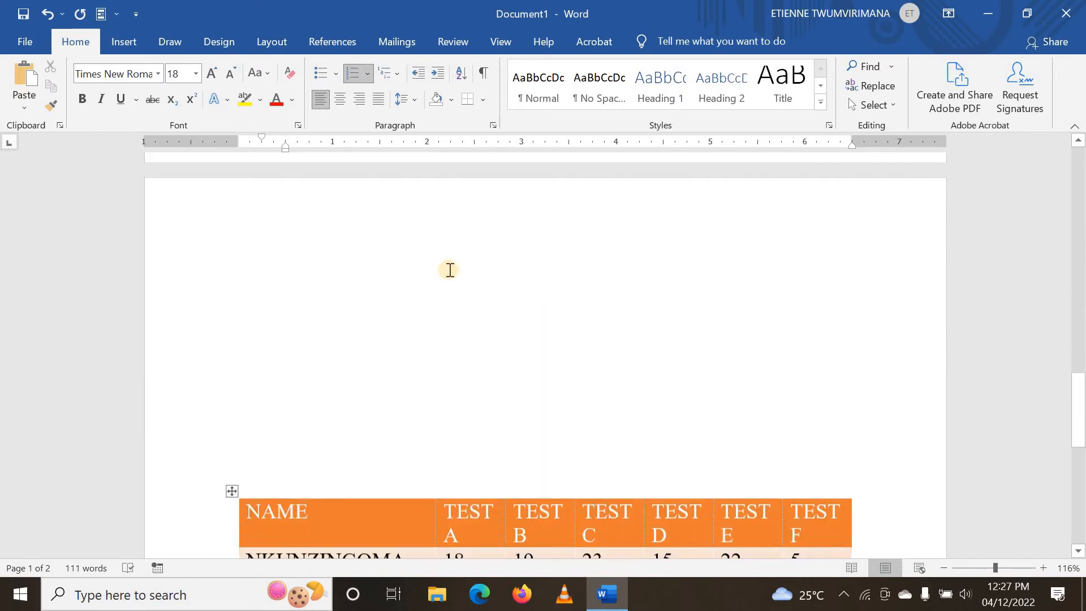
scroll(449, 269, down, 8)
scroll(450, 271, up, 5)
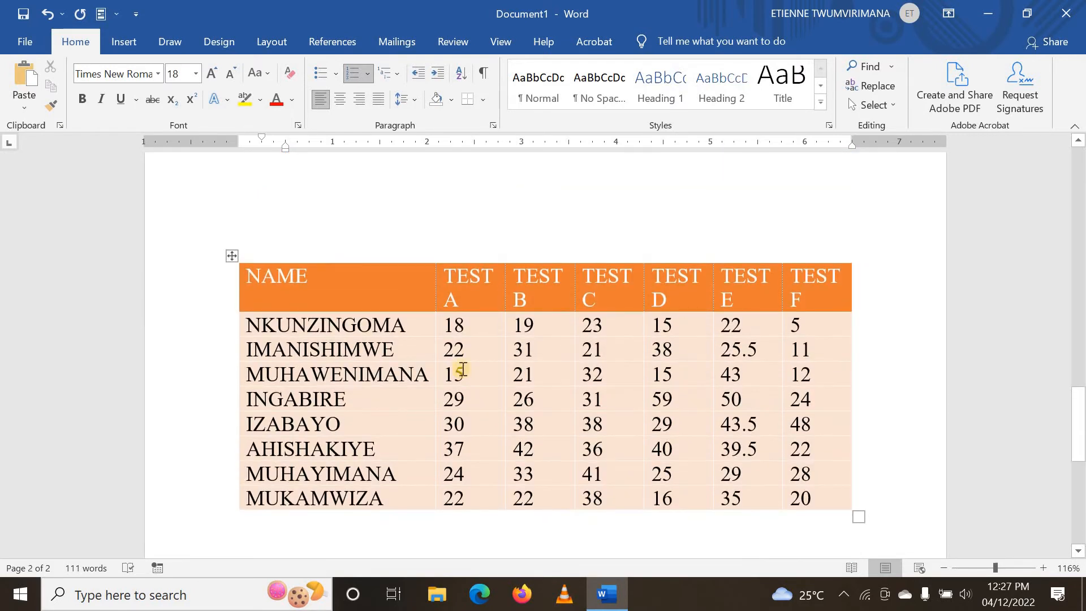
click(471, 369)
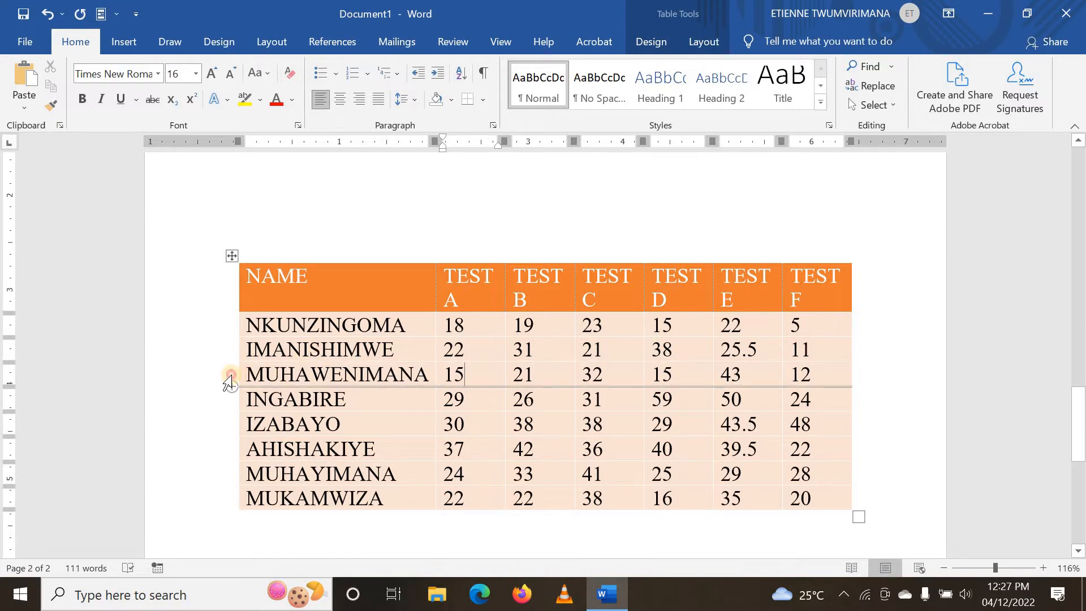
click(230, 378)
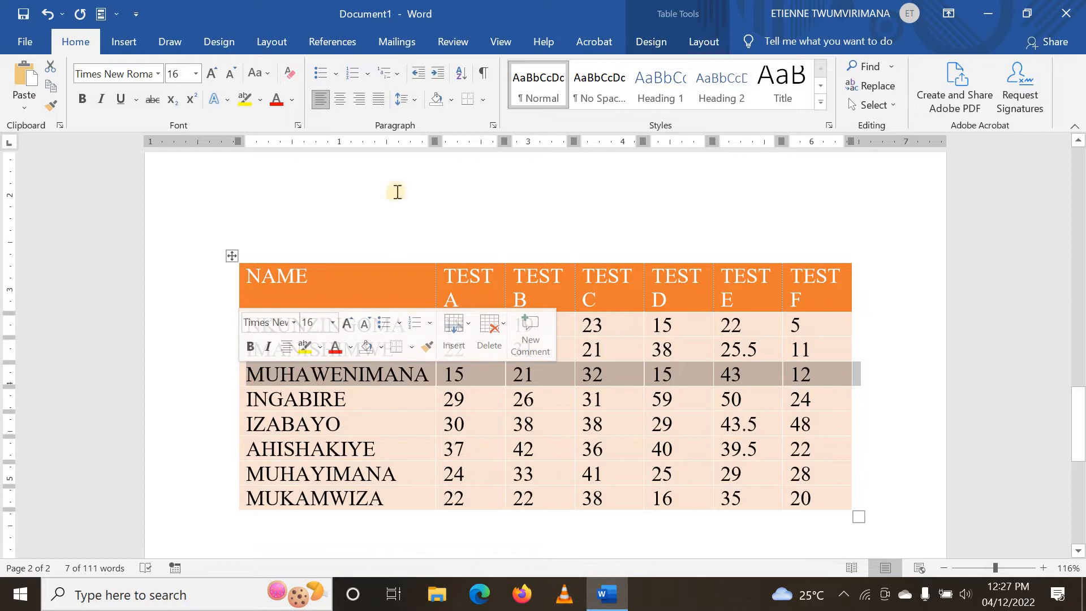
Look over the table deletion options for the selected third student row, and dismiss them without deleting anything.
click(697, 42)
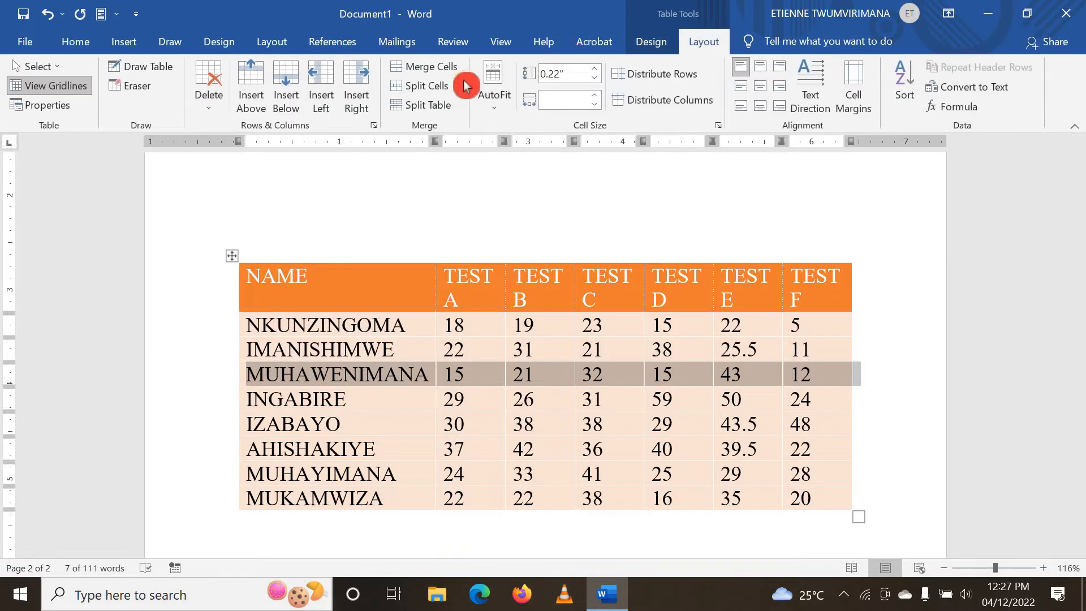
click(215, 112)
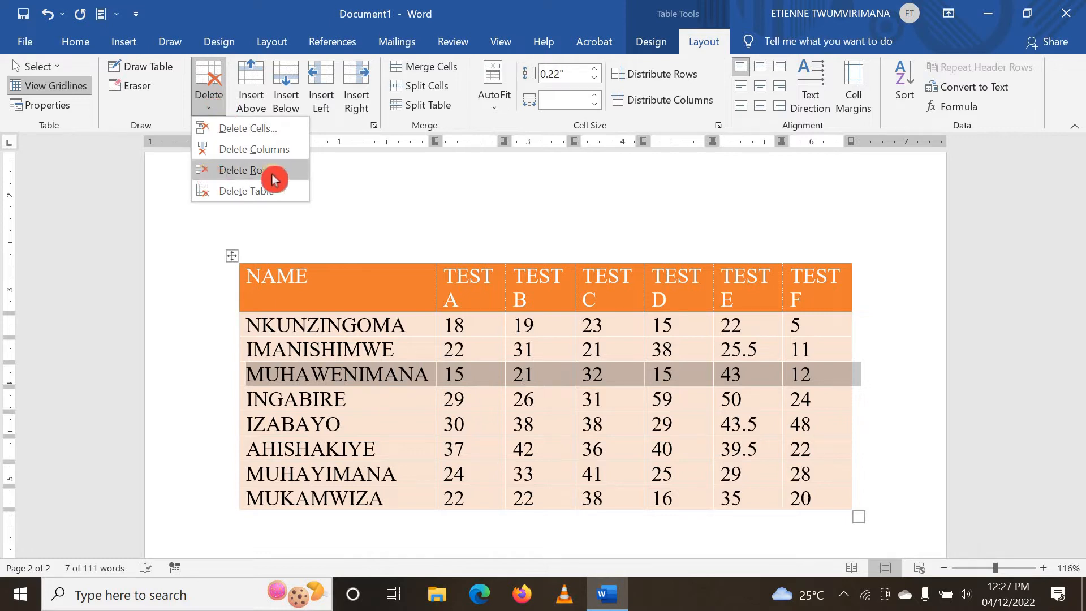
click(410, 371)
click(415, 375)
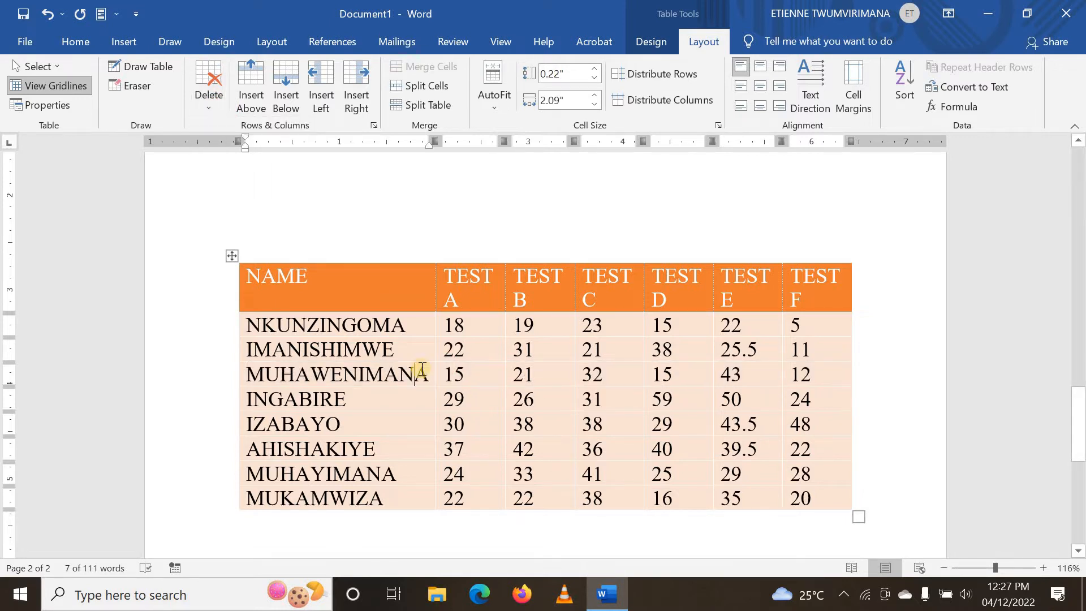
Delete the fourth student row and the row following it from the score table, and undo both deletions.
click(454, 398)
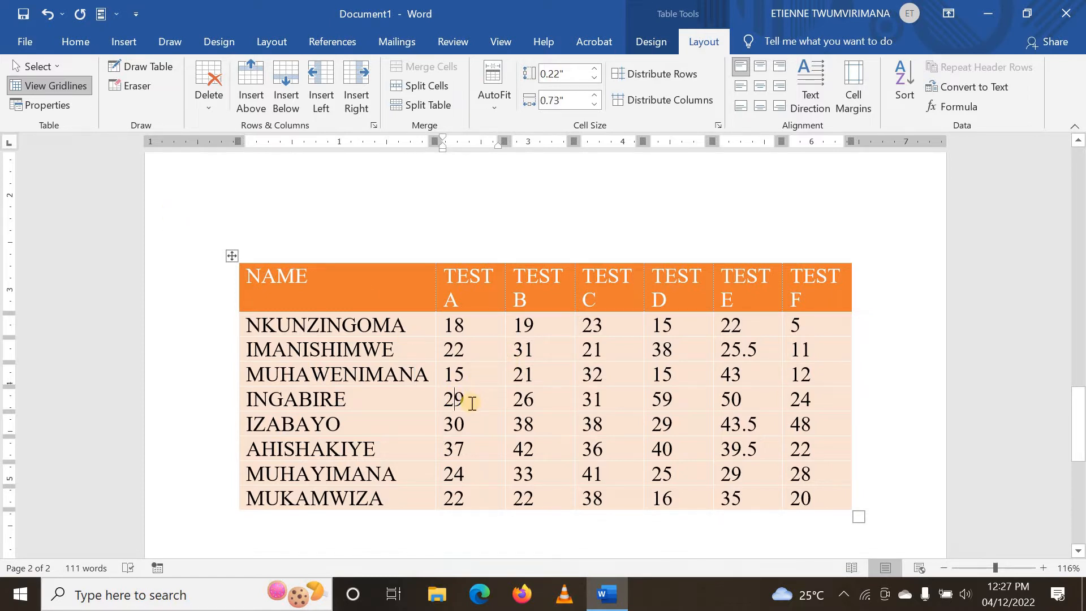
click(210, 106)
click(239, 170)
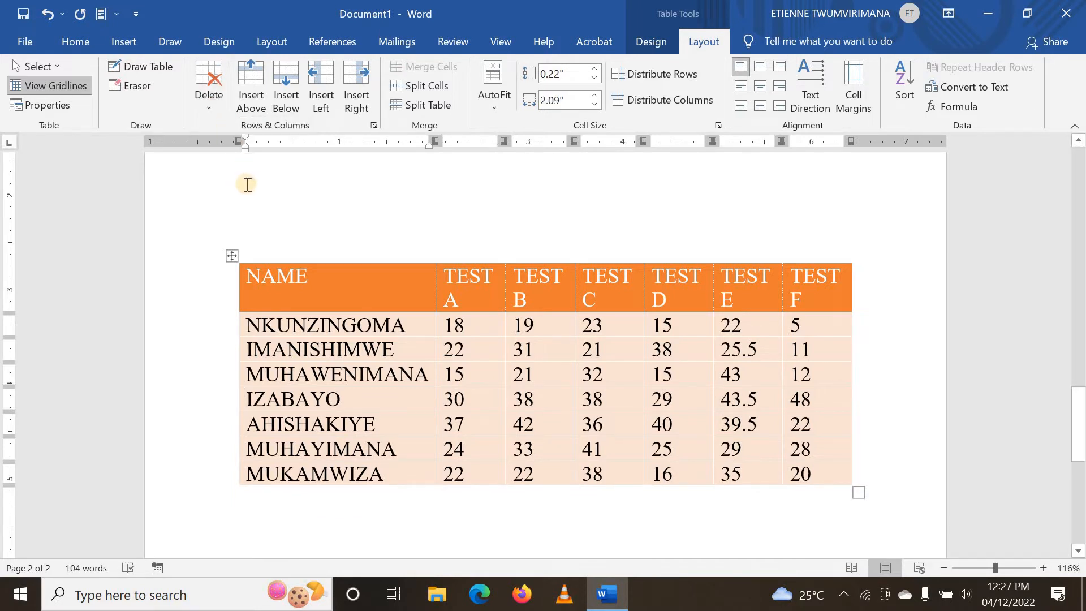
click(210, 107)
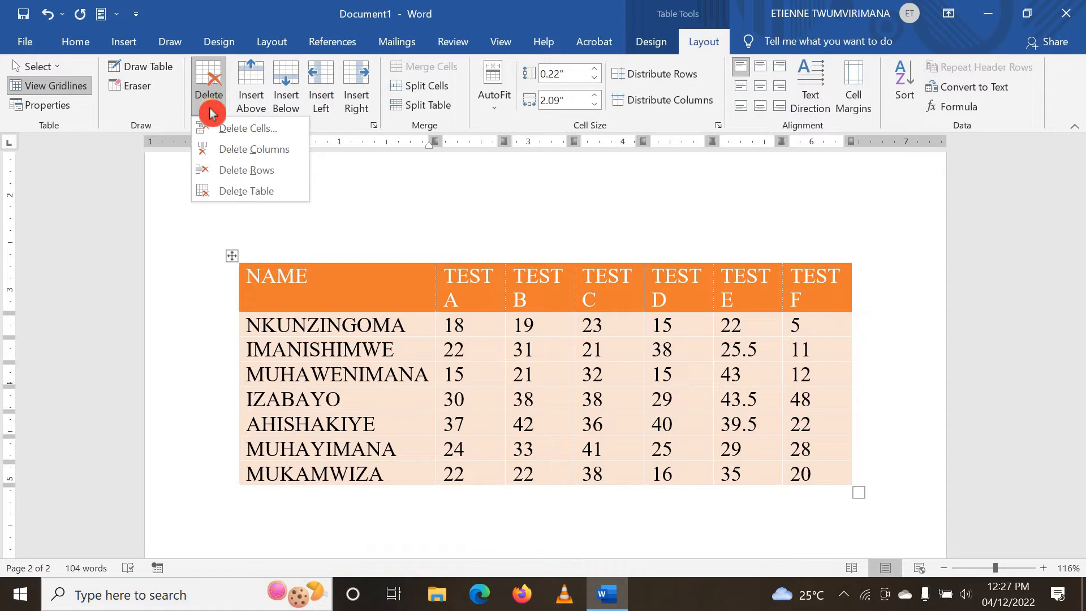
click(247, 178)
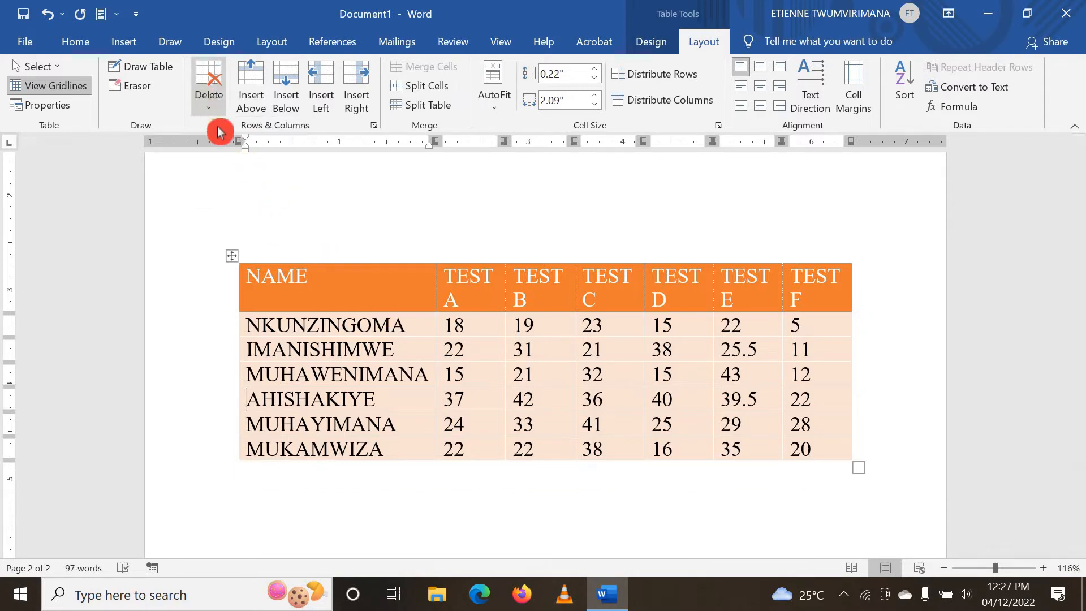
key(ctrl+z)
key(ctrl+z)
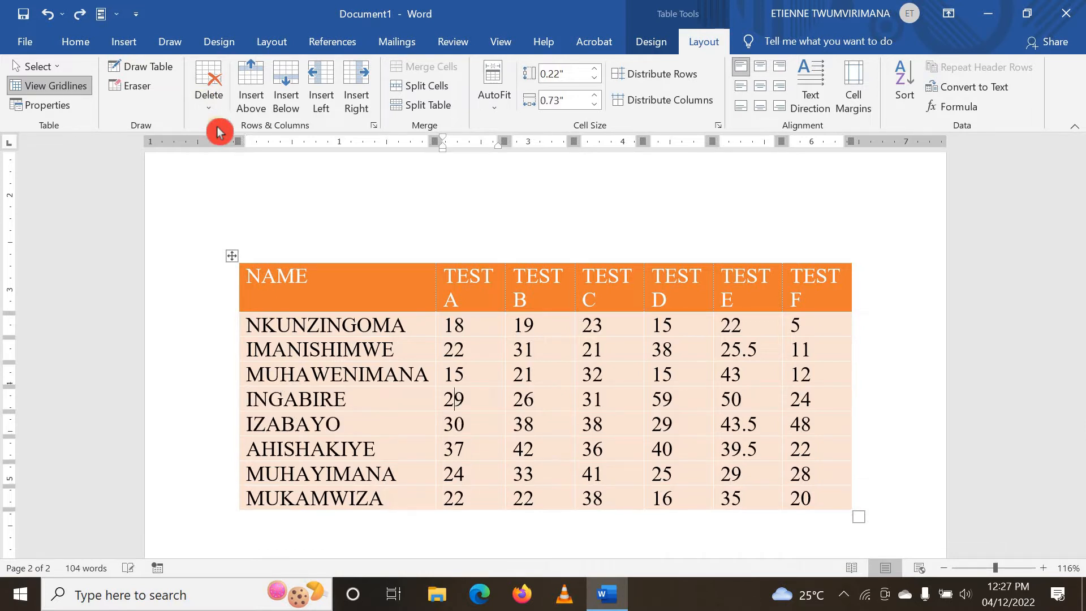
Select the whole fourth student row, delete it through its context options, and undo the deletion.
click(221, 403)
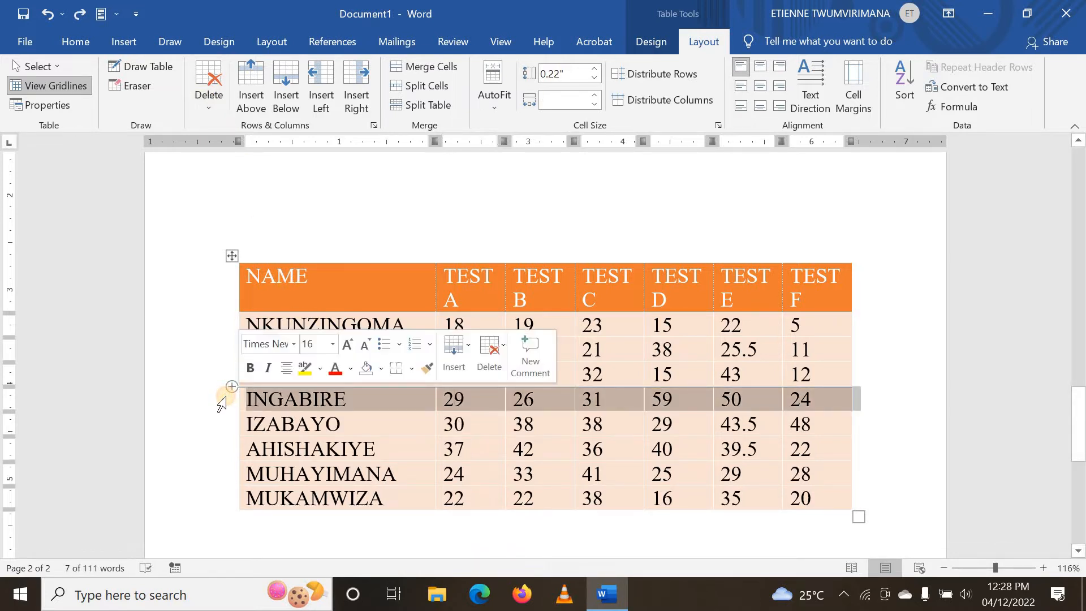
right_click(273, 407)
right_click(274, 406)
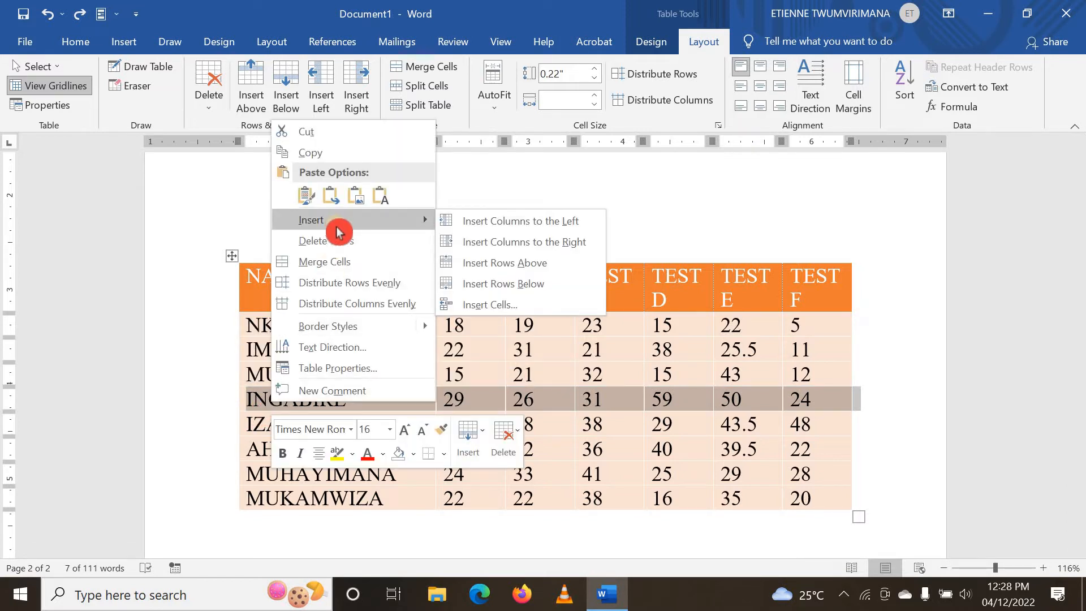
click(354, 247)
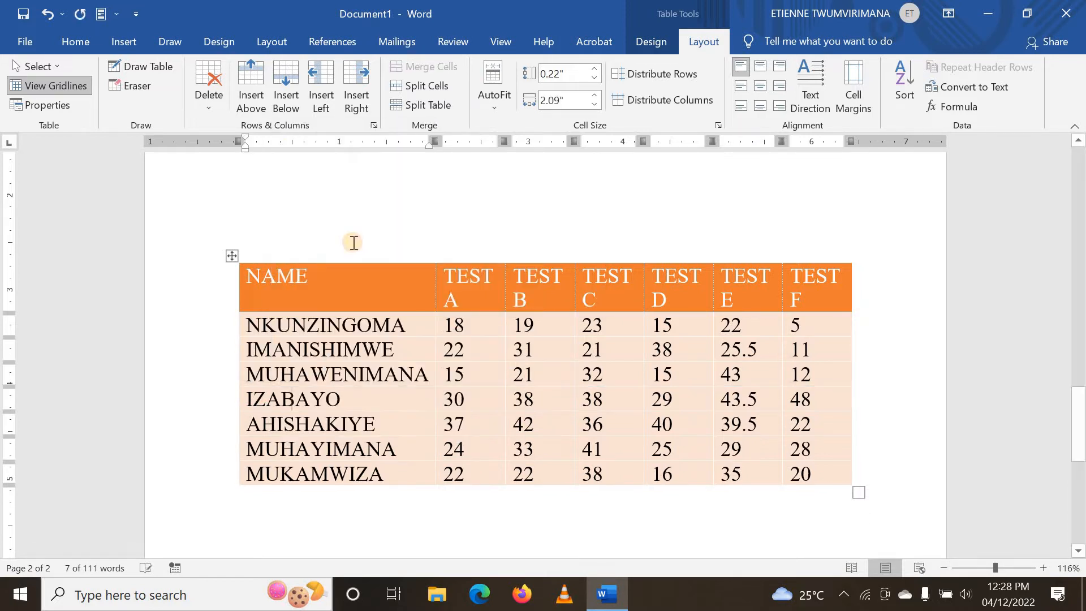
key(ctrl+z)
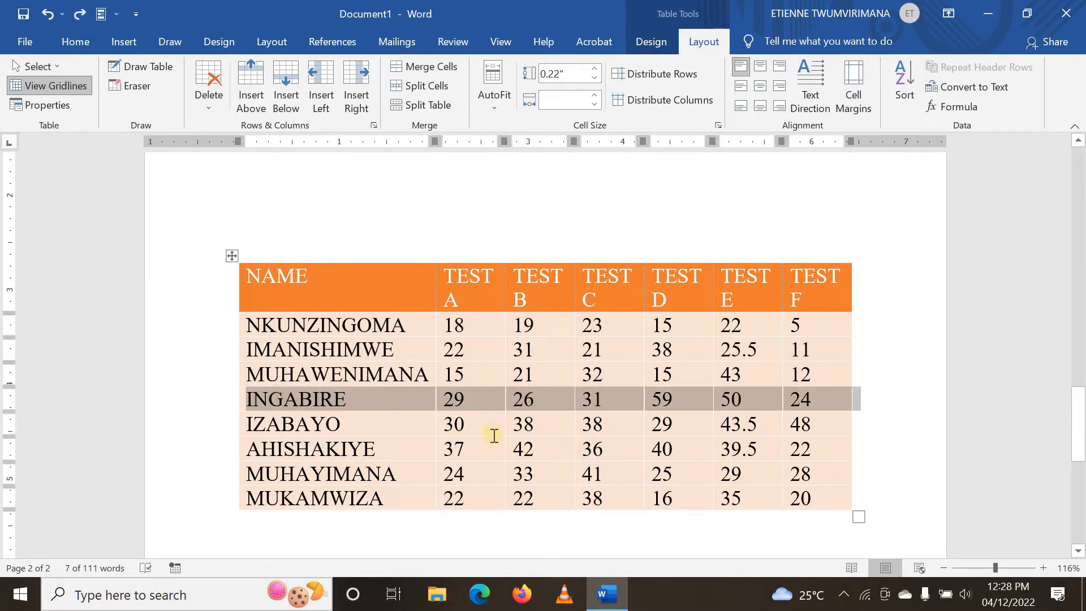
Delete the TEST B and TEST C columns from the score table one after the other, and undo both deletions.
click(485, 419)
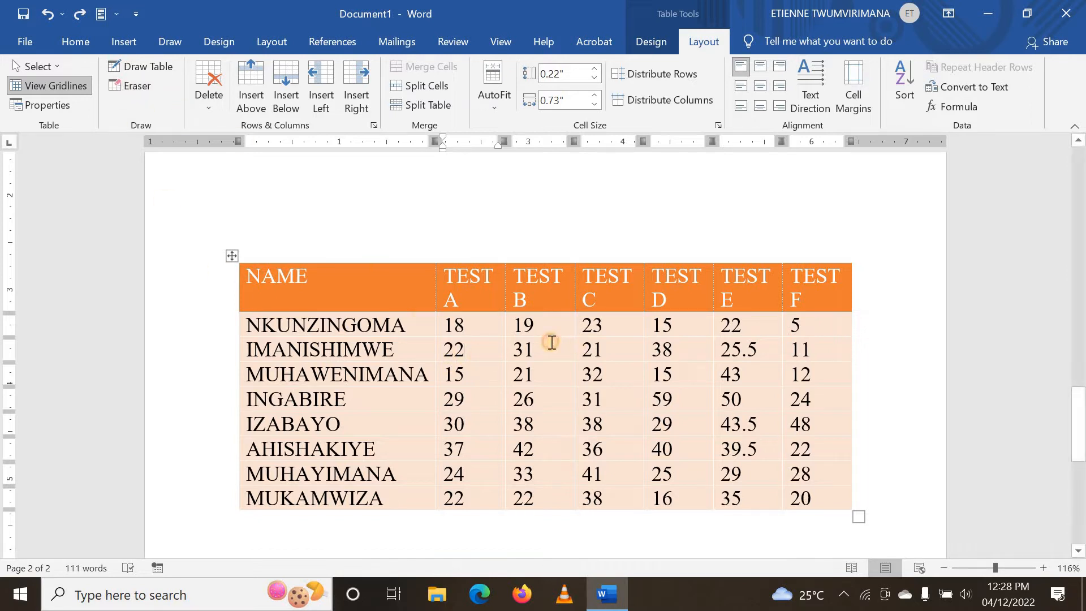
click(207, 105)
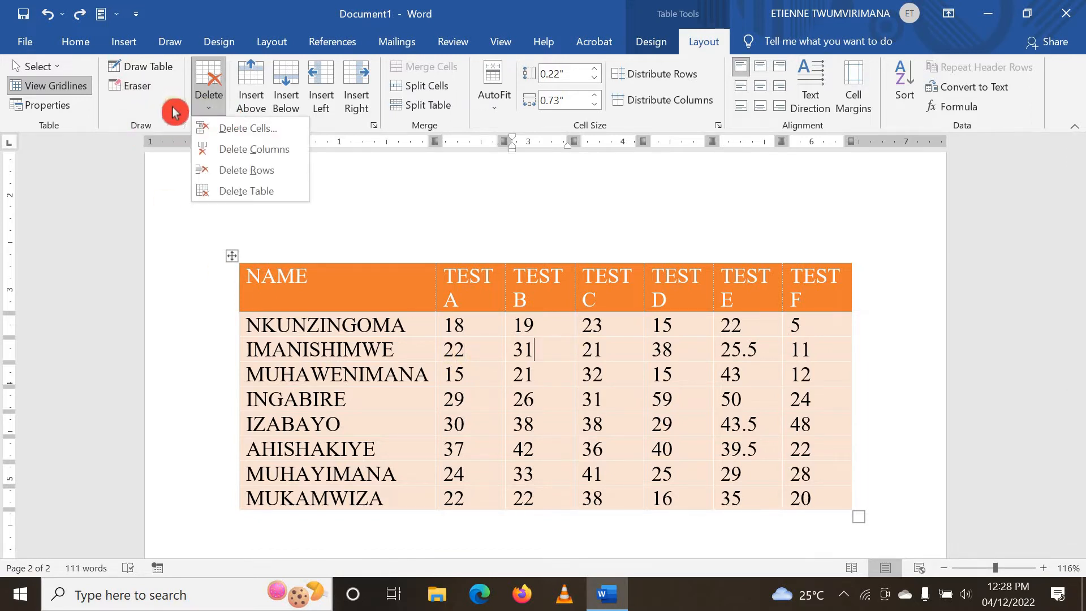
click(231, 150)
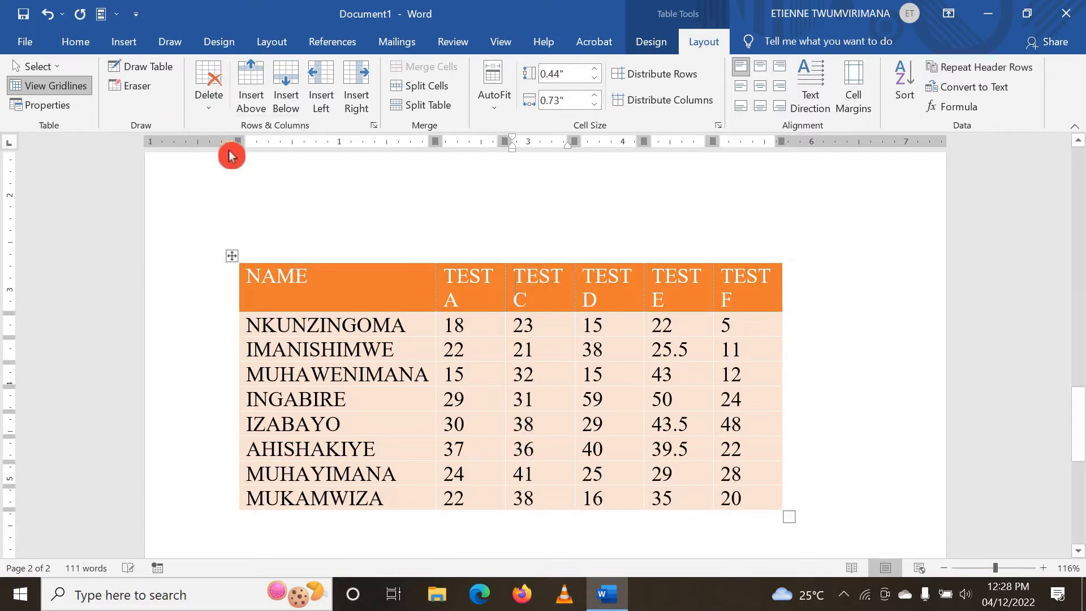
click(218, 112)
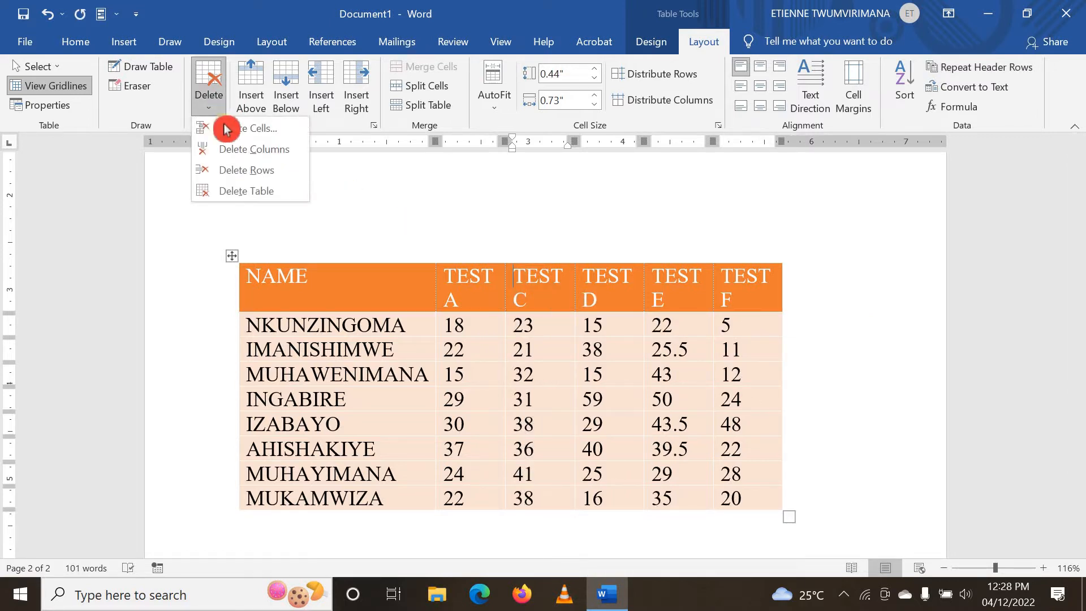
click(249, 151)
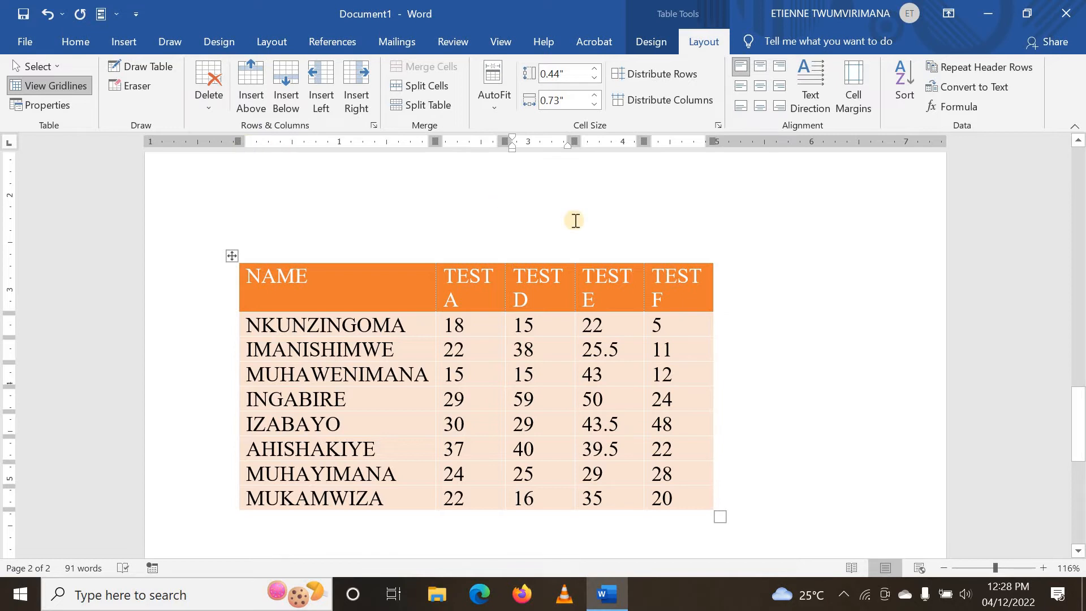
key(ctrl+z)
key(ctrl+z)
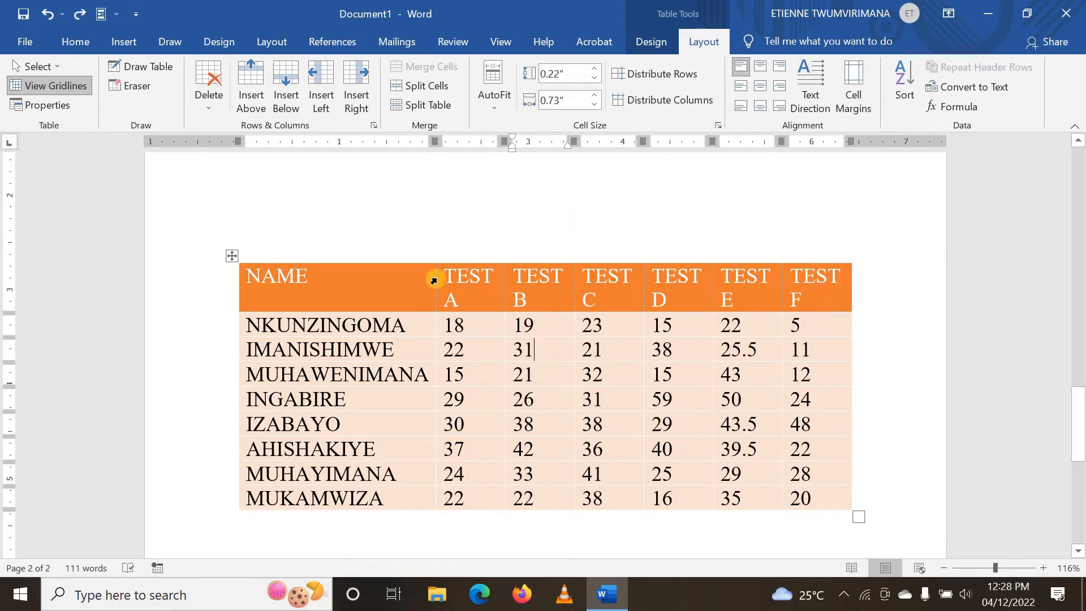
scroll(442, 258, up, 2)
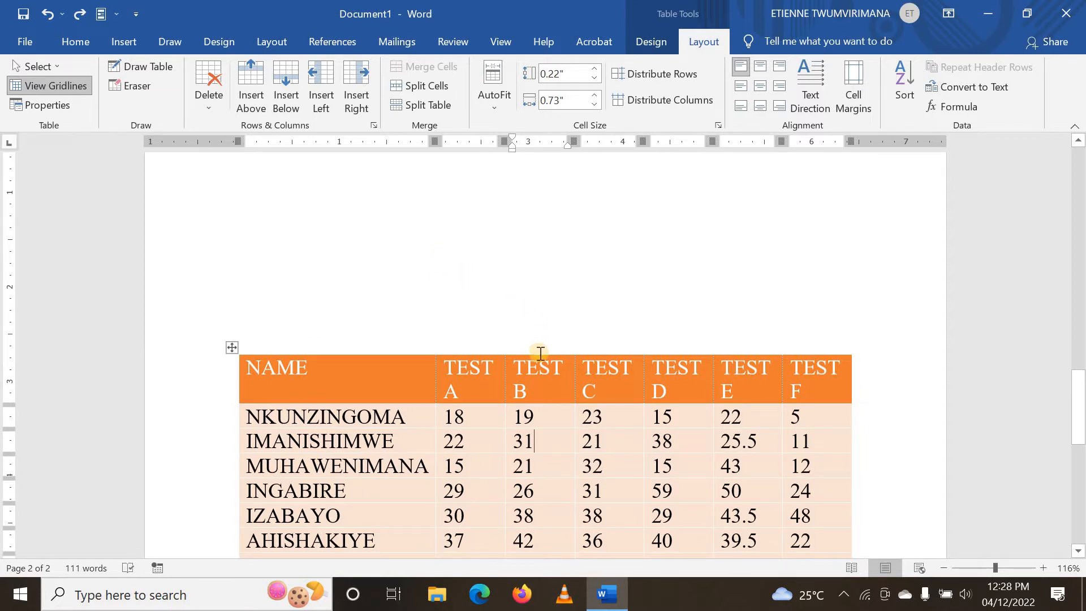
Delete the whole score table through the table deletion options, and undo the deletion.
right_click(540, 395)
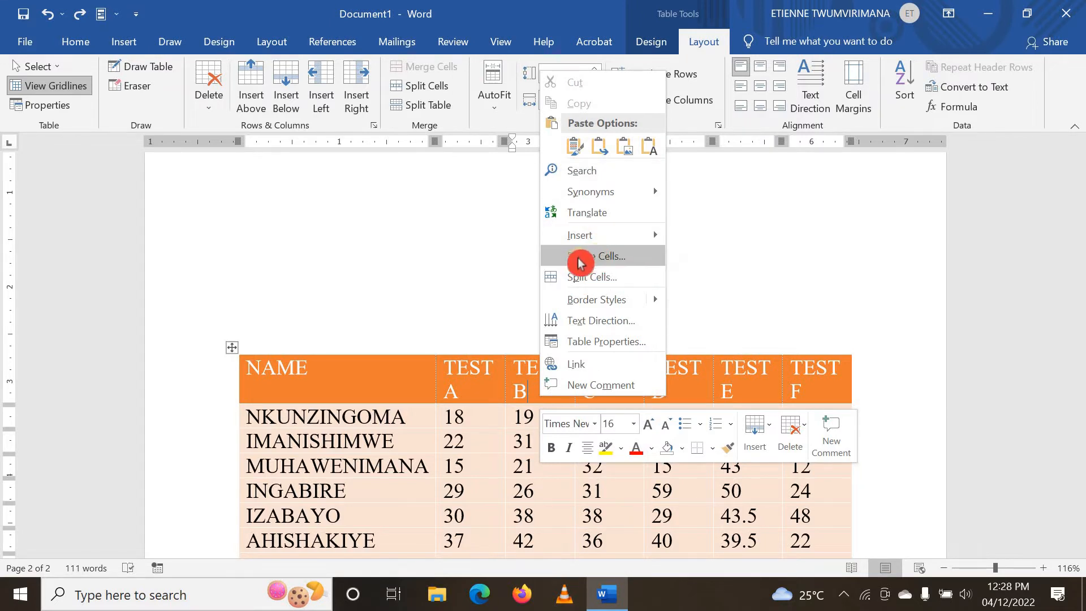
click(524, 465)
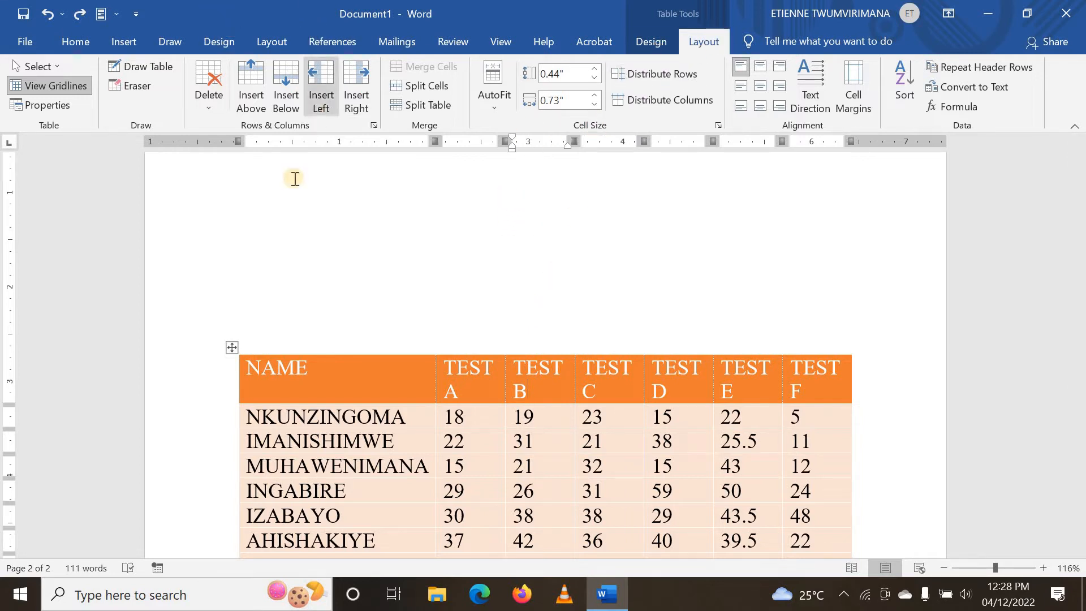
click(207, 113)
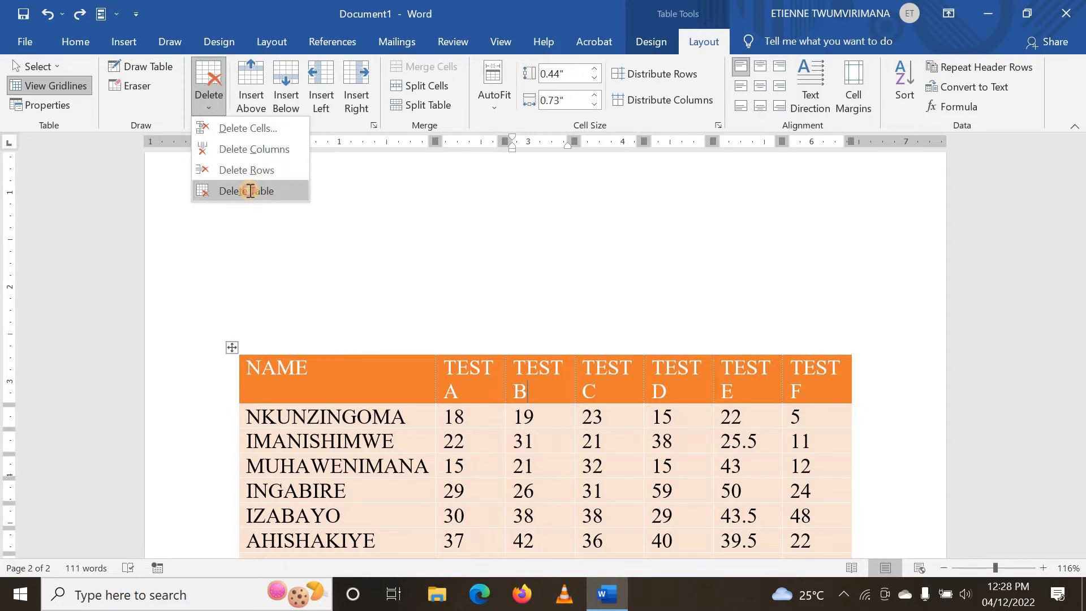
click(251, 193)
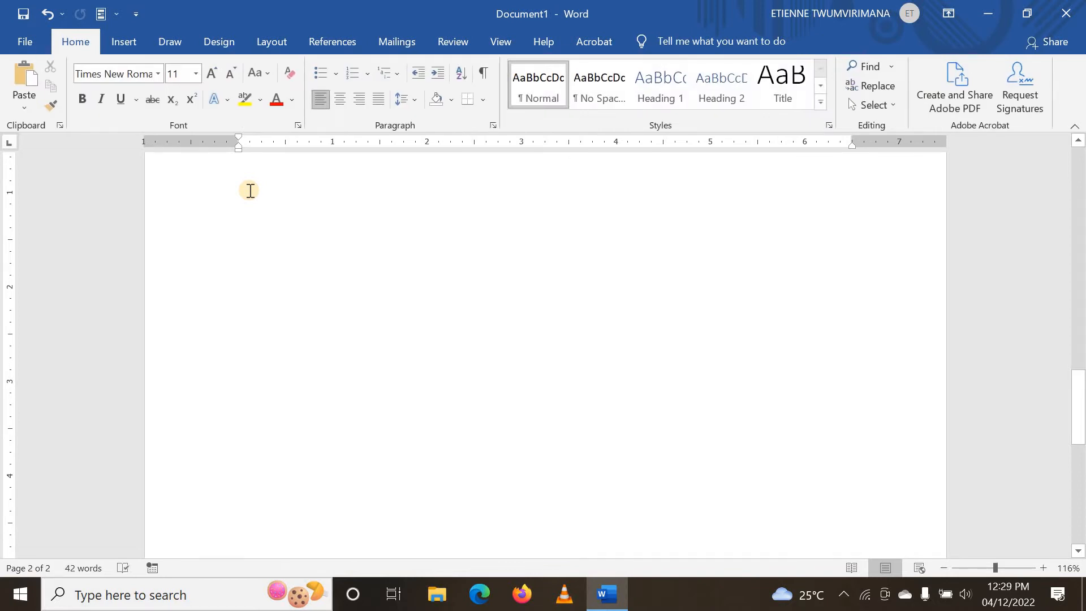
key(ctrl+z)
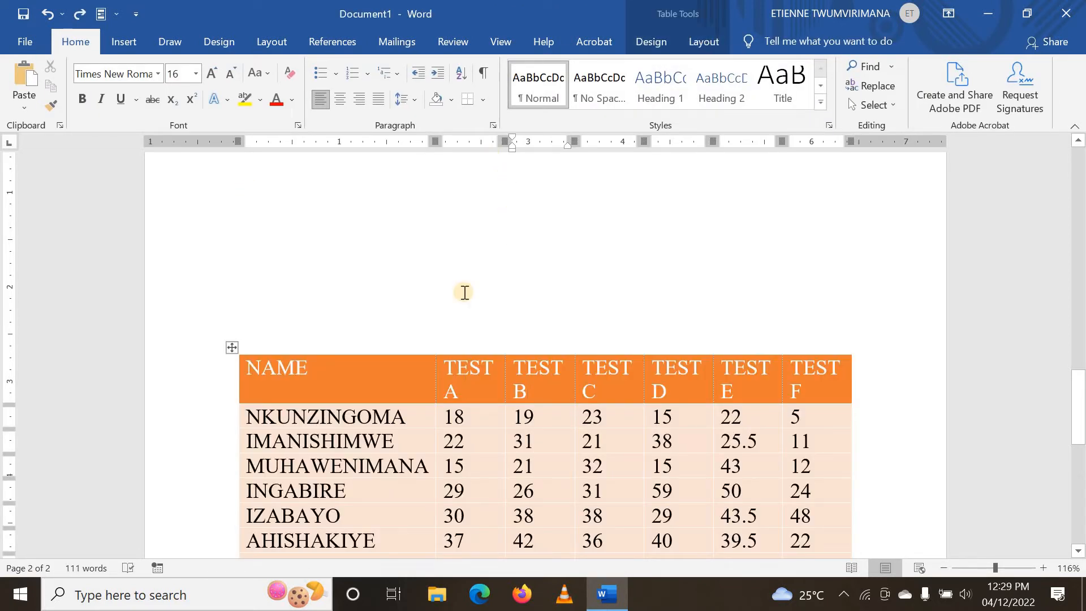
Colour the fifth topic in the list on the first page, "Split And Merge Cells", red.
scroll(458, 297, up, 1)
scroll(431, 396, up, 10)
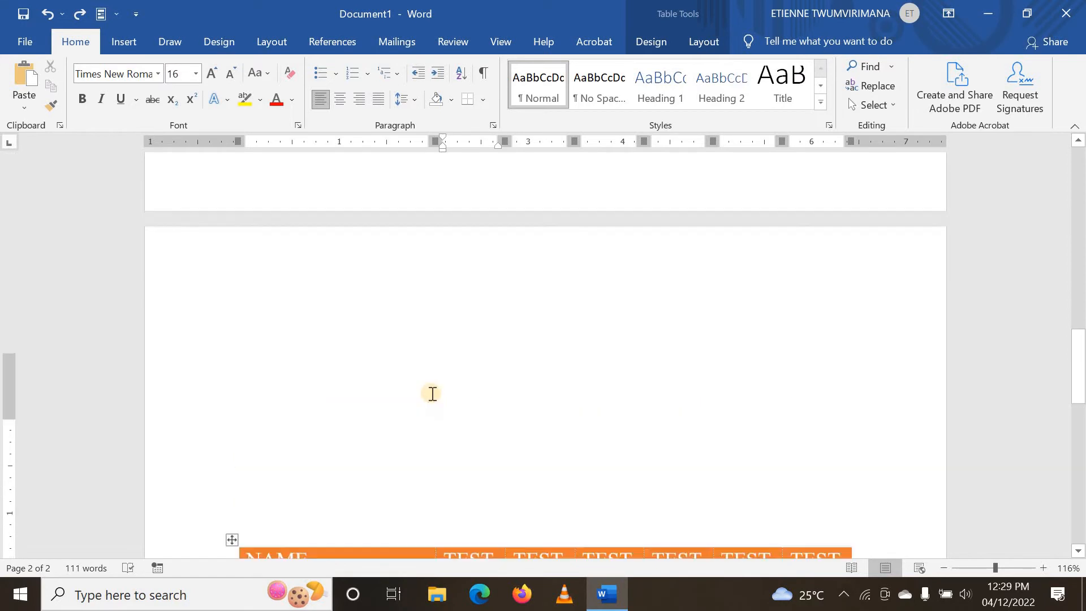
scroll(432, 392, up, 3)
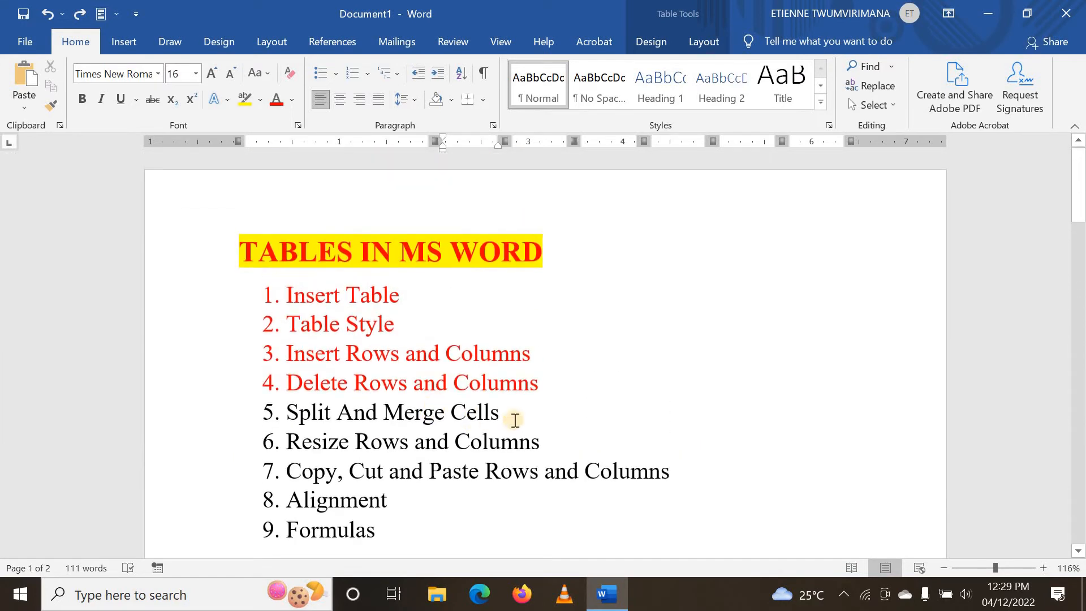
drag(506, 419, 280, 404)
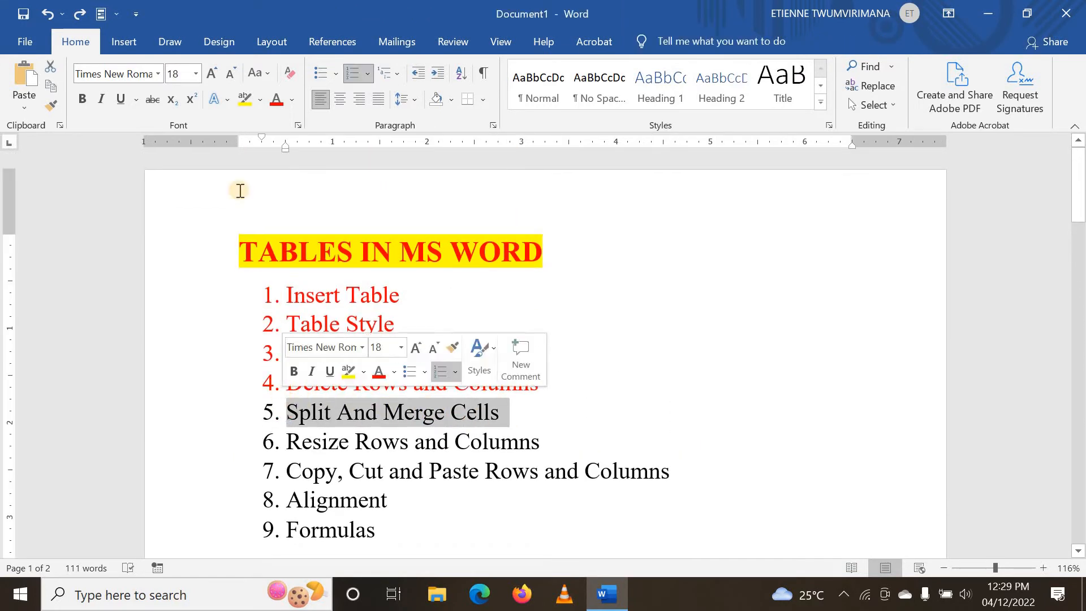
click(277, 100)
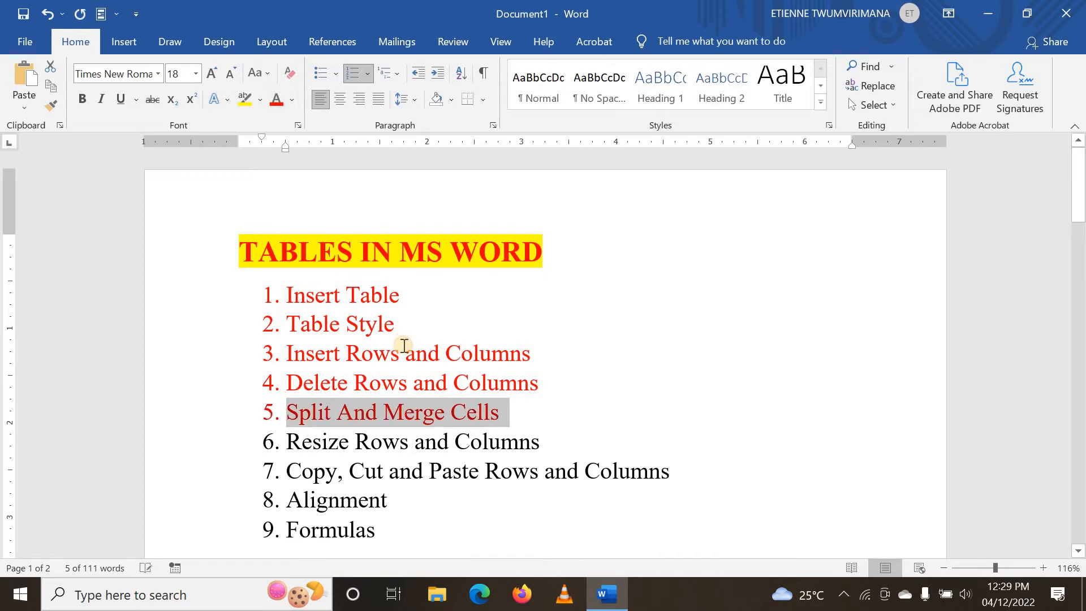
Insert a new row above the NAME and TEST header row of the score table.
scroll(400, 341, down, 3)
scroll(400, 341, down, 10)
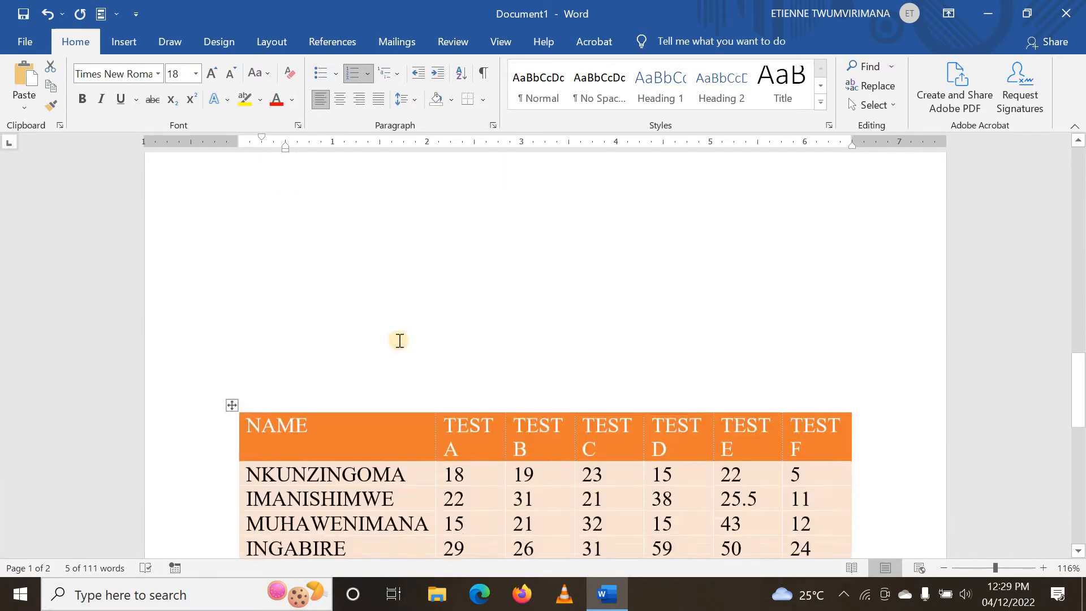
scroll(400, 340, up, 3)
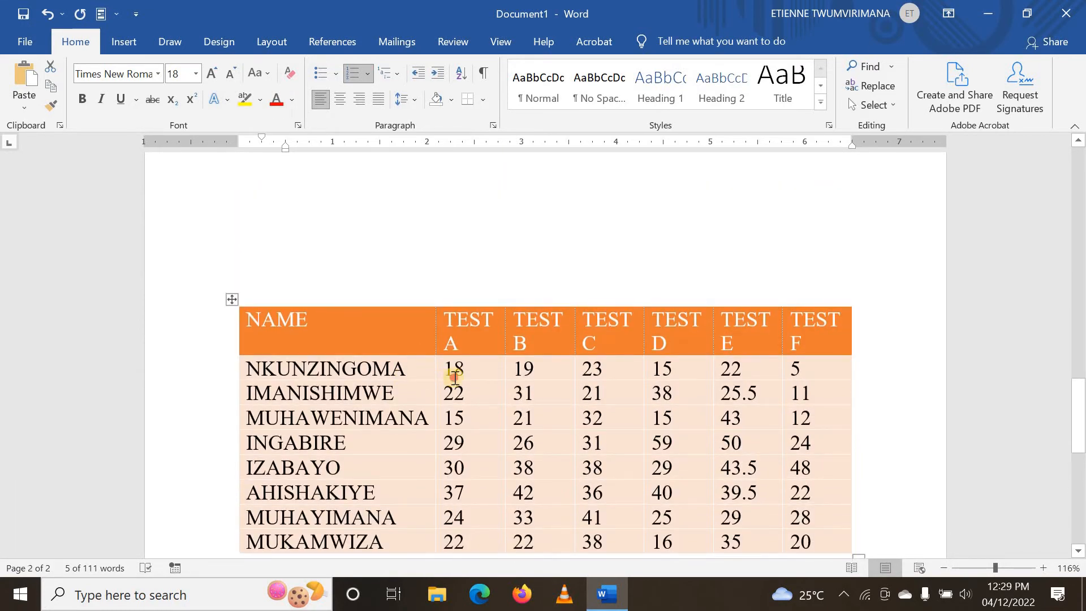
click(453, 371)
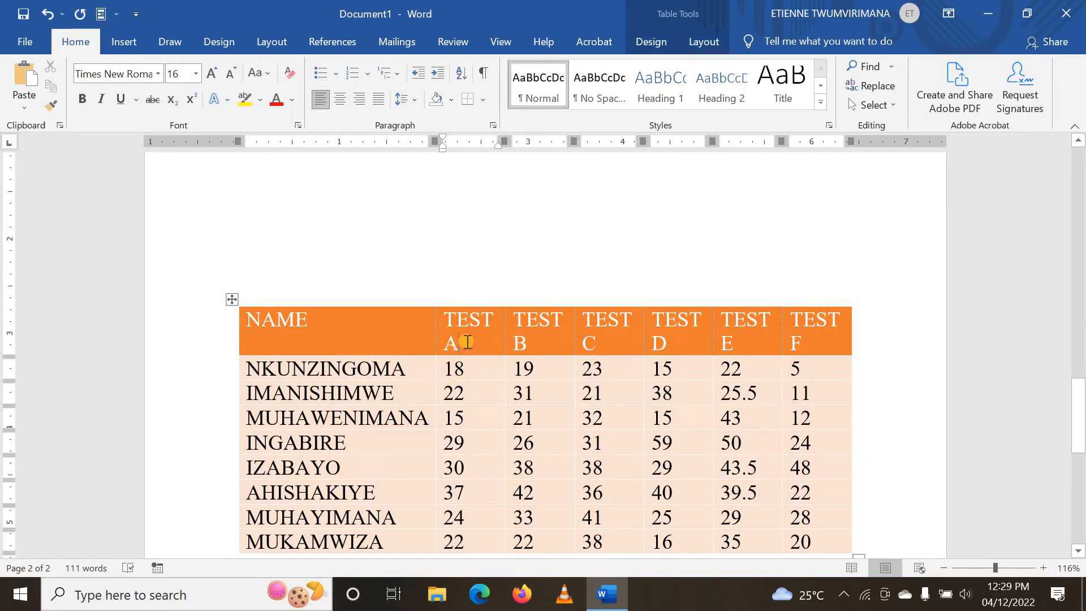
click(295, 100)
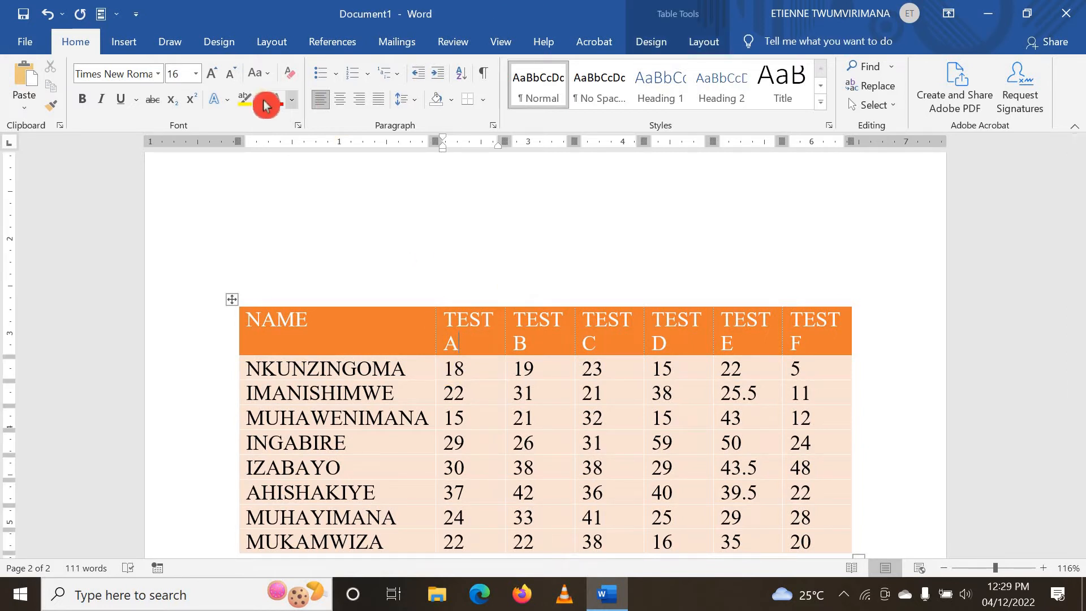
click(703, 45)
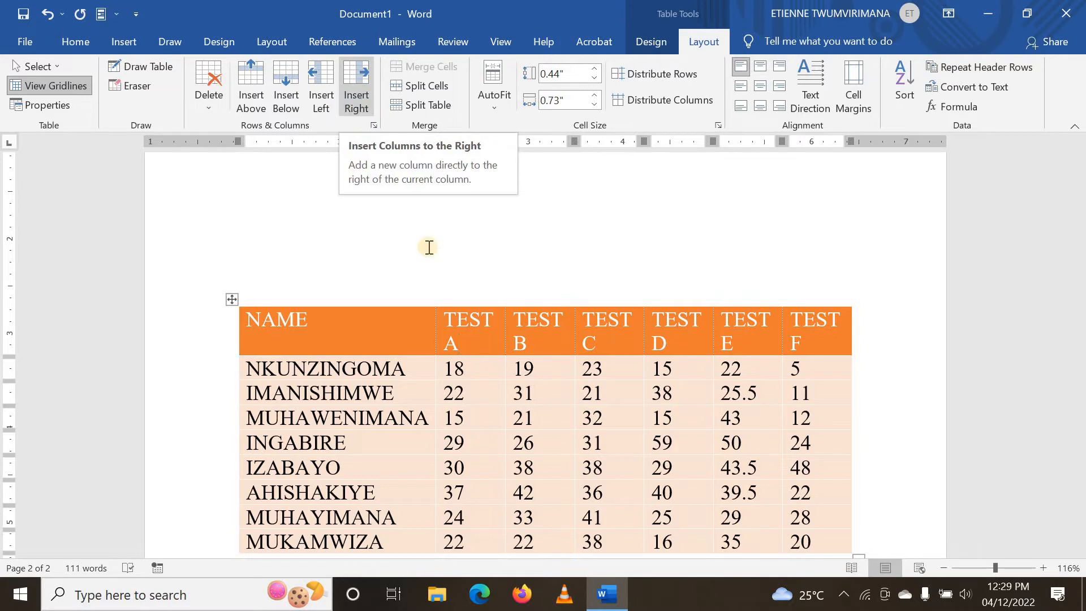
click(259, 85)
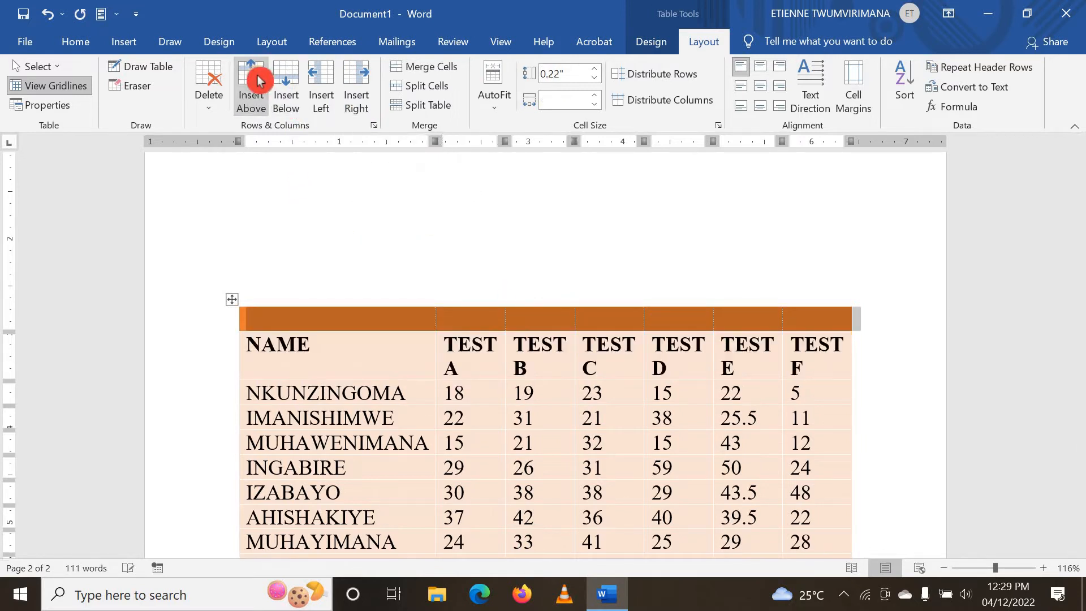
click(480, 362)
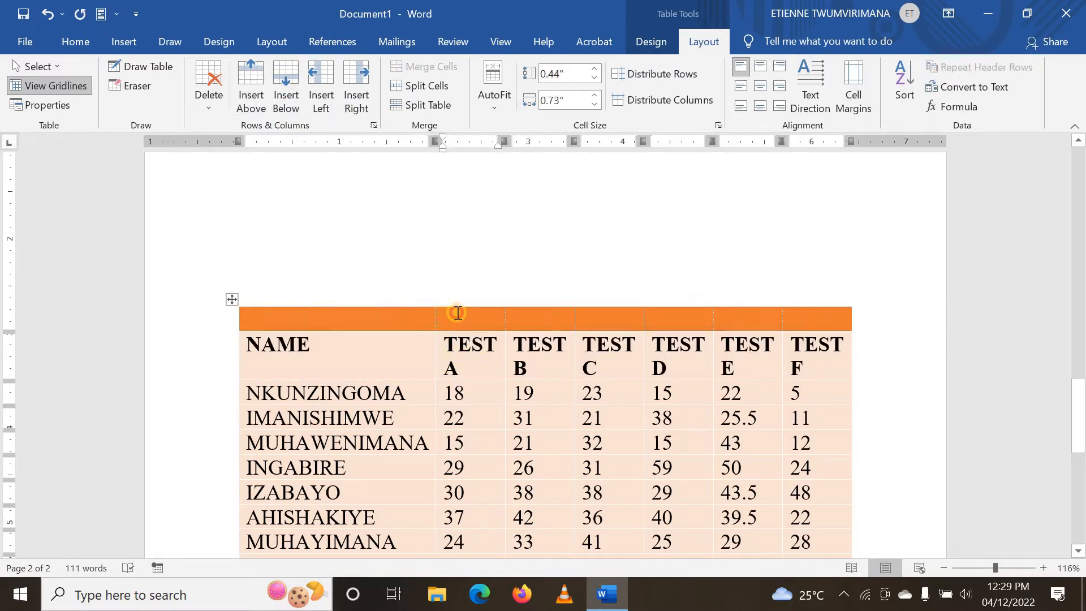
Enter the title "S4PCM STUDENTS" in the first cell of the new top row.
click(457, 313)
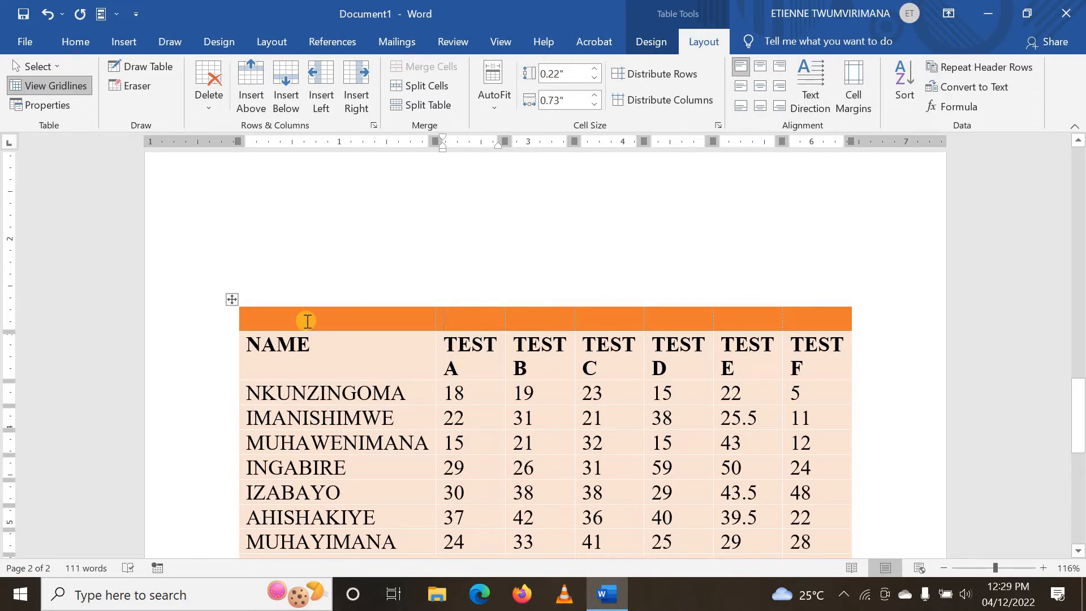
click(311, 318)
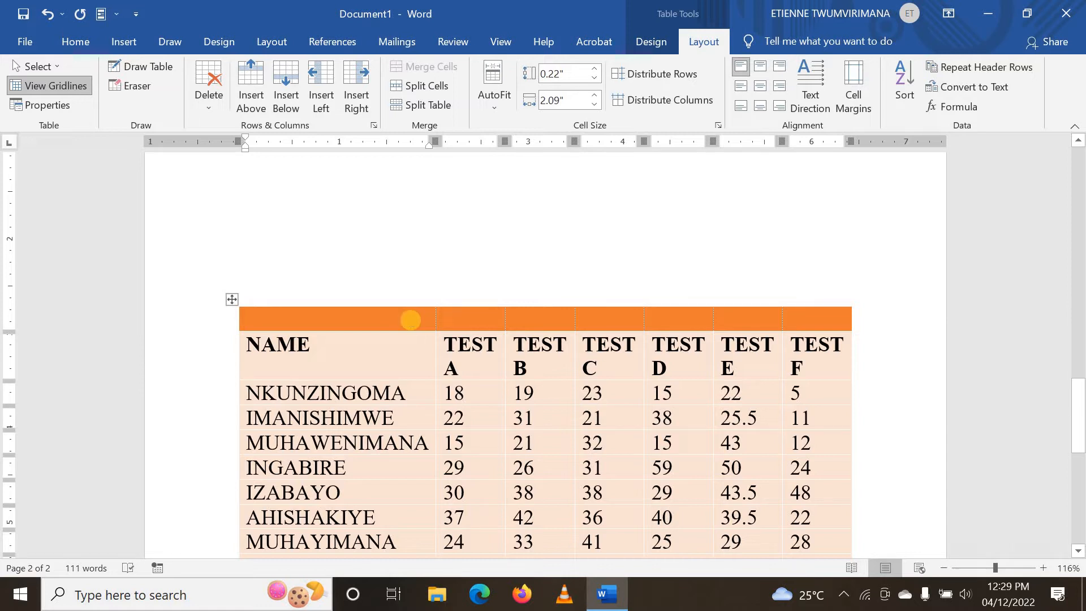
text(S4PCM)
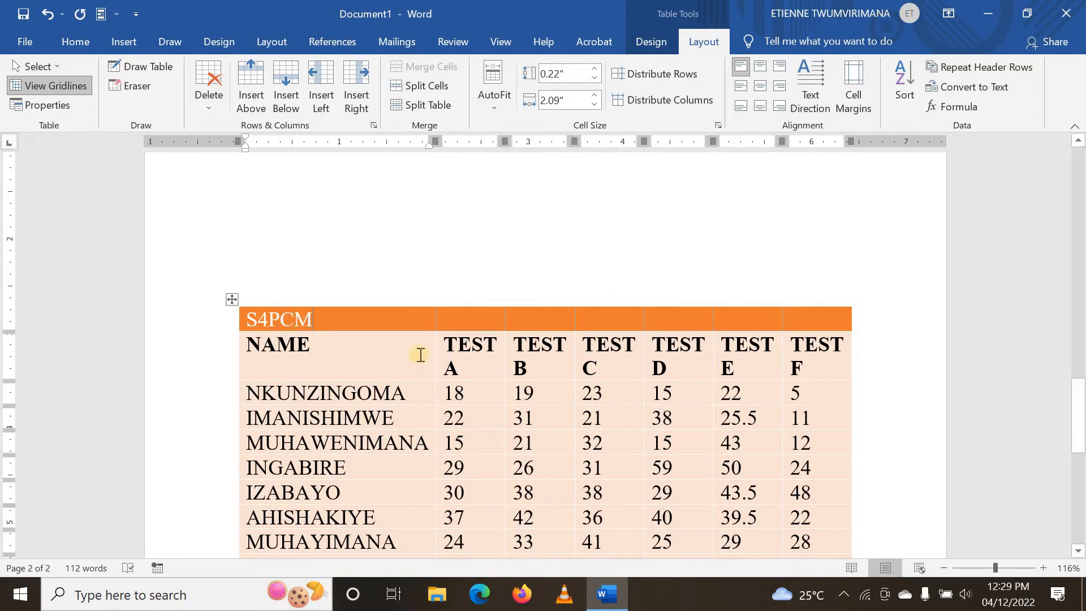
text(STUDENTS)
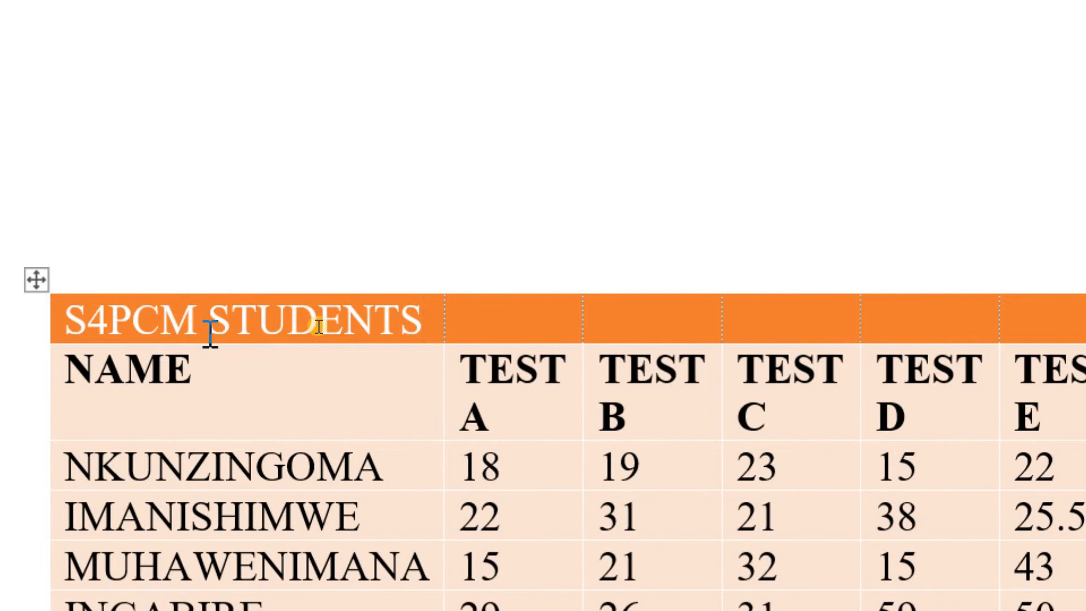
Merge all cells of the "S4PCM STUDENTS" row into a single cell.
drag(211, 334, 1085, 338)
drag(953, 338, 927, 338)
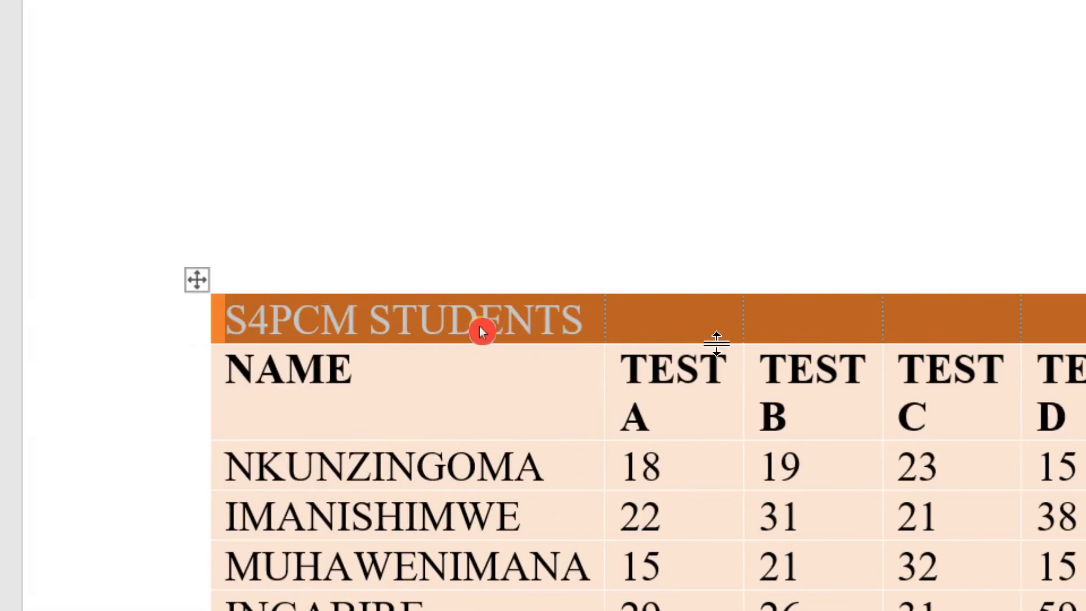
right_click(688, 317)
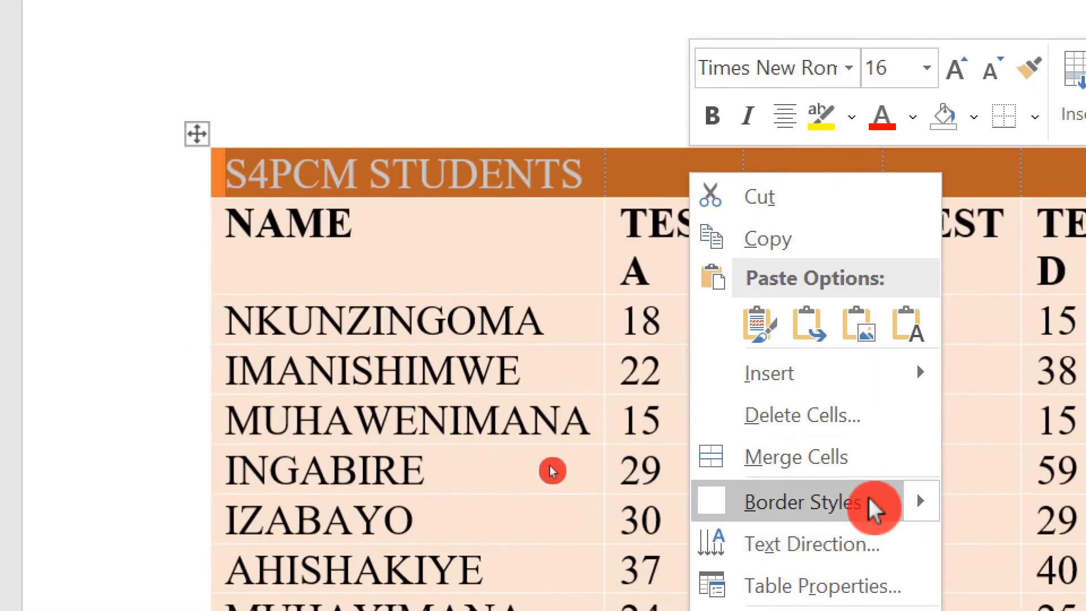
click(819, 456)
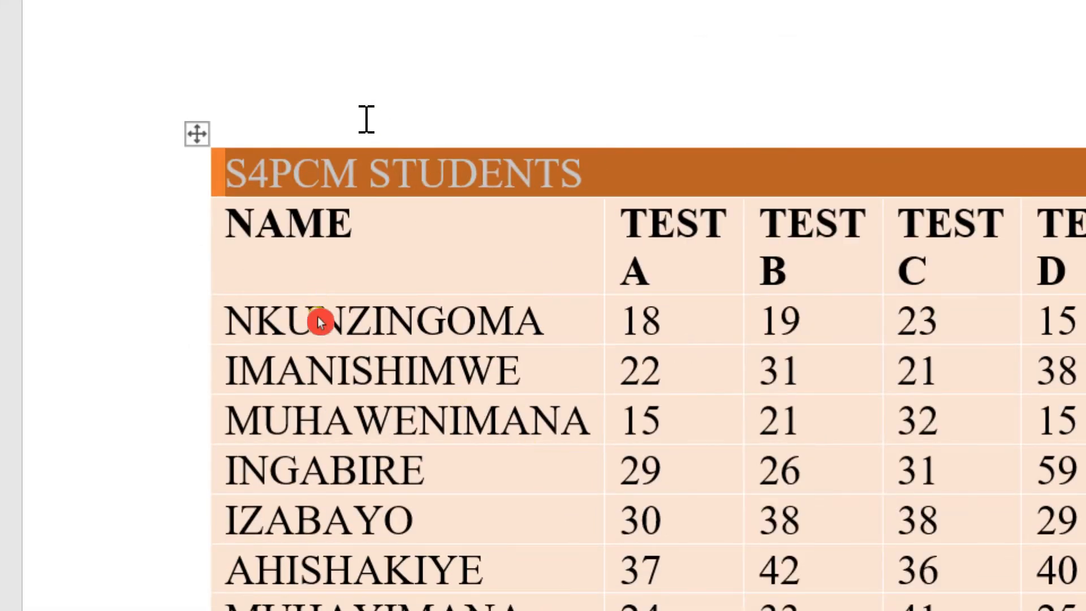
Centre the "S4PCM STUDENTS" title within its merged cell.
drag(584, 166, 232, 170)
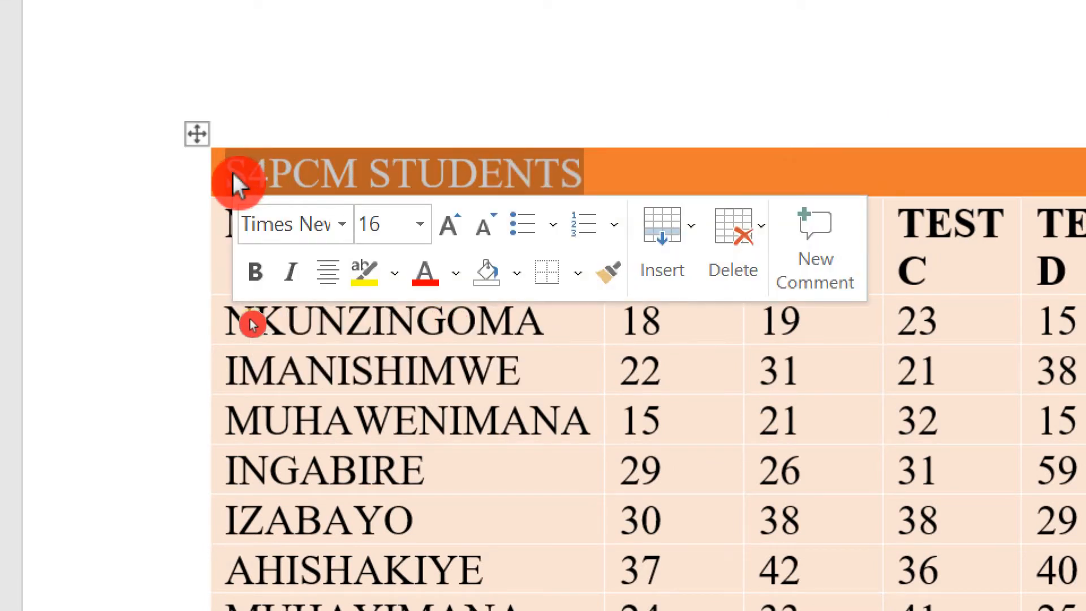
key(ctrl+e)
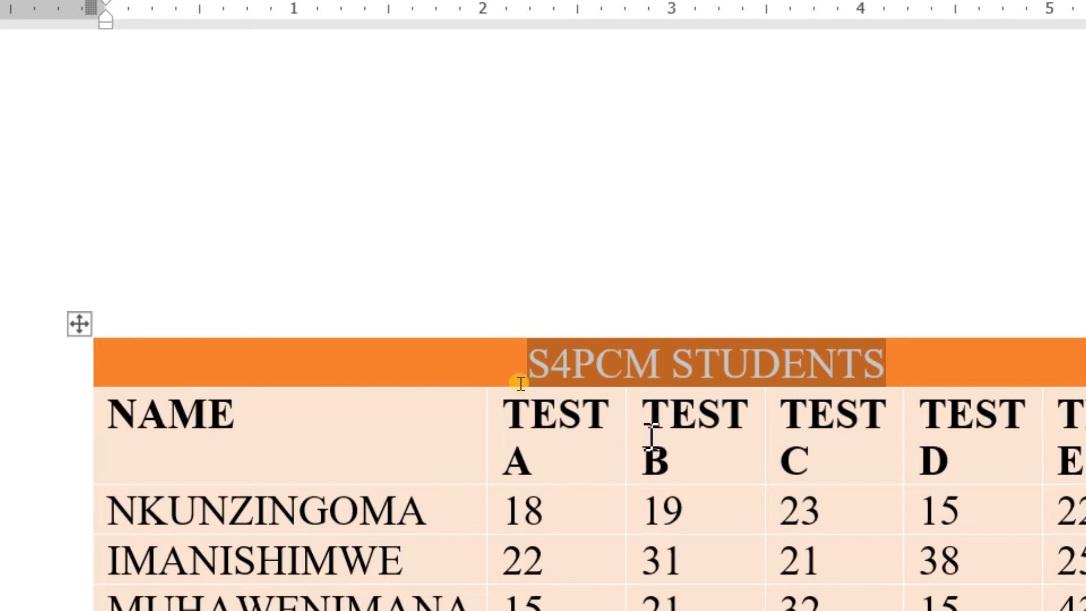
click(656, 494)
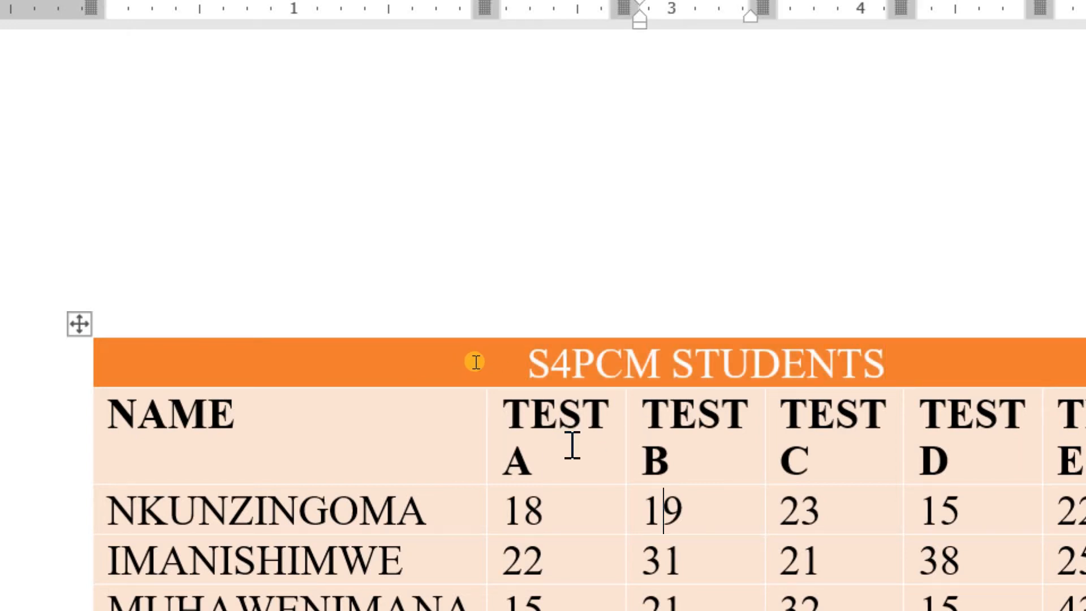
Try inserting a row below the merged title row, and undo the insertion.
scroll(478, 366, down, 1)
scroll(468, 341, up, 2)
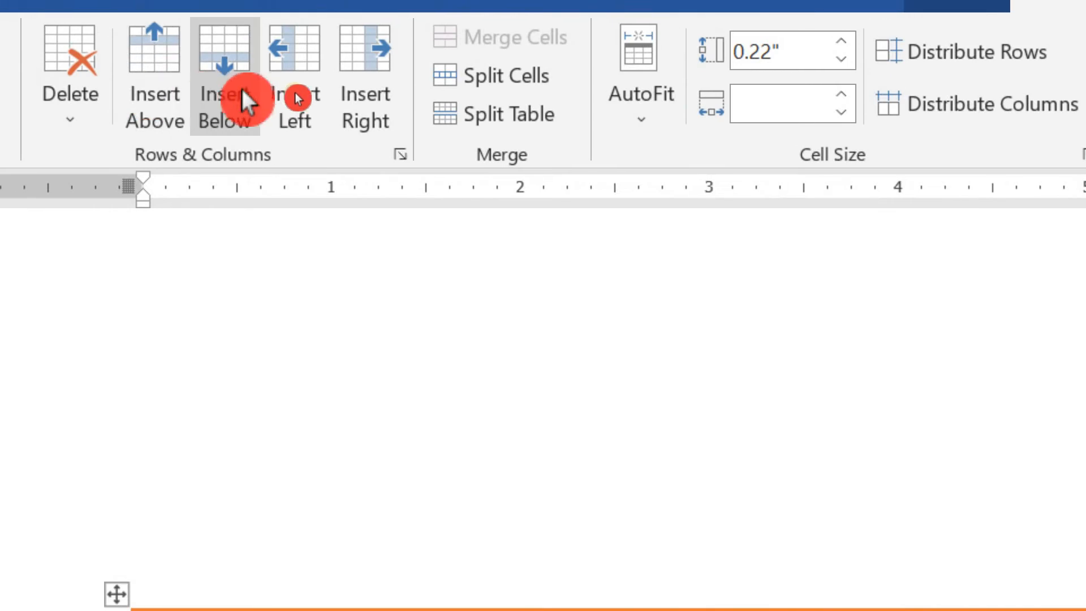
click(234, 95)
scroll(364, 393, down, 3)
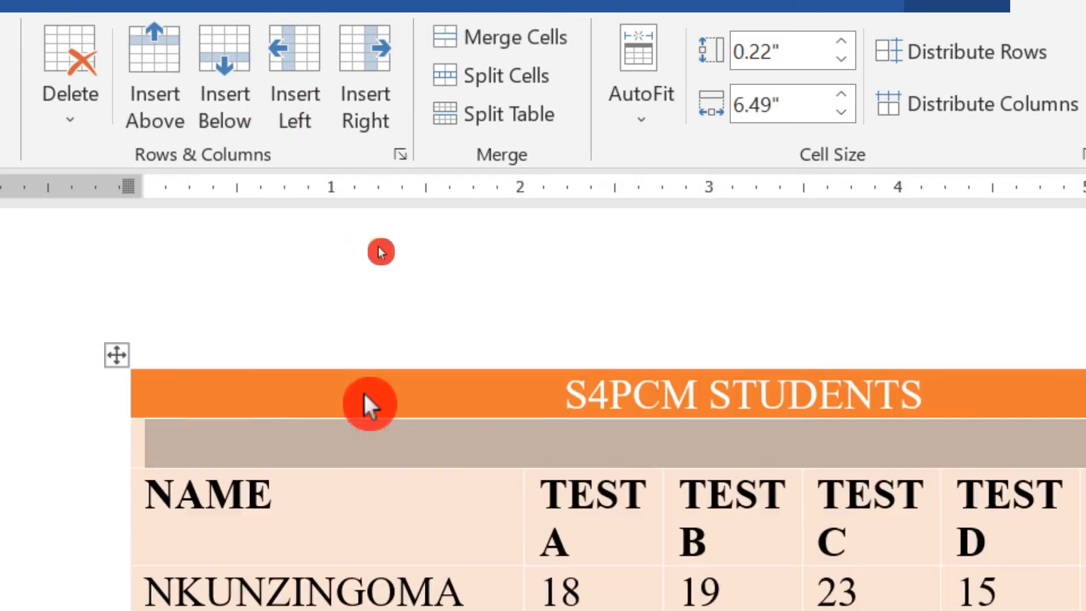
click(620, 501)
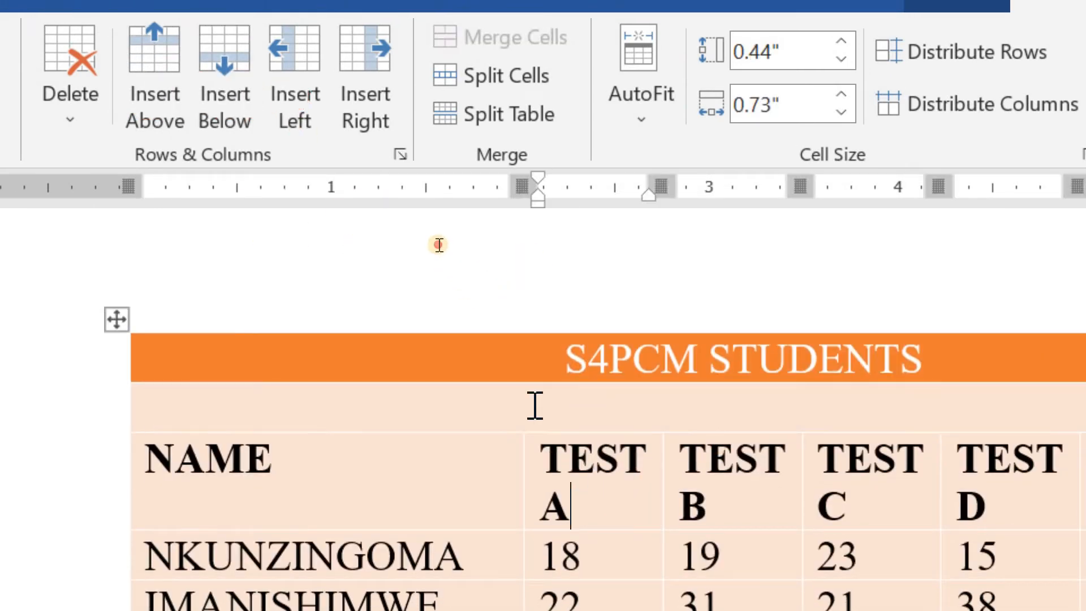
click(531, 395)
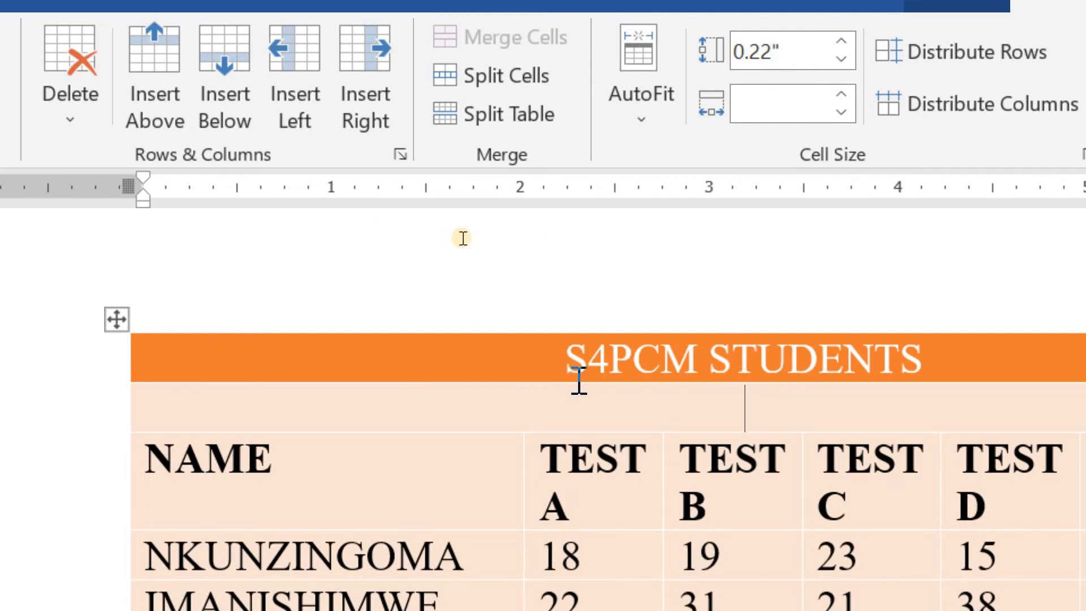
key(ctrl+z)
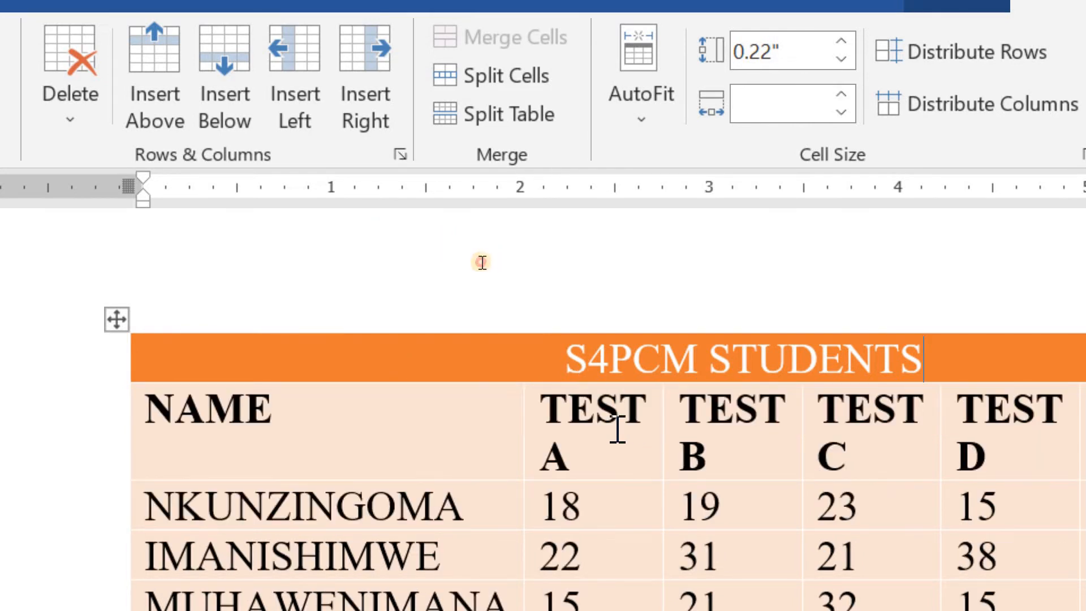
Insert a row with separate cells above the NAME and TEST header row, starting from the TEST A cell.
click(618, 430)
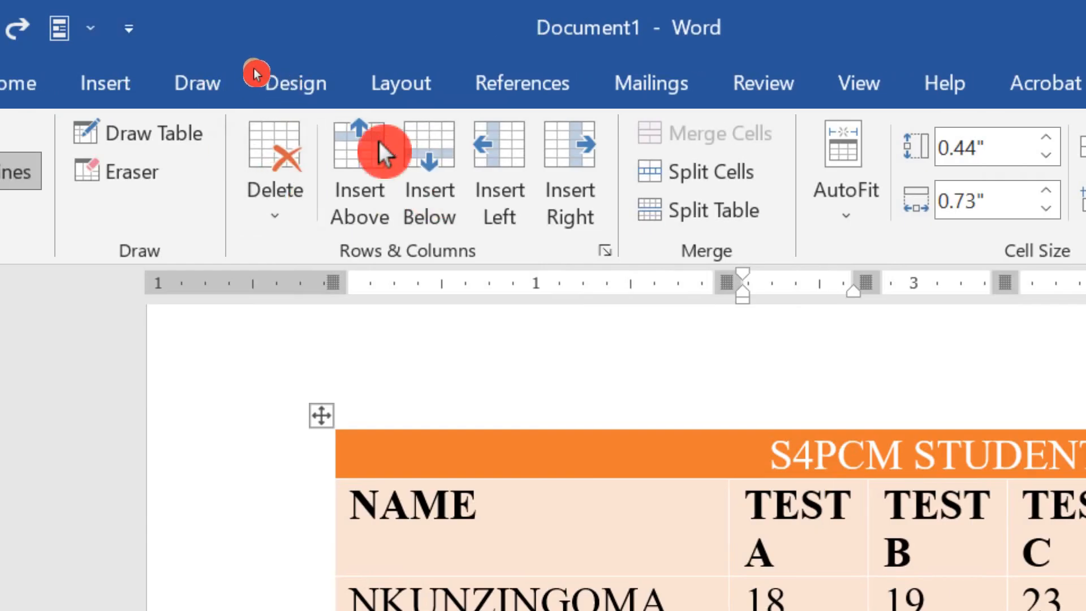
click(364, 136)
scroll(717, 448, down, 3)
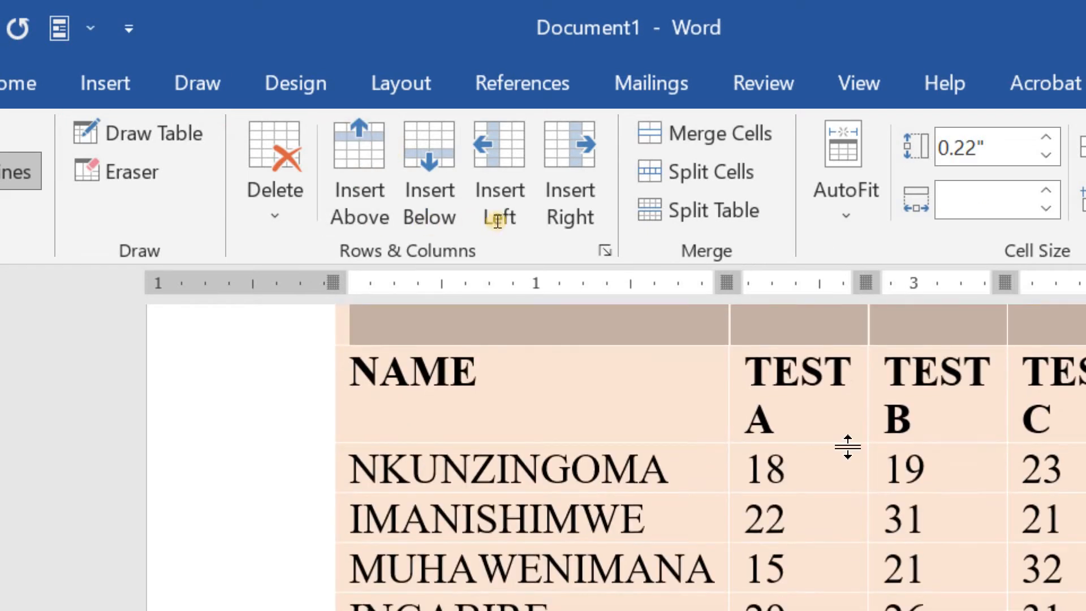
scroll(848, 446, up, 3)
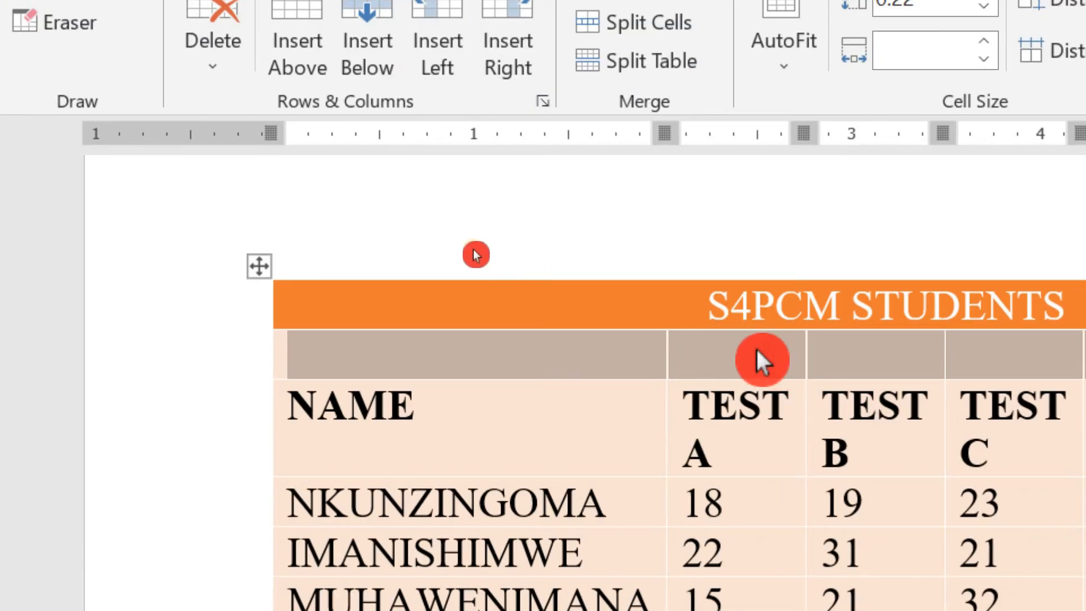
Merge the two blank cells above TEST A and TEST B, and enter "WEEK 1" in the merged cell.
drag(738, 345, 860, 347)
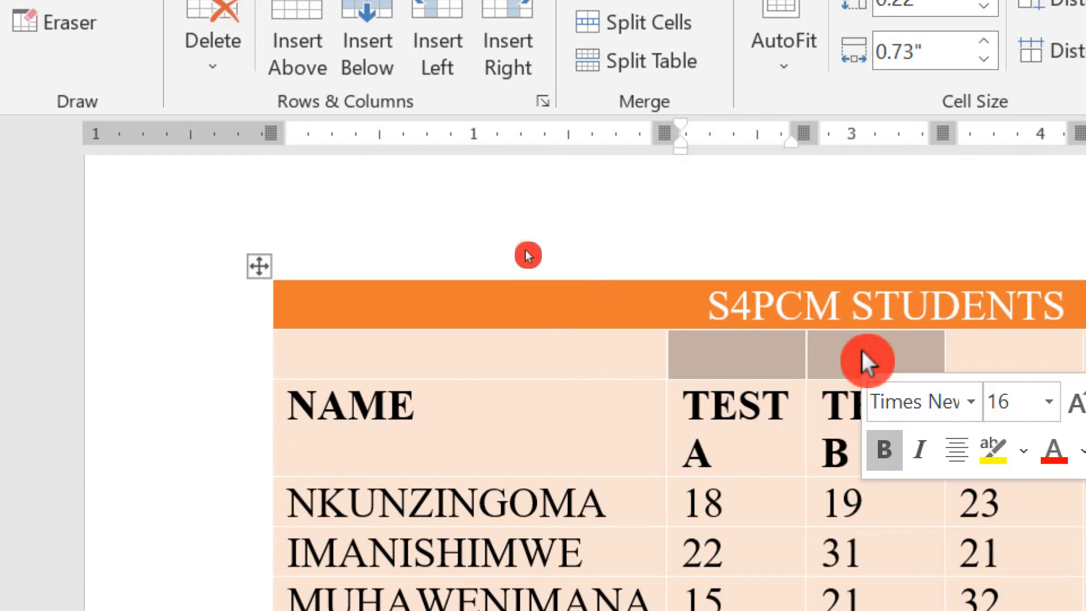
right_click(826, 347)
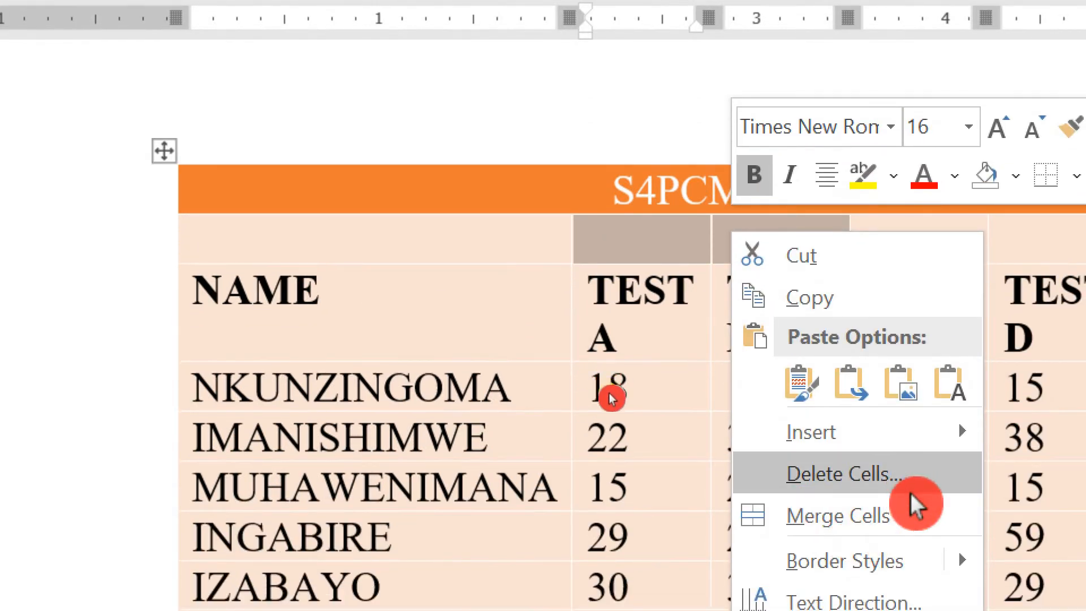
click(839, 513)
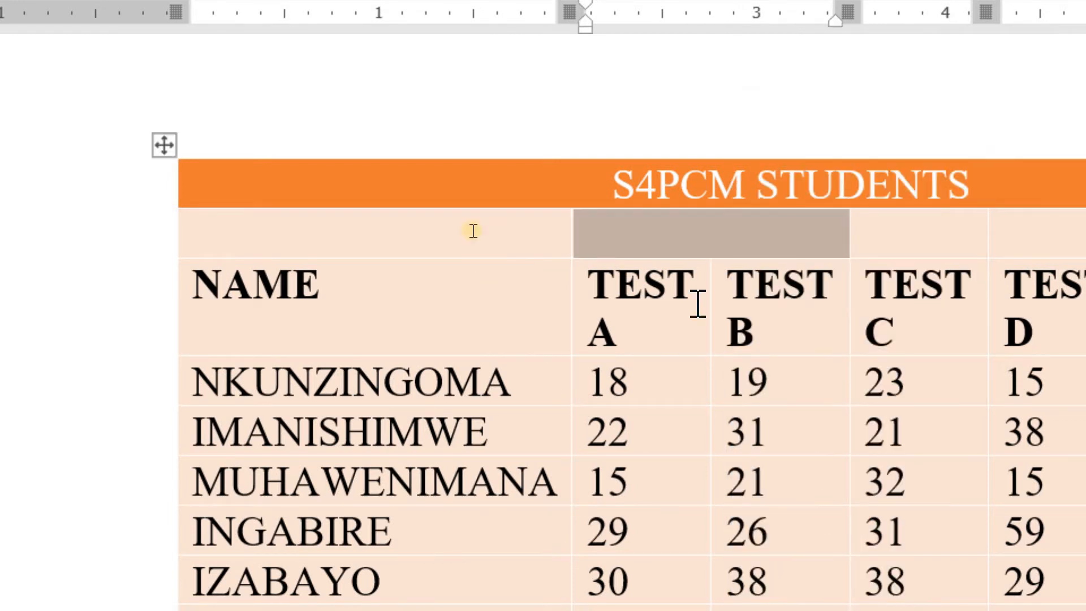
click(666, 237)
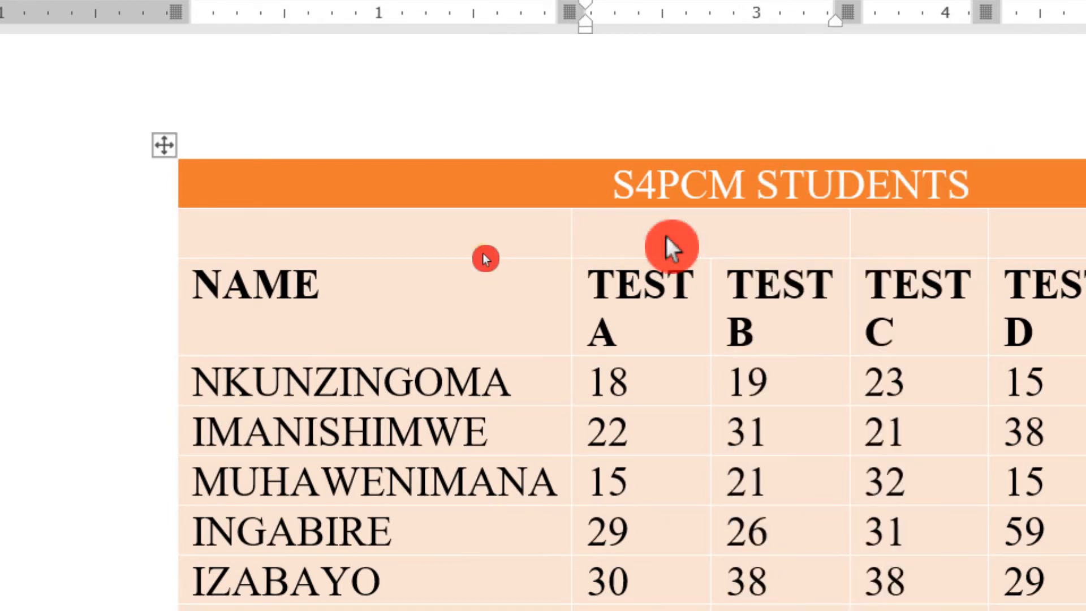
text(WEEK 1)
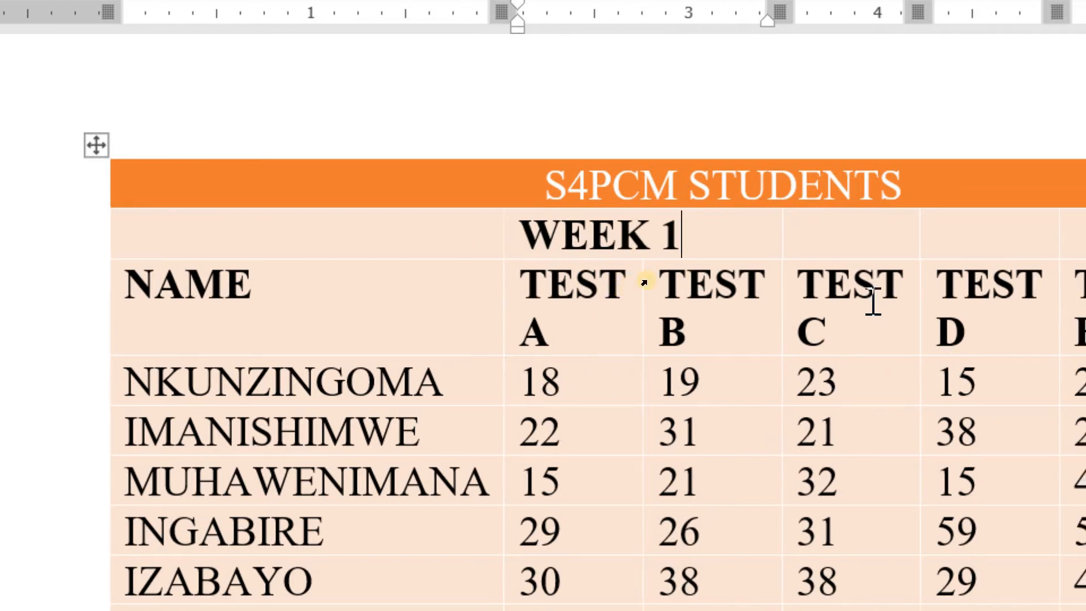
Merge the two blank cells above TEST C and TEST D, and enter "WEEK 2" in the merged cell.
drag(811, 232, 863, 235)
right_click(884, 242)
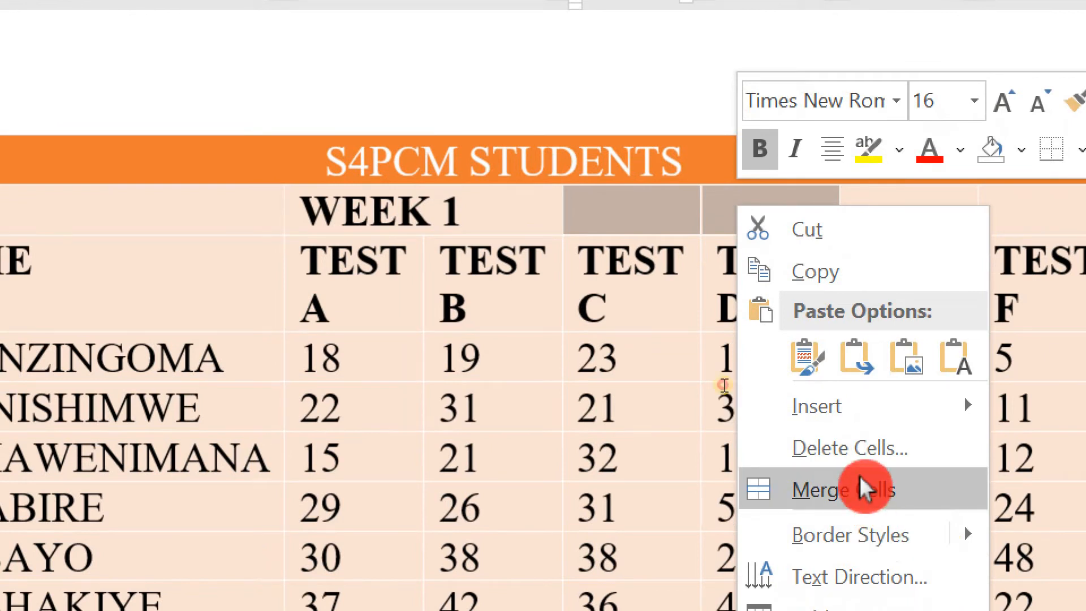
click(882, 509)
click(648, 214)
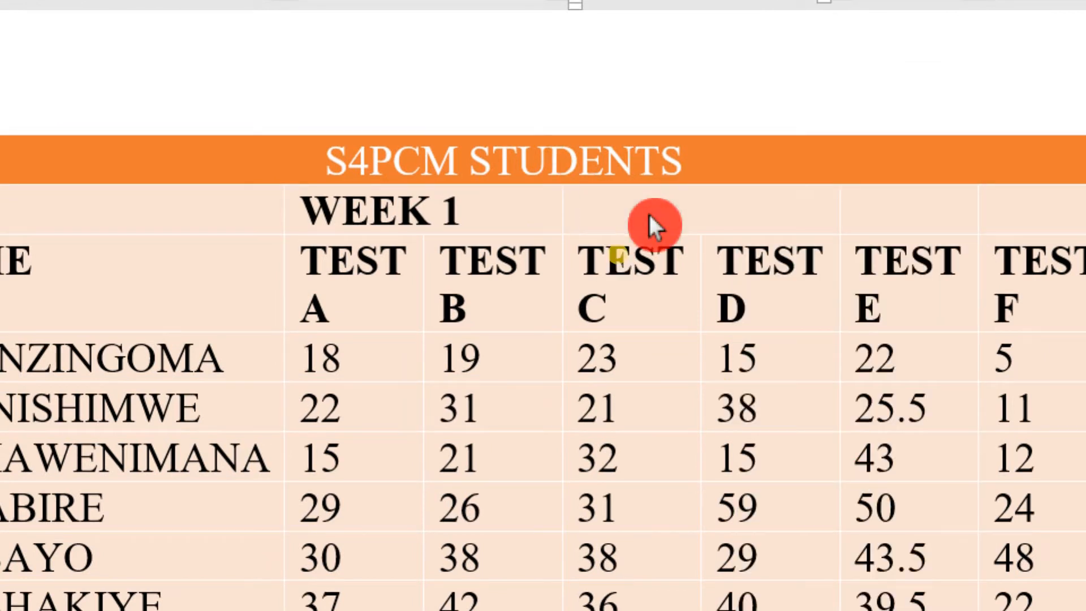
text(WEEK )
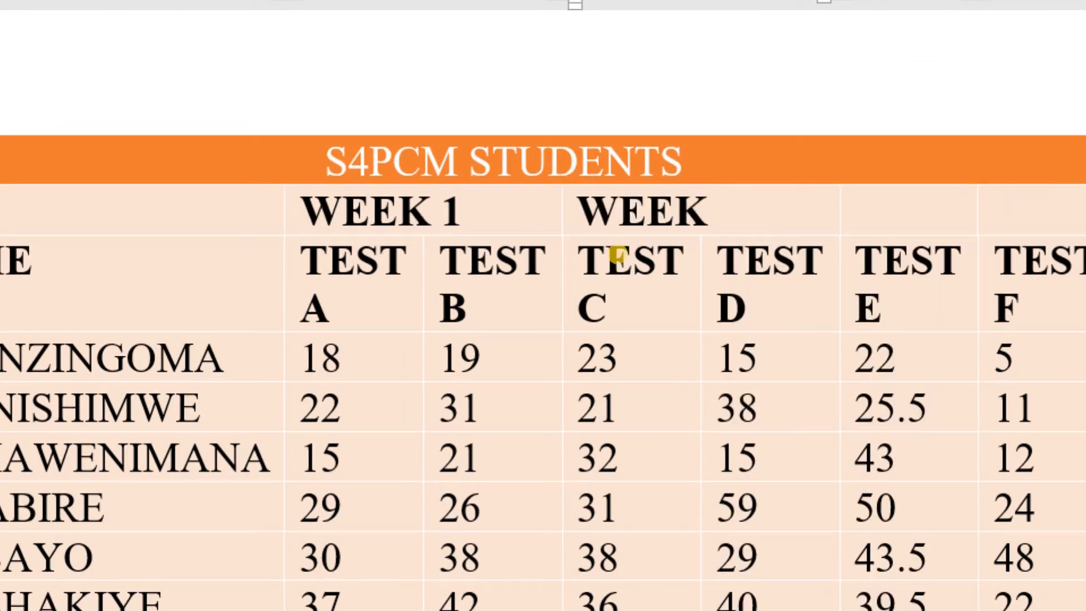
text(2)
Merge the two blank cells above TEST E and TEST F, and enter "WEEK 3" in the merged cell.
click(909, 212)
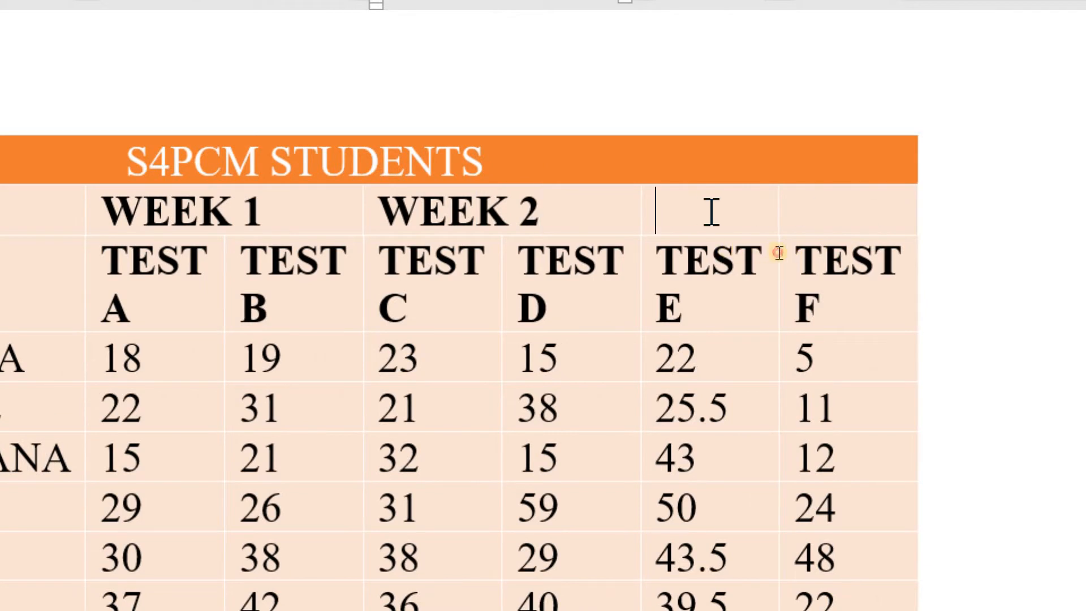
drag(711, 212, 800, 208)
right_click(815, 212)
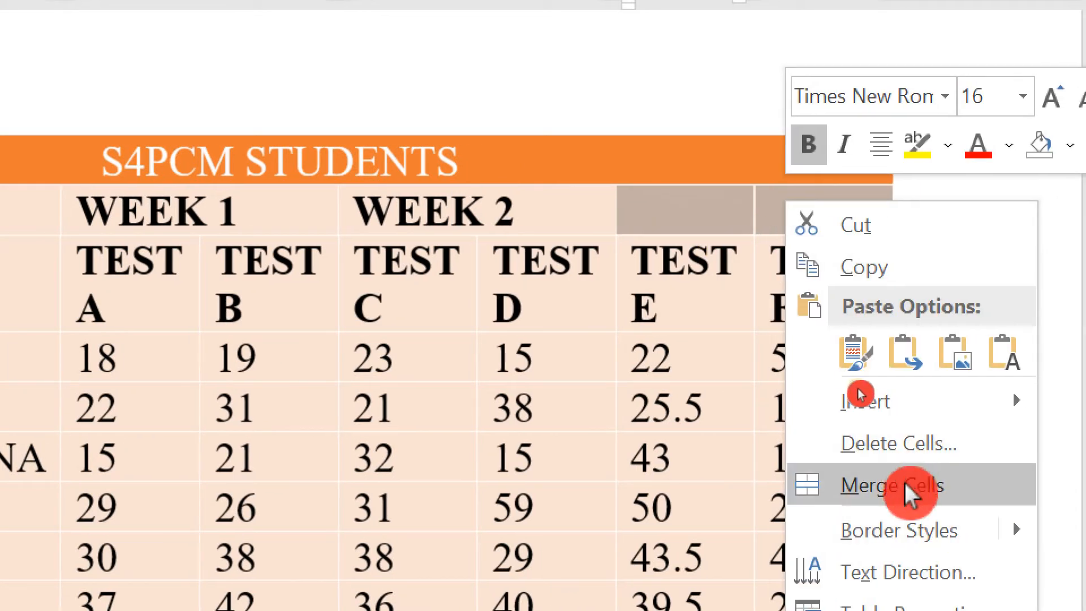
click(905, 482)
text(WEE)
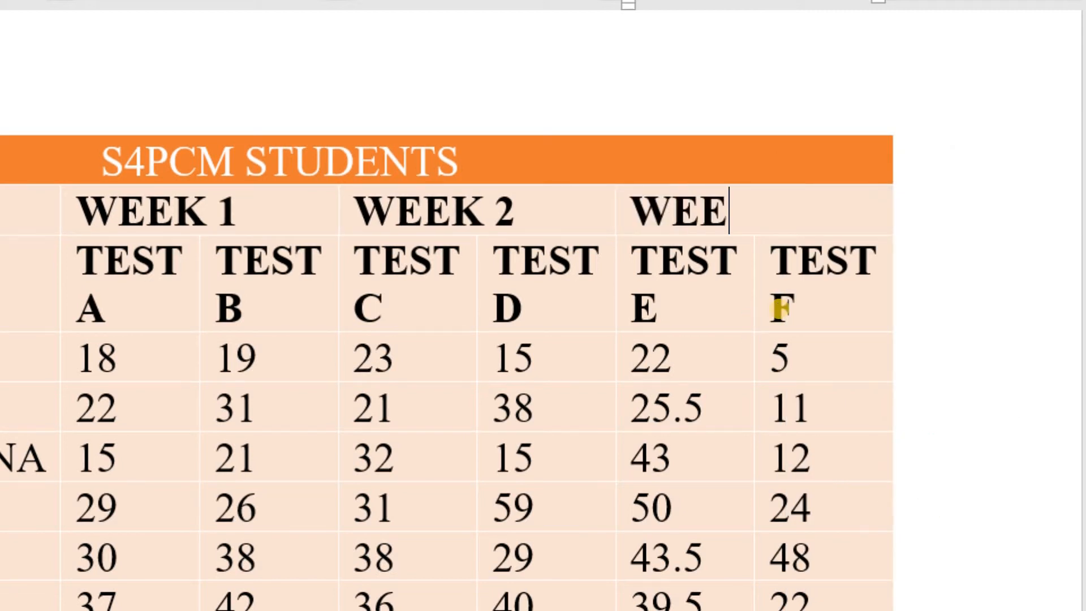
text(K E)
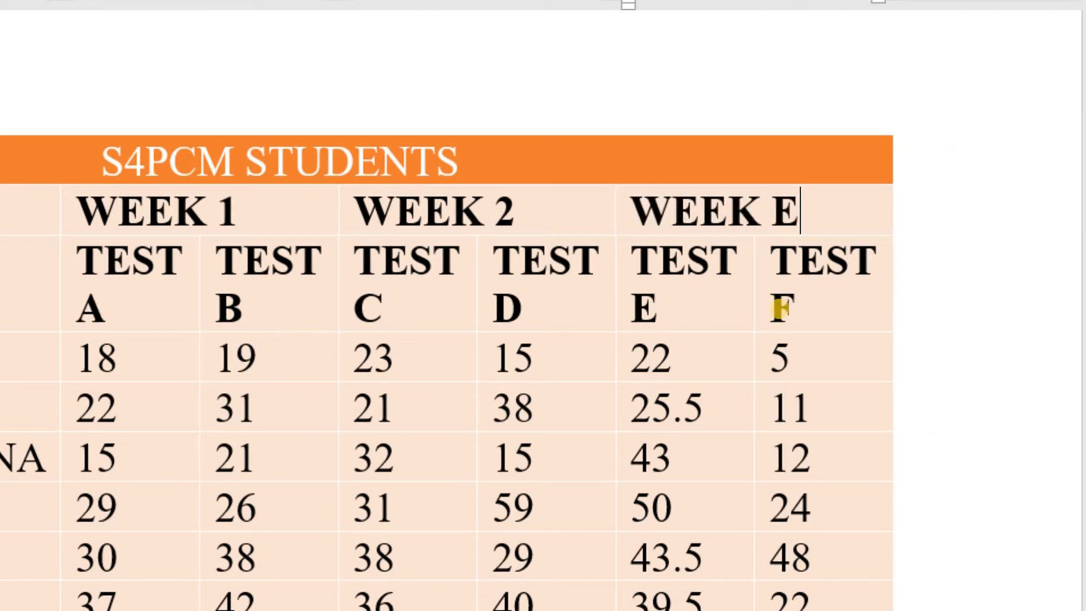
key(BackSpace)
text(3)
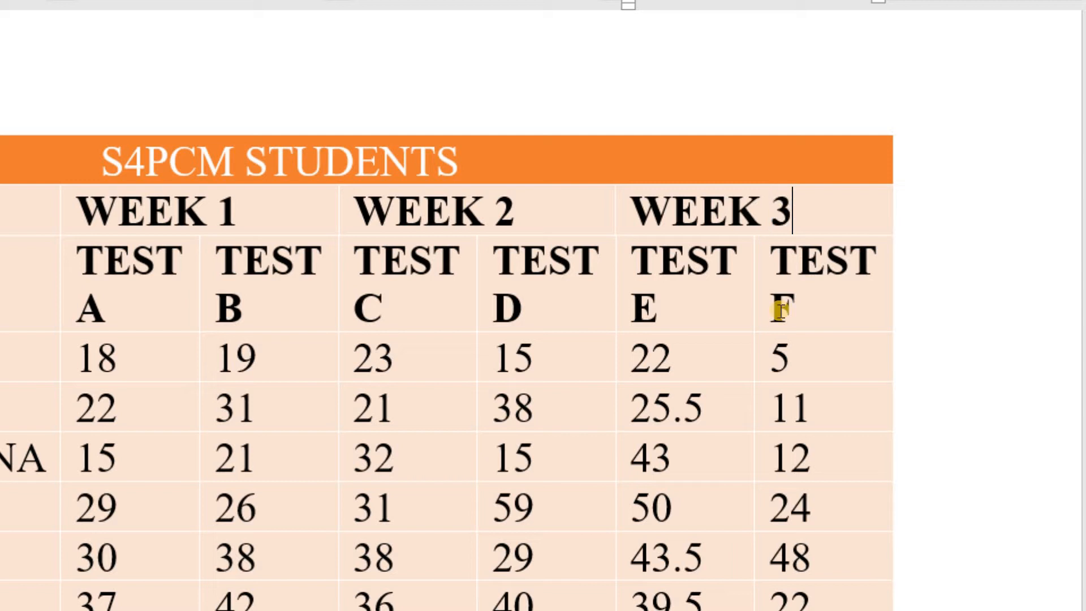
Centre the WEEK 1, WEEK 2 and WEEK 3 headings within their merged cells.
drag(189, 198, 912, 226)
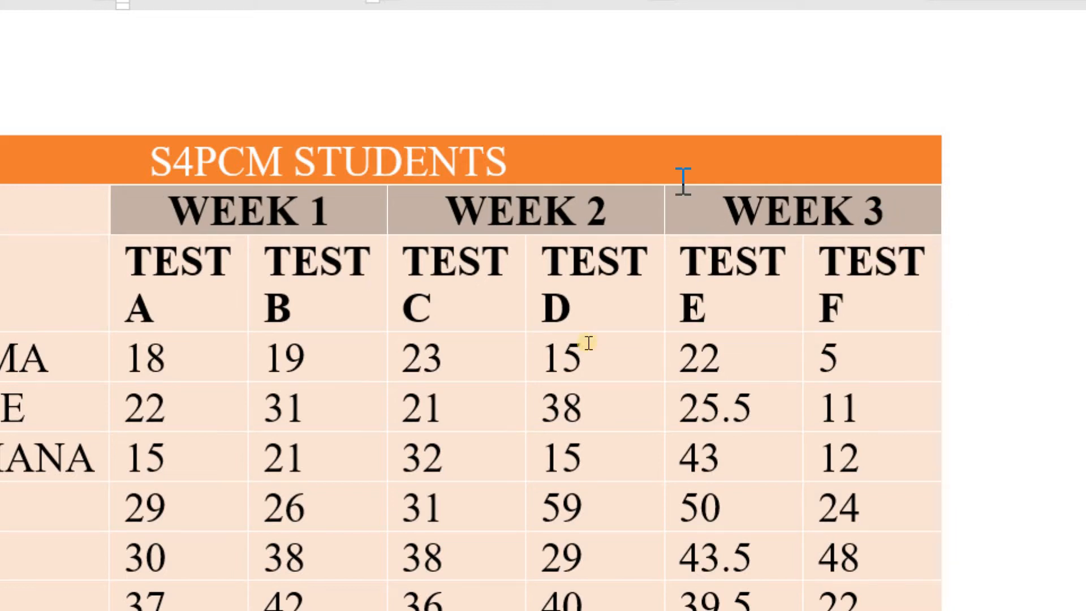
key(ctrl+e)
click(405, 396)
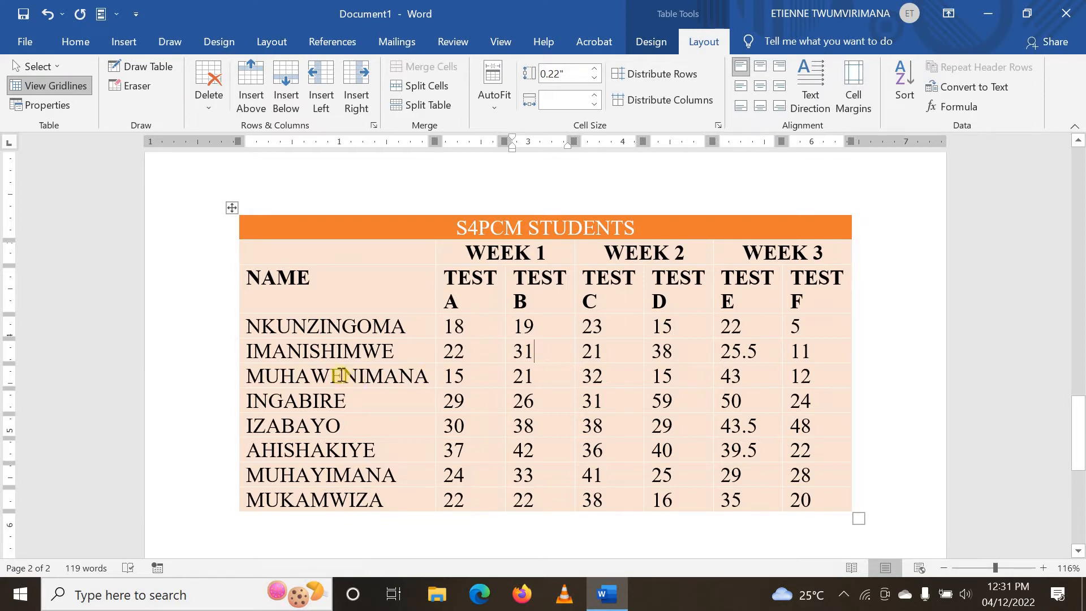
Increase the height of the second-to-last student row to about 0.73 inches by lowering its bottom border.
click(255, 497)
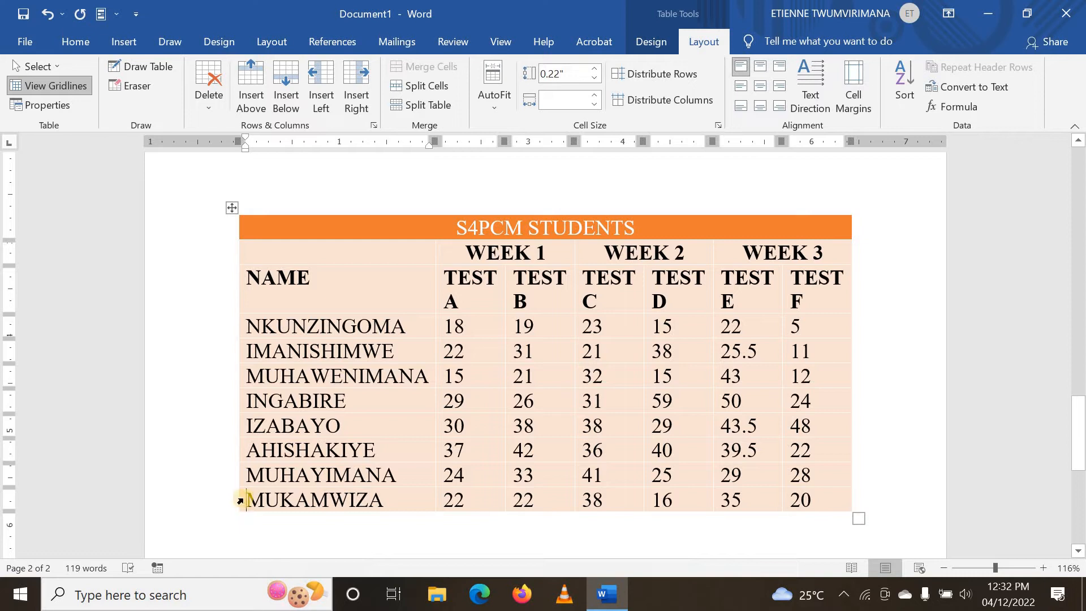
mouse_move(232, 511)
click(288, 549)
click(314, 518)
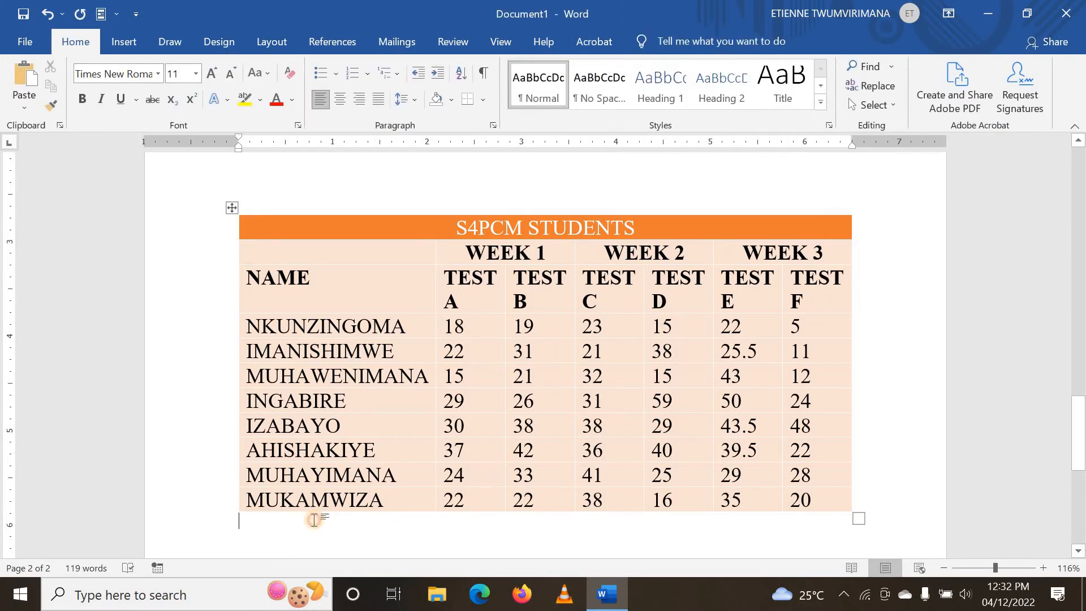
click(329, 498)
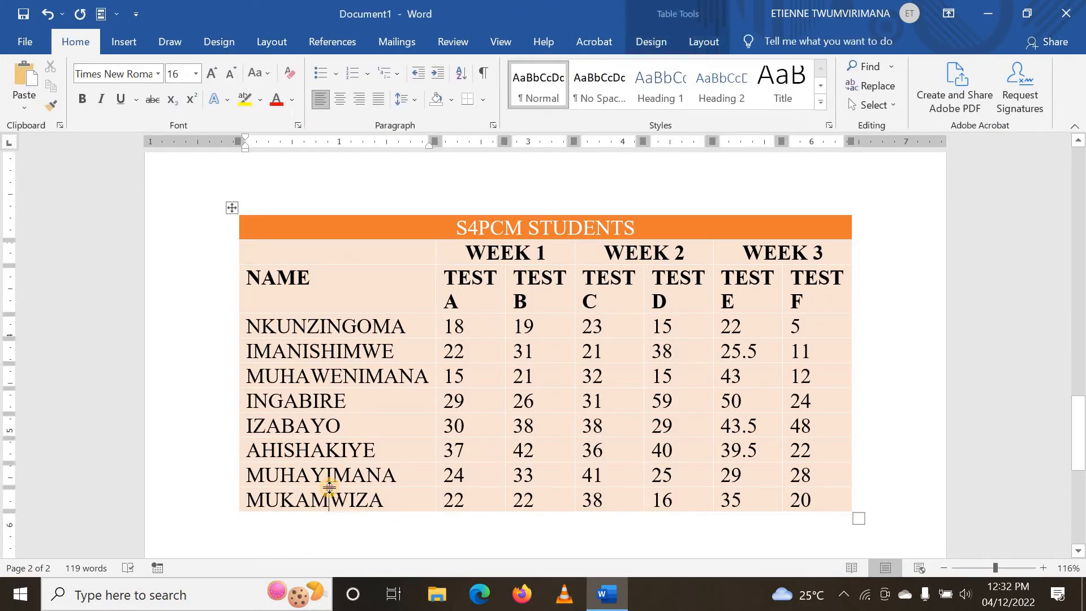
drag(329, 486, 352, 529)
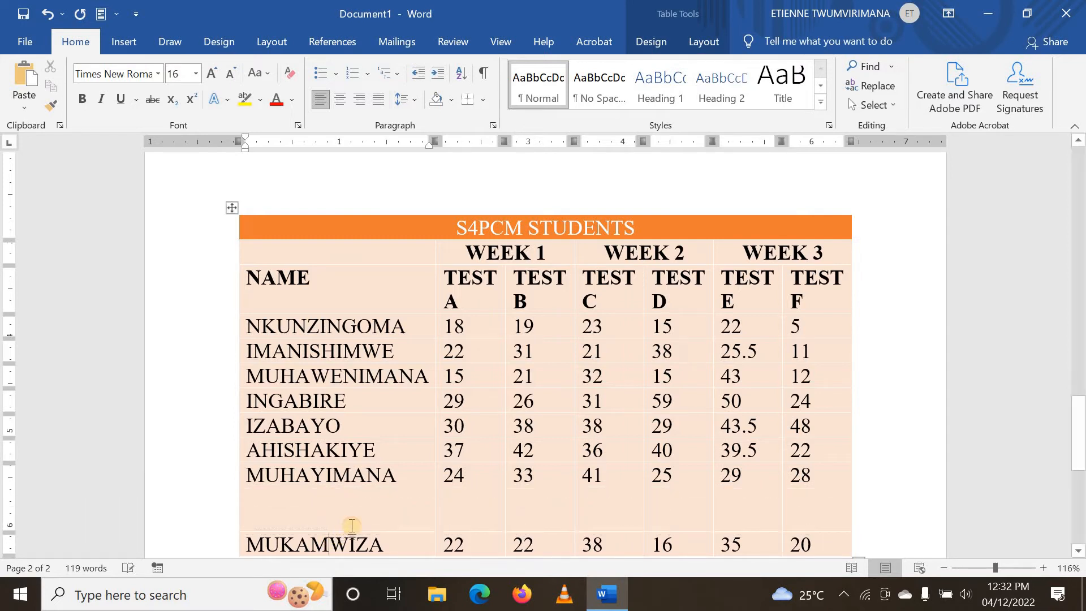
Split the TEST B cell of the enlarged second-to-last row into 2 columns and 1 row.
click(489, 482)
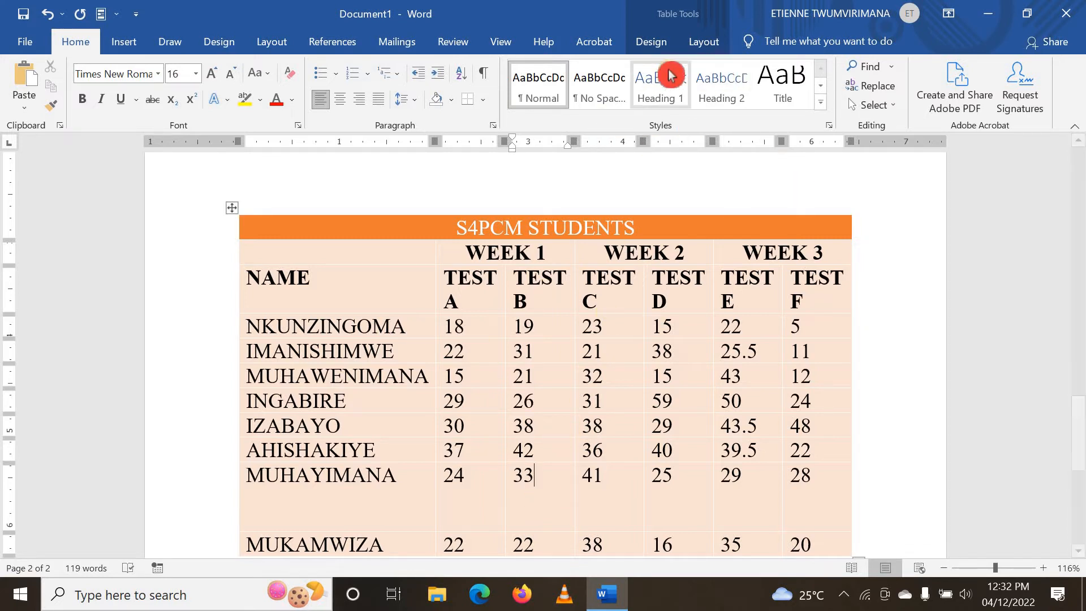
click(702, 50)
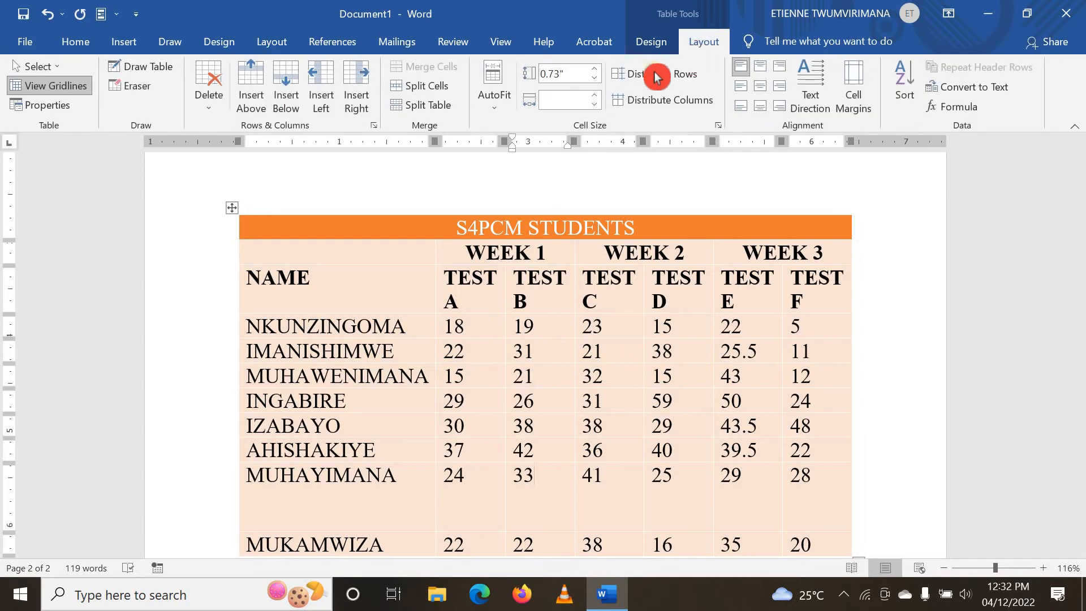
click(425, 88)
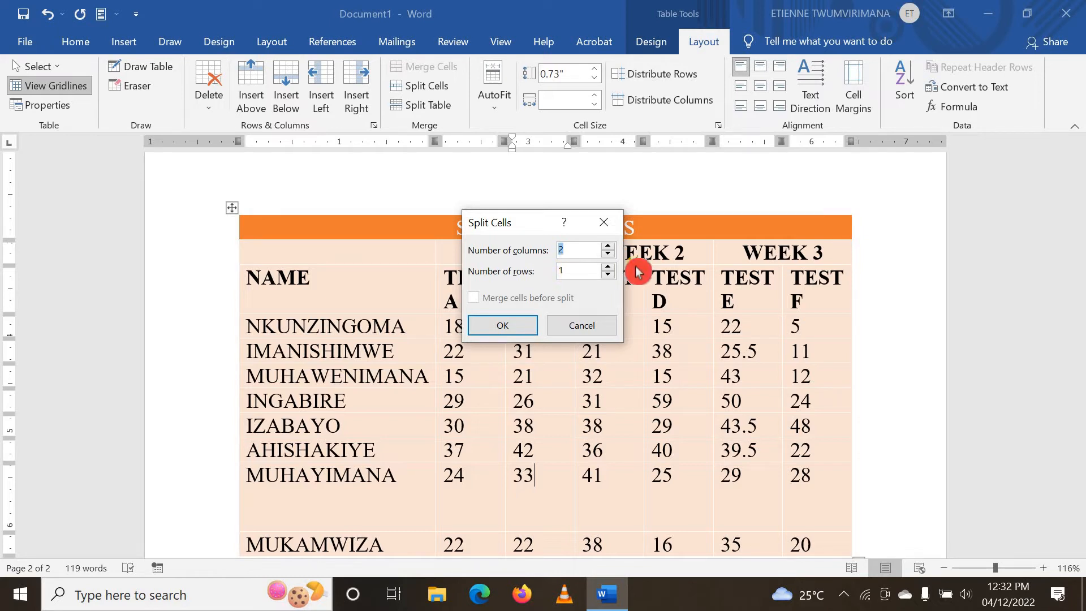
click(609, 268)
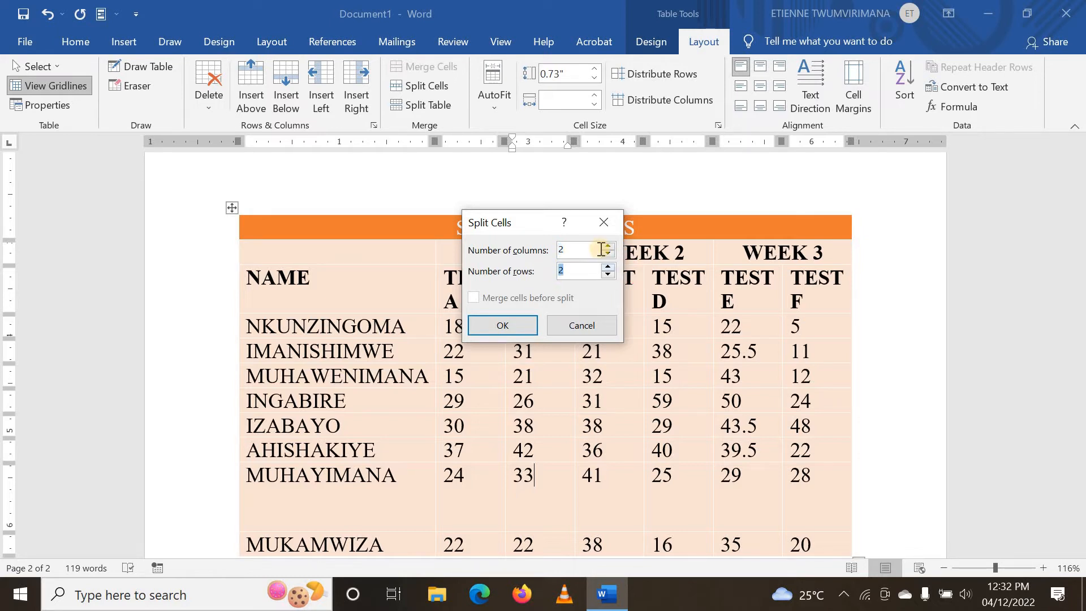
click(609, 277)
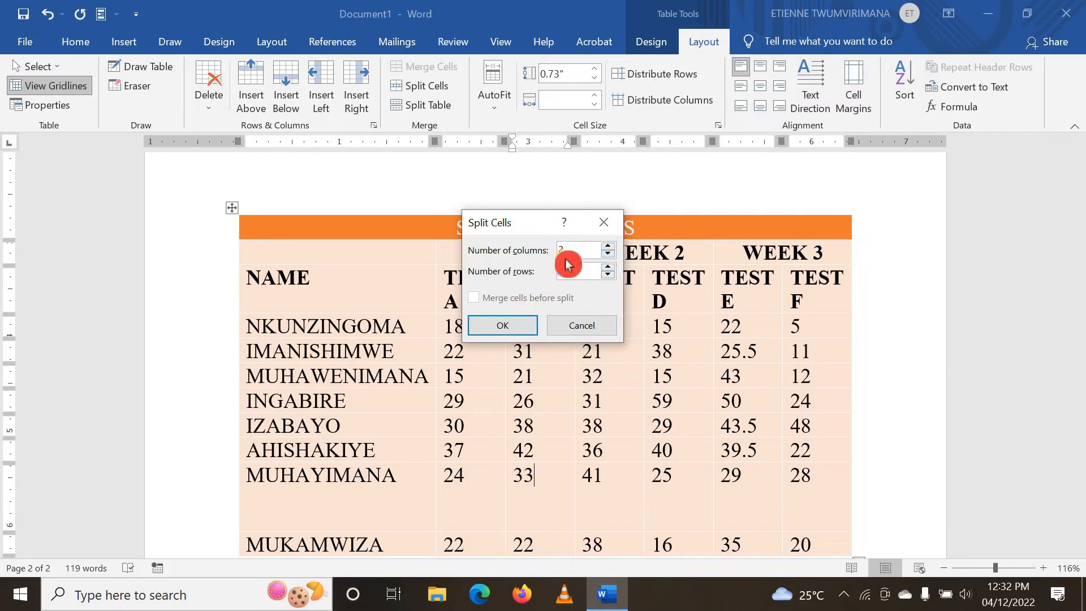
click(518, 331)
click(562, 476)
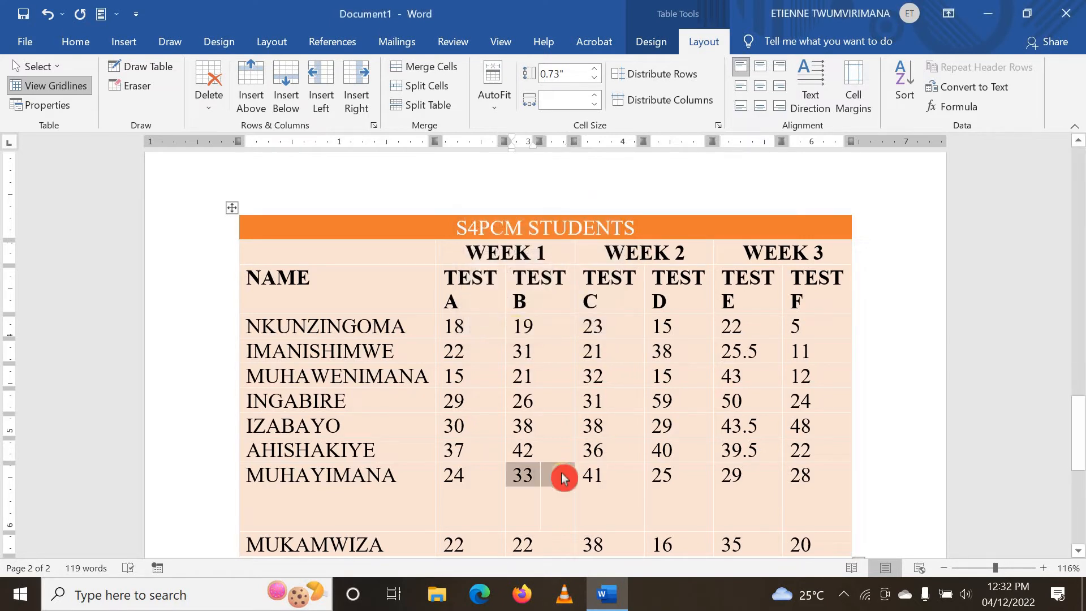
right_click(543, 489)
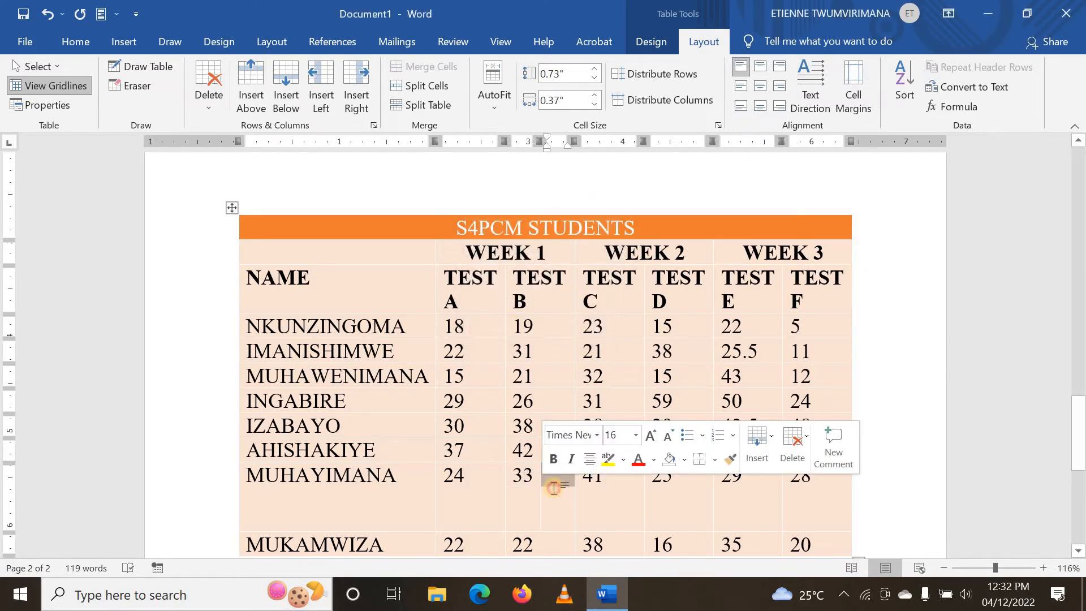
click(537, 485)
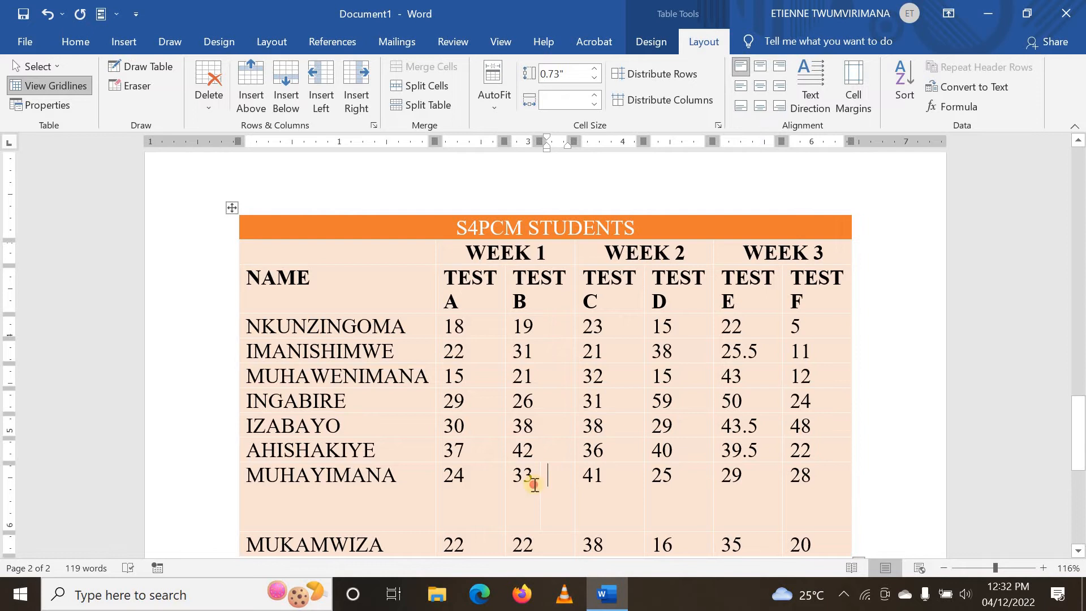
click(565, 484)
click(543, 486)
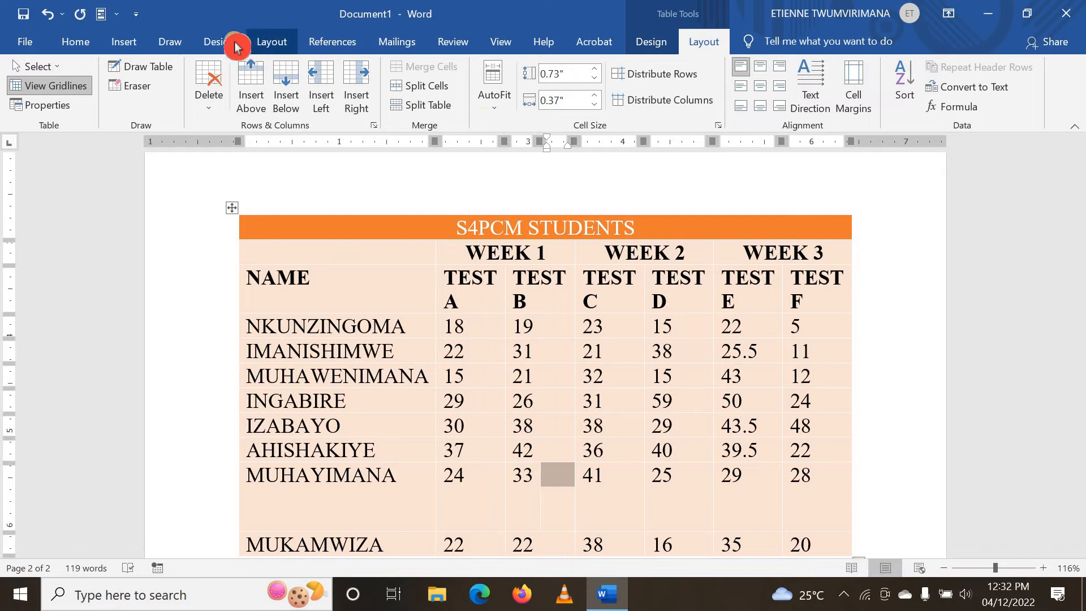
Apply the grid table style with a black header row, white body and thin gridlines to the table.
click(649, 41)
click(638, 103)
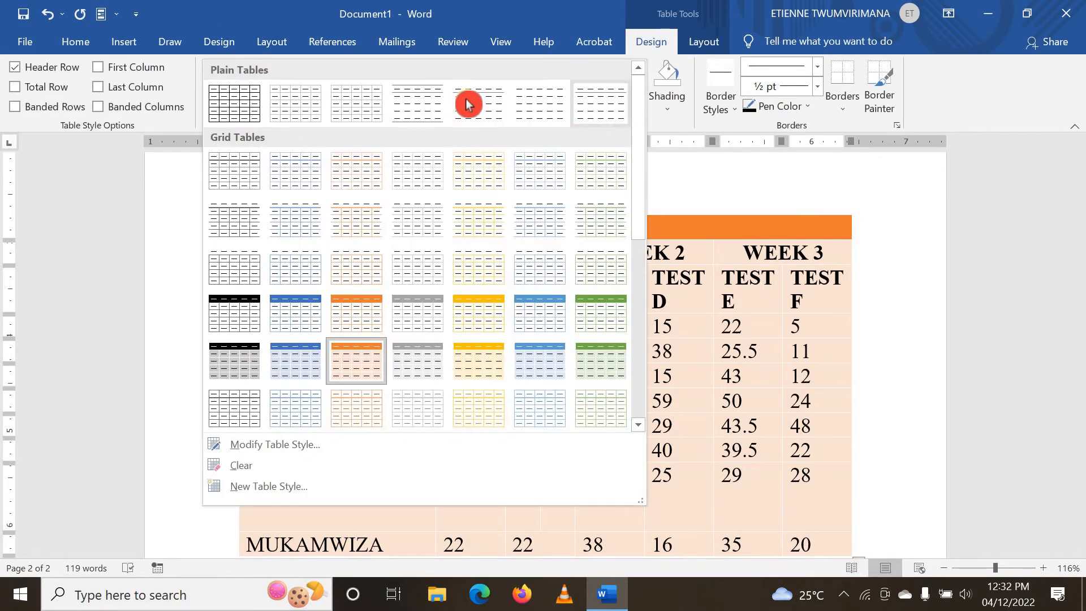
click(252, 314)
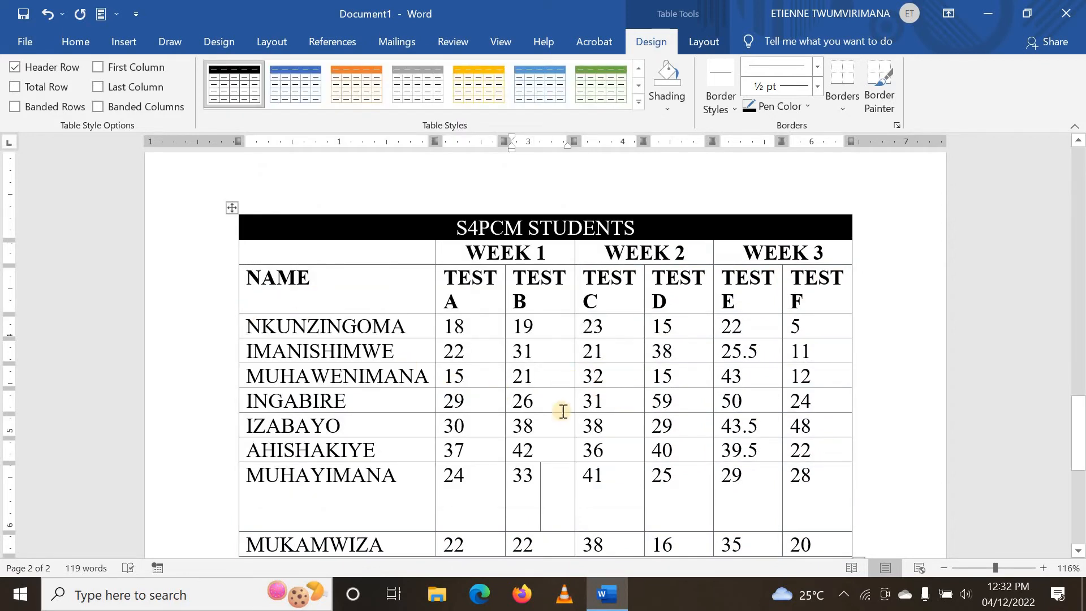
click(548, 480)
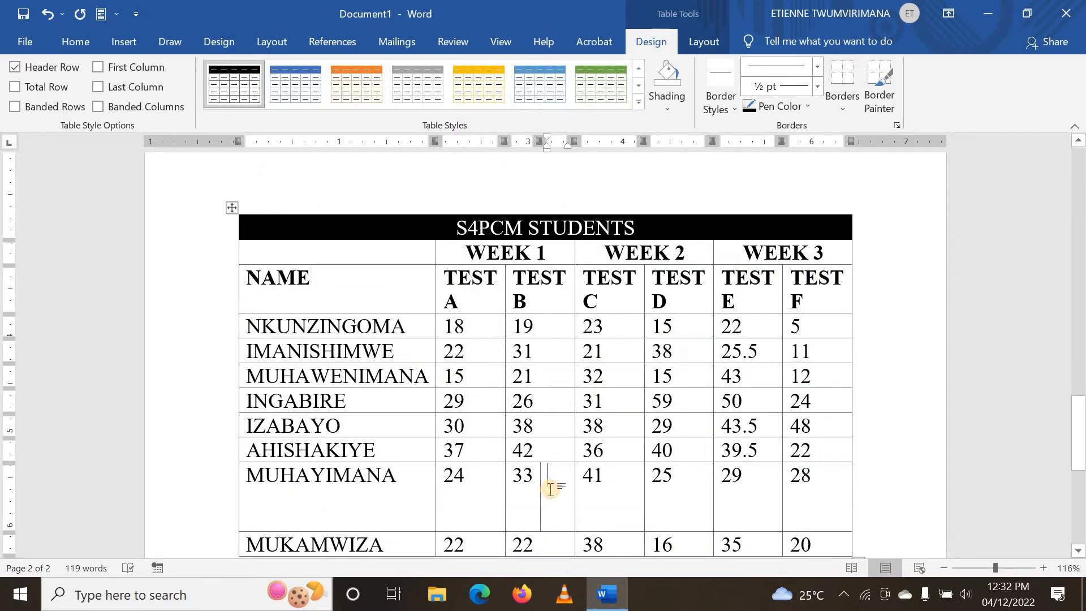
Try splitting the TEST C cell of the second-to-last row into 3 columns and 2 rows, and undo the split.
click(590, 481)
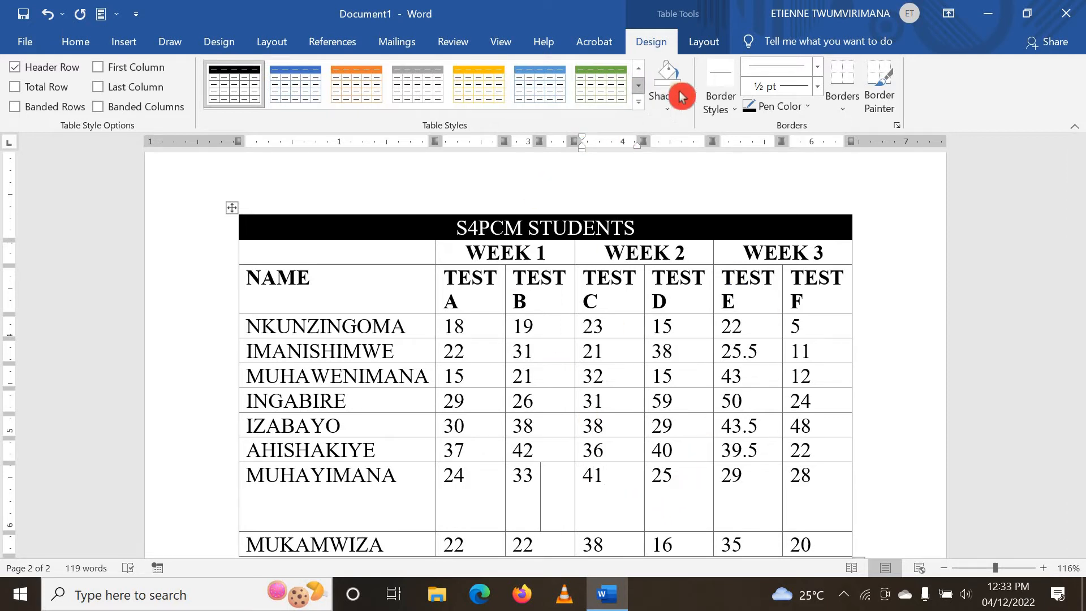
click(702, 42)
click(426, 89)
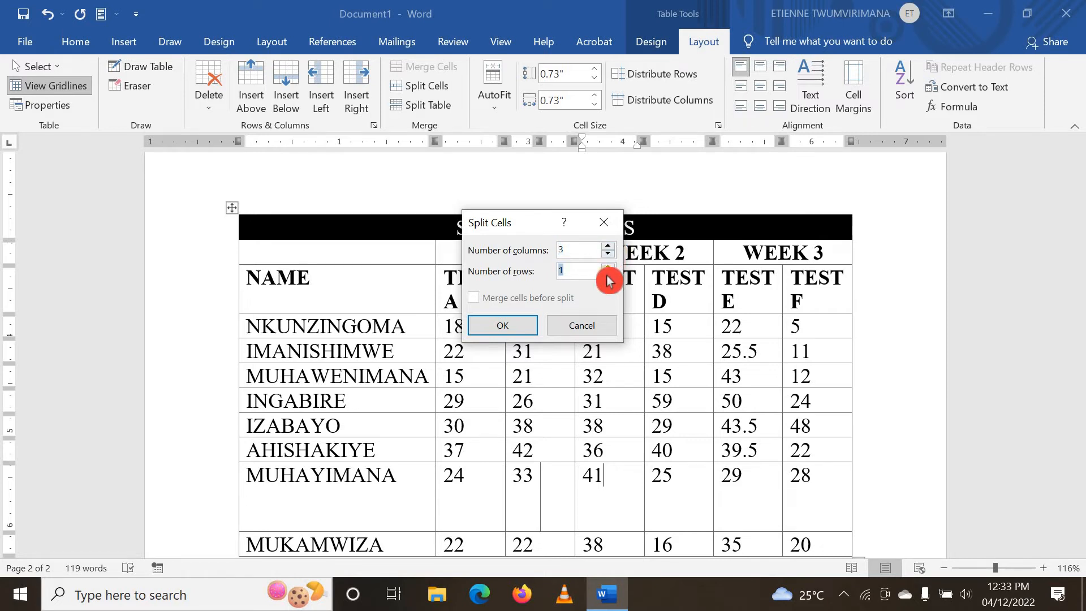
click(502, 325)
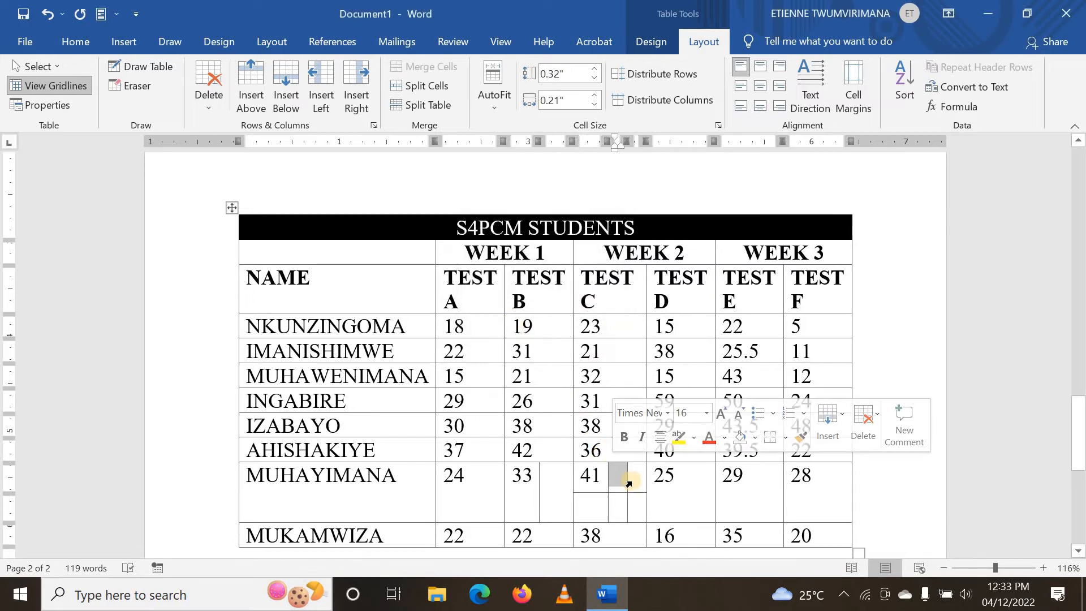
click(616, 506)
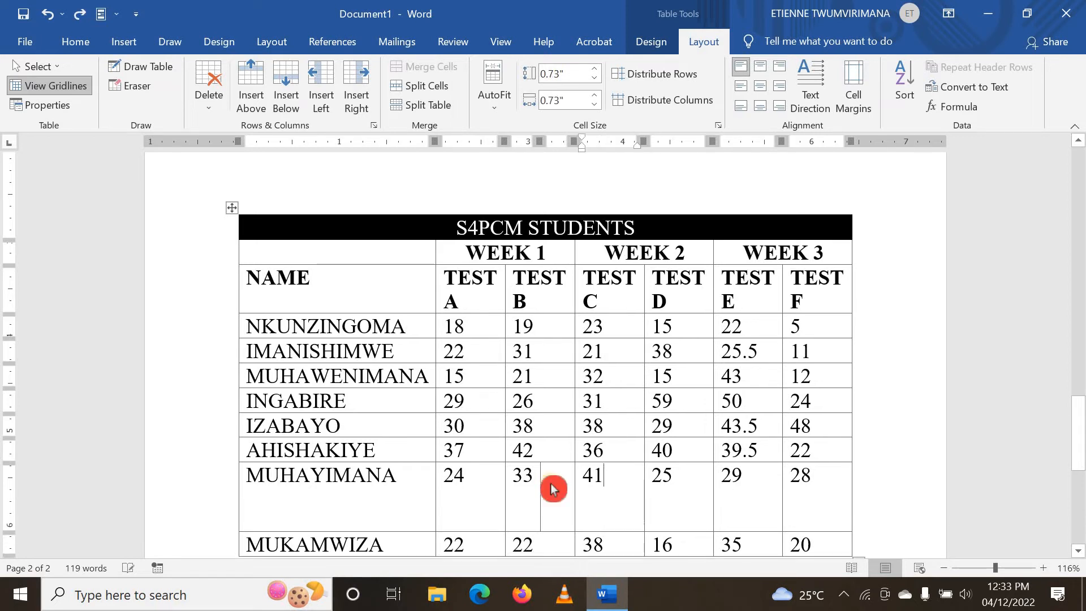
Undo the black-header table style, the TEST B cell split and the height increase of the second-to-last student row.
key(ctrl+z)
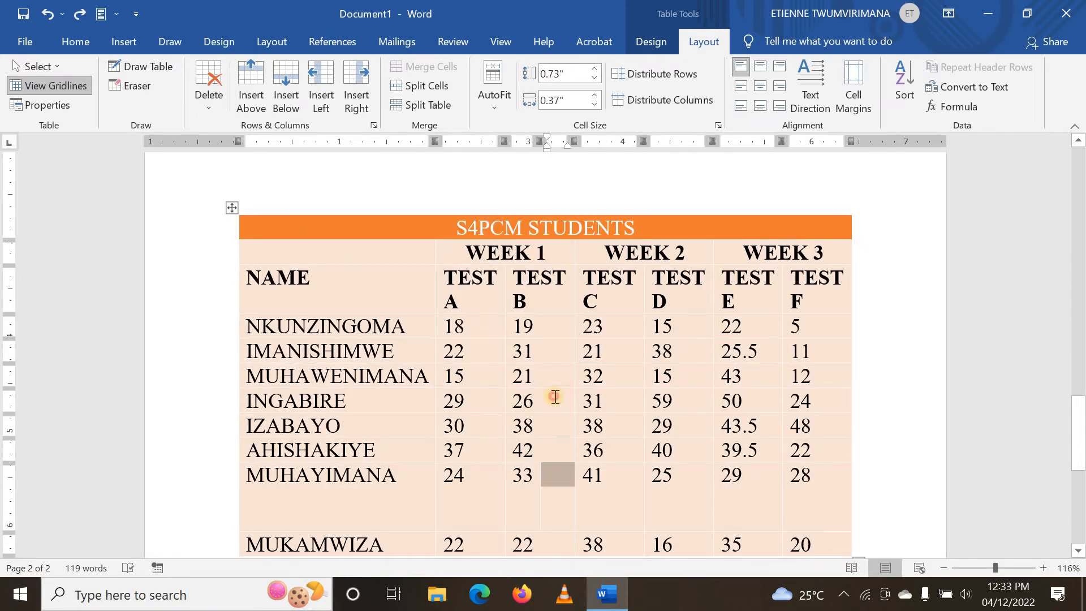
click(555, 397)
key(ctrl+z)
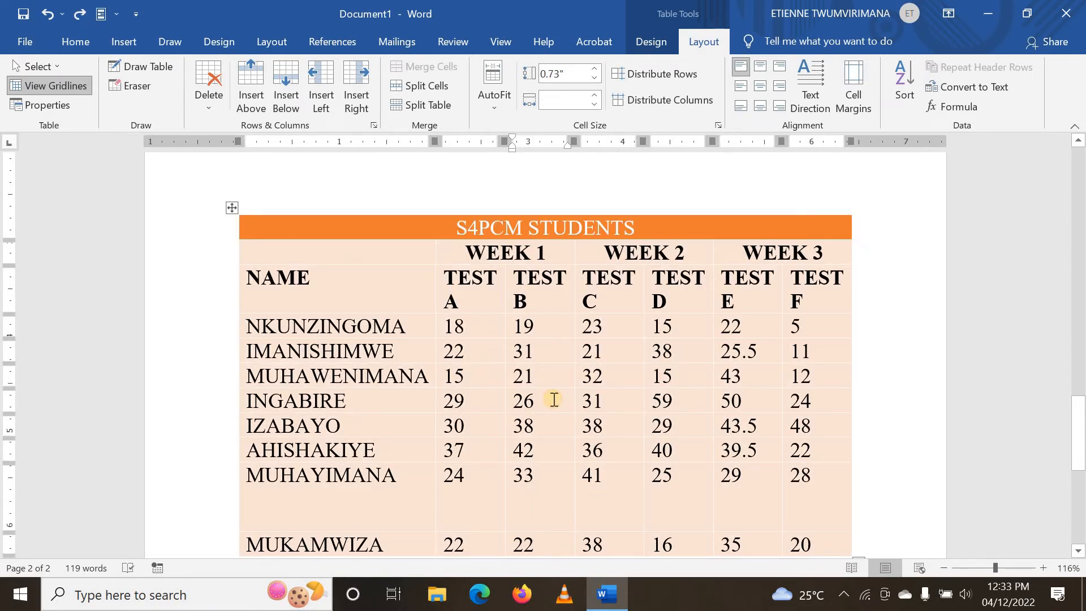
key(ctrl+z)
click(554, 400)
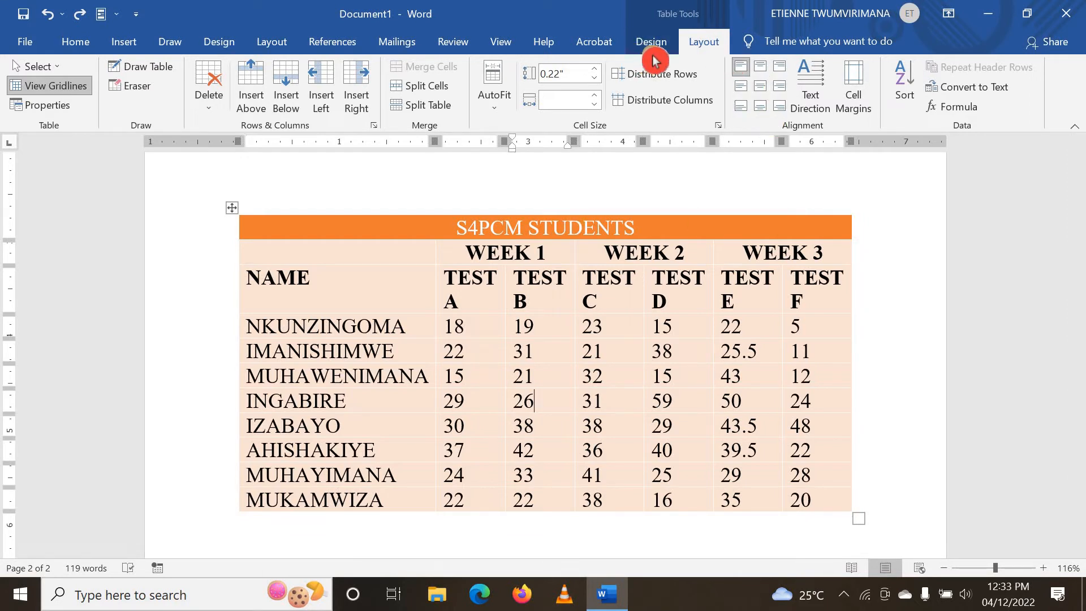
Apply the grid table style with a black header row, white body and thin gridlines to the students table.
click(670, 42)
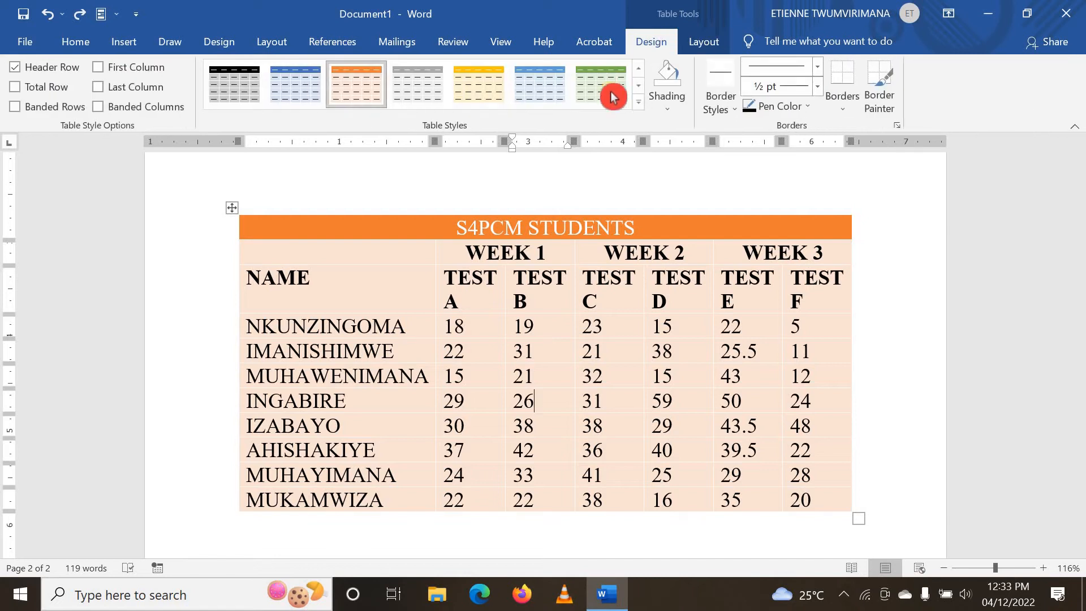
click(639, 102)
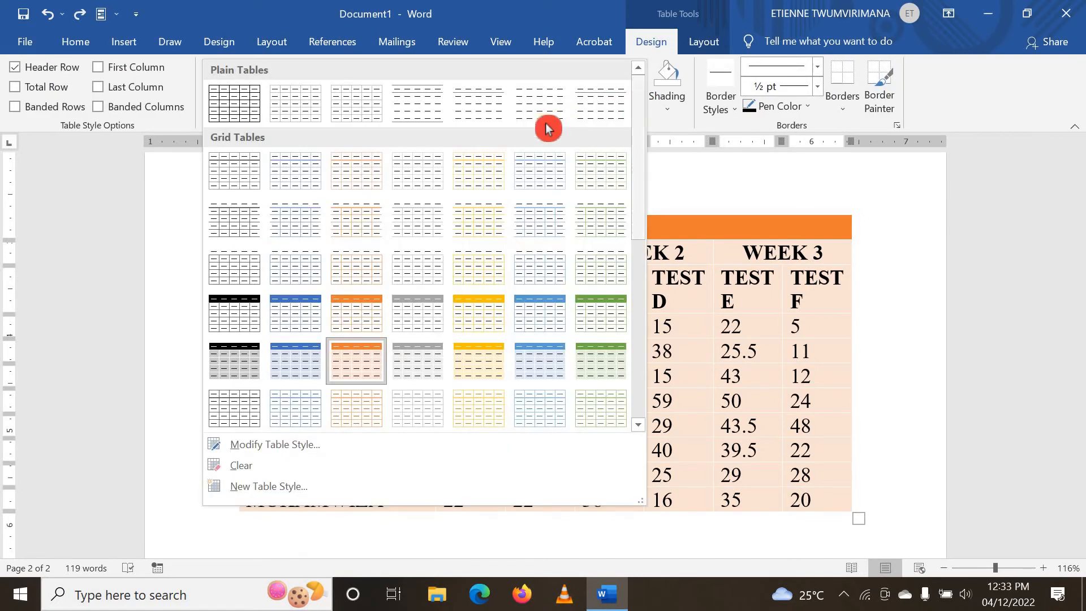
click(244, 318)
click(585, 402)
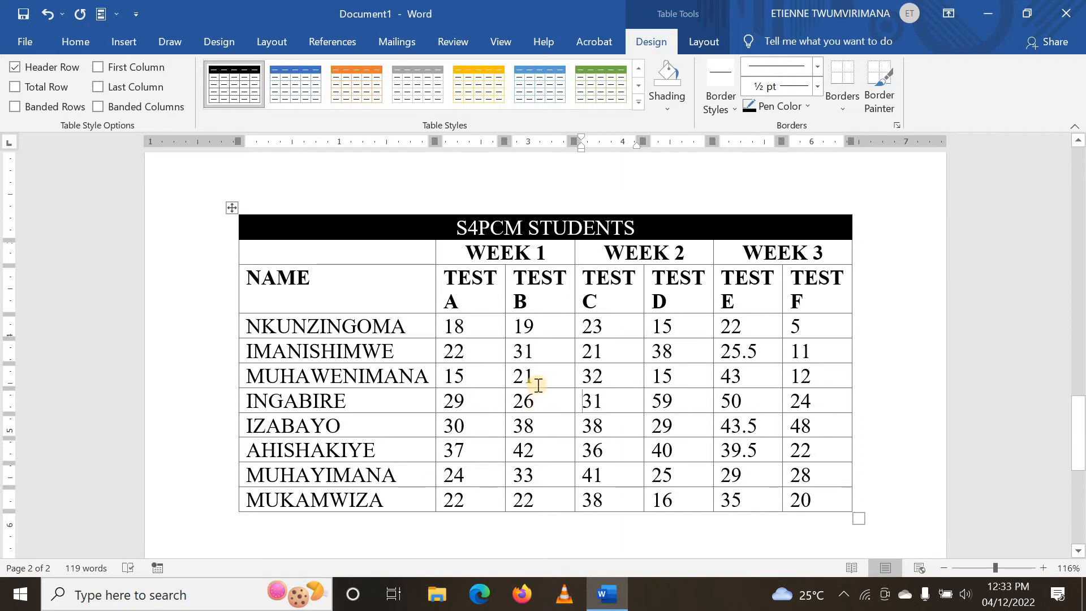
Color the topic list item "Resize Rows and Columns" red.
scroll(534, 421, up, 10)
scroll(538, 382, up, 10)
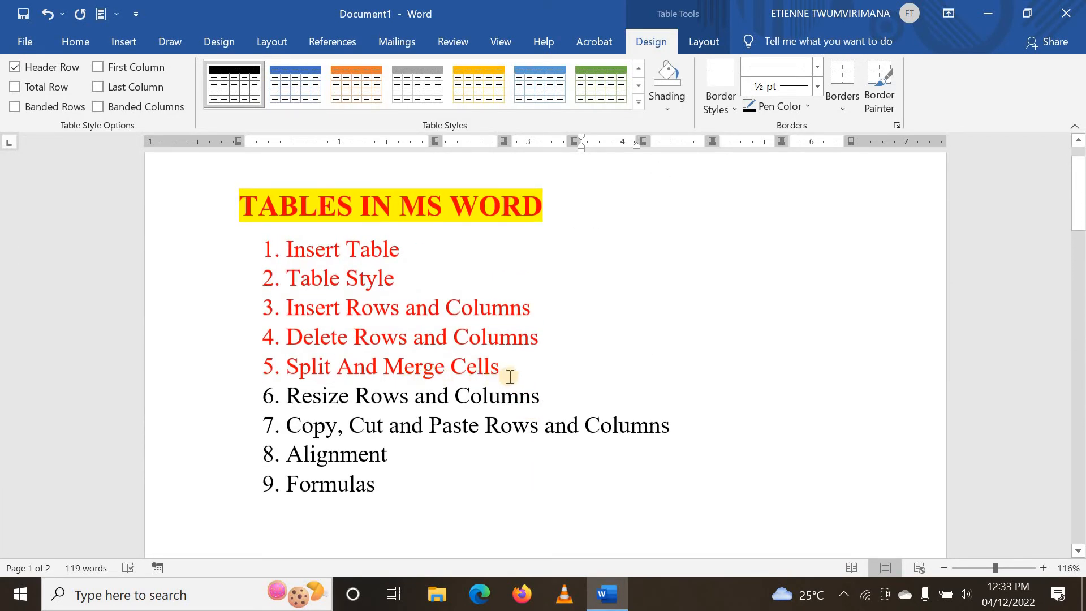
scroll(522, 381, down, 3)
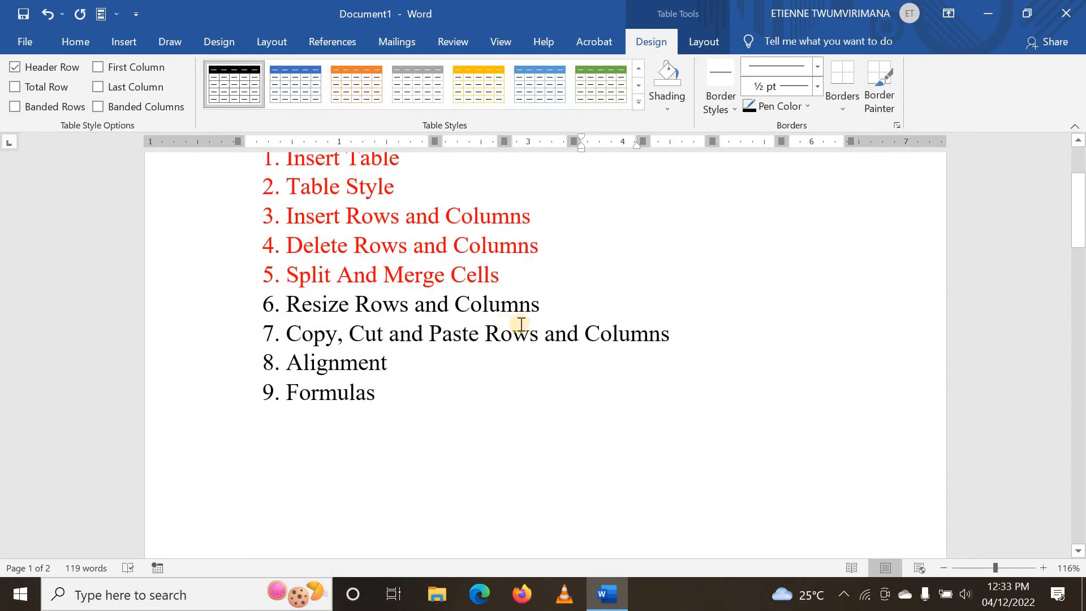
drag(544, 310, 286, 303)
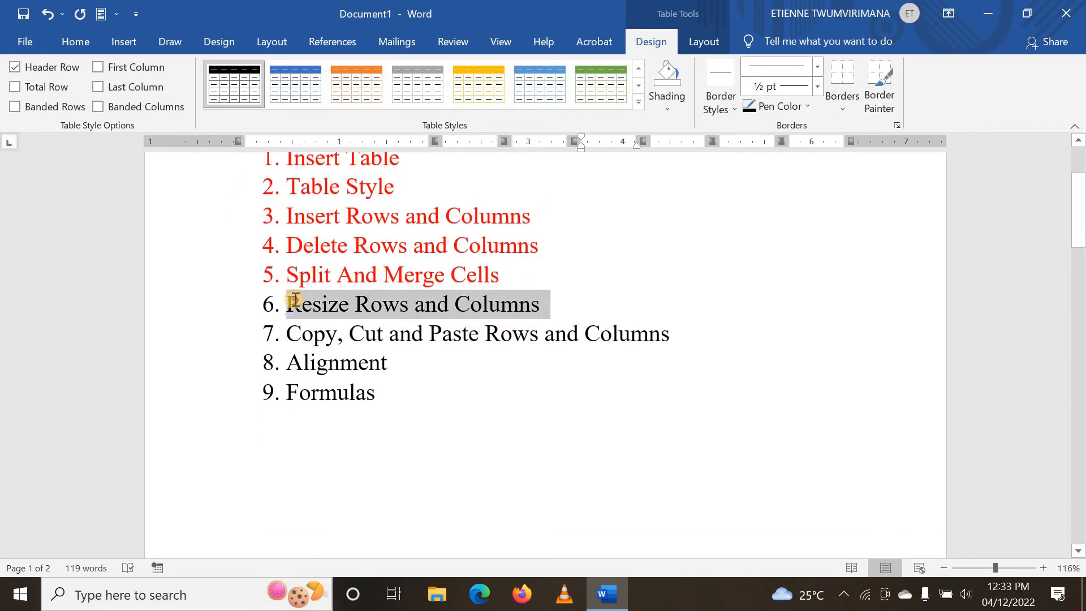
click(280, 101)
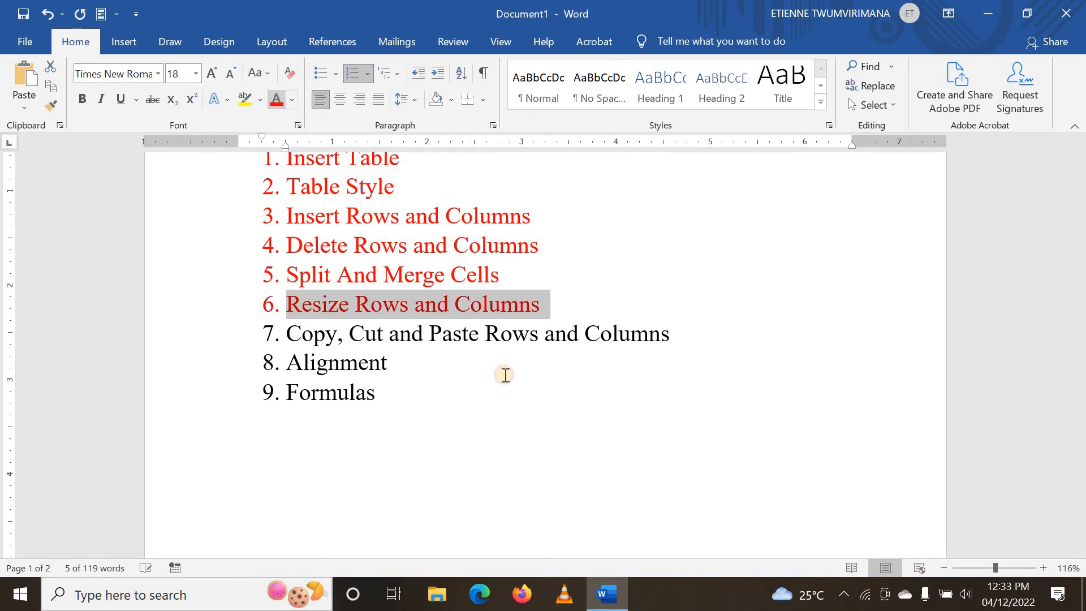
click(526, 402)
Place the cursor in the TEST B cell of the second student row of the table.
scroll(526, 401, down, 2)
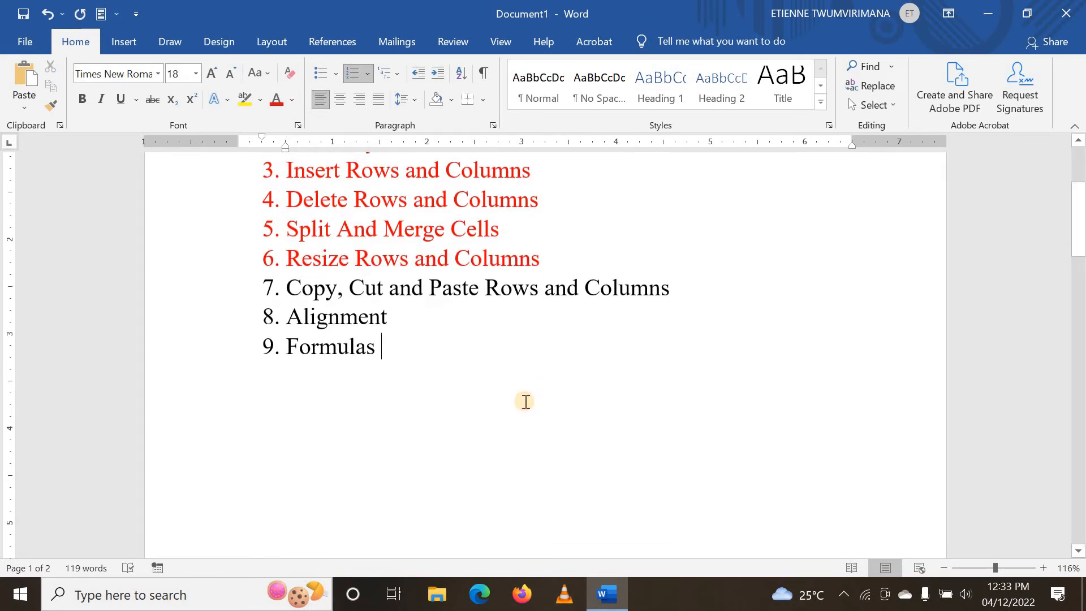
scroll(526, 402, down, 10)
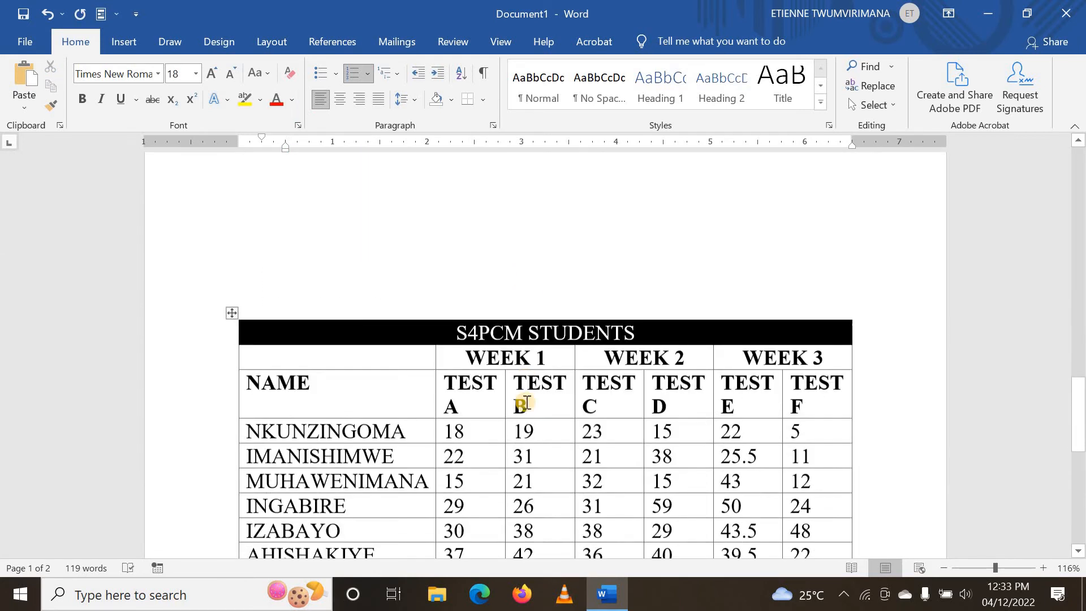
click(534, 415)
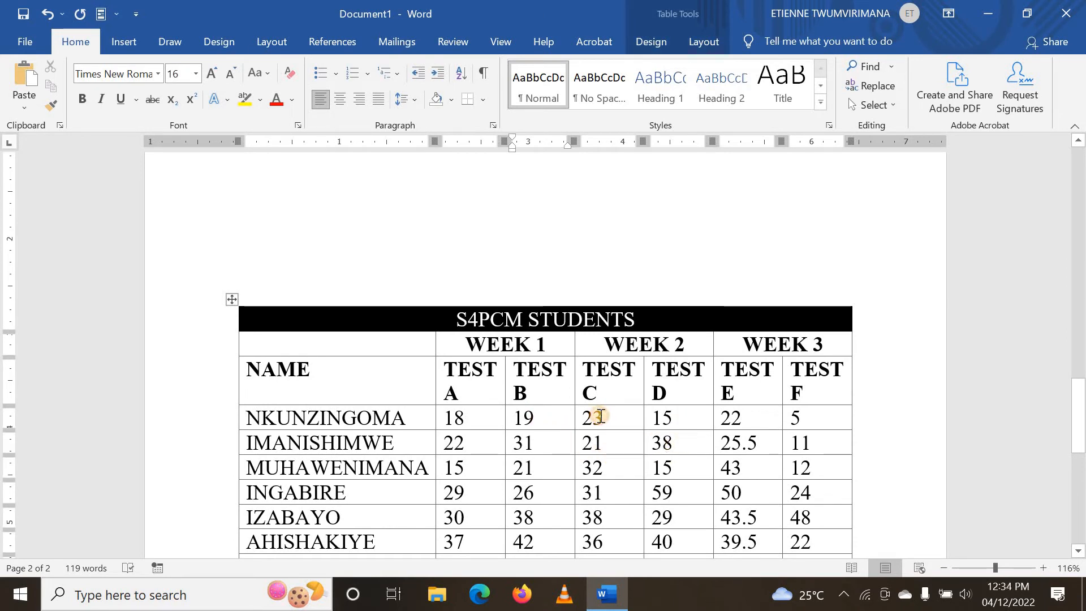
click(599, 415)
click(543, 441)
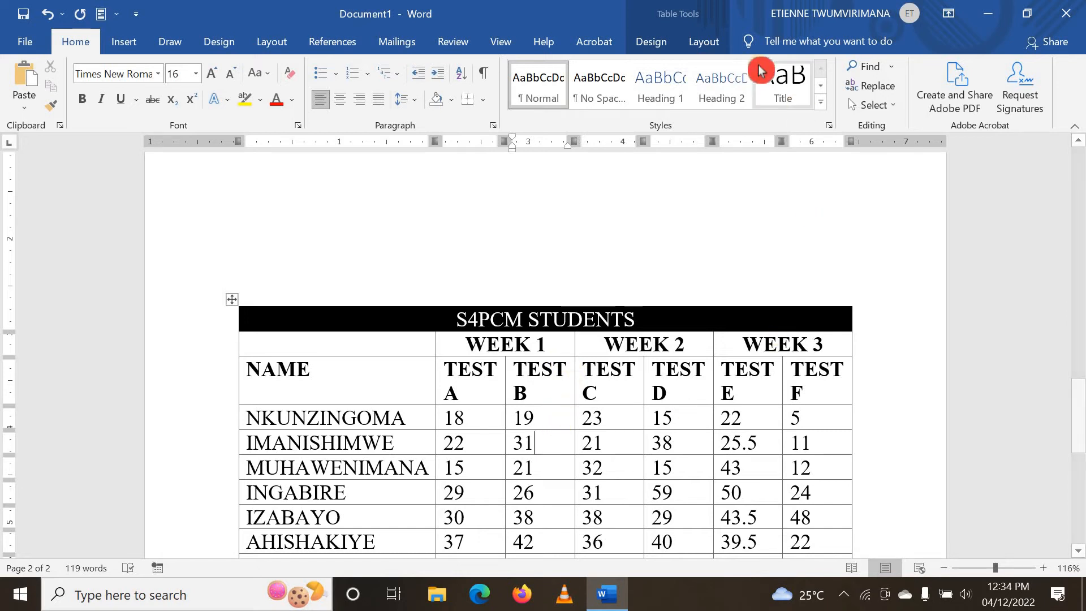
Compare the table's Design and Layout tools and examine the Cell Size settings for row height and column width.
click(708, 45)
click(651, 50)
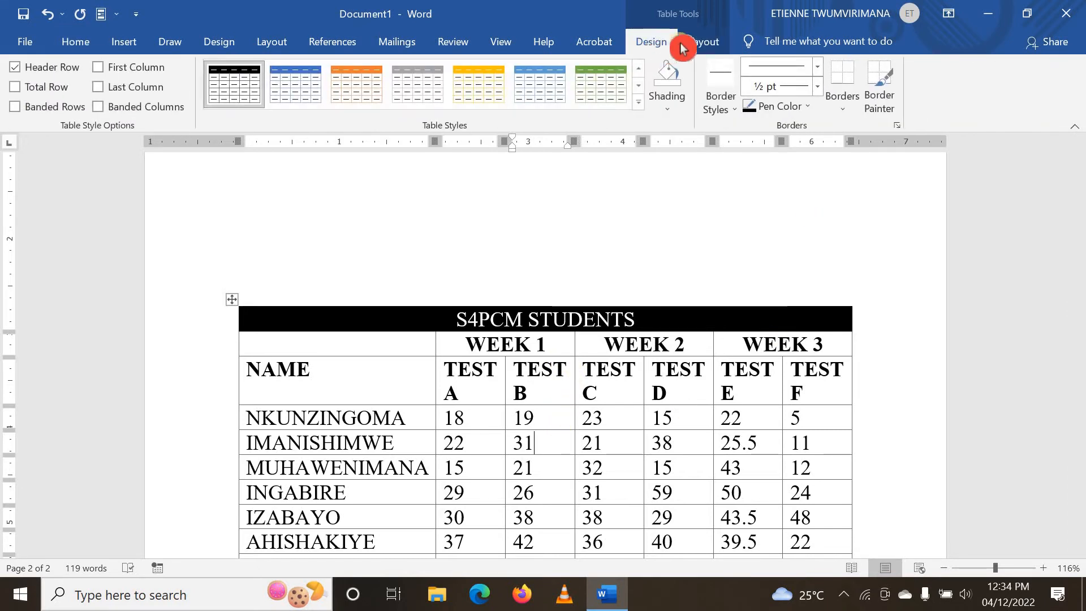
click(711, 38)
click(658, 42)
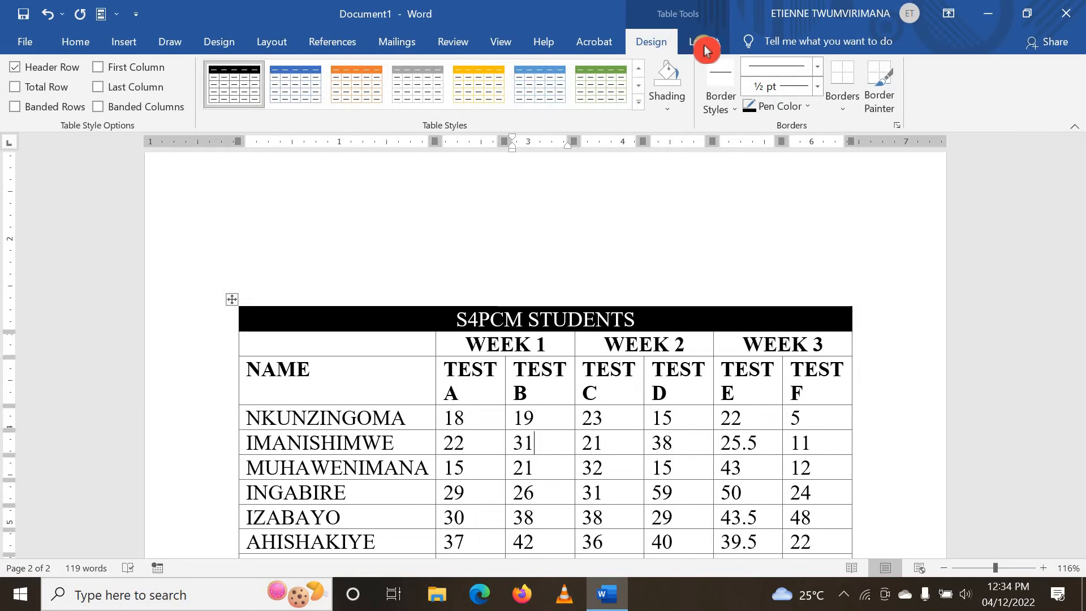
click(701, 44)
click(670, 44)
click(695, 44)
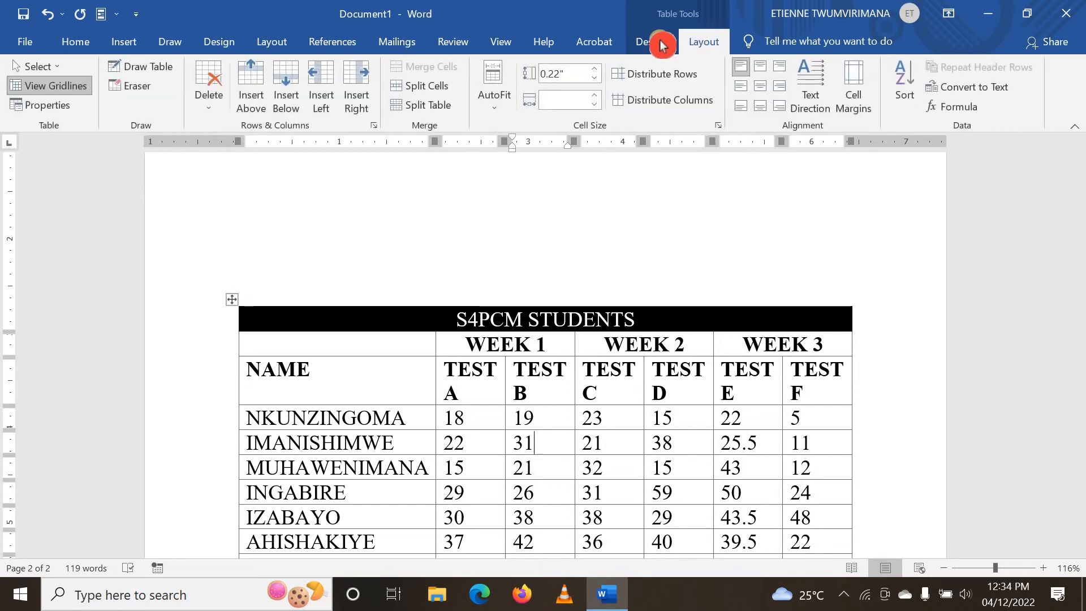
click(659, 43)
click(696, 45)
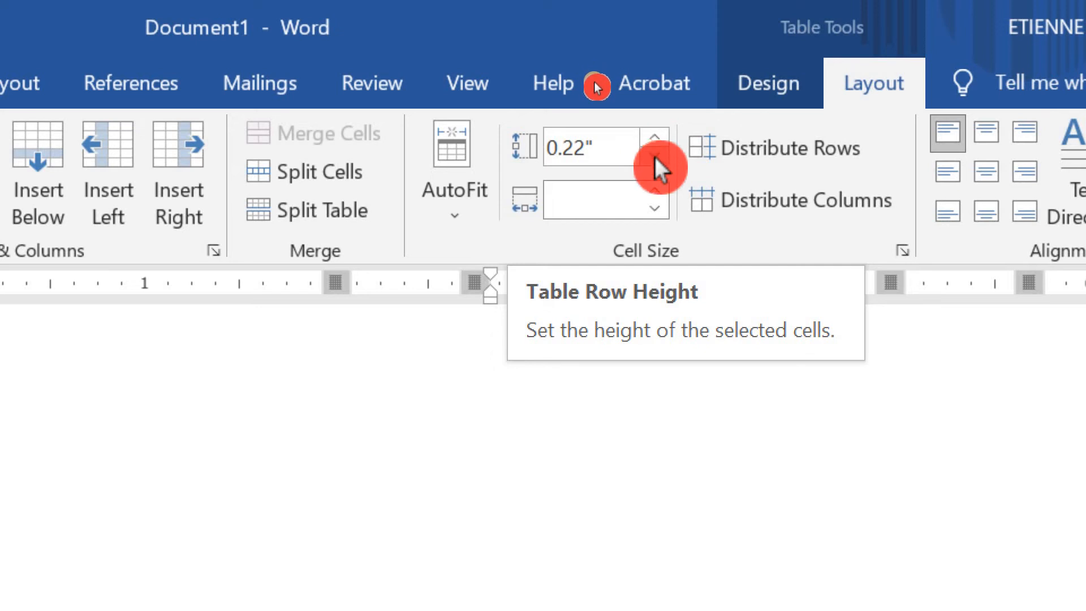
click(621, 181)
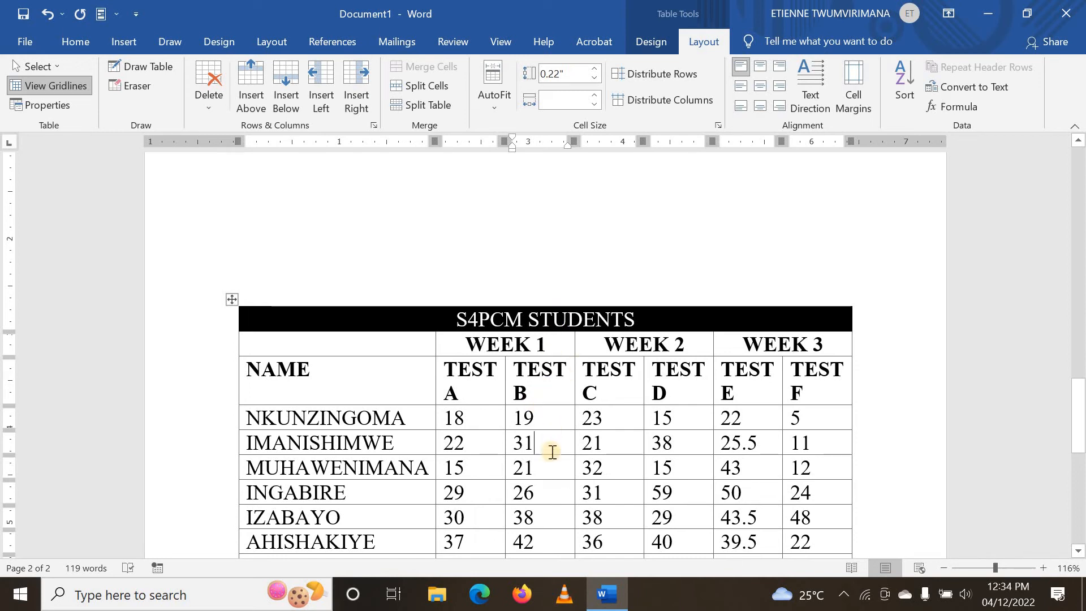
Increase the height of the second student row to 1 inch.
click(593, 68)
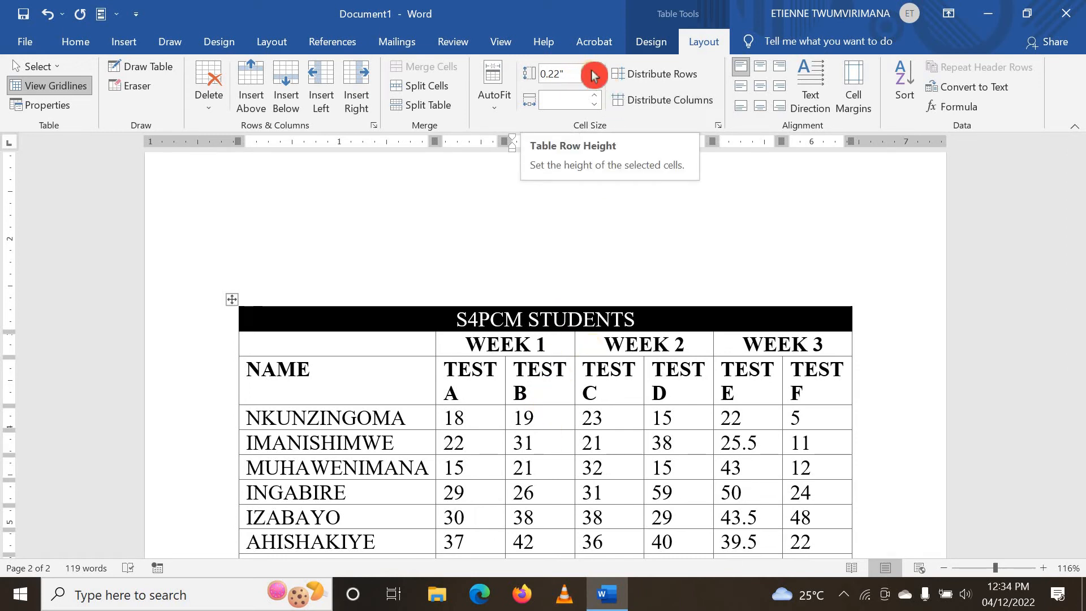
click(595, 69)
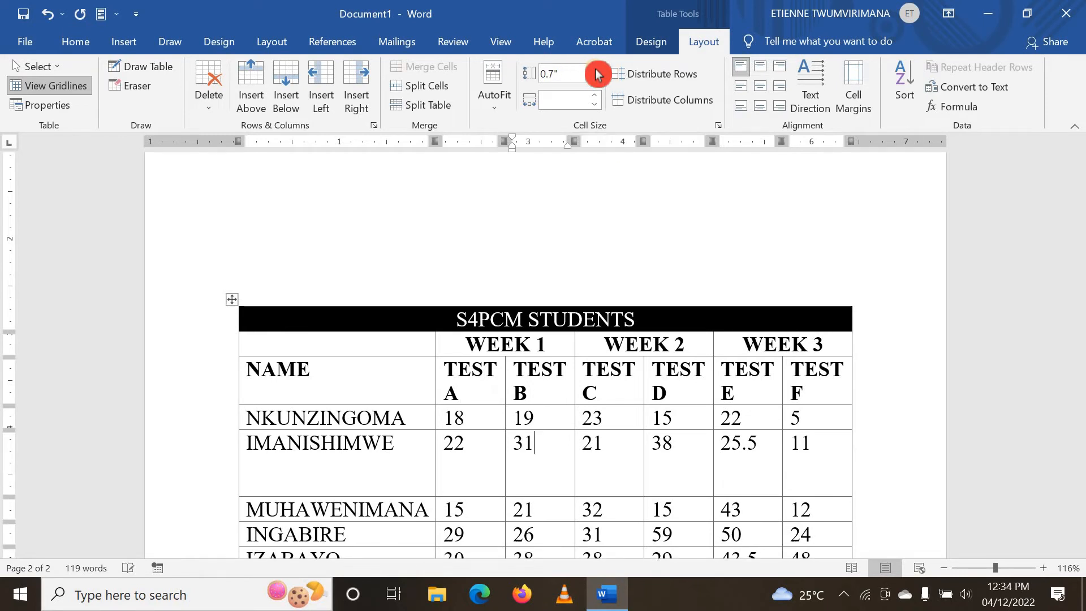
click(596, 69)
click(595, 69)
click(595, 69)
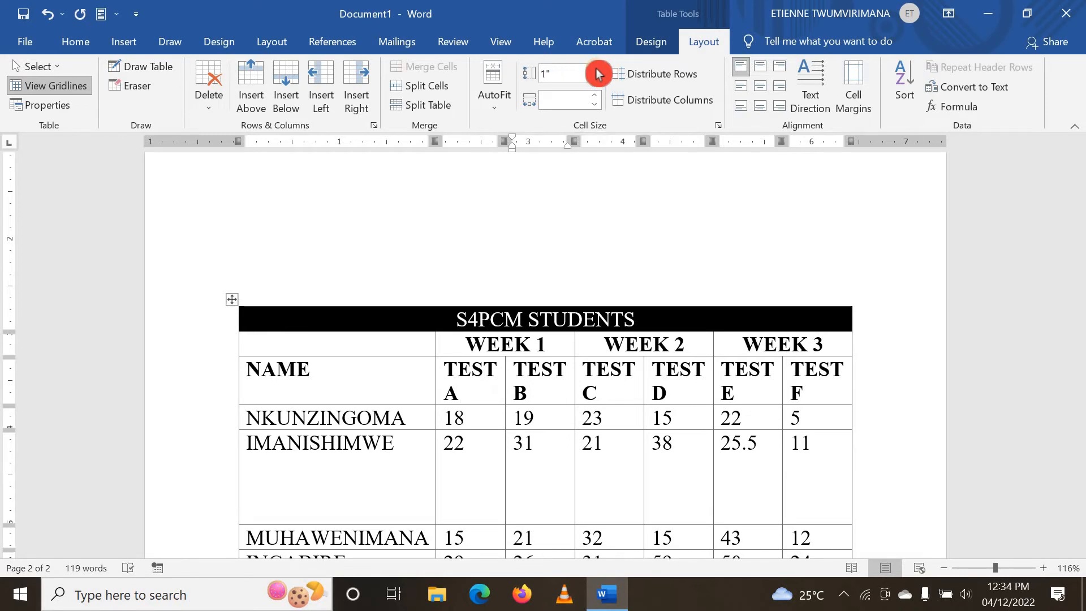
Reduce the height of the second student row to 0.3 inches.
click(599, 79)
click(598, 79)
click(598, 79)
click(598, 79)
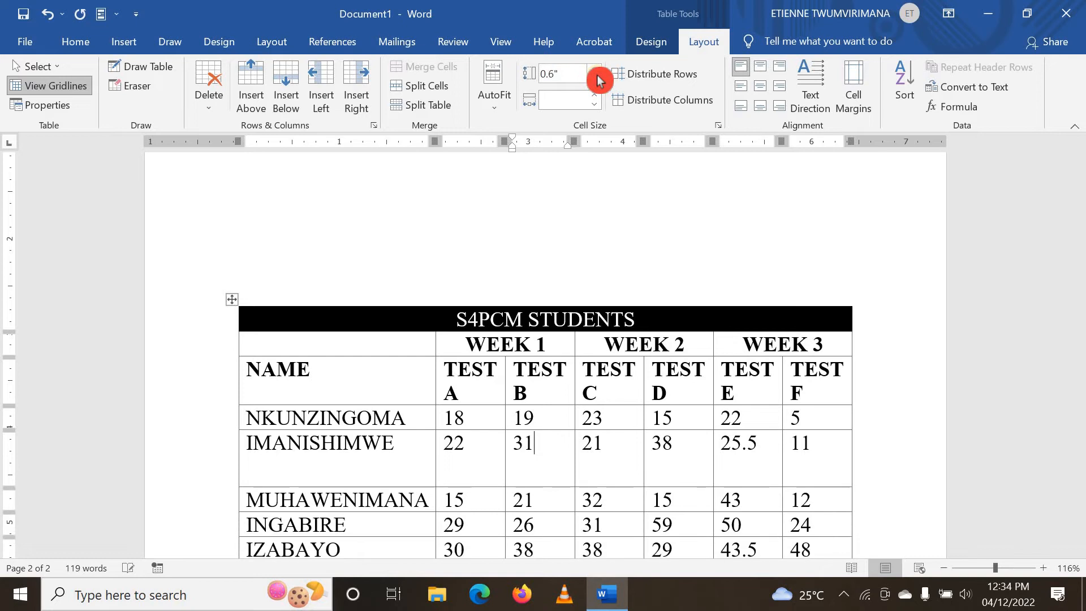
click(599, 79)
click(598, 79)
click(598, 80)
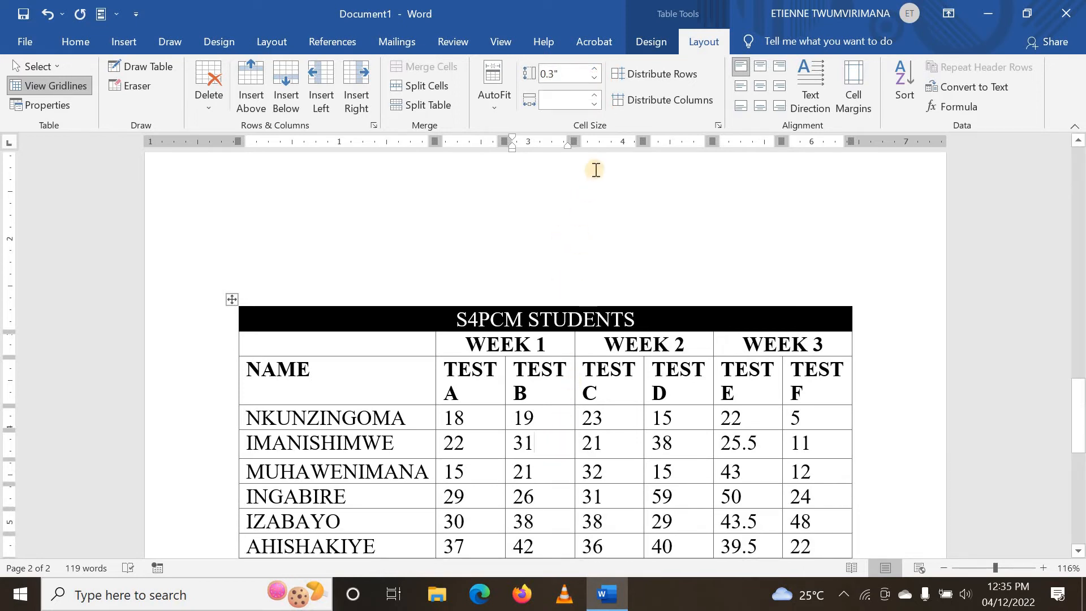
Try decreasing and increasing the table column width in the Cell Size settings, and undo the width changes.
click(594, 105)
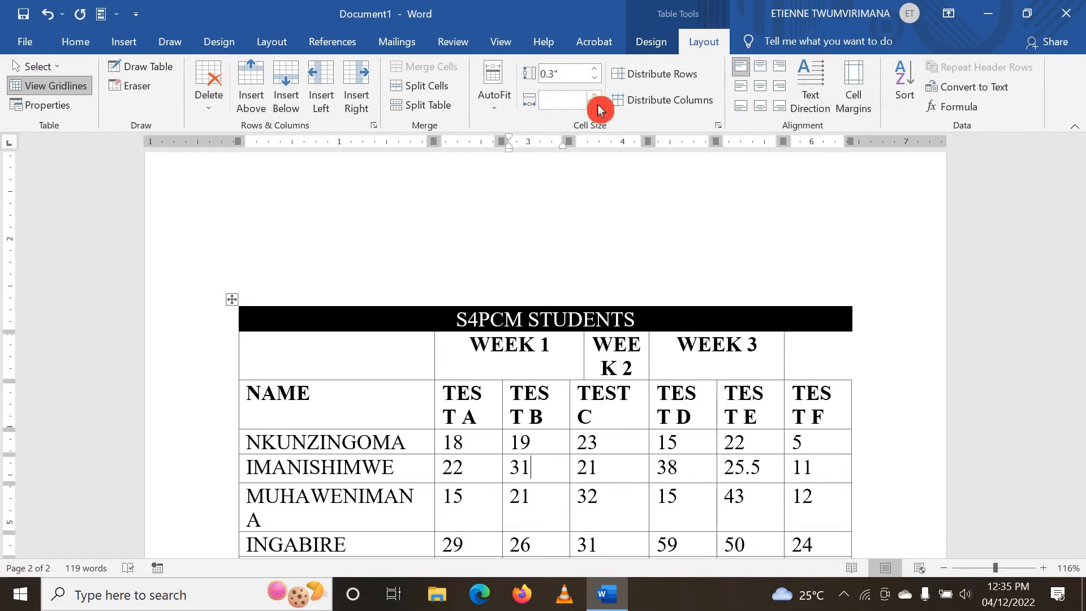
click(600, 108)
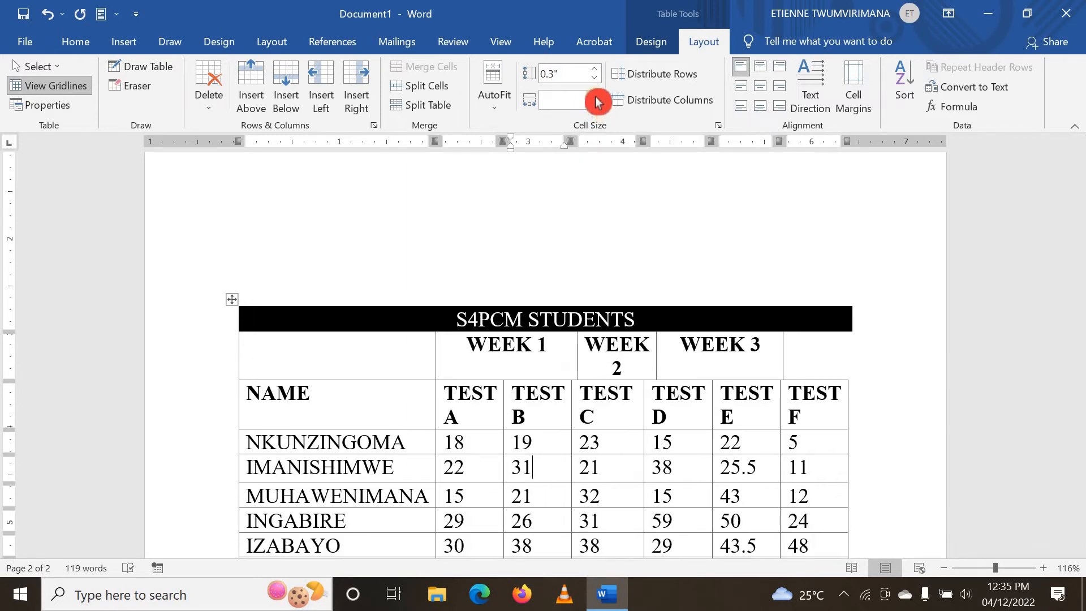
click(596, 98)
click(596, 97)
click(596, 97)
click(596, 101)
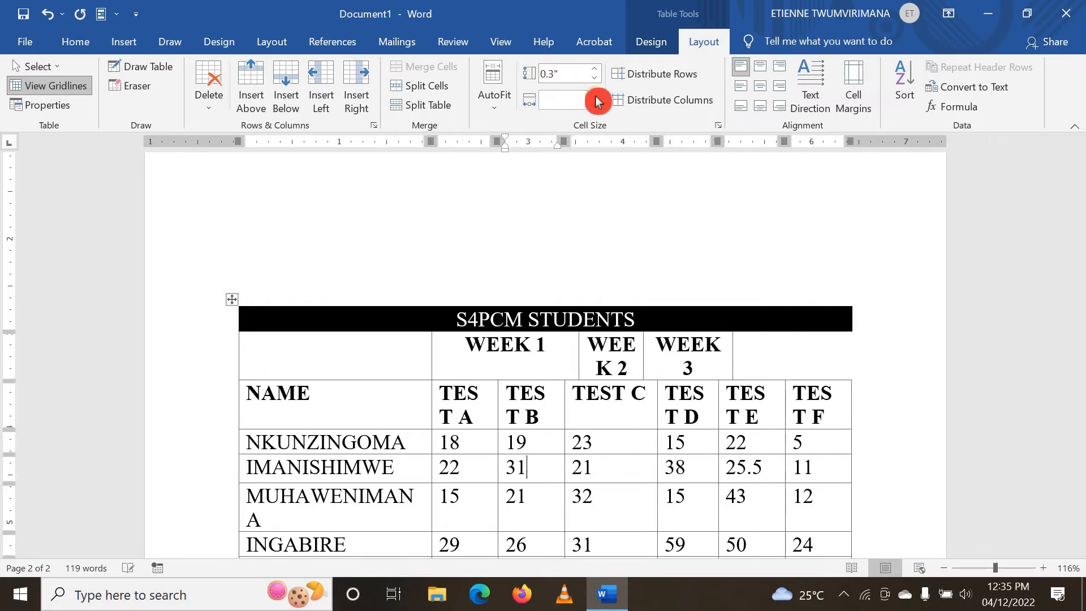
click(597, 101)
click(596, 101)
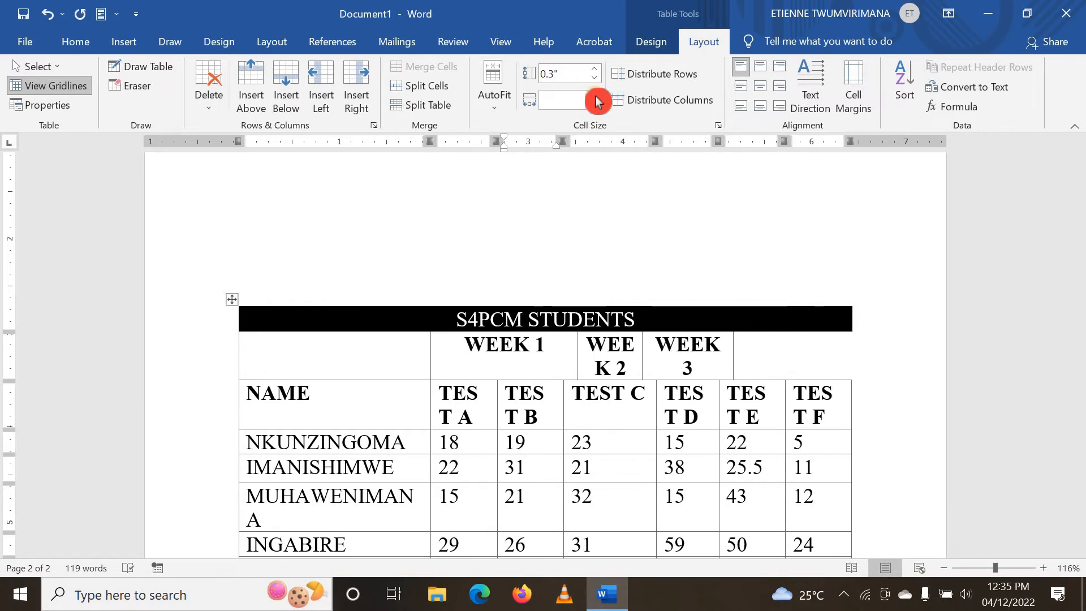
click(597, 101)
click(596, 100)
click(597, 100)
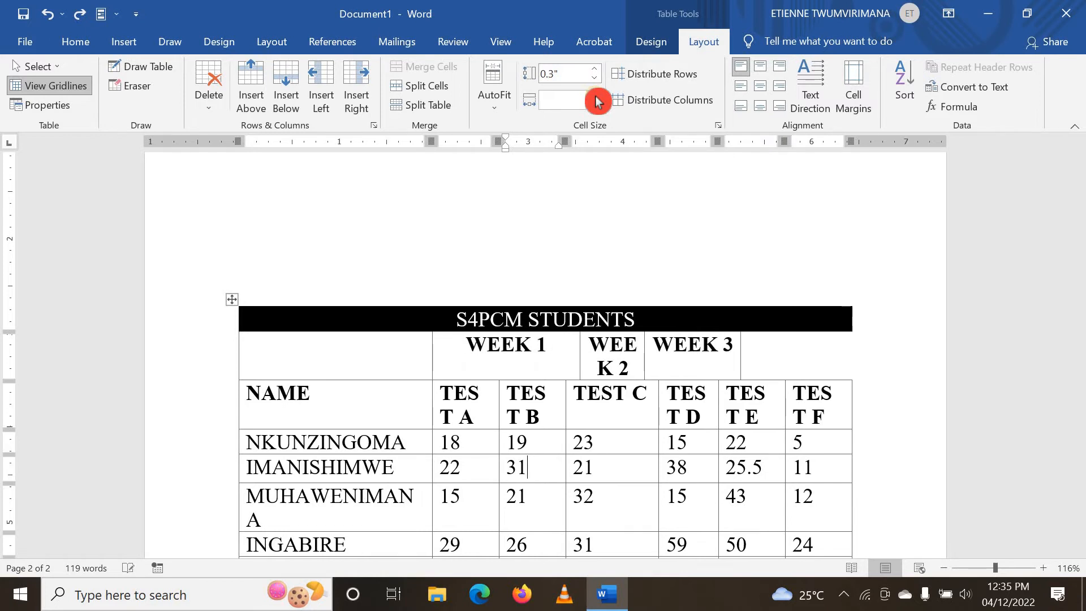
click(596, 101)
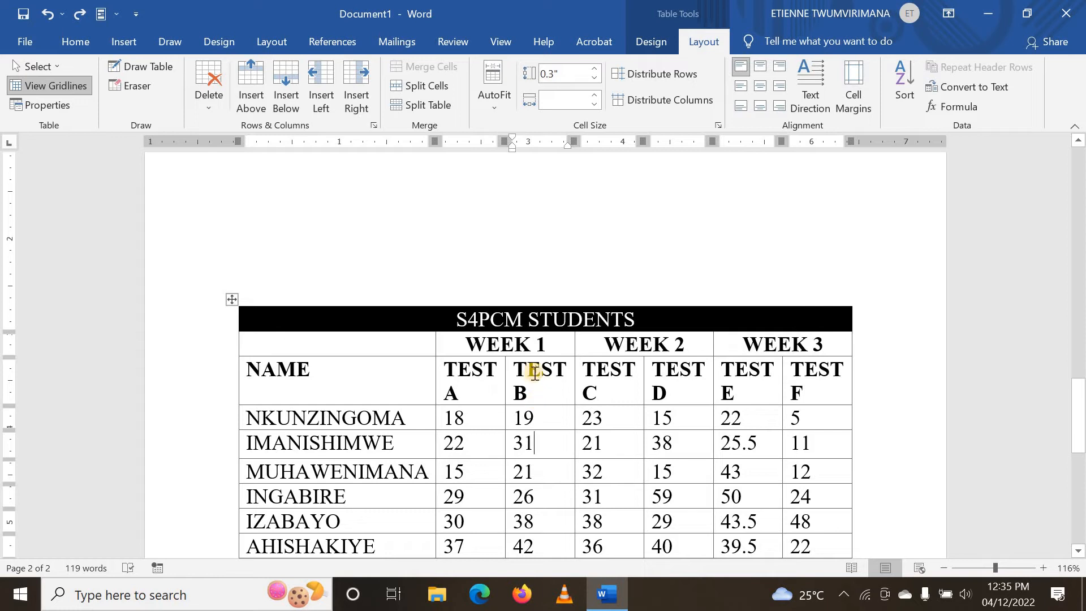
Color the topic list item "Copy, Cut and Paste Rows and Columns" red and return to the students table.
scroll(498, 346, up, 10)
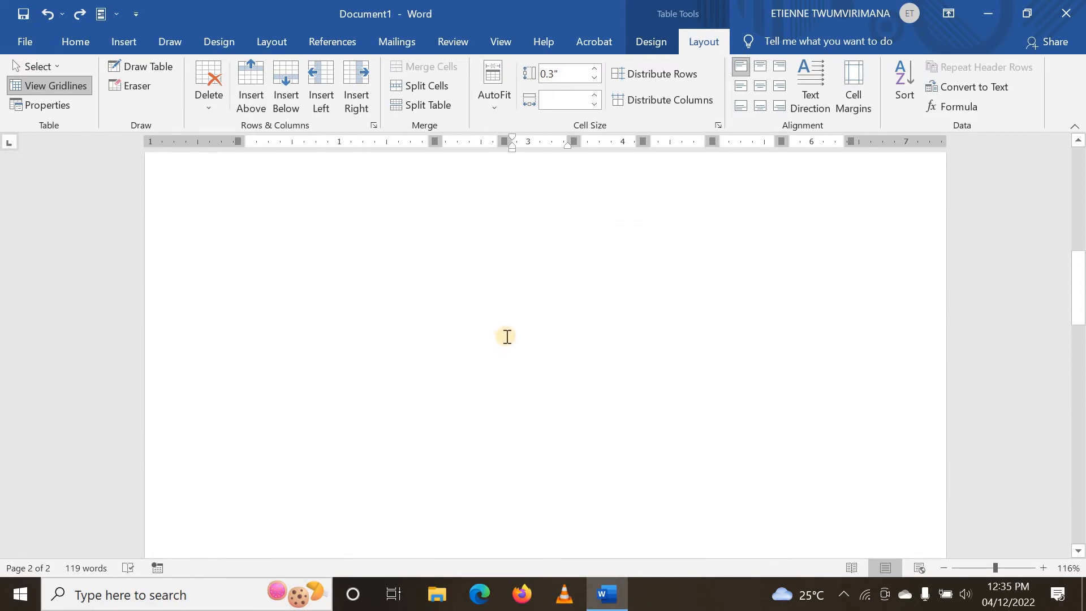
scroll(506, 333, up, 3)
drag(677, 426, 286, 438)
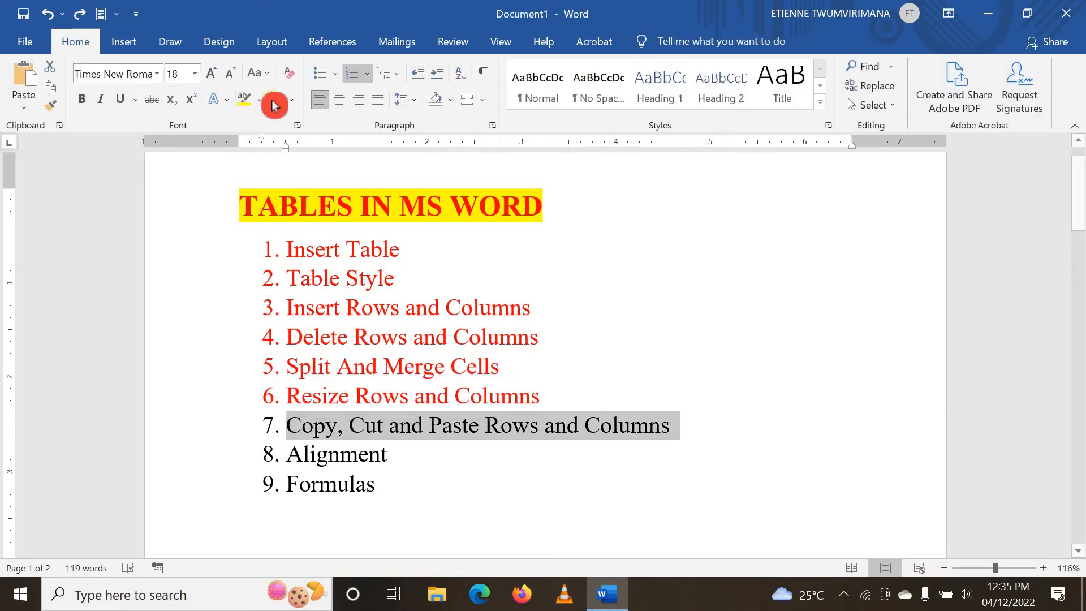
click(280, 102)
scroll(404, 309, down, 3)
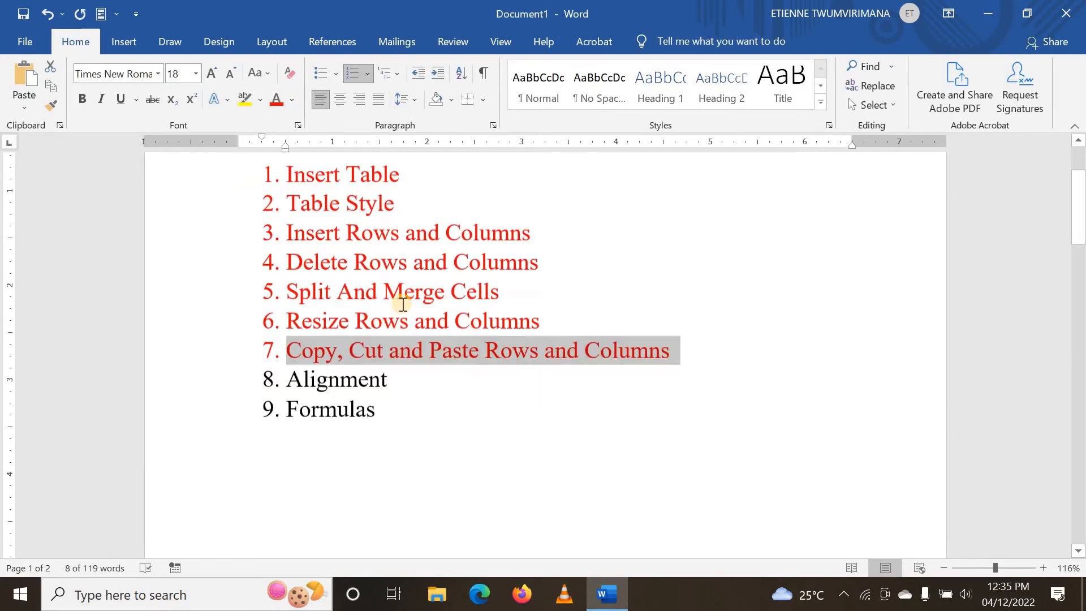
scroll(408, 312, down, 10)
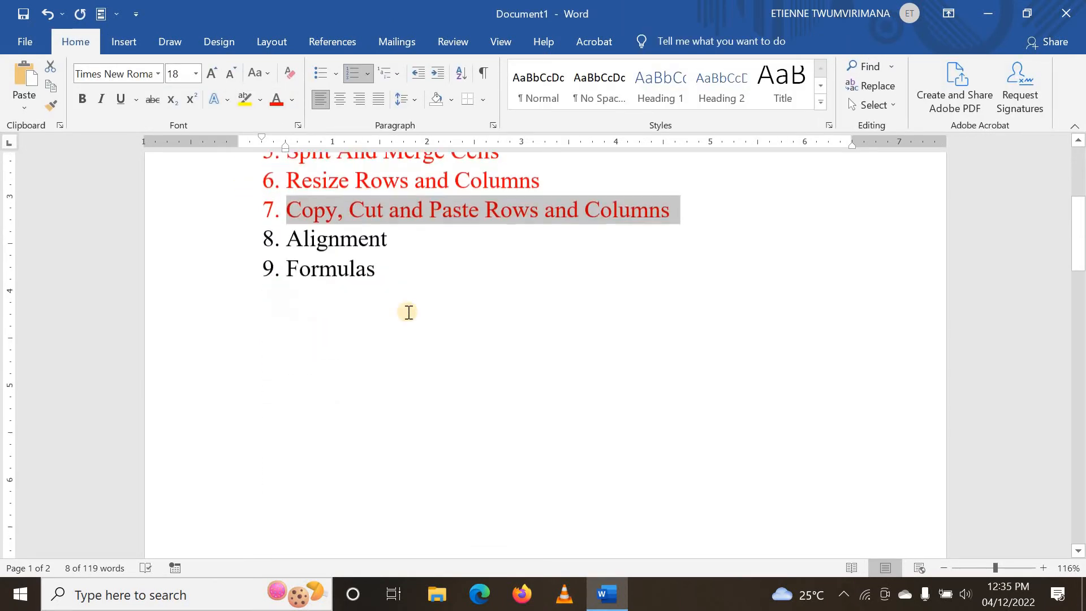
scroll(398, 312, down, 10)
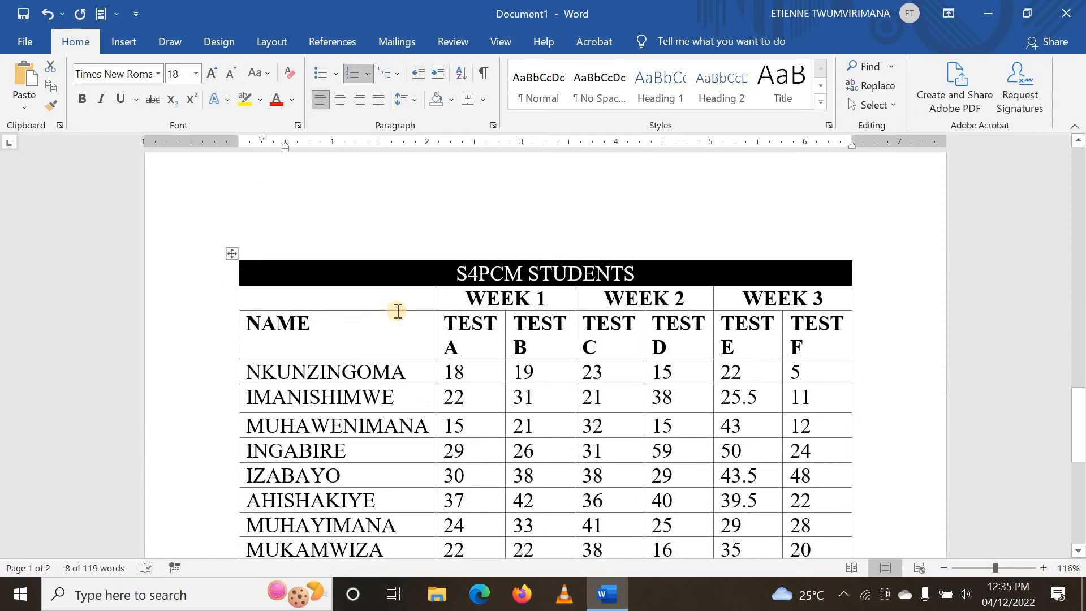
Copy the fourth student row and paste it directly below the last row of the students table.
scroll(397, 304, up, 4)
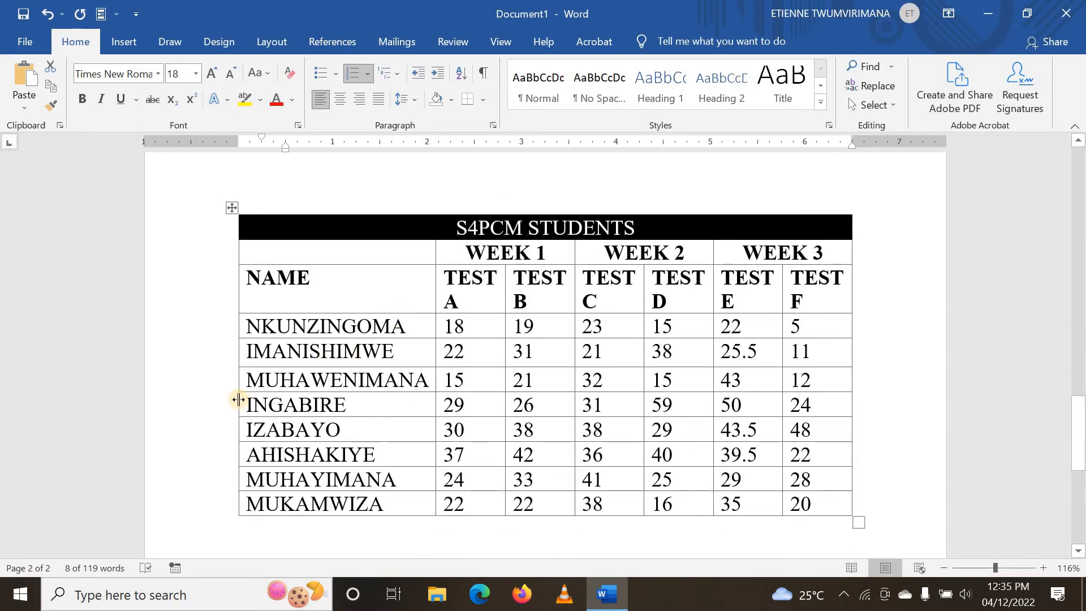
mouse_move(238, 399)
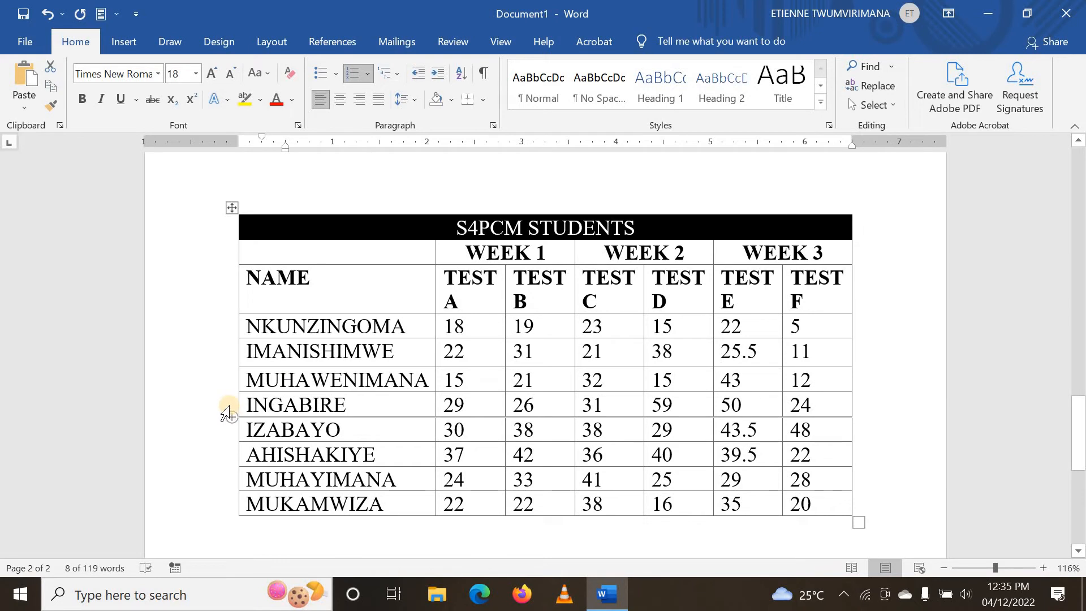
click(228, 411)
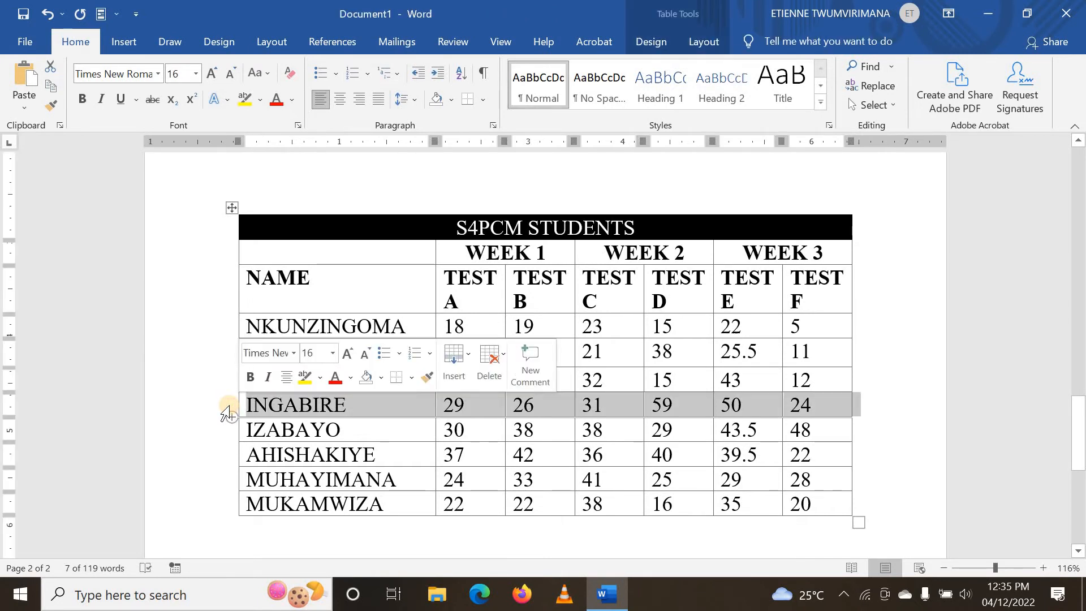
click(80, 48)
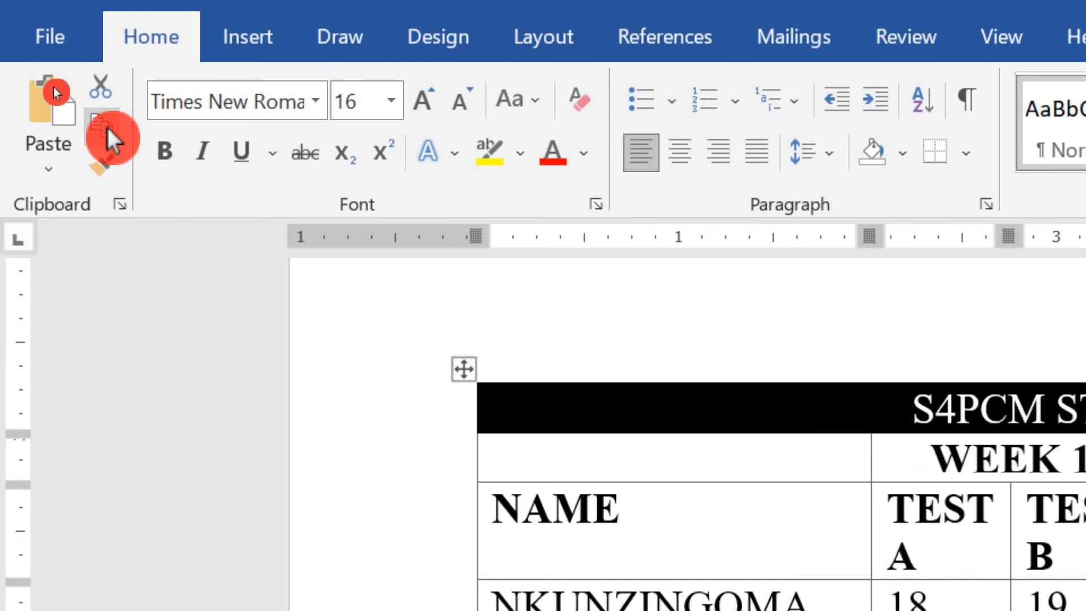
scroll(317, 291, down, 6)
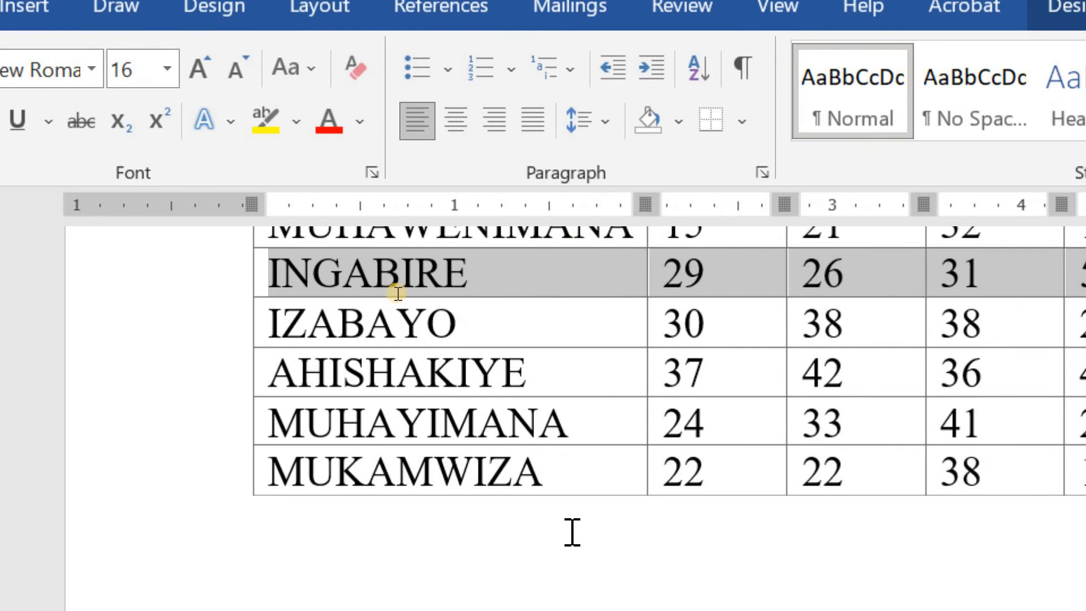
click(572, 499)
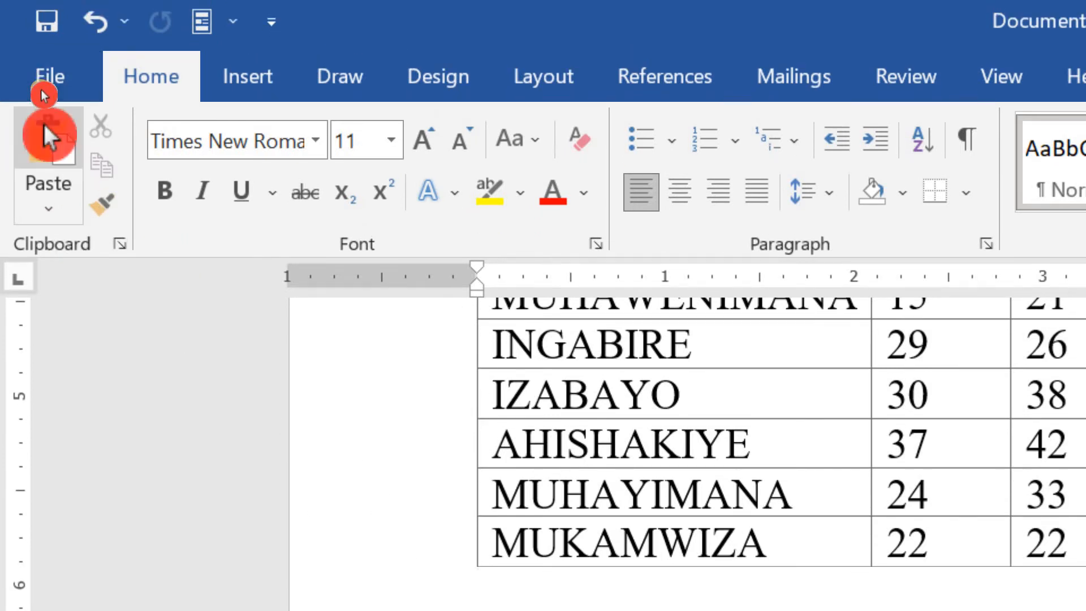
click(58, 148)
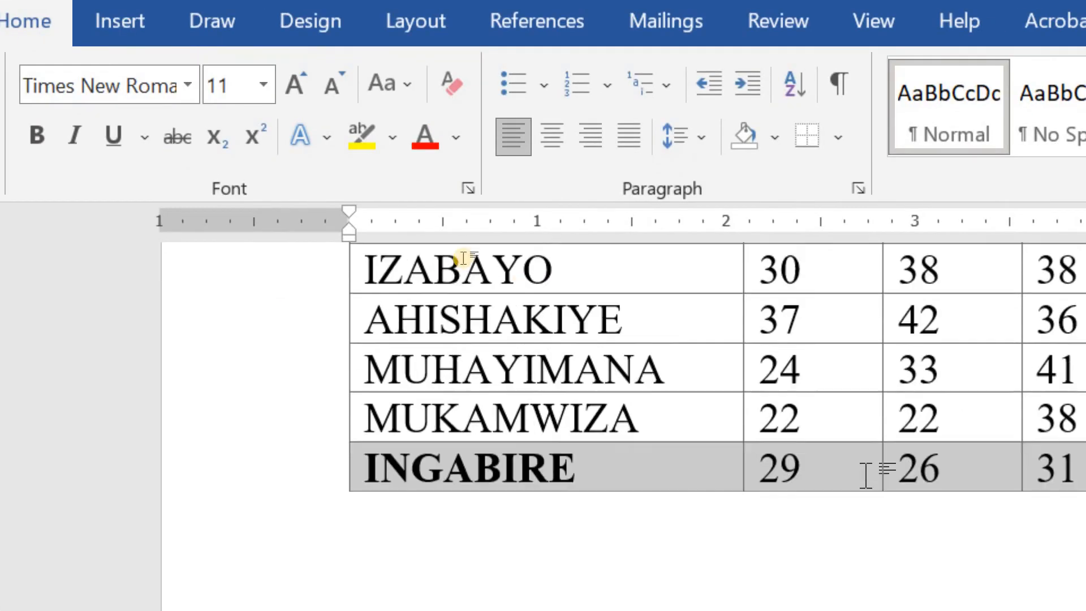
scroll(463, 258, down, 2)
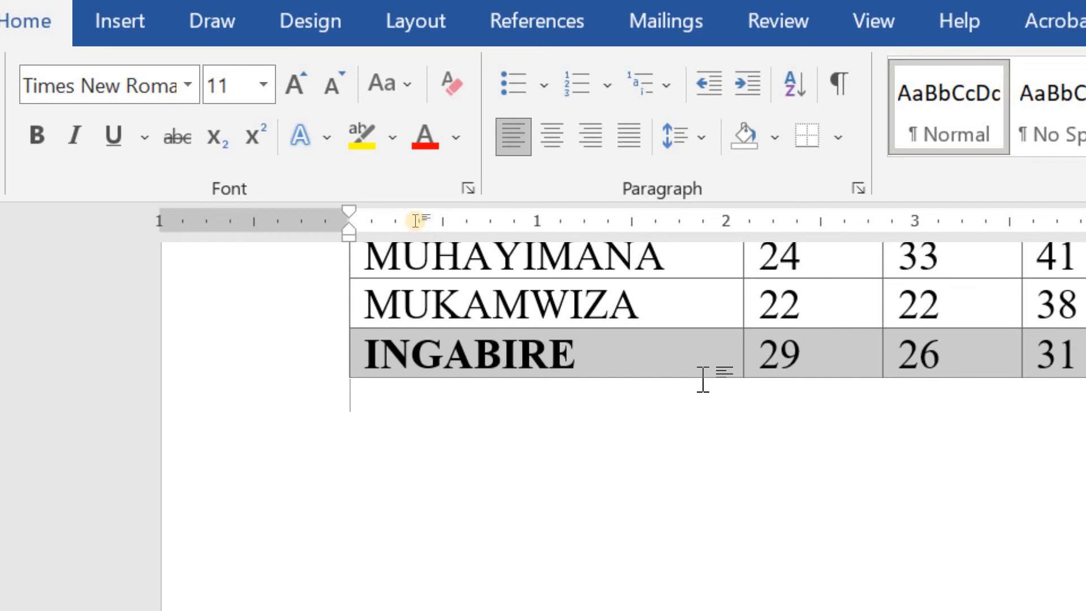
Undo the pasting of the copied student row below the table.
key(ctrl+z)
scroll(686, 375, up, 6)
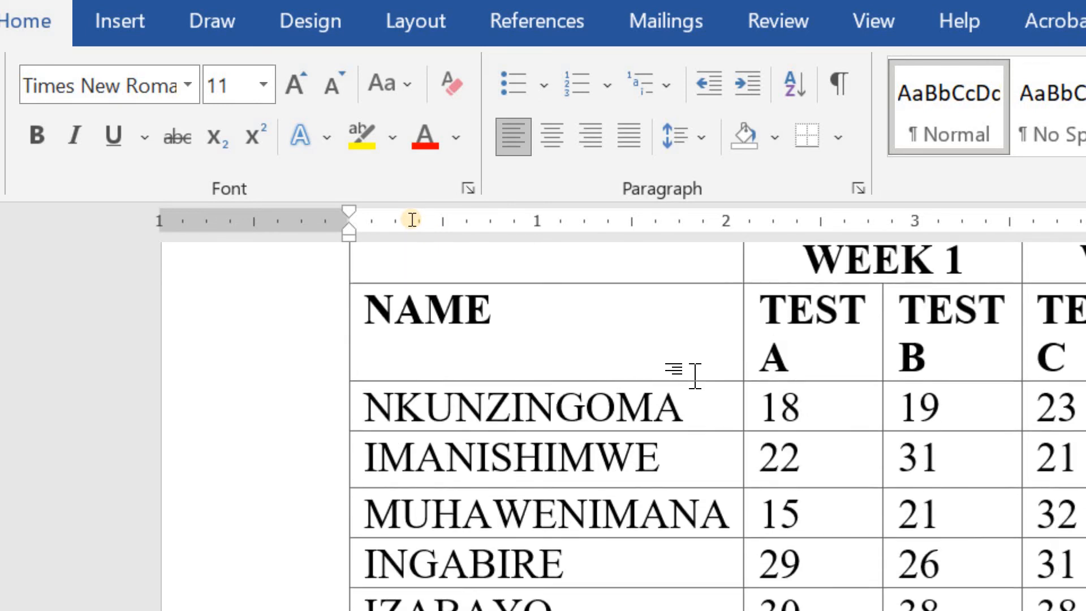
scroll(693, 376, down, 4)
scroll(693, 375, up, 2)
scroll(693, 376, up, 1)
scroll(649, 436, down, 4)
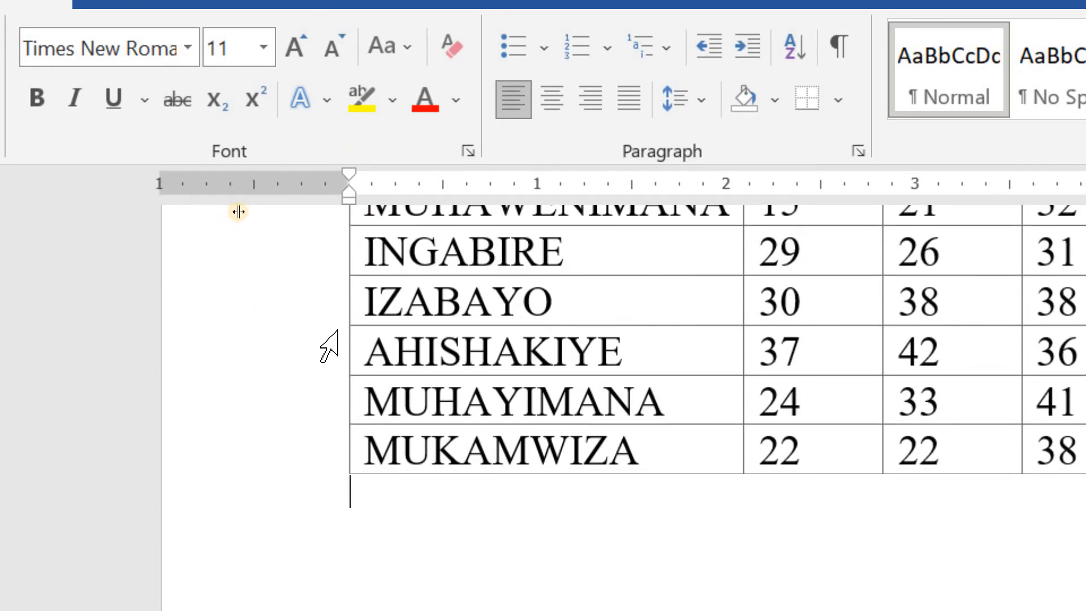
Cut the sixth student row and paste it directly below the table's last row.
drag(355, 332, 346, 337)
click(337, 348)
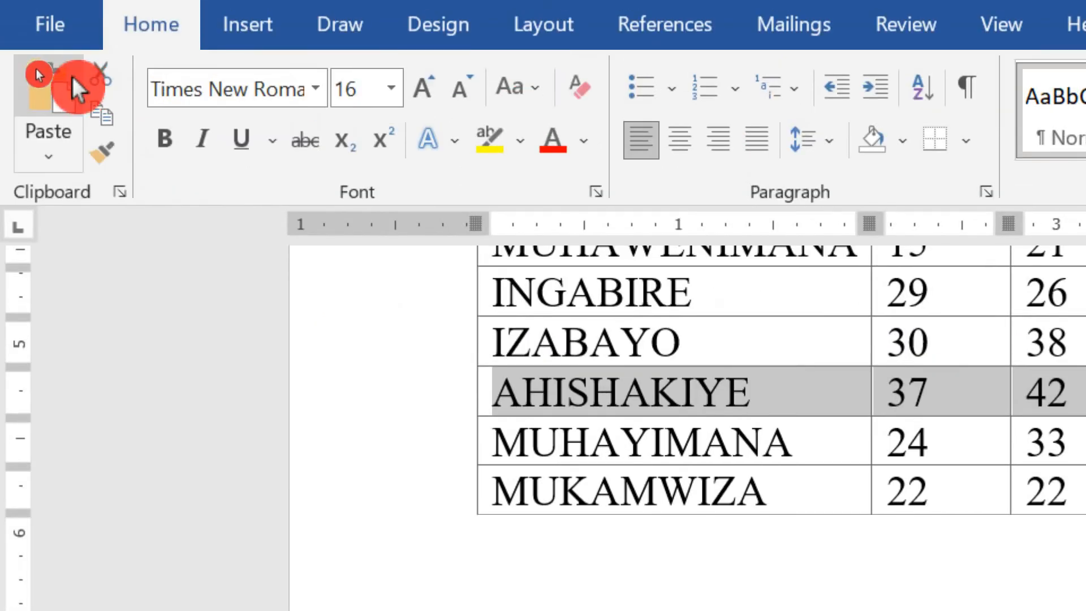
click(100, 76)
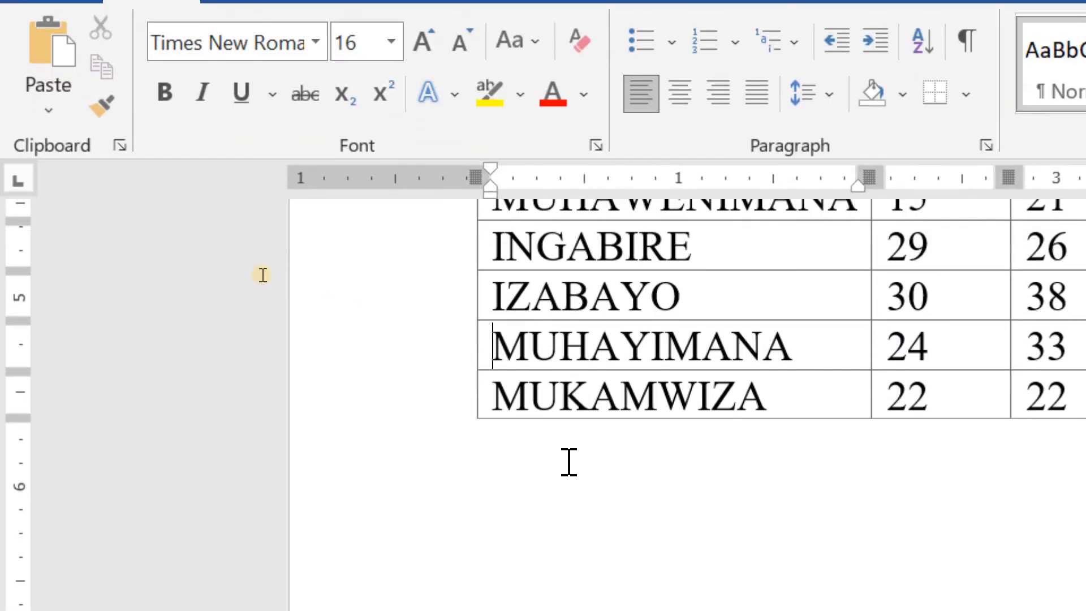
click(526, 491)
key(ctrl+v)
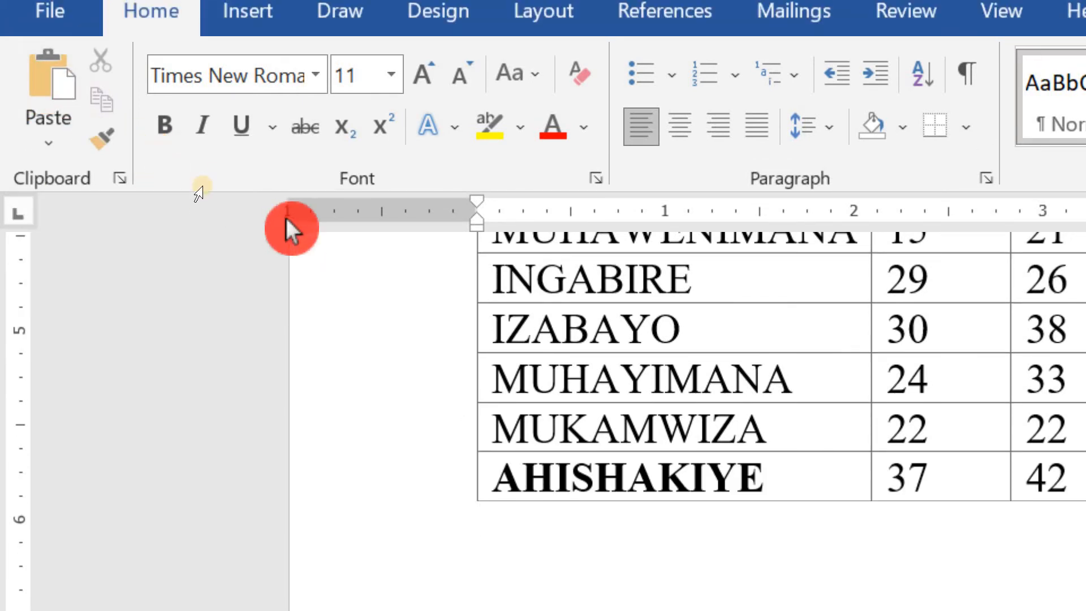
scroll(308, 227, up, 3)
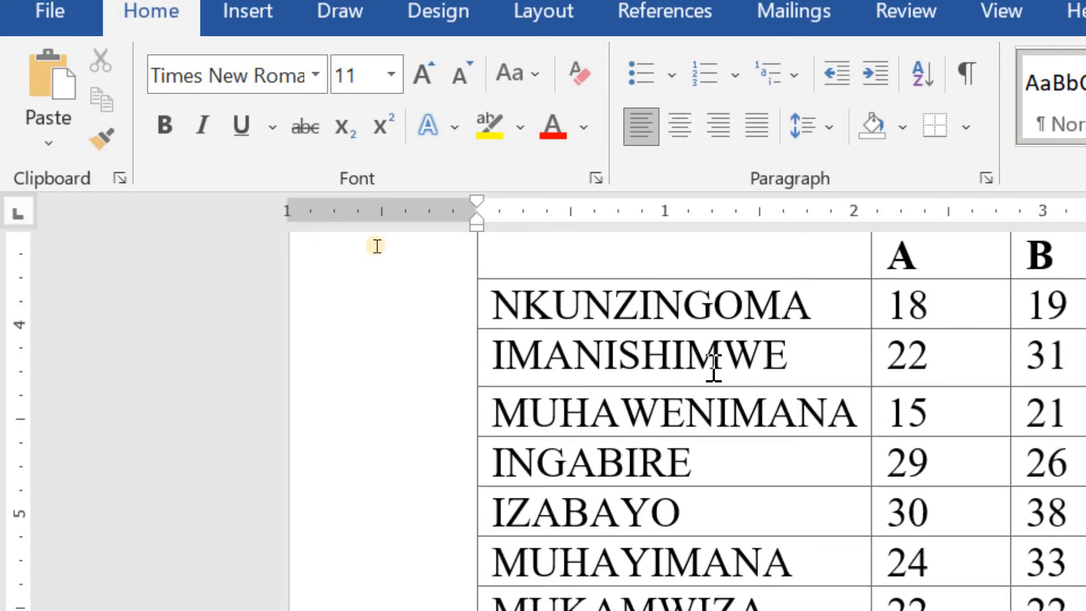
scroll(755, 424, down, 3)
scroll(770, 424, up, 2)
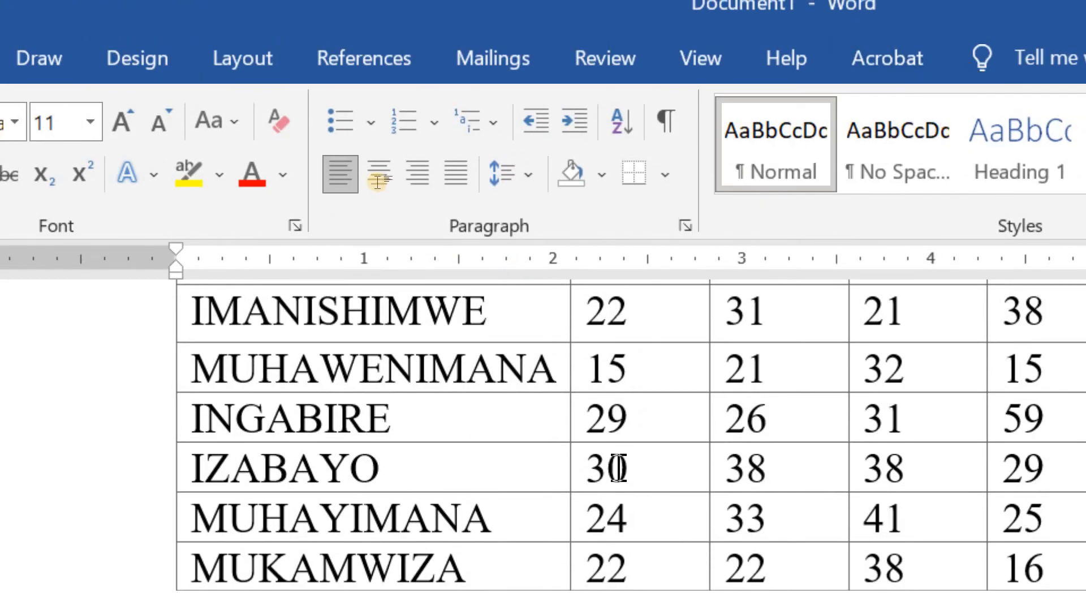
scroll(519, 502, up, 5)
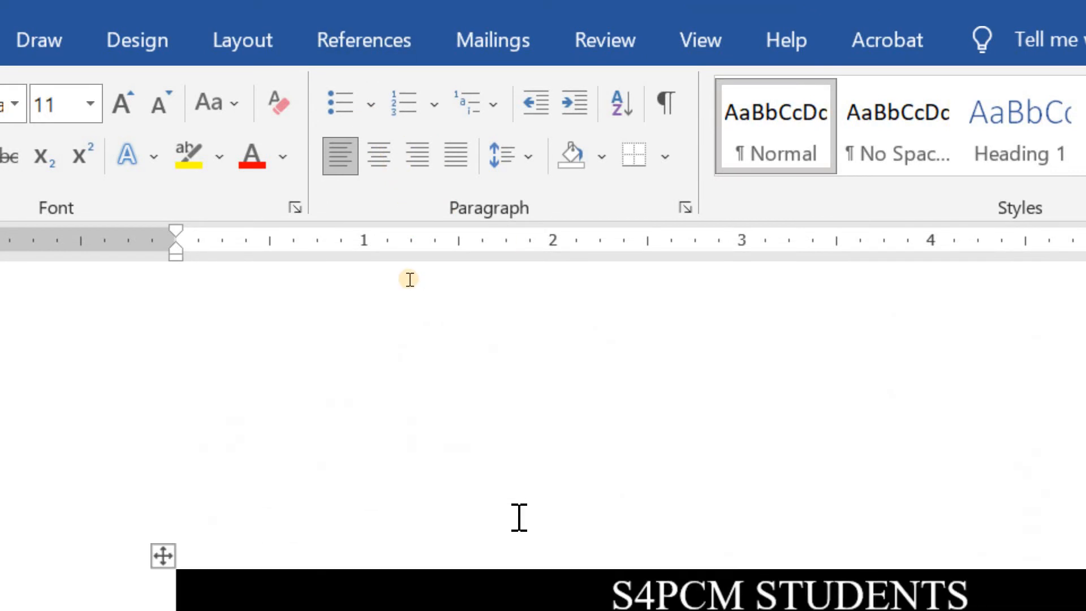
scroll(517, 516, down, 6)
scroll(575, 484, up, 2)
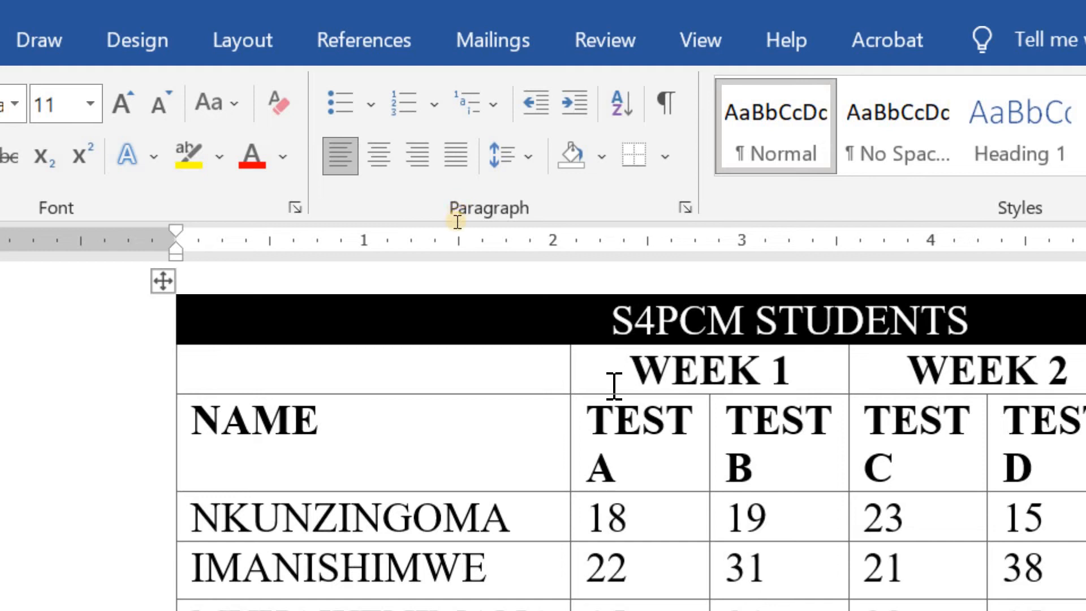
scroll(611, 396, down, 3)
scroll(542, 361, up, 3)
Try cutting the name column below the title row and pasting it in place of the TEST D column, and undo the cut and paste.
click(271, 290)
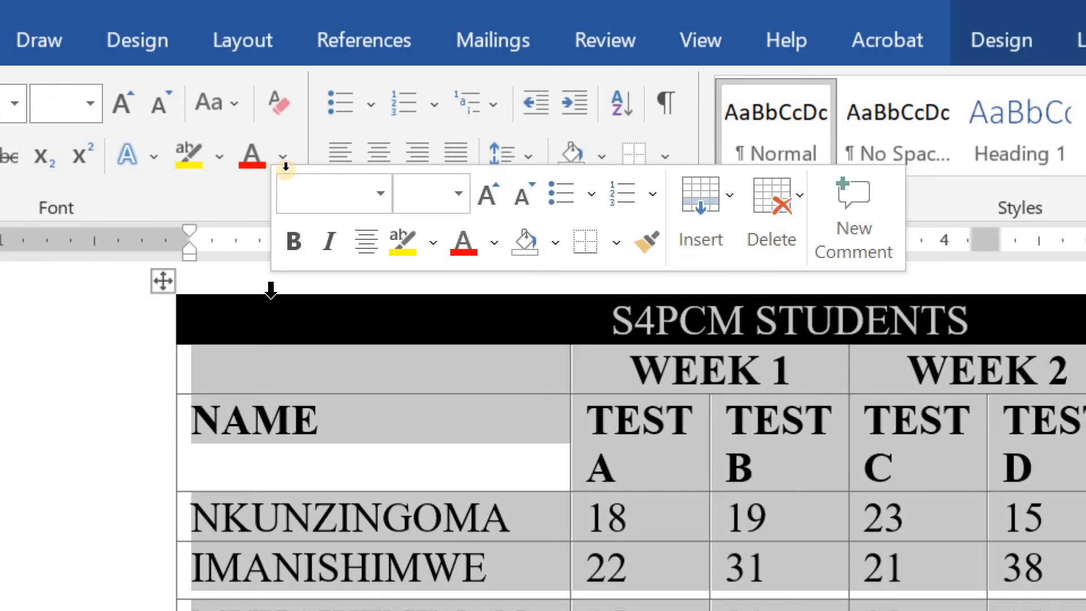
click(269, 368)
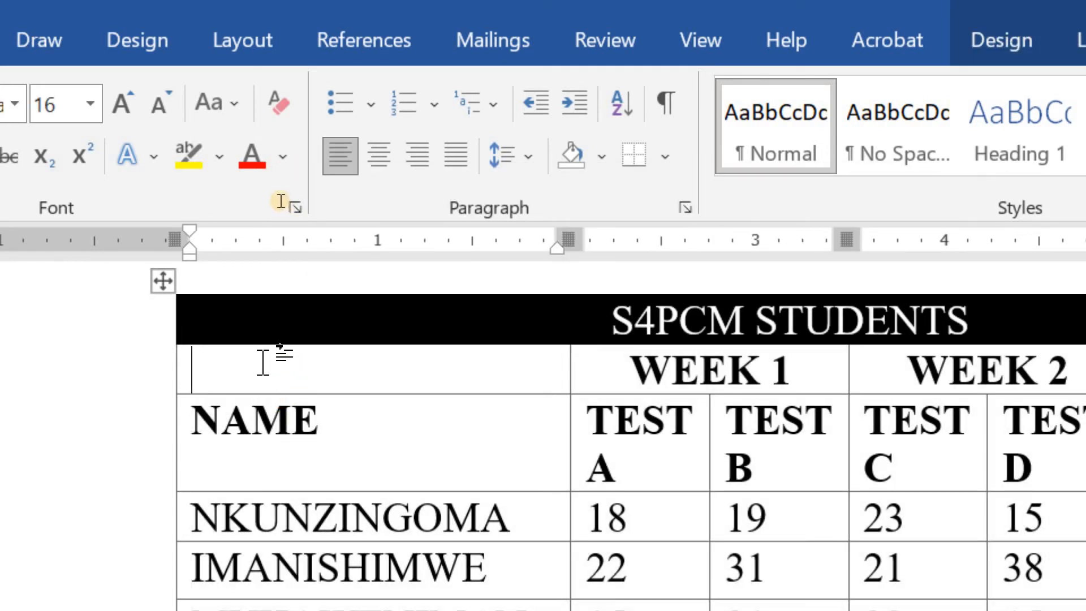
drag(260, 359, 311, 532)
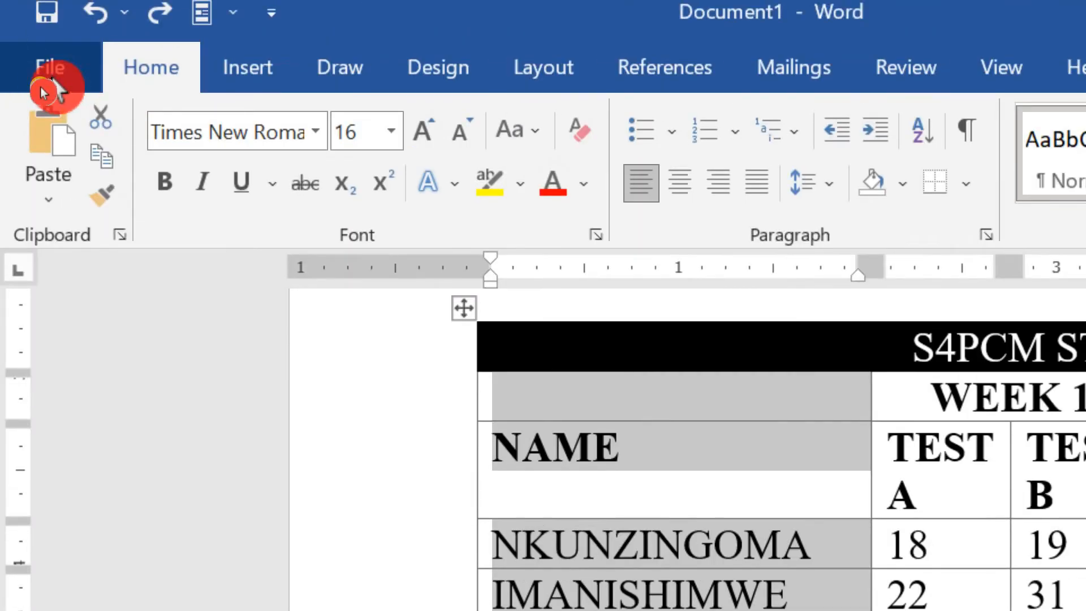
click(100, 116)
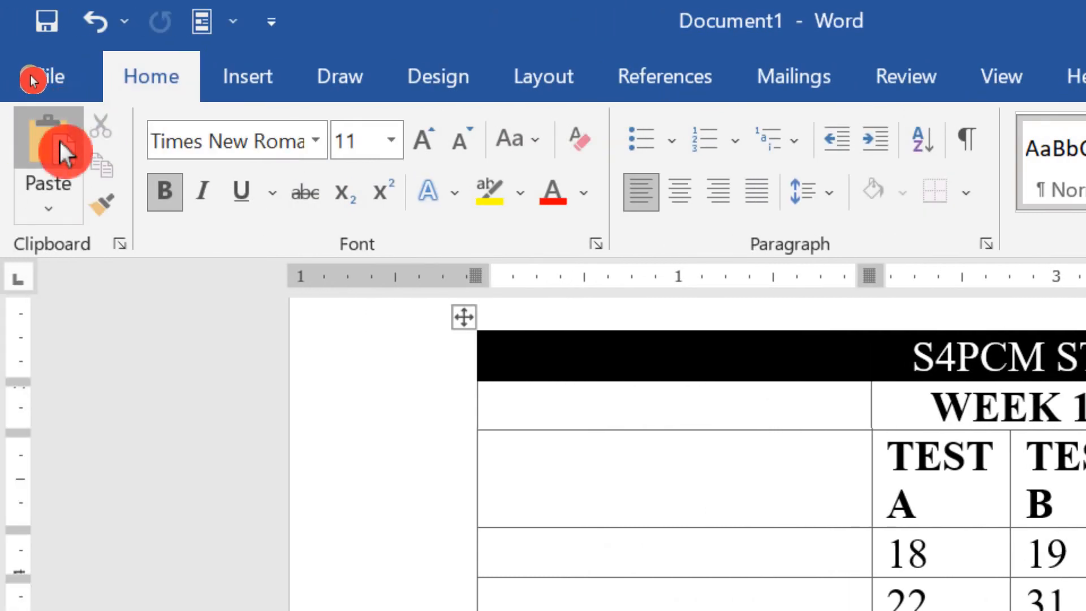
click(59, 141)
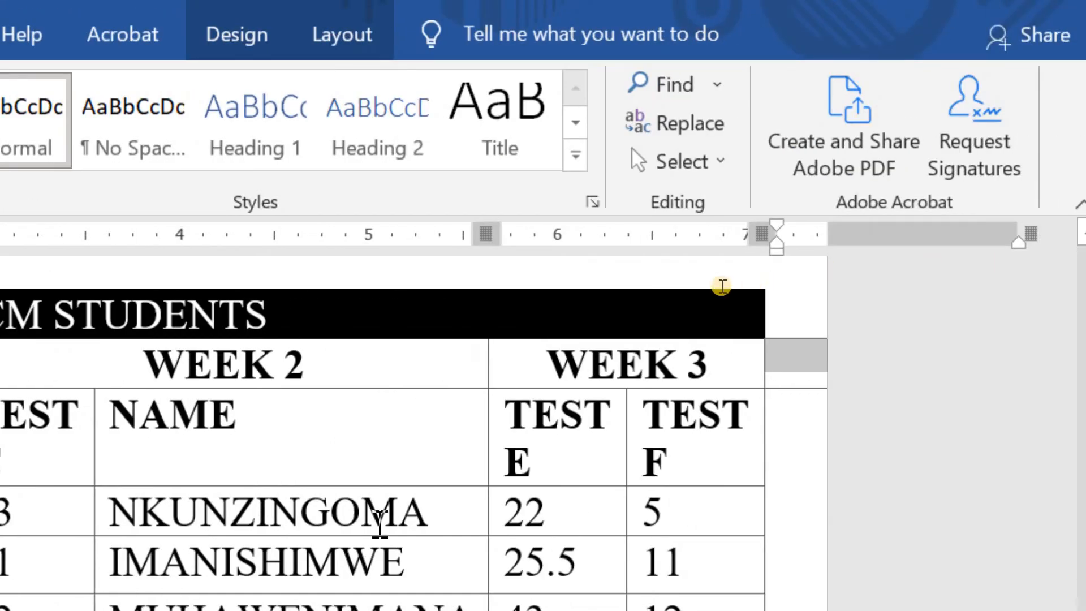
key(ctrl+z)
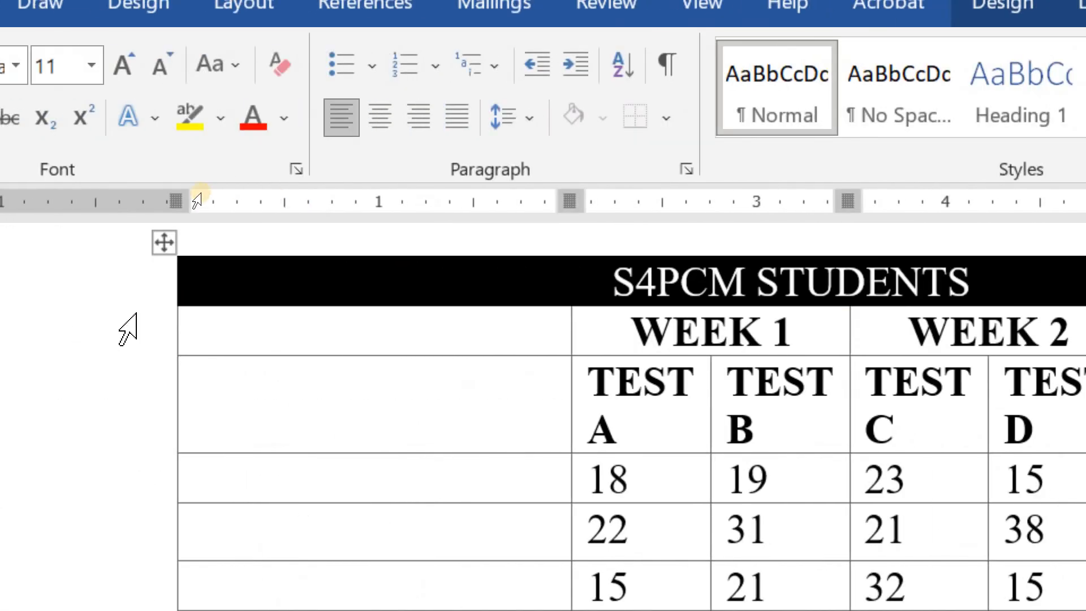
key(ctrl+z)
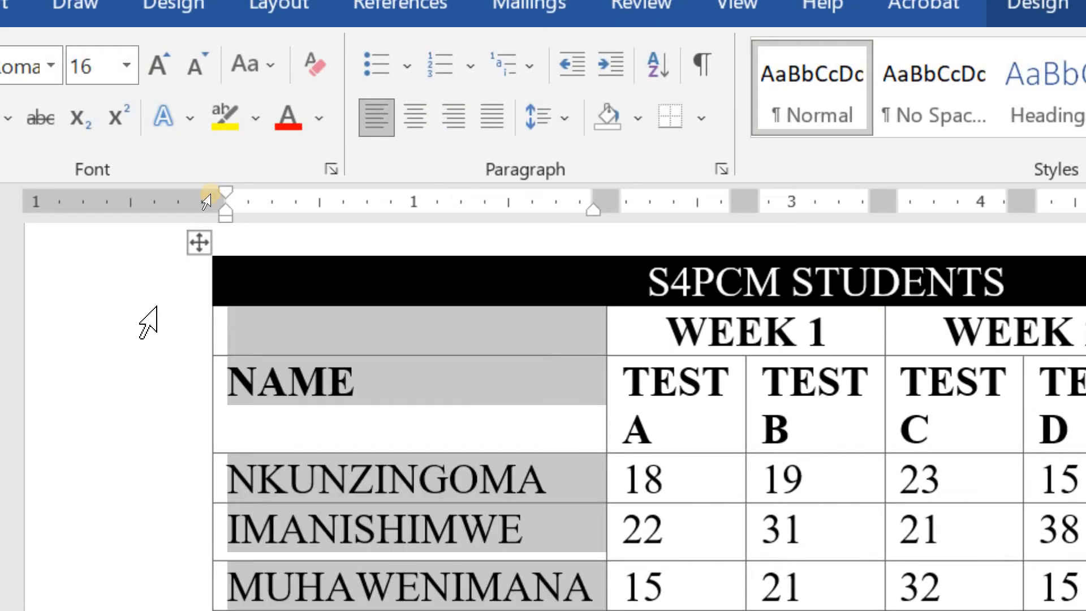
Color the topic list item "Alignment" red.
scroll(58, 423, up, 3)
scroll(316, 432, up, 5)
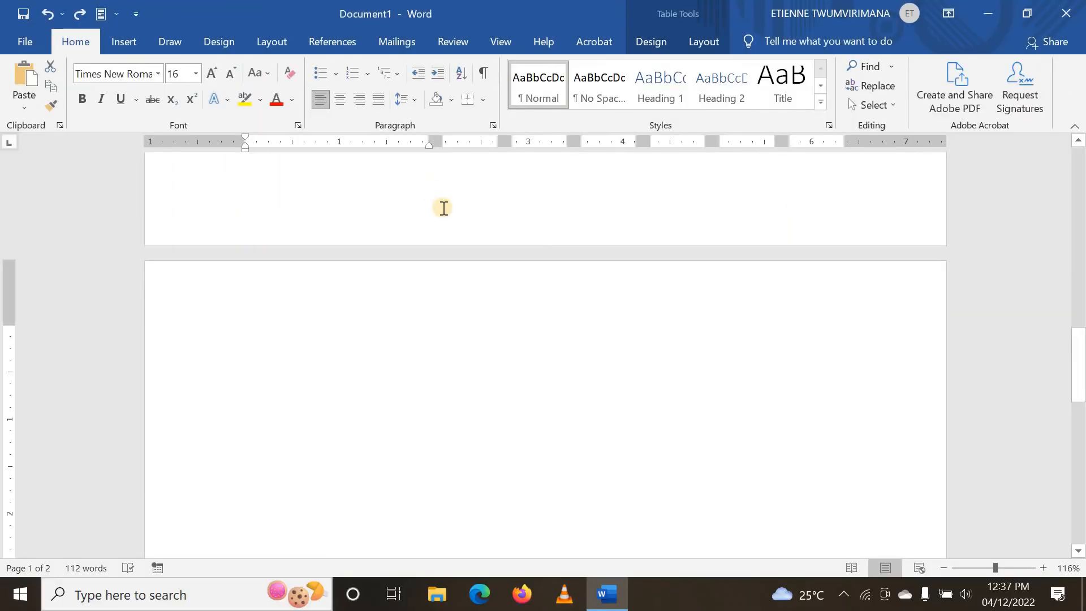
scroll(444, 208, down, 3)
scroll(445, 208, up, 8)
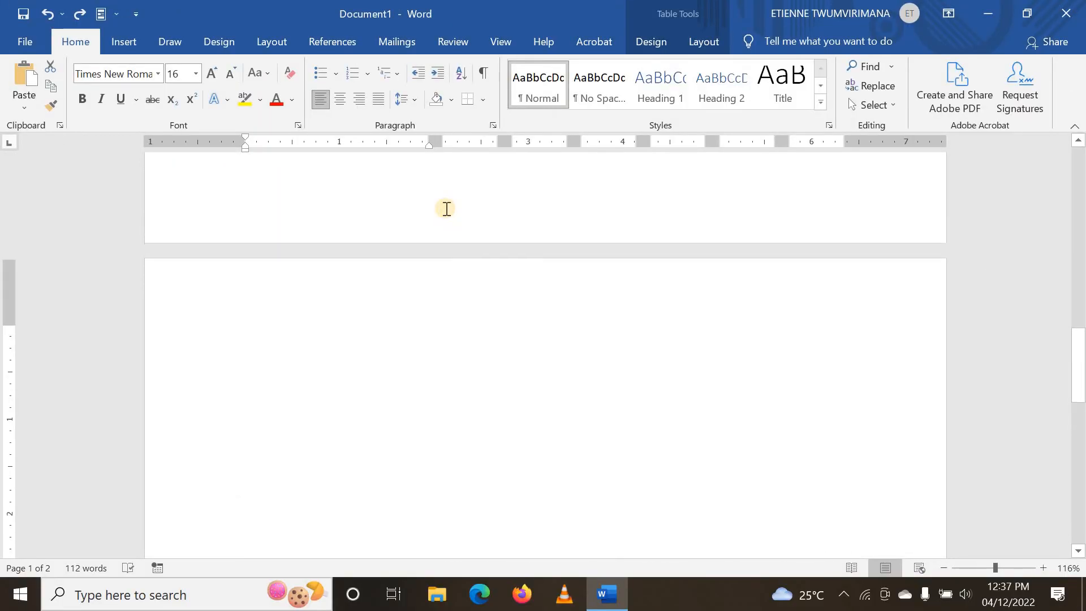
scroll(448, 210, up, 6)
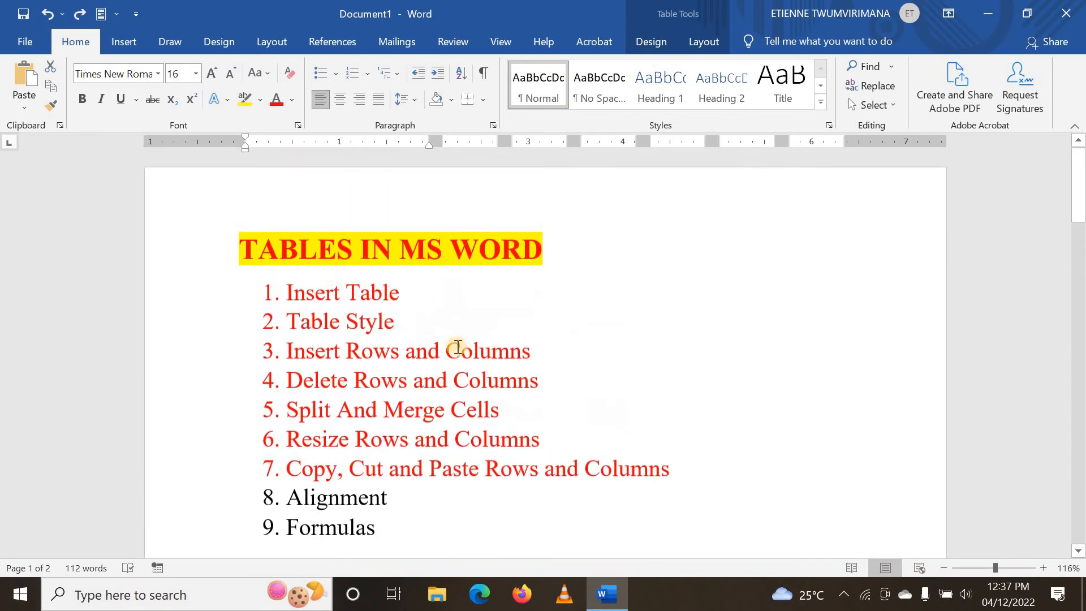
scroll(441, 361, down, 3)
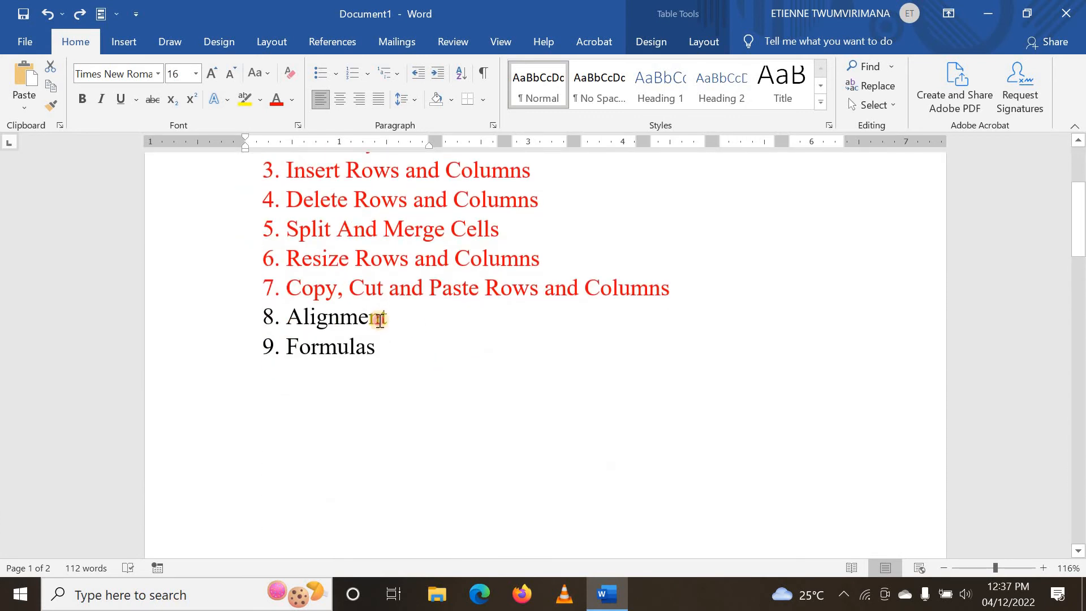
drag(379, 320, 288, 312)
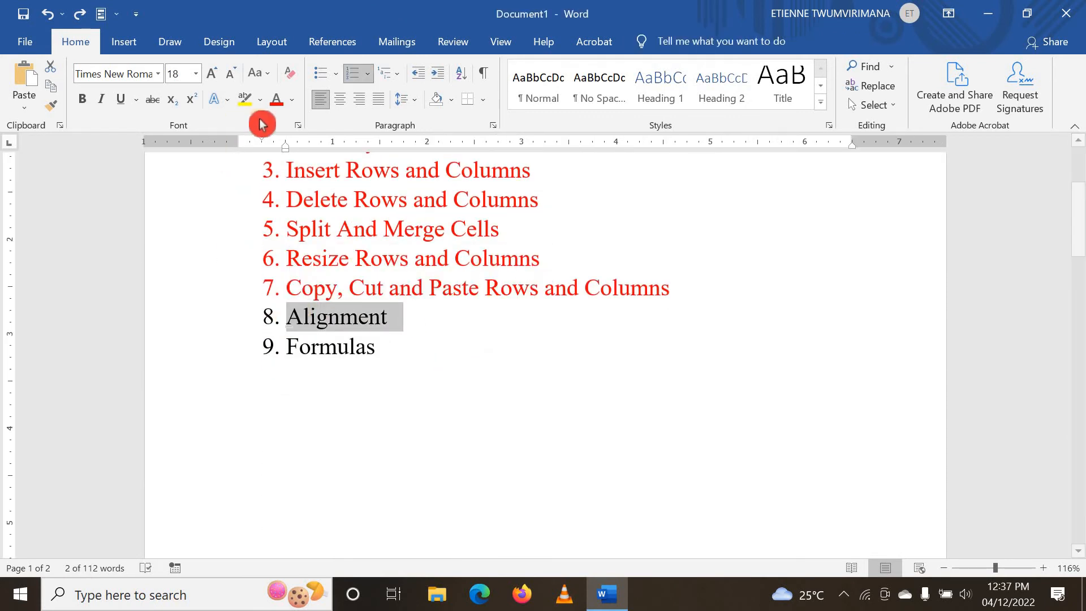
click(277, 100)
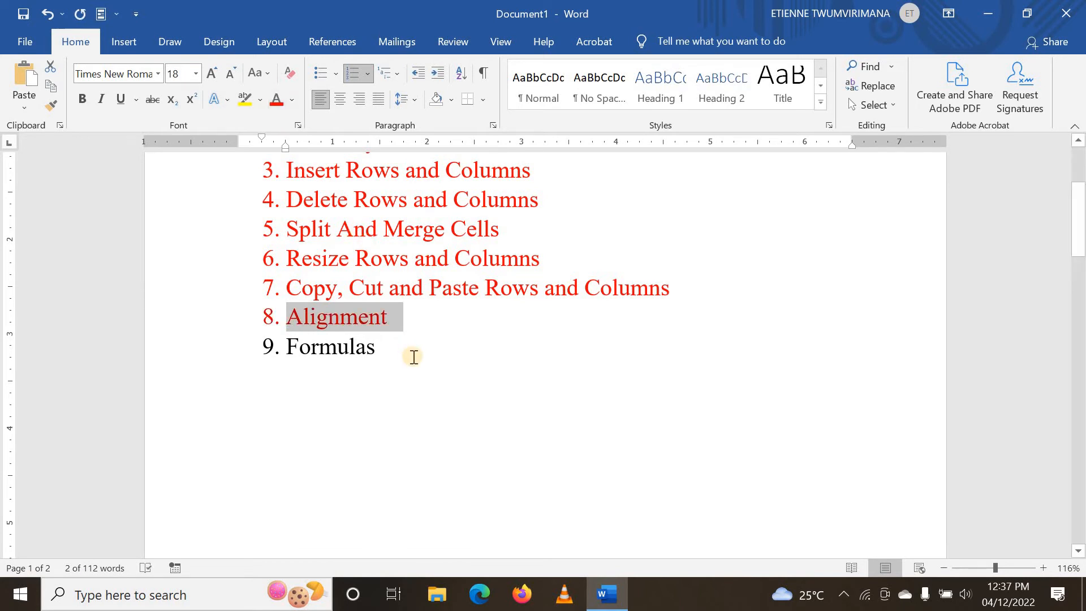
Back in the students table, make the fourth student row much taller and widen the TEST A column slightly.
scroll(421, 357, down, 6)
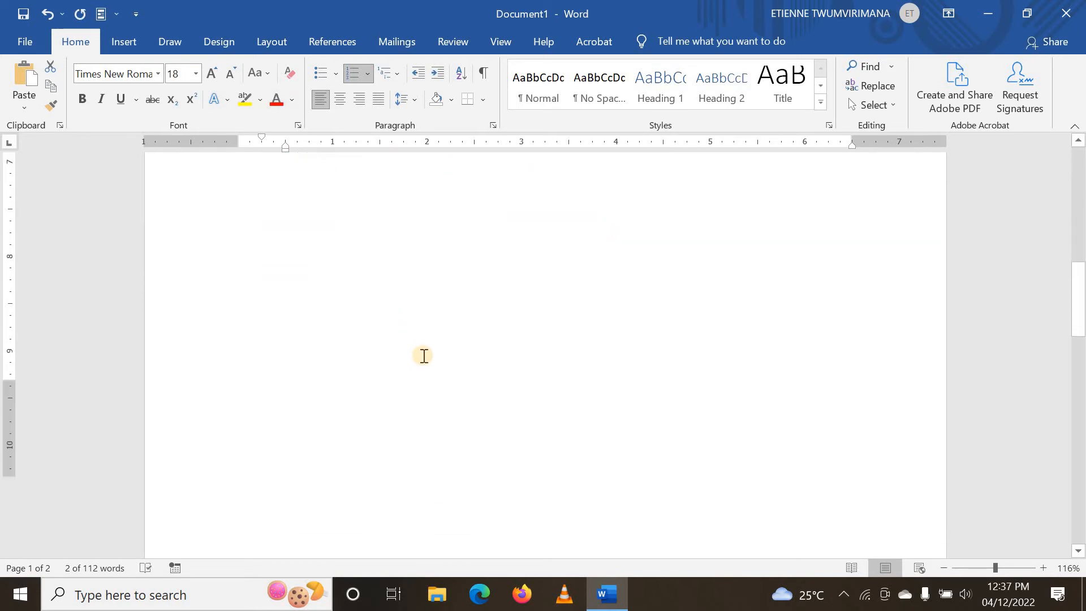
scroll(424, 355, down, 5)
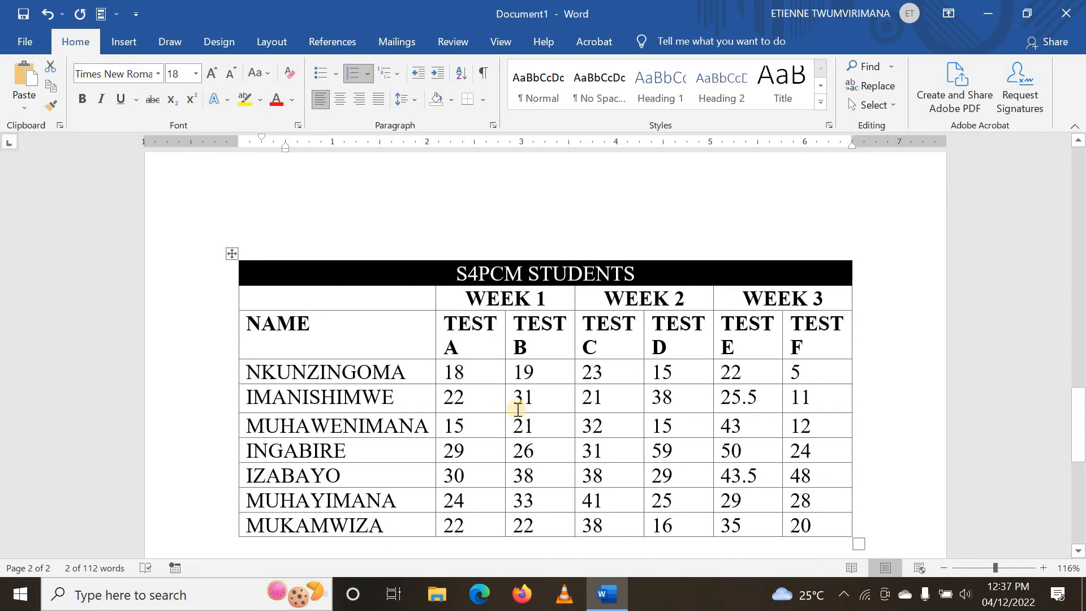
click(490, 443)
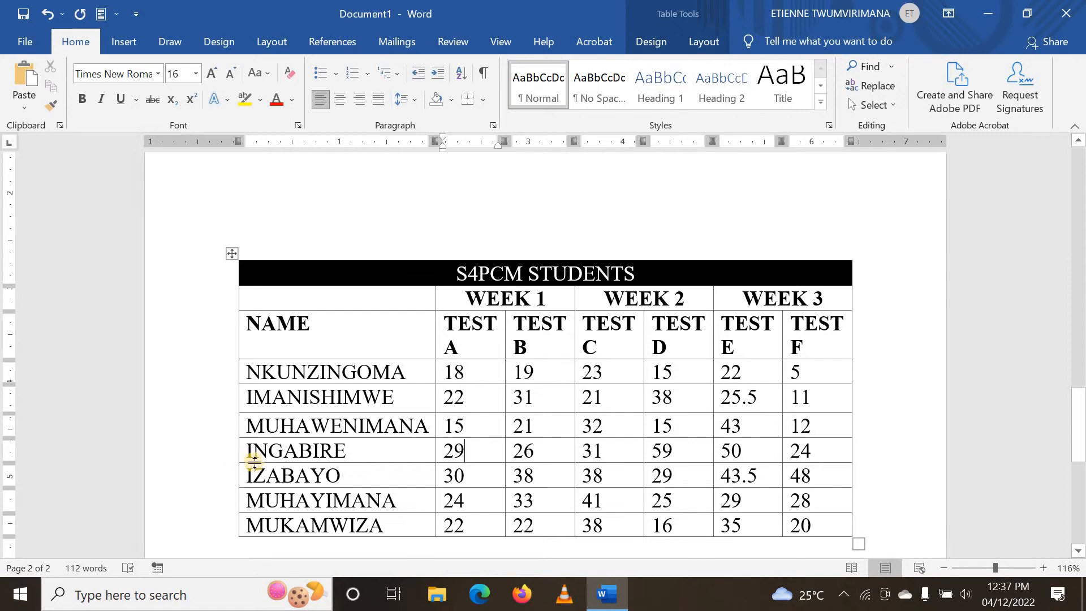
drag(255, 470, 266, 519)
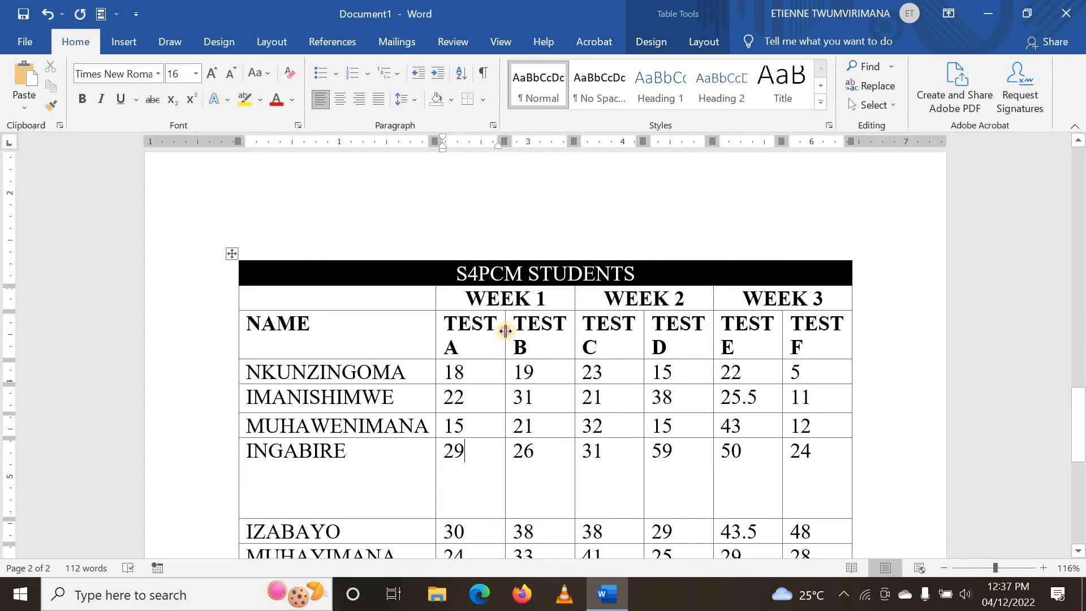
drag(505, 331, 510, 331)
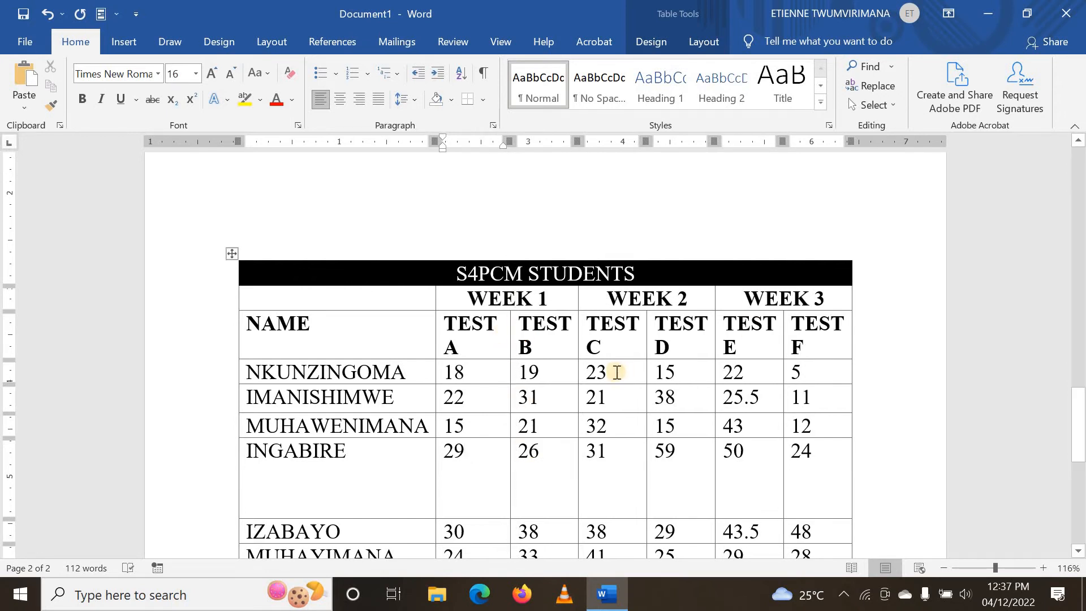
Try the top center, top right, center left, center and bottom center alignments on the fourth student's TEST A score.
click(701, 43)
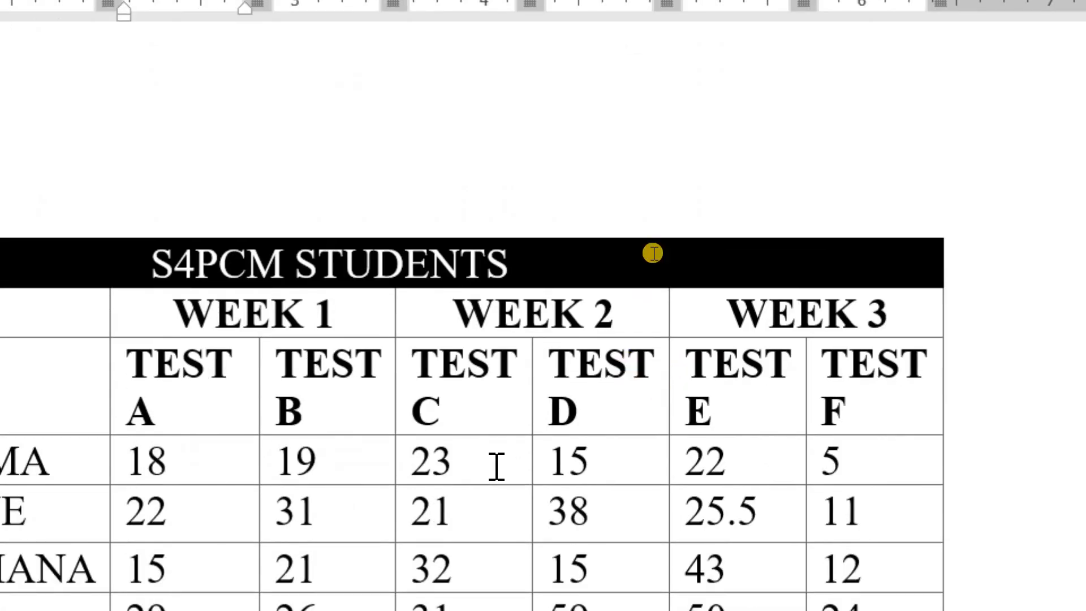
scroll(599, 315, down, 6)
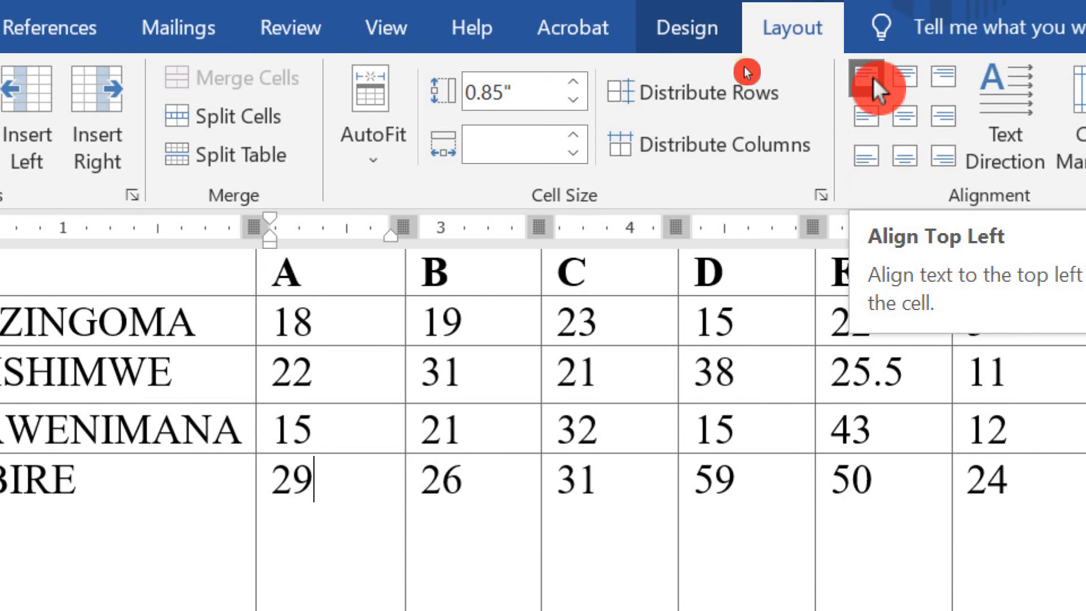
click(909, 79)
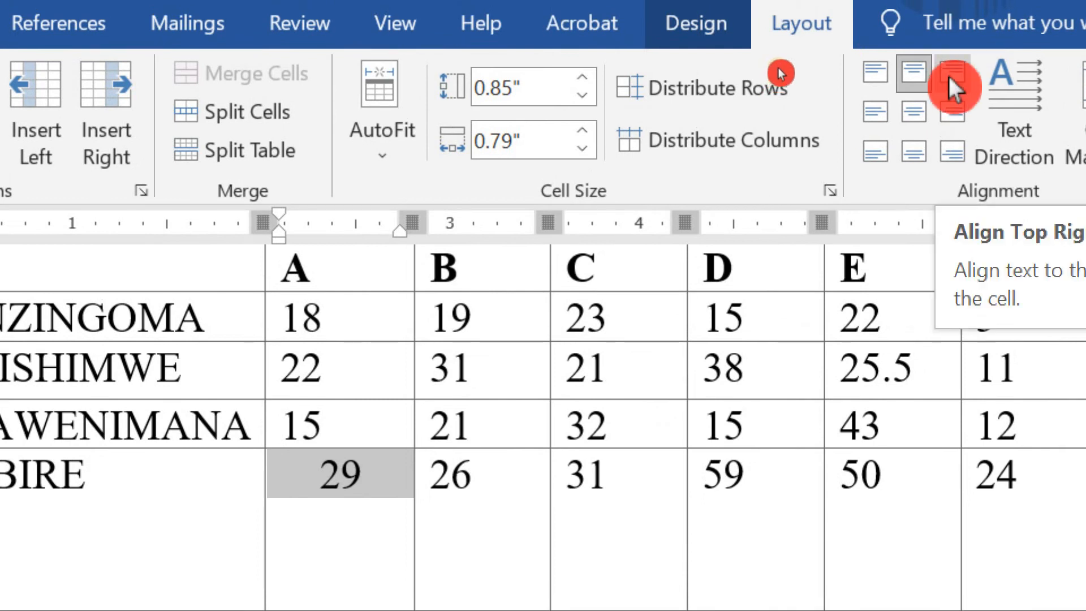
click(950, 78)
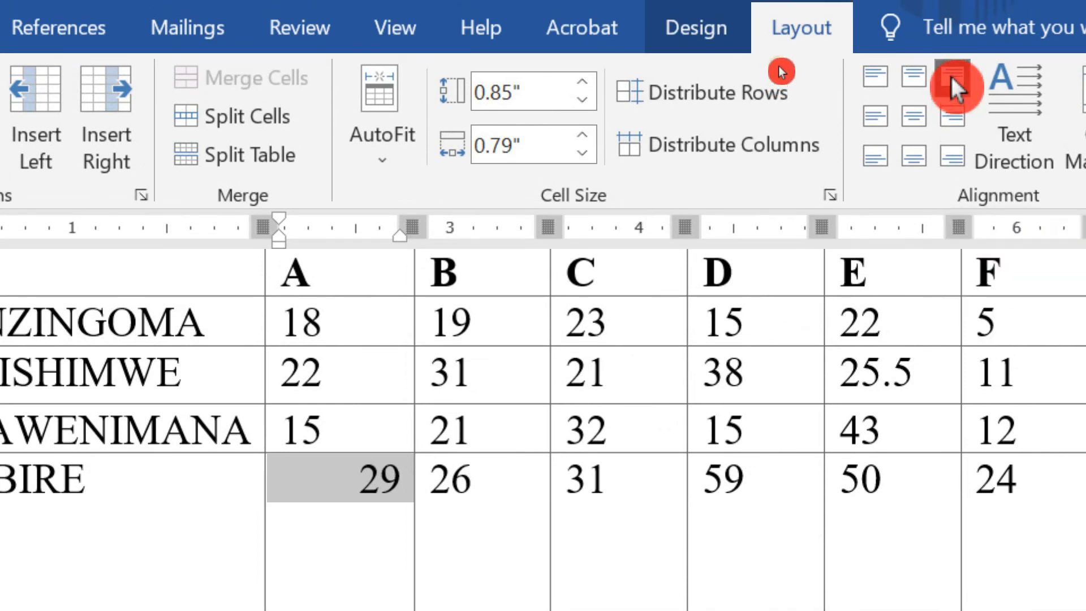
click(885, 116)
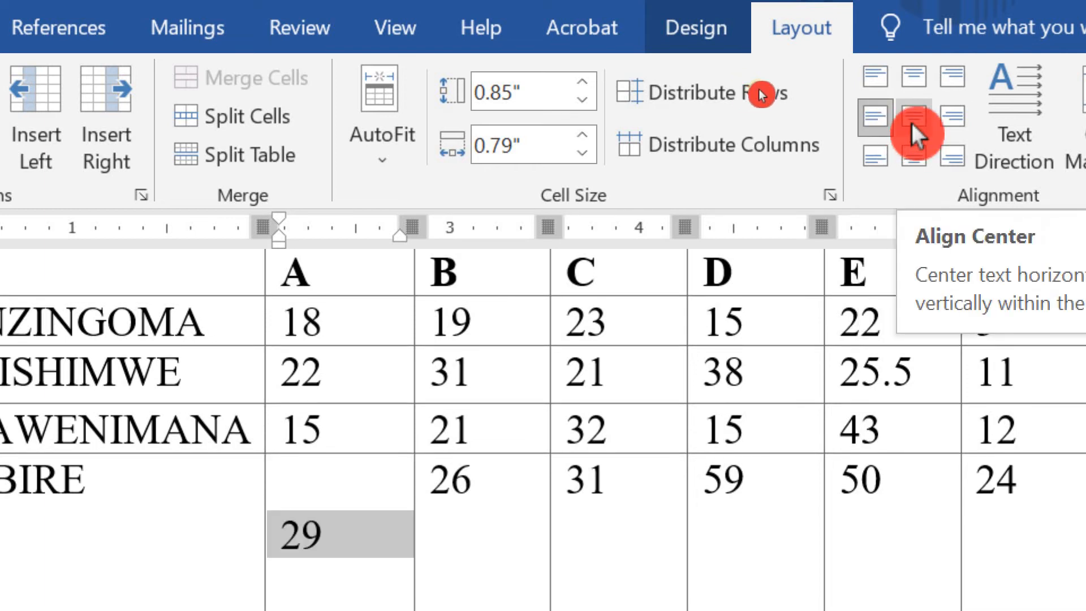
click(913, 119)
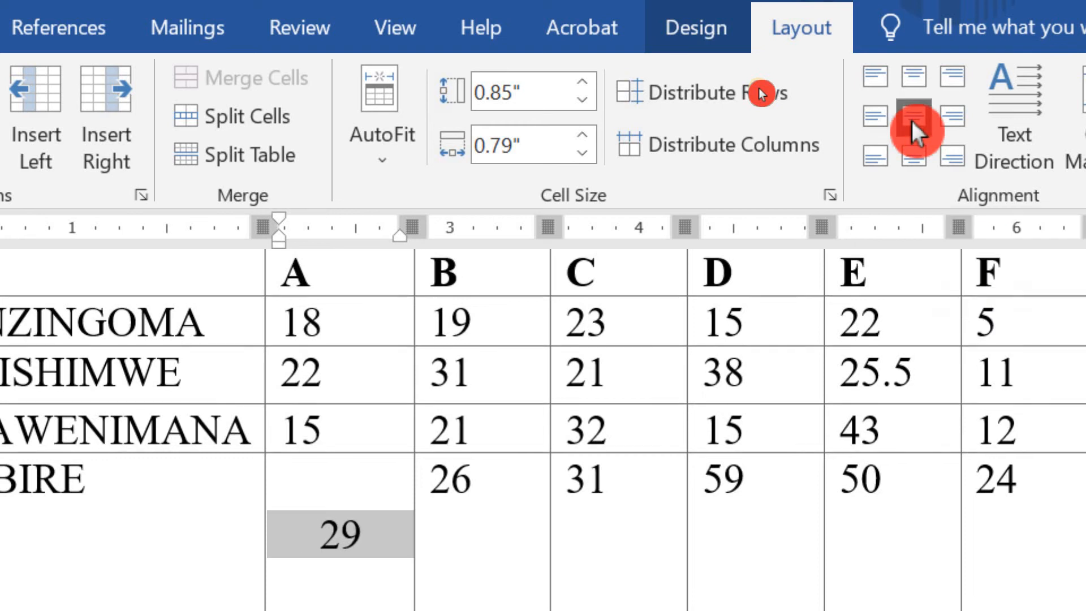
click(917, 164)
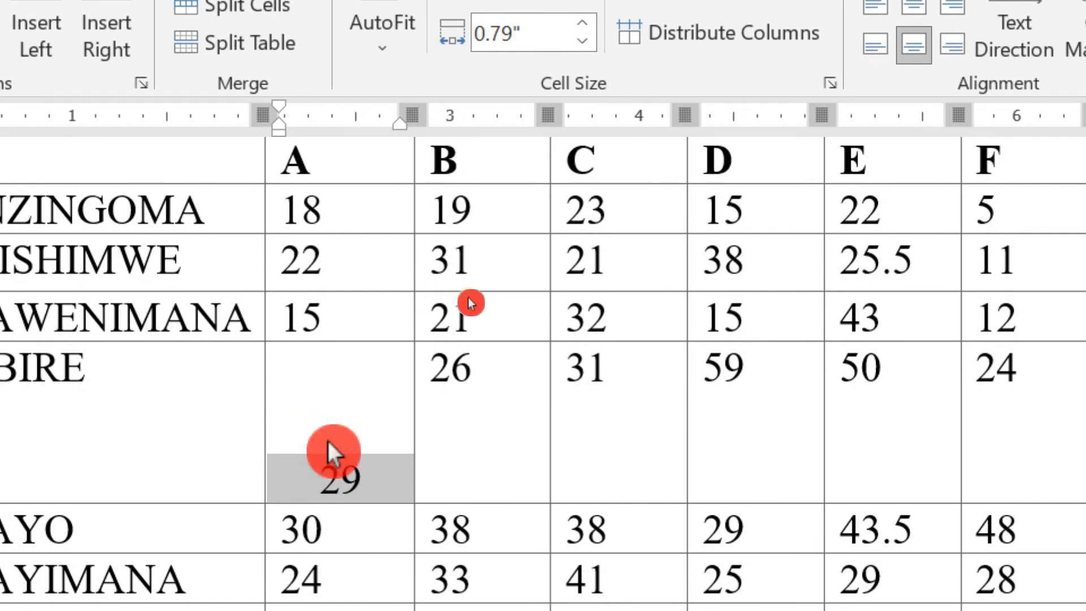
Undo the alignment changes and the earlier resizing of the fourth student row and TEST A column.
click(328, 395)
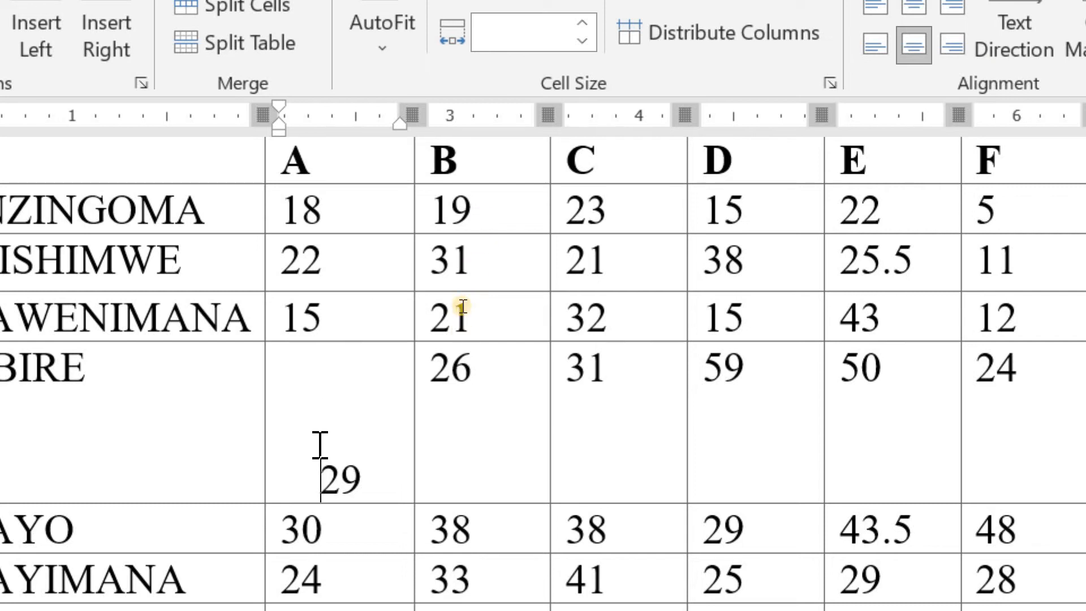
key(ctrl+z)
key(ctrl+z)
key(ctrl+z)
key(ctrl+z)
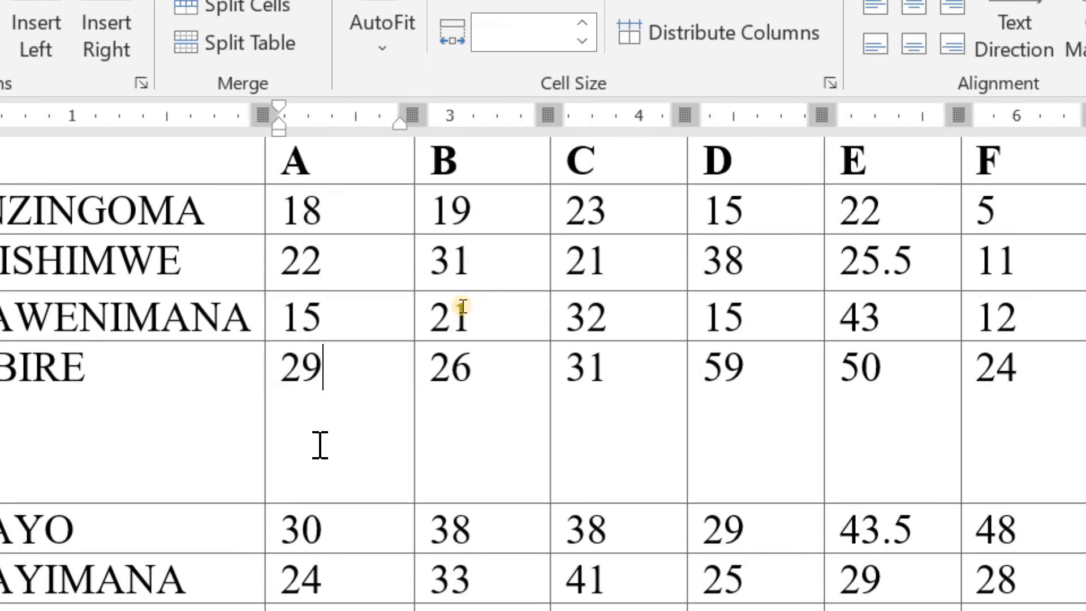
key(ctrl+z)
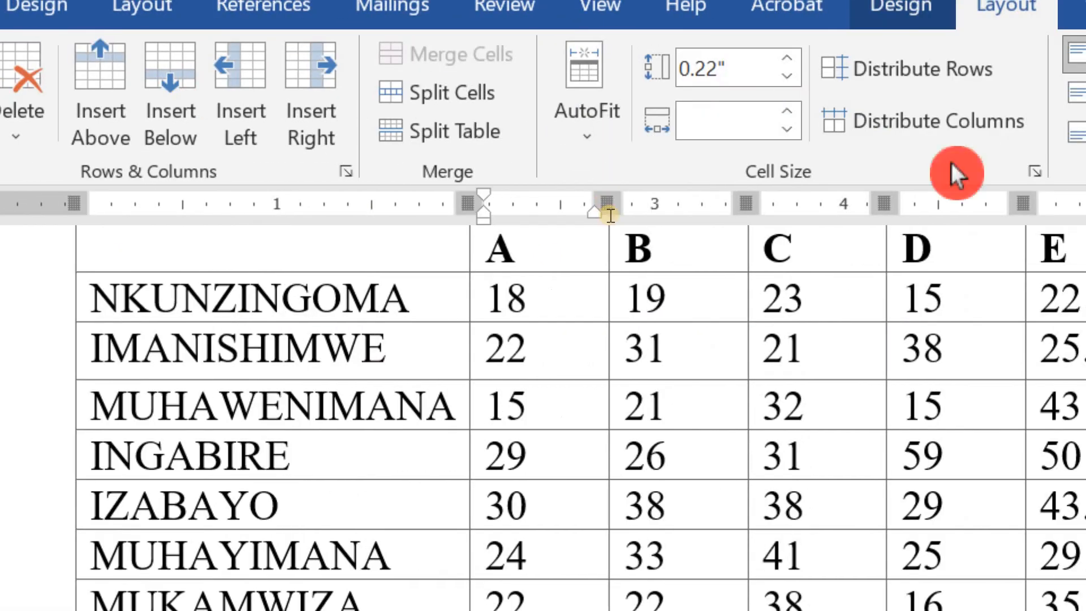
Try distributing the students table's rows evenly, and undo the change.
scroll(507, 252, up, 3)
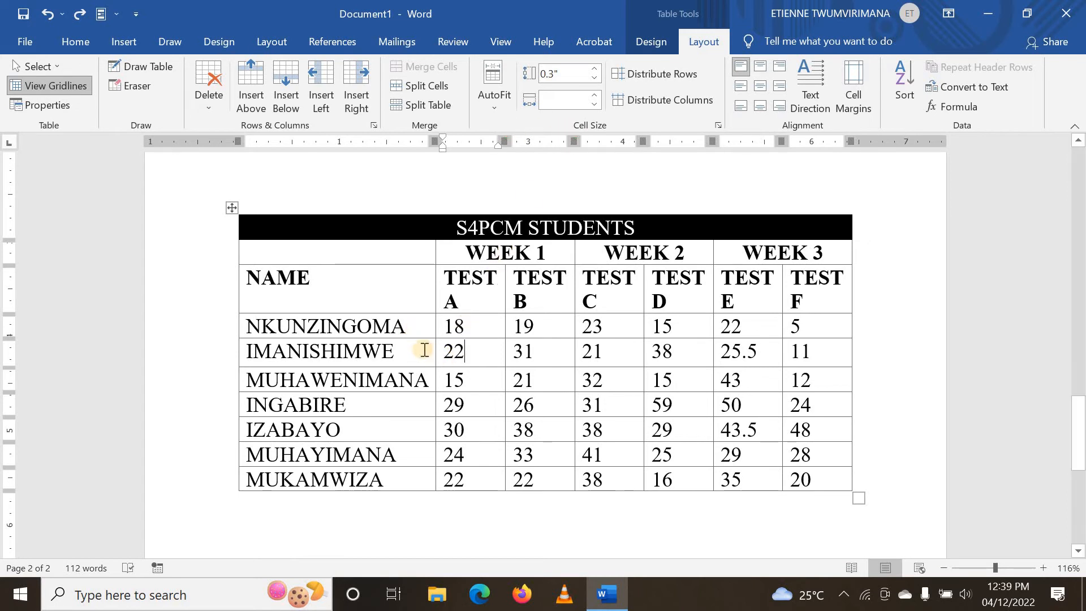
click(656, 74)
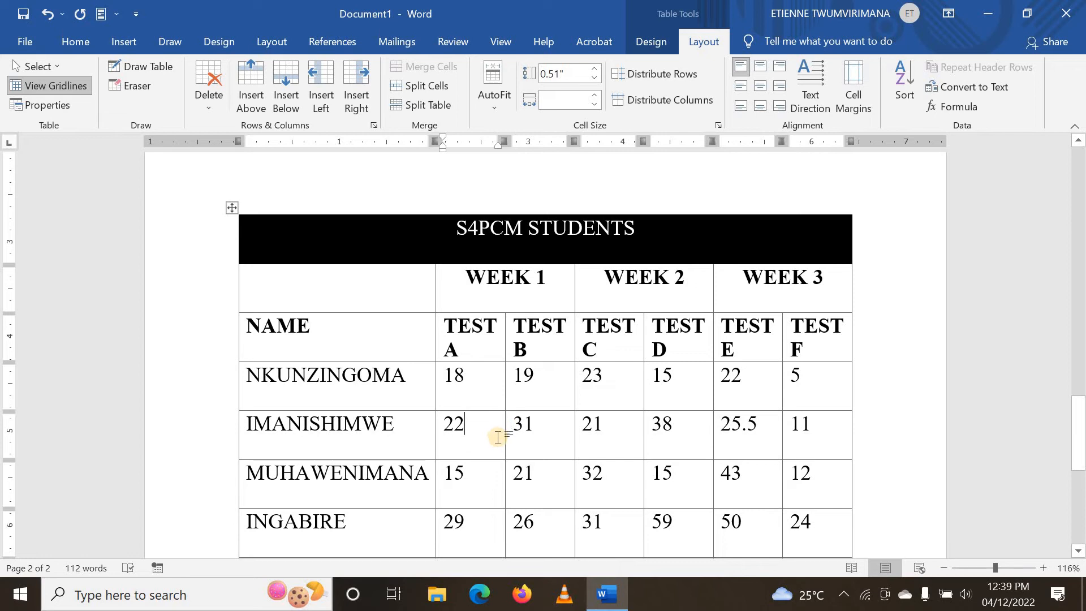
click(634, 93)
key(ctrl+z)
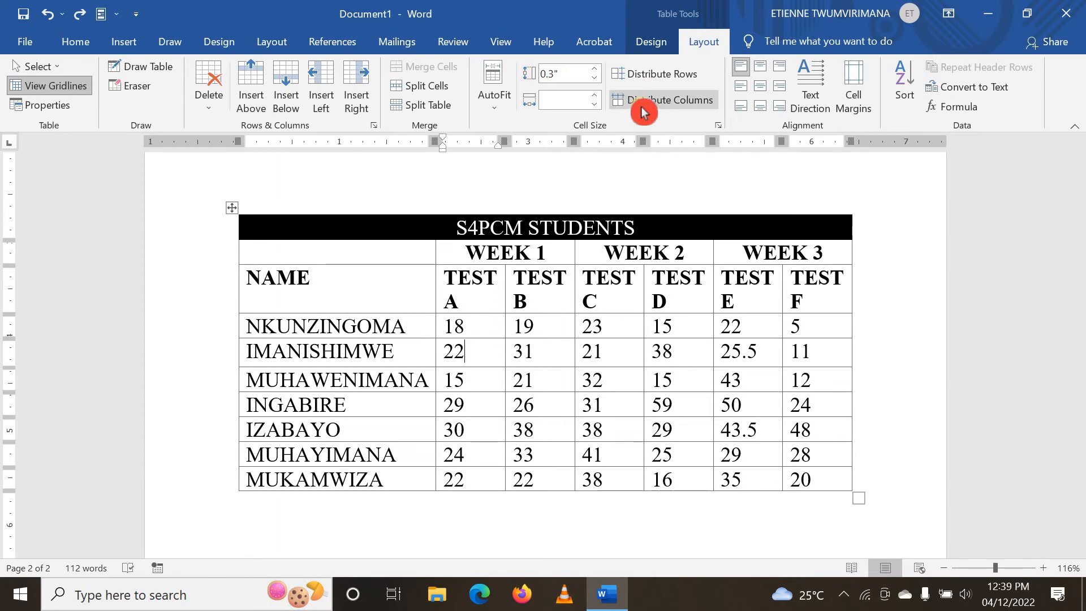
Try distributing the table's columns evenly from a TEST A cell and again from a name cell, undoing it each time.
click(643, 107)
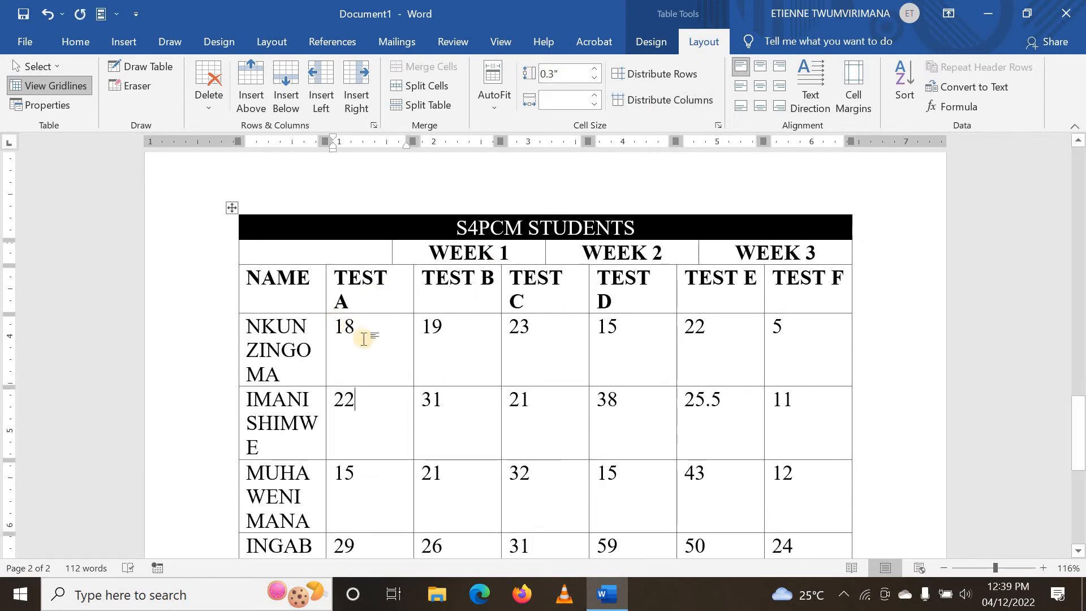
key(ctrl+z)
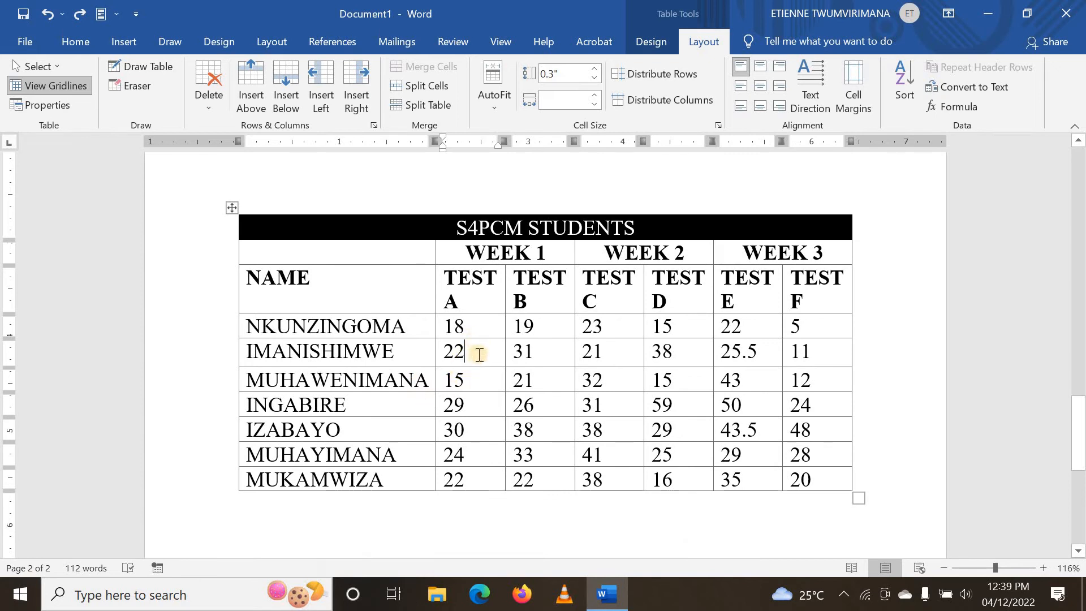
click(417, 349)
click(647, 107)
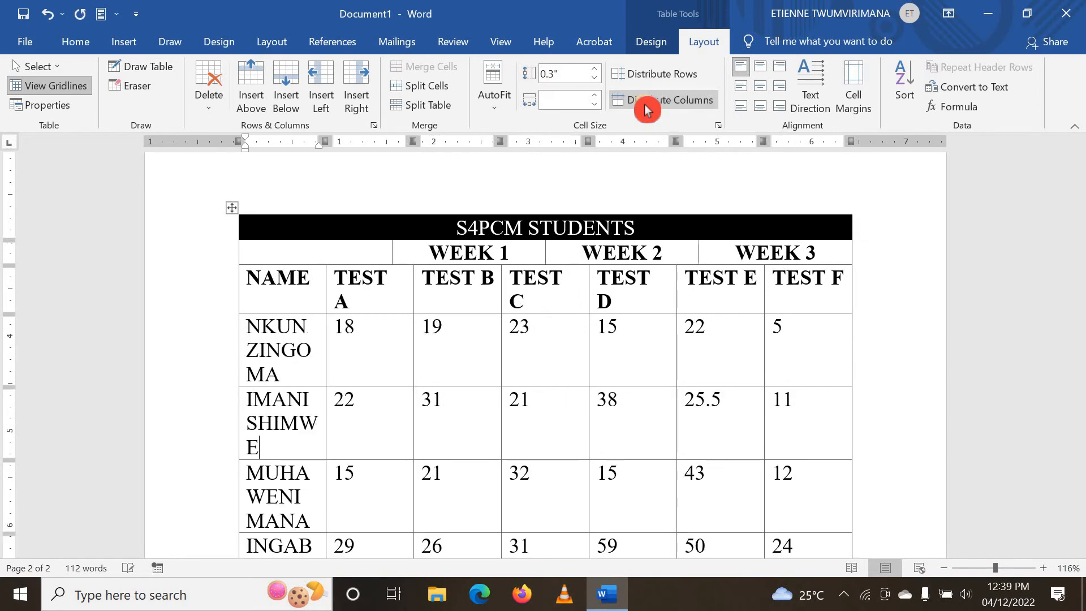
double_click(413, 384)
click(463, 402)
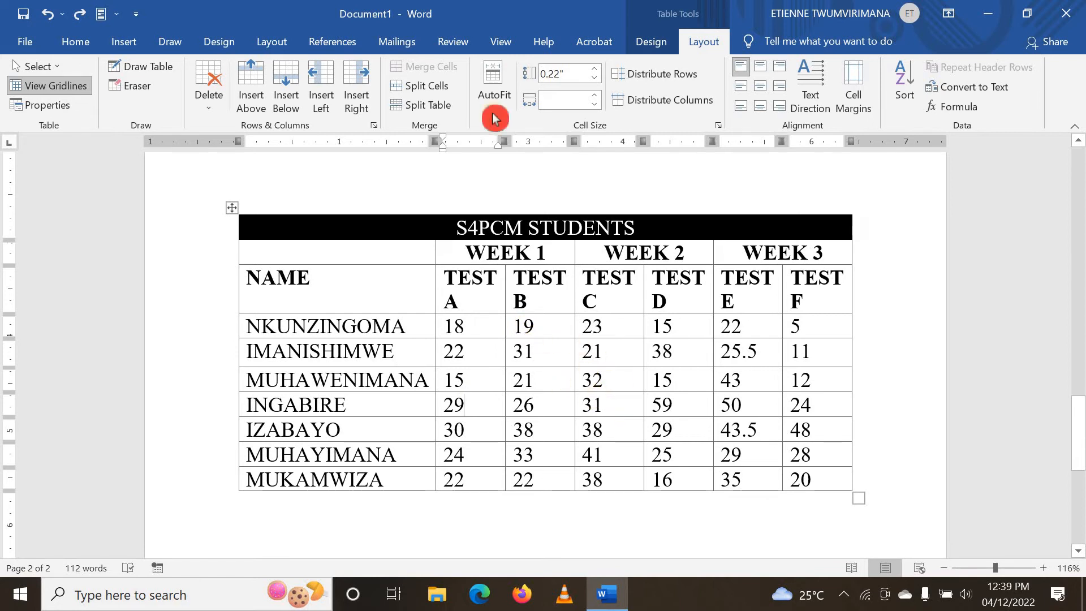
Widen the TEST A column slightly and apply AutoFit Contents to the students table.
scroll(486, 318, up, 1)
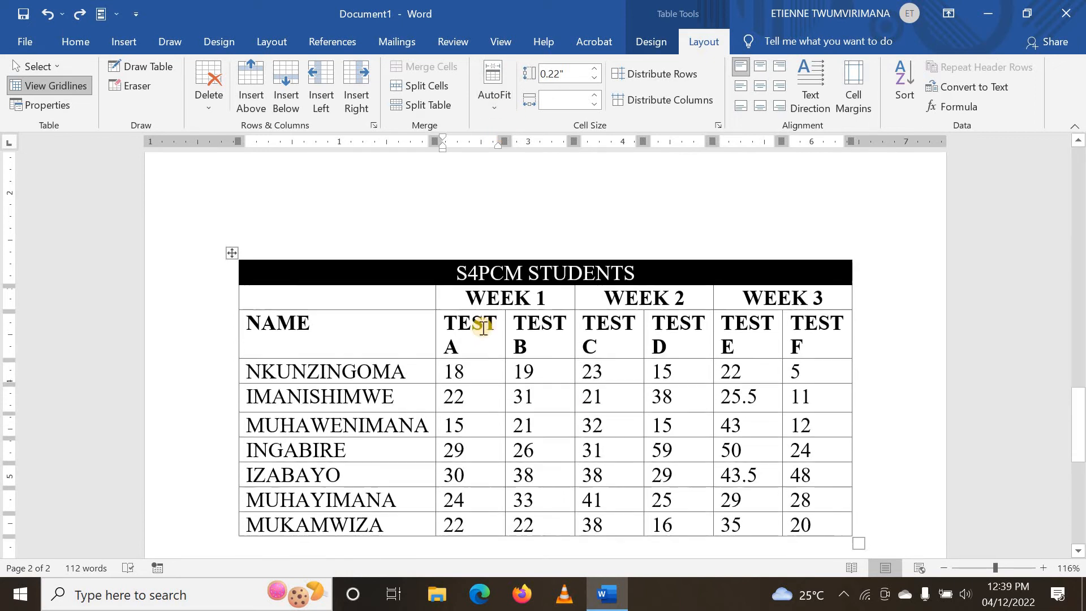
double_click(436, 294)
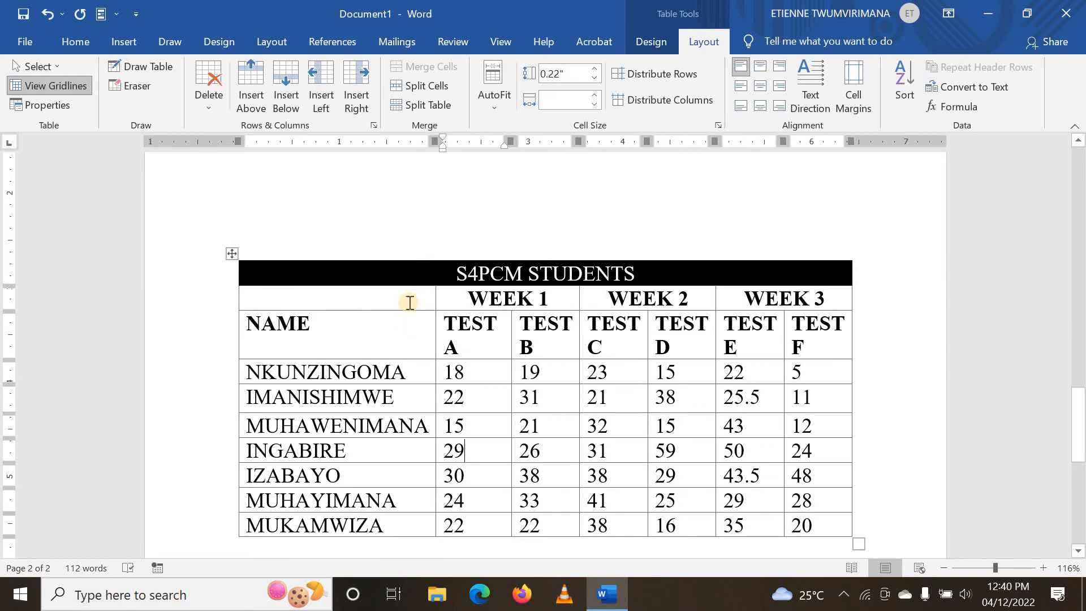
click(432, 394)
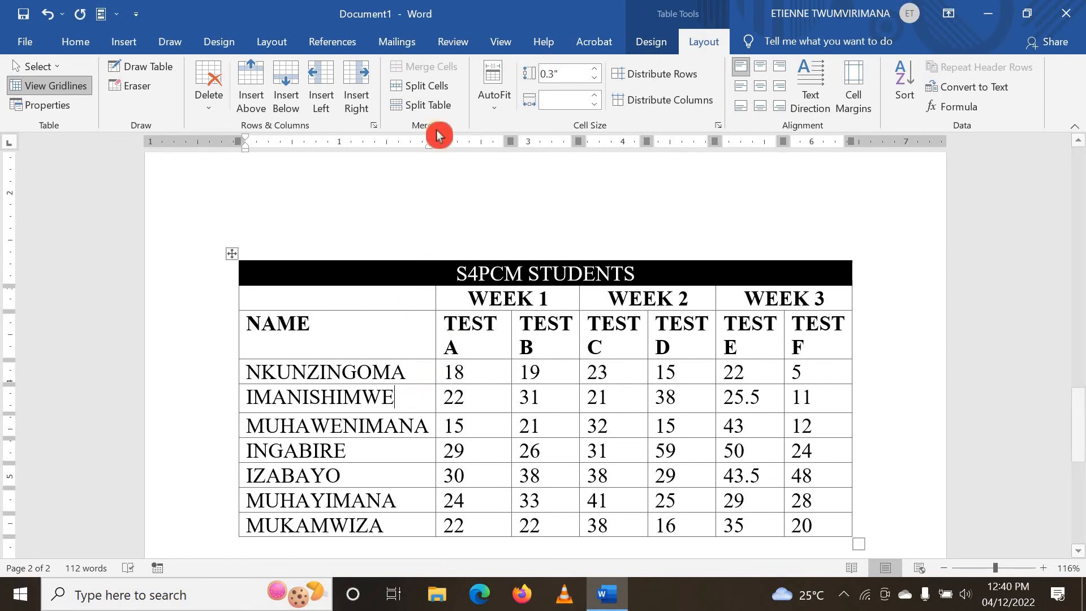
click(503, 321)
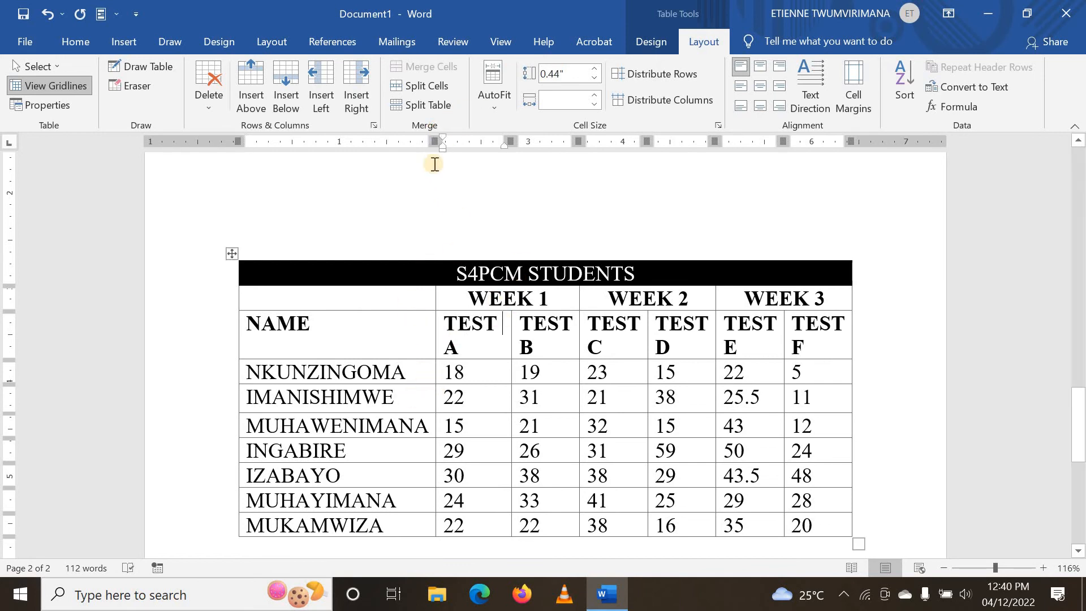
click(492, 93)
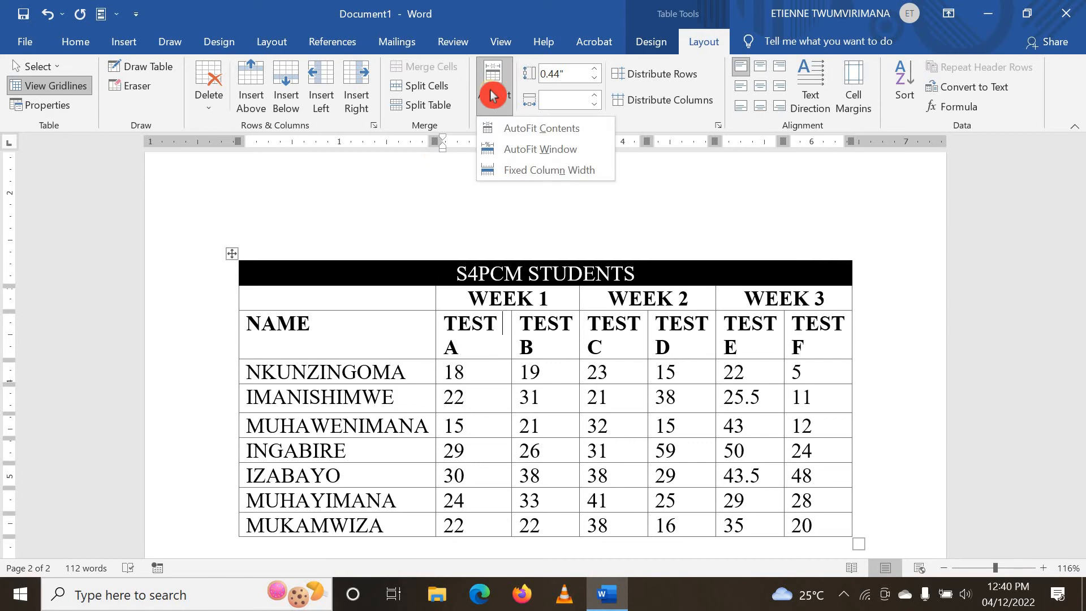
click(524, 130)
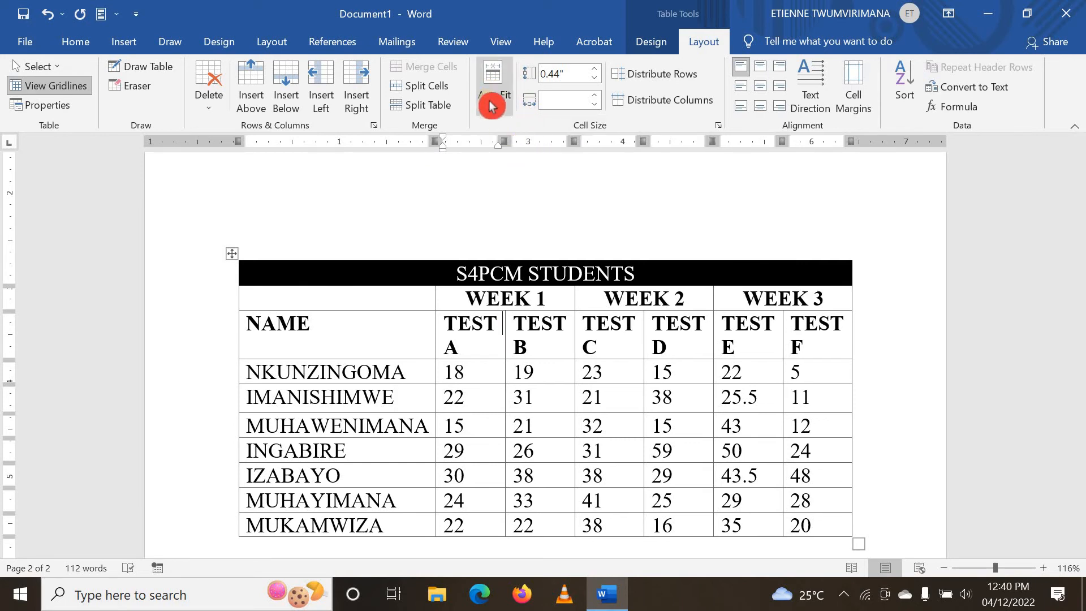
Apply AutoFit Window followed by Fixed Column Width to the students table.
click(495, 113)
click(511, 149)
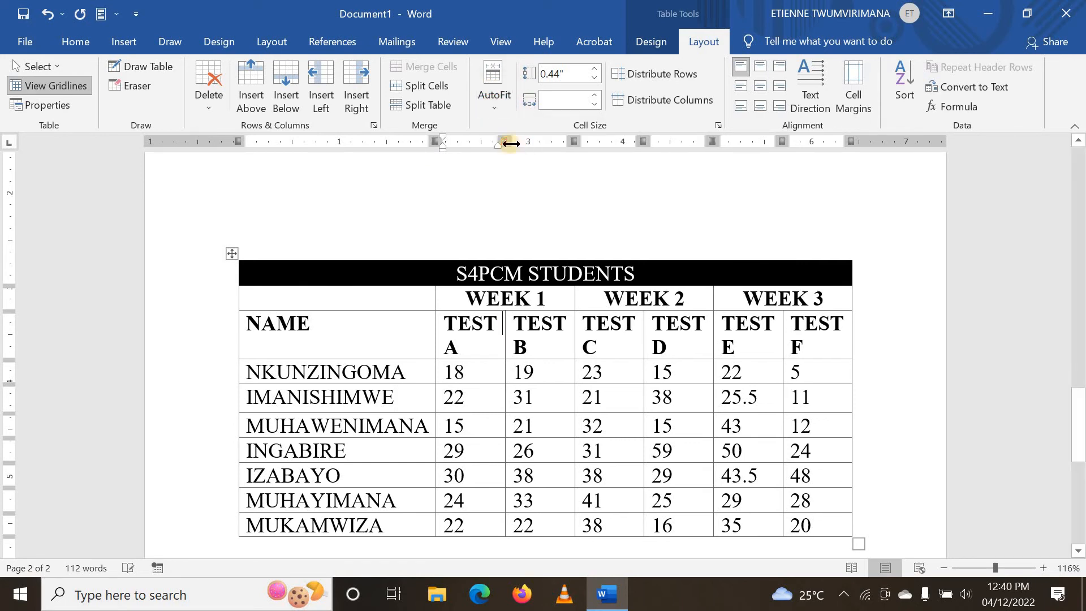
click(496, 118)
click(516, 171)
click(468, 370)
click(461, 355)
Color the topic list item "Formulas" red.
scroll(380, 262, up, 6)
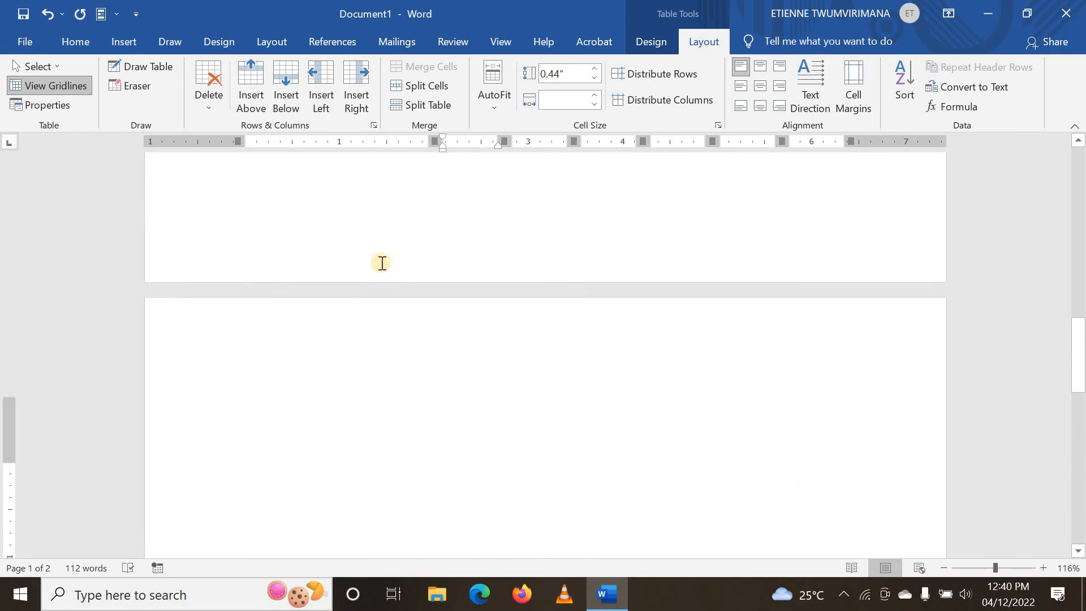
scroll(382, 263, up, 10)
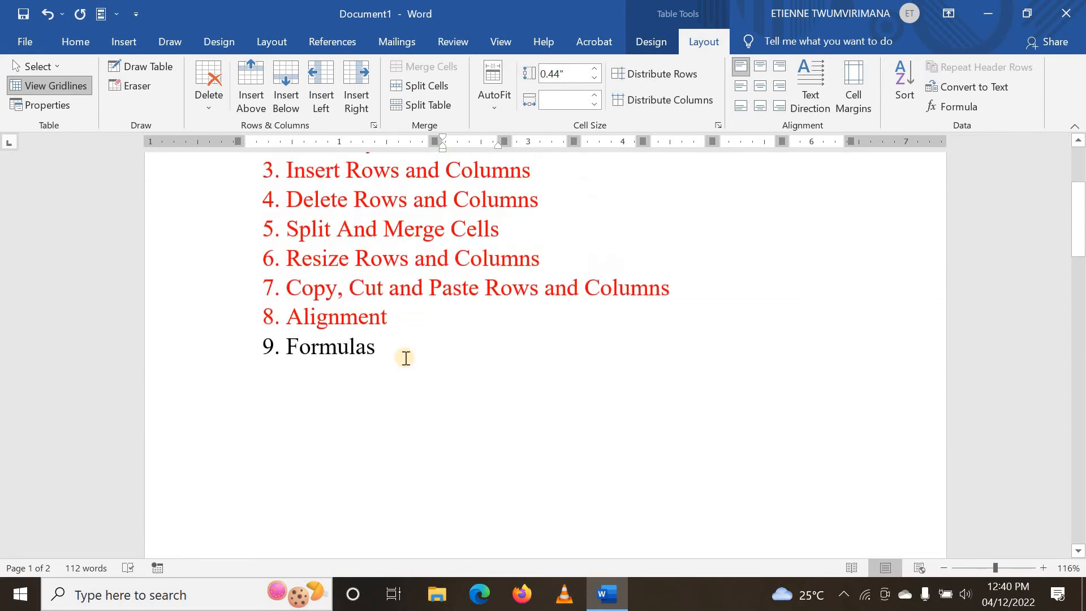
drag(335, 352, 273, 349)
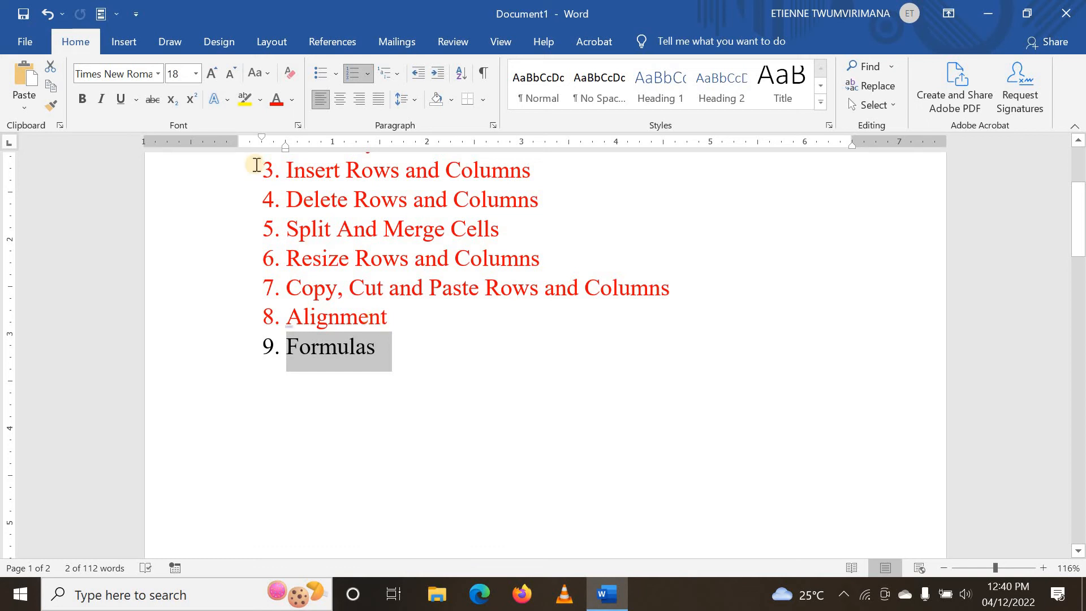
click(276, 99)
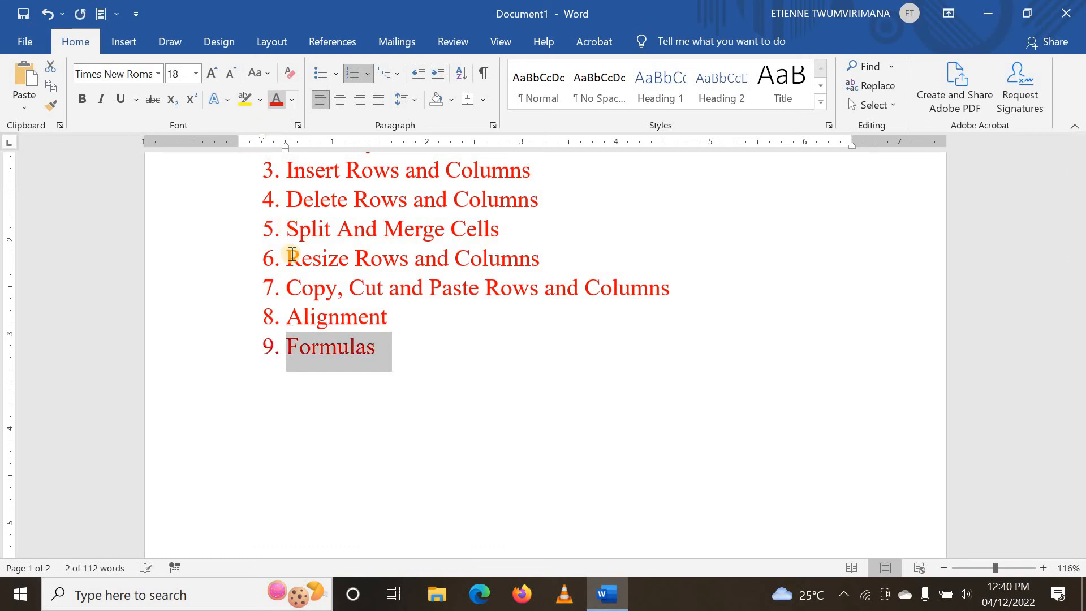
Add an empty row below the last student in the students table.
scroll(314, 283, down, 10)
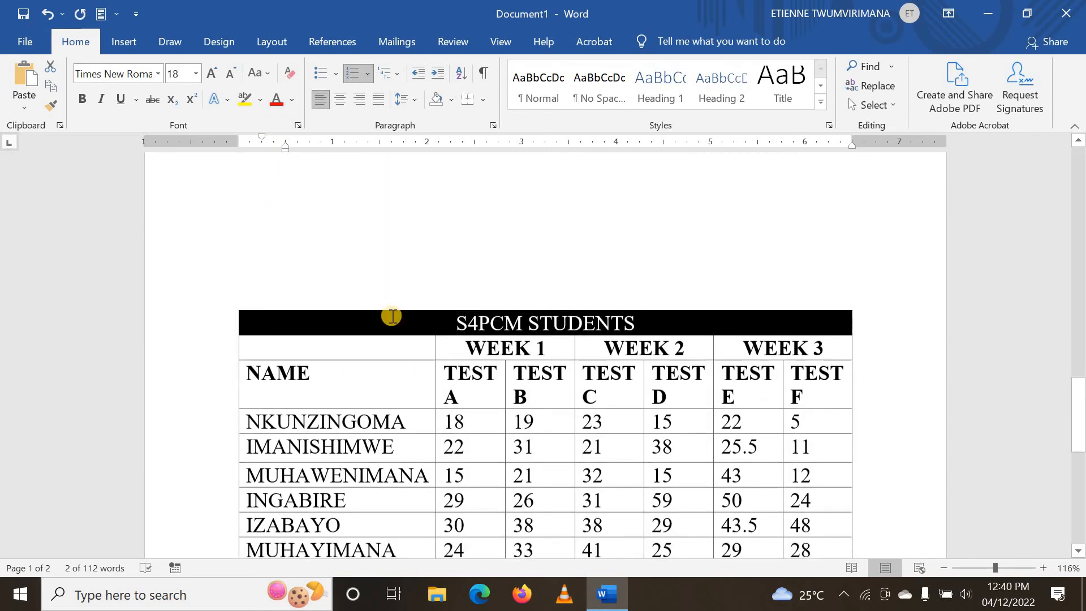
scroll(391, 316, down, 5)
scroll(654, 272, up, 2)
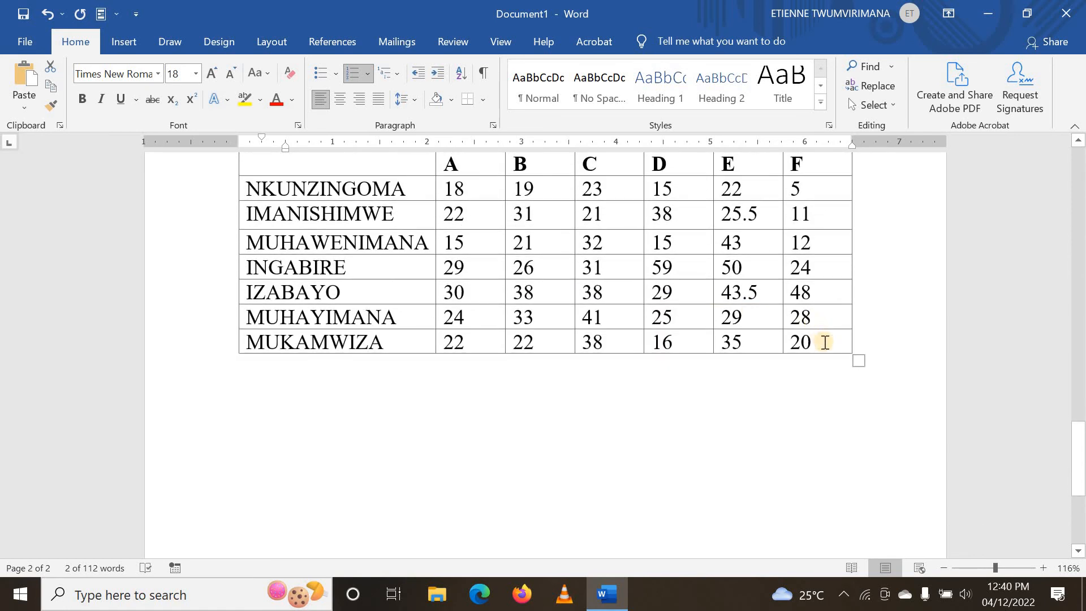
click(825, 342)
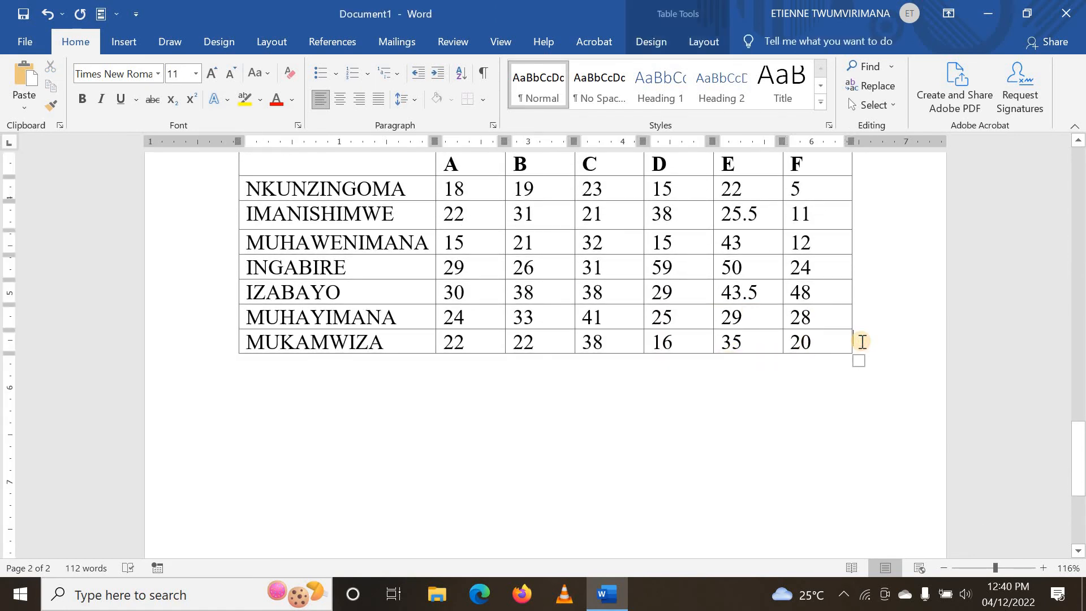
key(Tab)
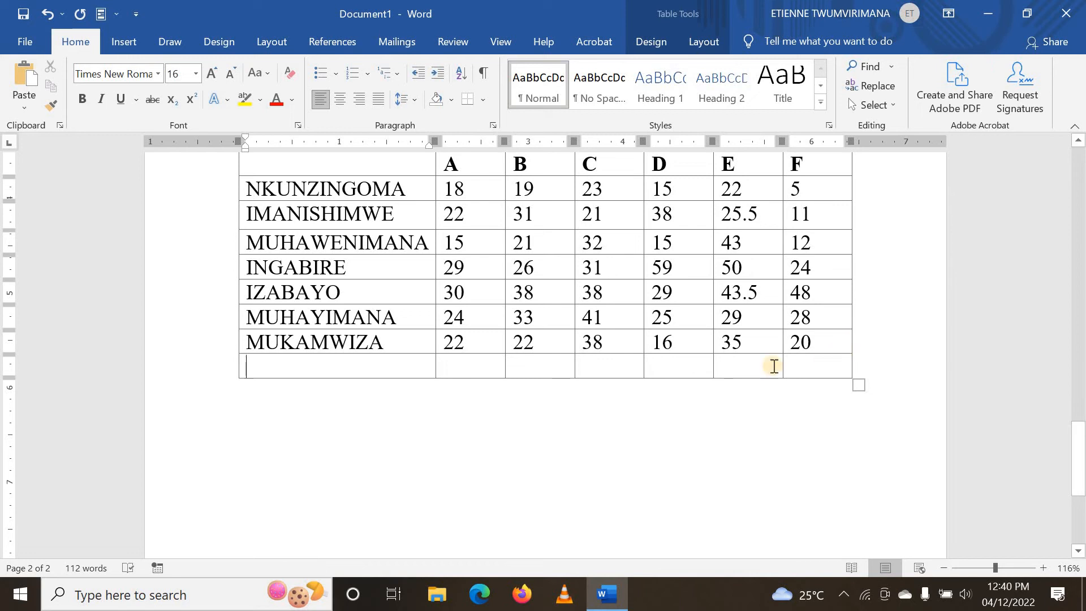
Insert the formula =SUM(ABOVE) in the TEST F cell of the empty last row.
click(800, 367)
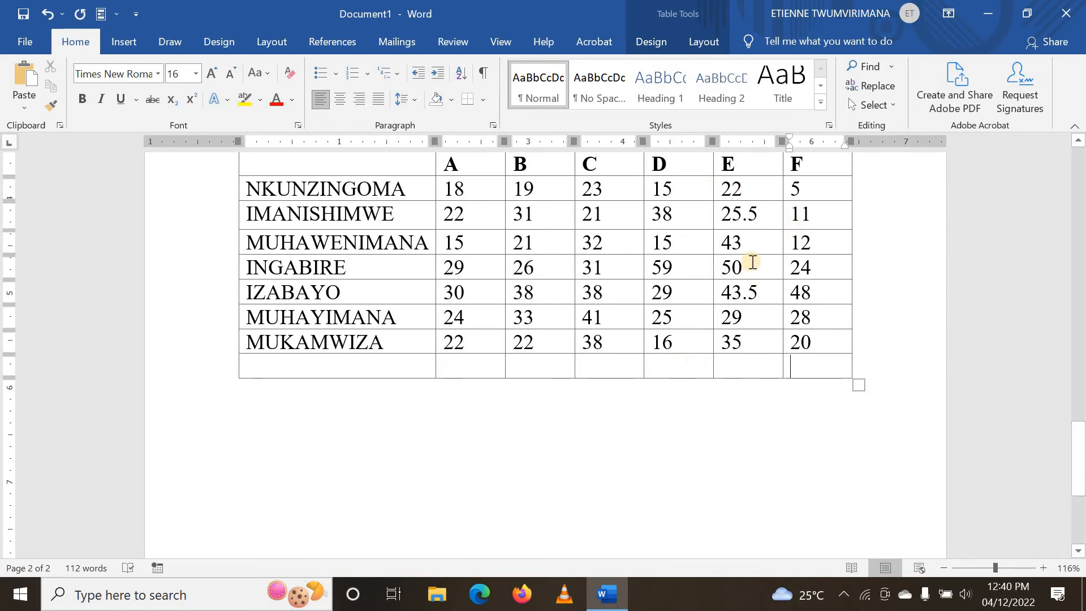
click(137, 41)
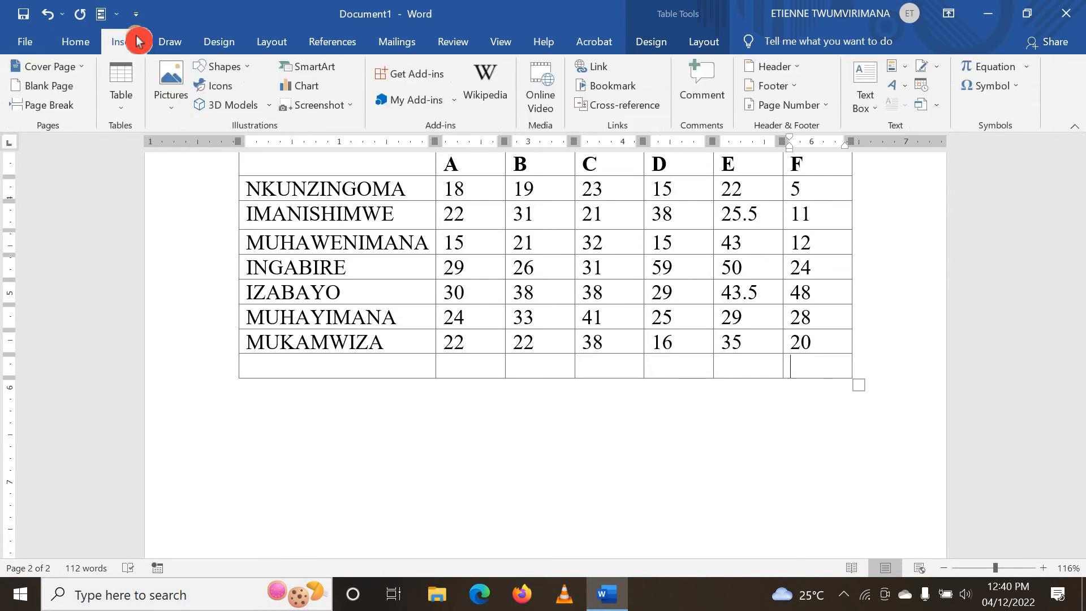
click(79, 40)
scroll(395, 231, up, 5)
scroll(407, 230, down, 2)
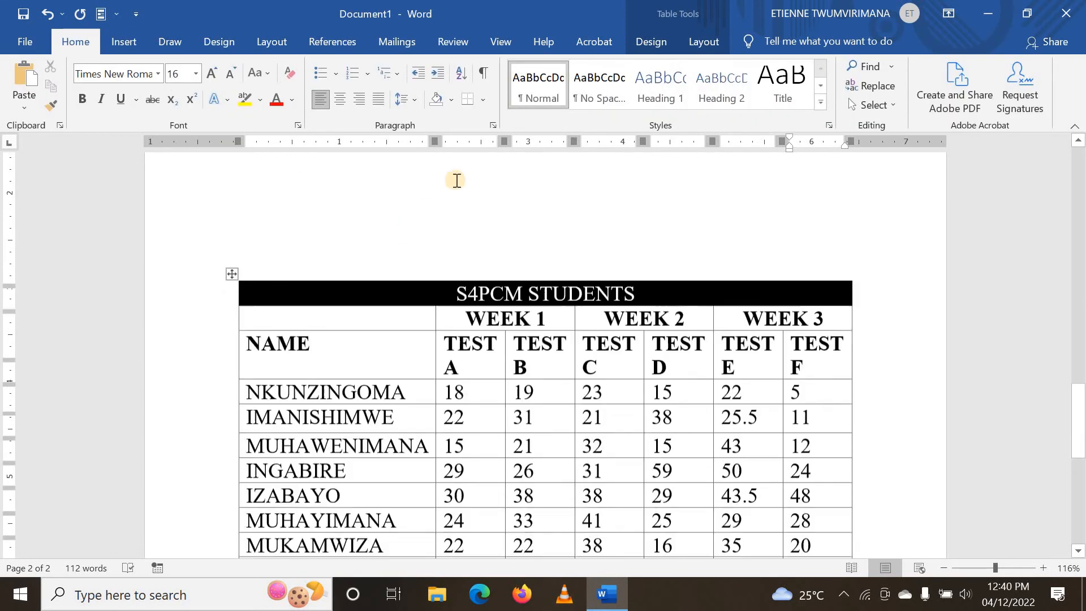
click(712, 41)
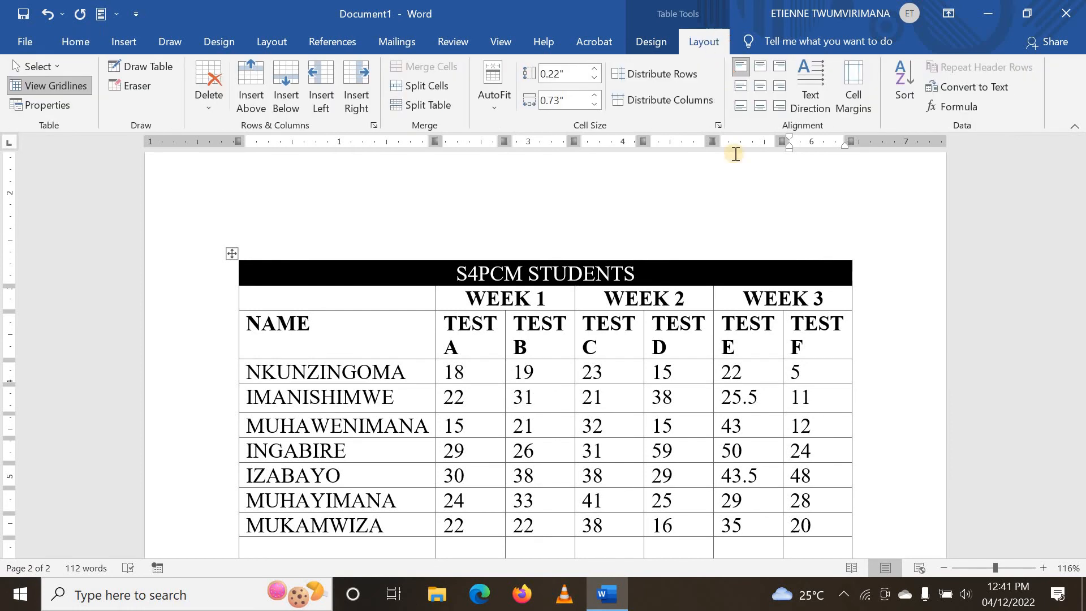
scroll(711, 328, down, 3)
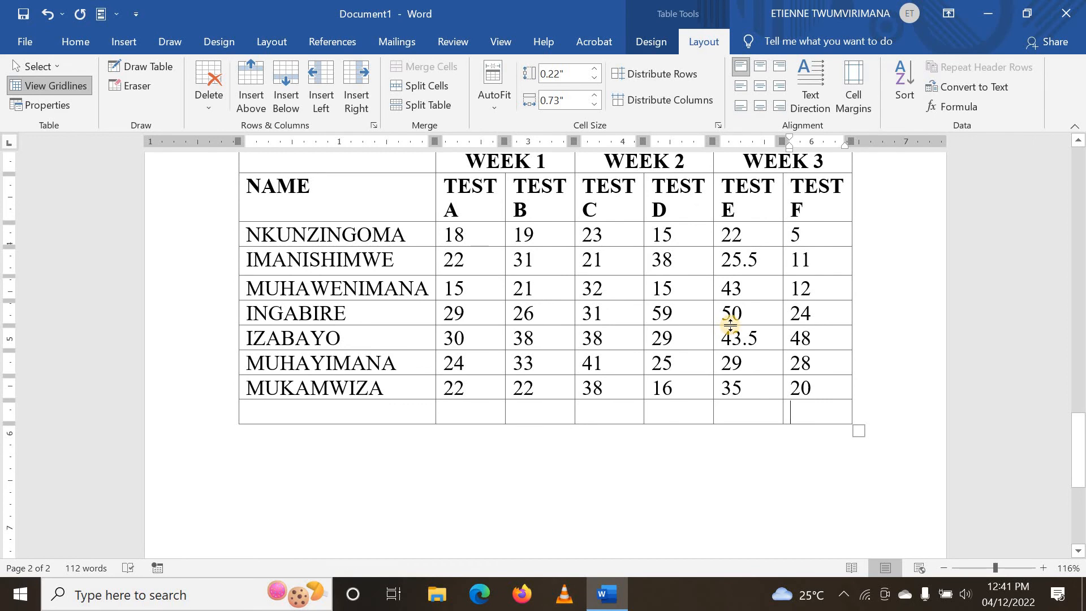
click(955, 112)
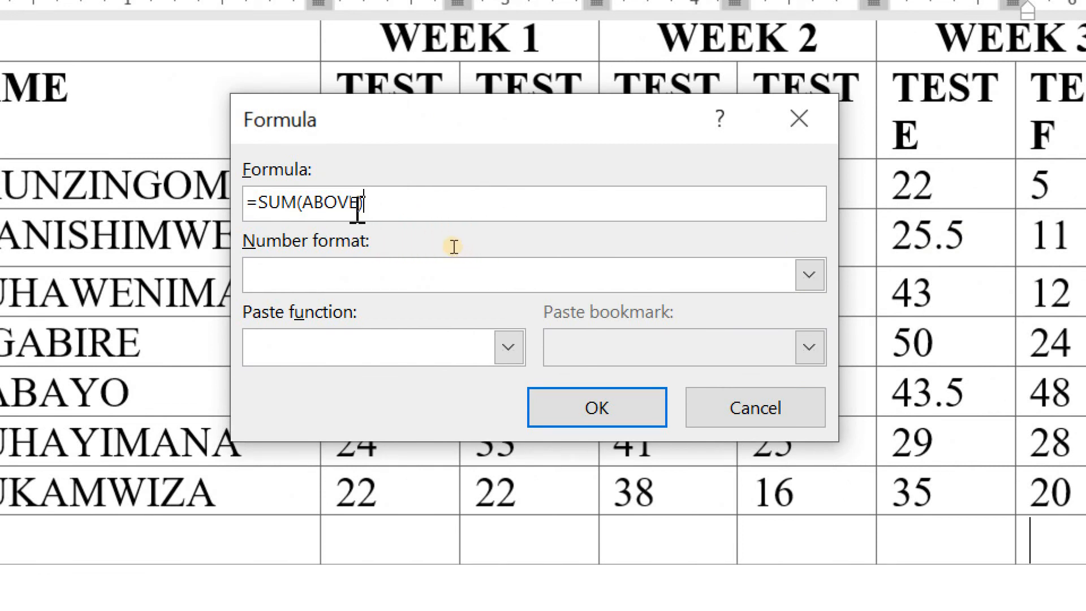
click(387, 210)
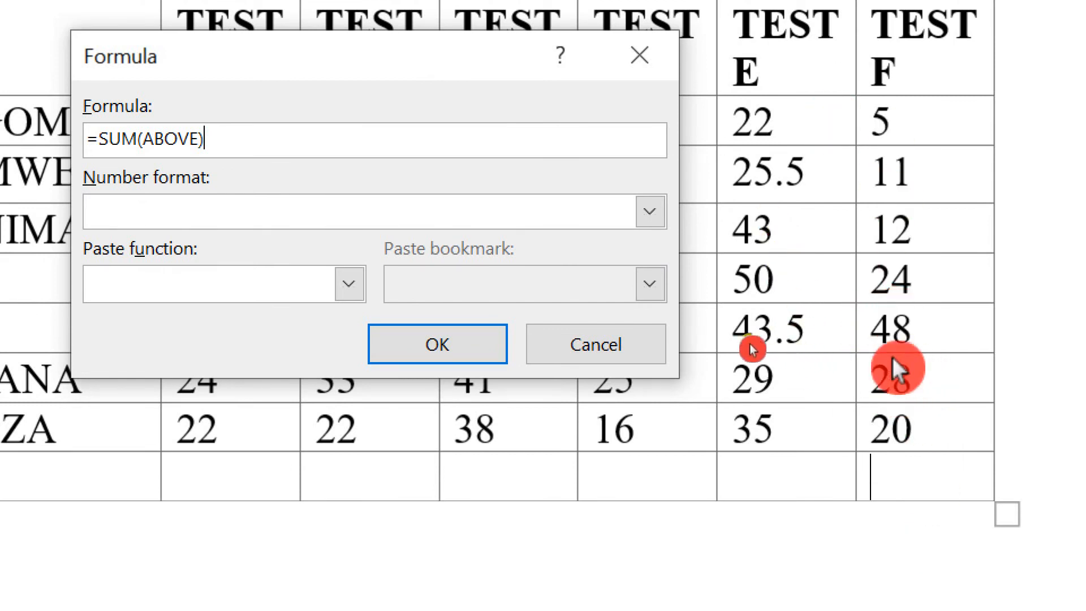
click(459, 346)
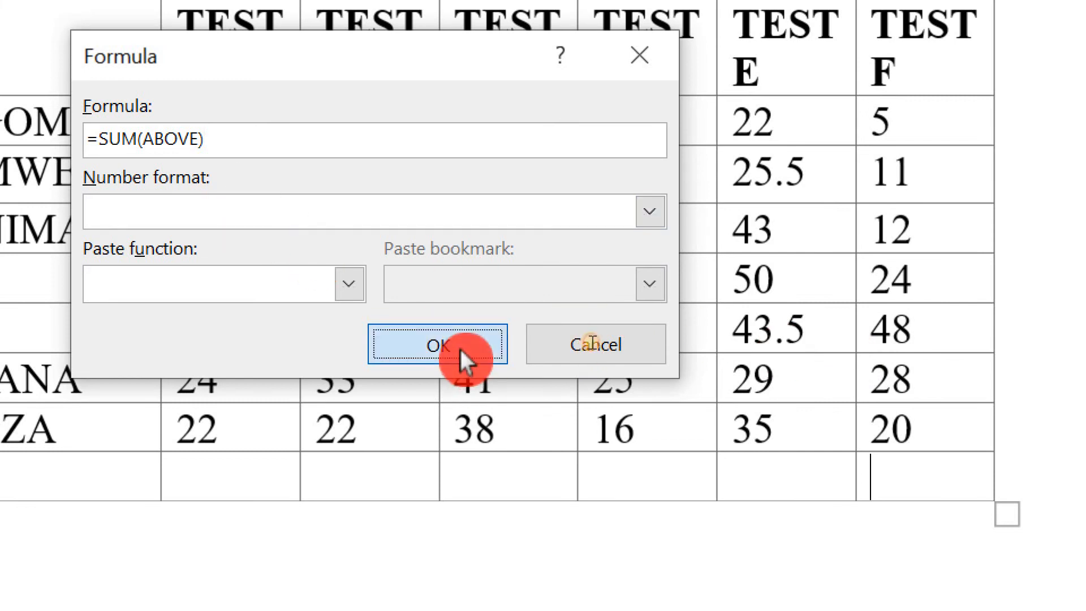